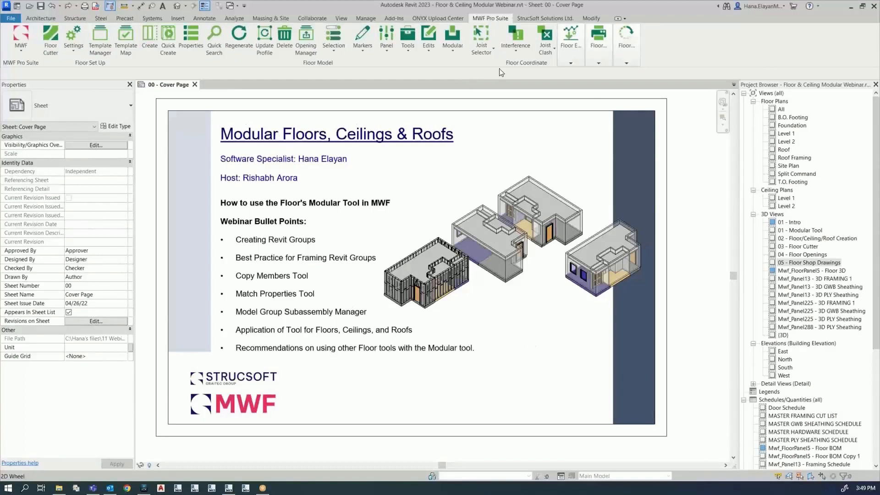
Review the available Modular tools alongside the webinar bullet points on the cover sheet.
left_click(454, 50)
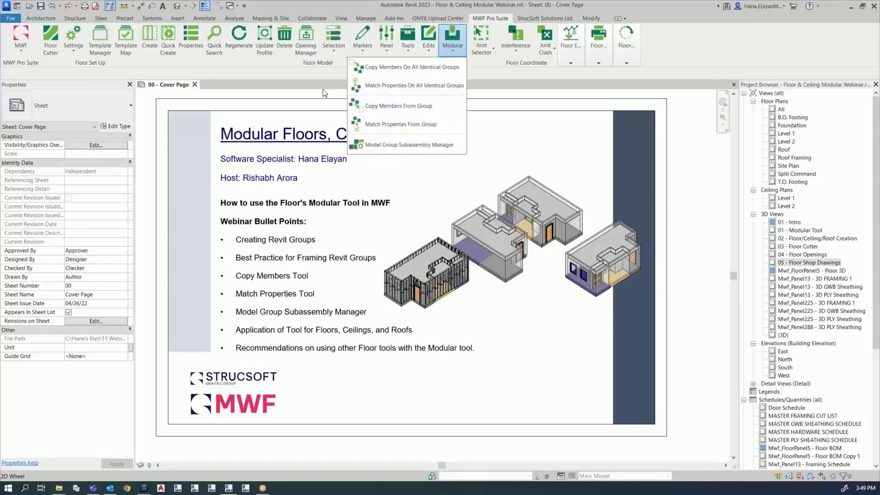
left_click(687, 136)
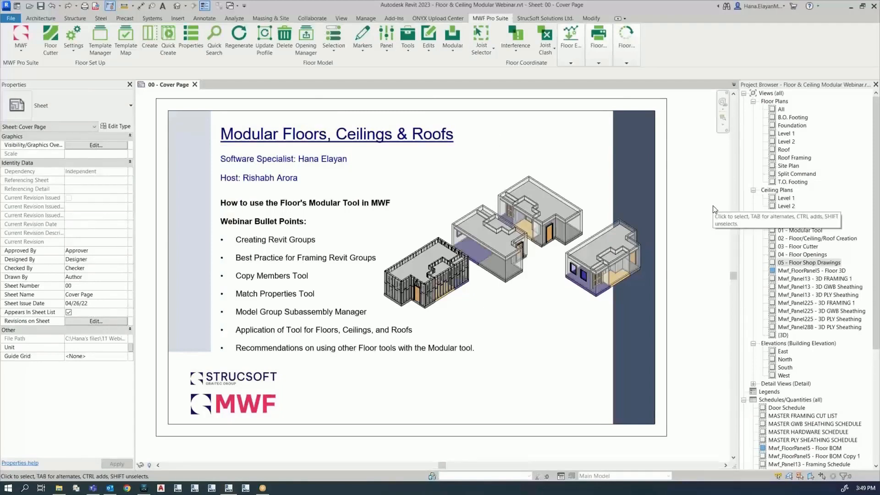
scroll(291, 386, "up", 2)
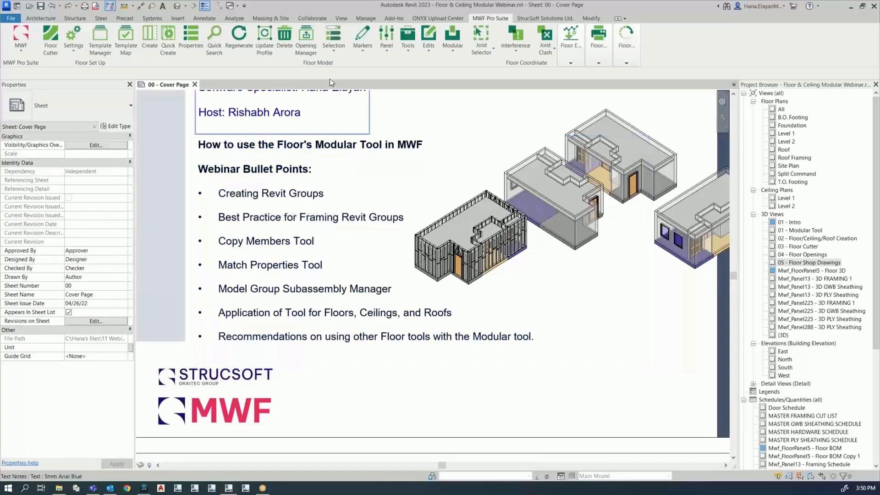
left_click(454, 51)
left_click(455, 51)
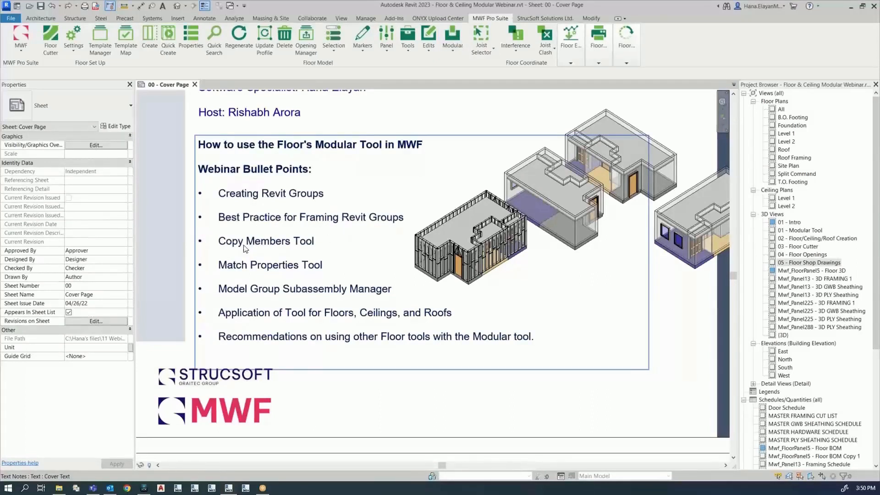
left_click(455, 51)
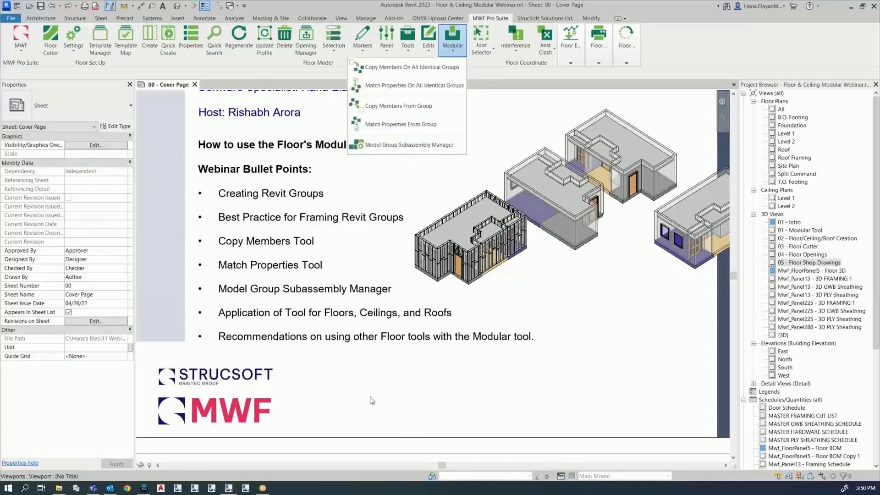
scroll(371, 401, "up", 1)
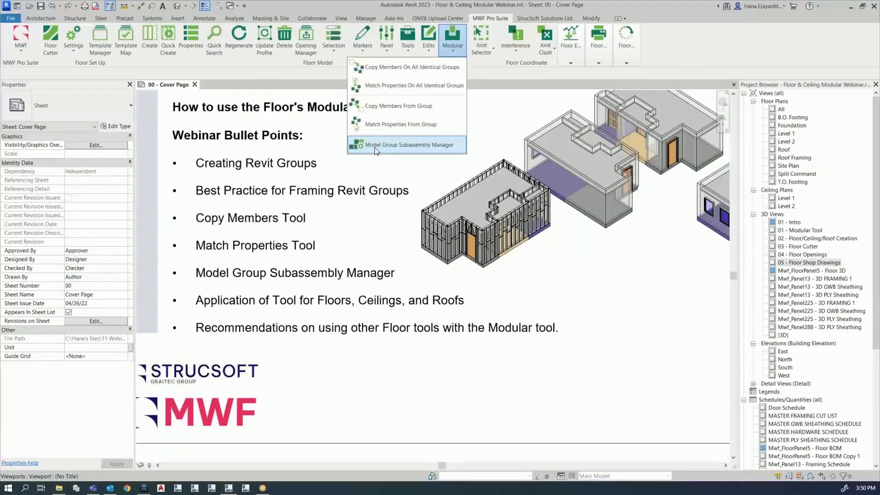
left_click(395, 400)
scroll(395, 400, "down", 2)
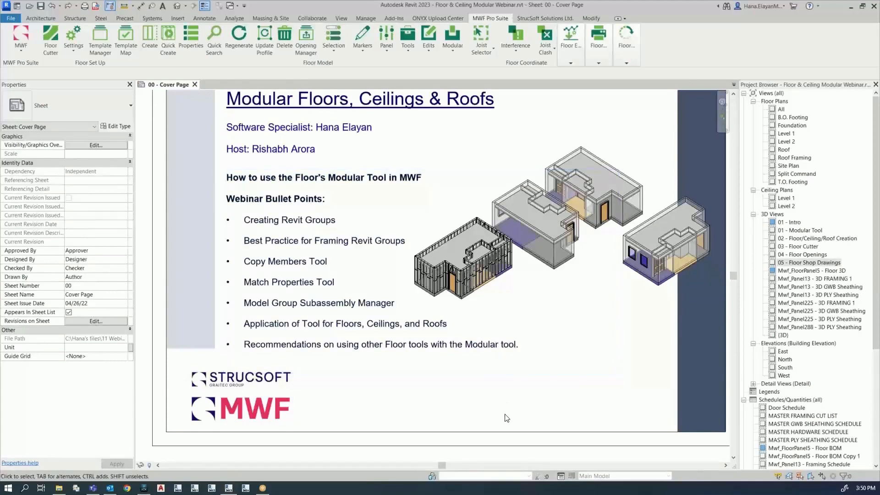
scroll(506, 415, "down", 1)
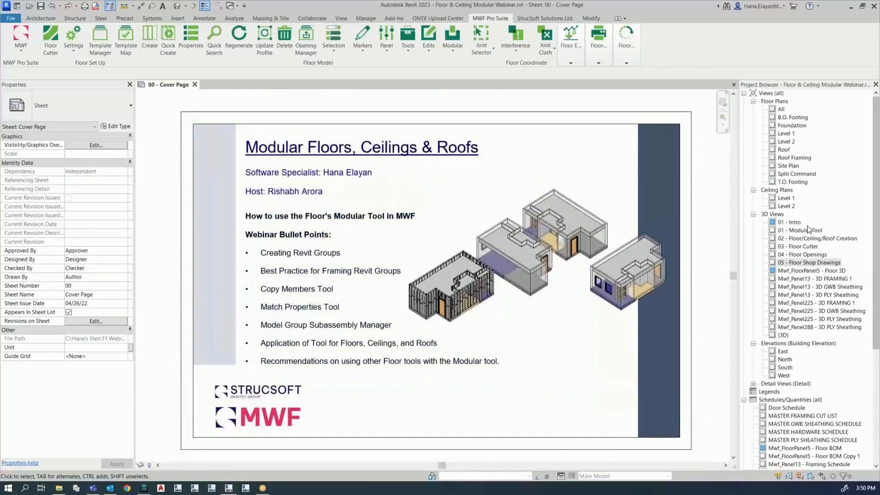
Open the "01 - Modular Tool" 3D view showing all the modular units.
left_click(807, 230)
double_click(807, 229)
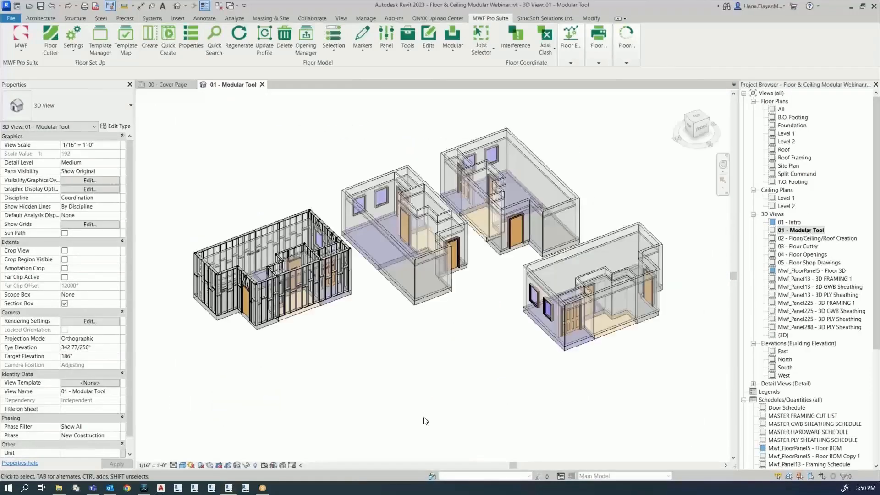
middle_click_drag(412, 407, 417, 406)
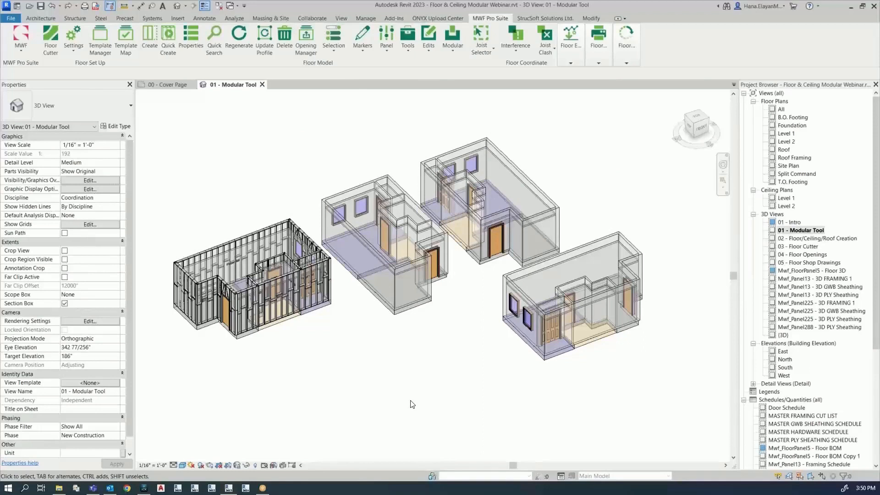
Examine the unframed Unit A model group beside the framed unit and the surrounding modules.
left_click(416, 307)
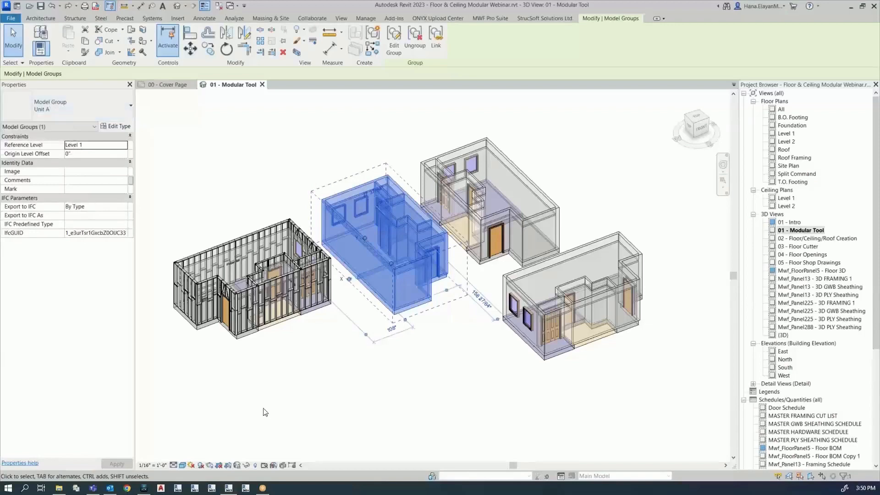
left_click(431, 378)
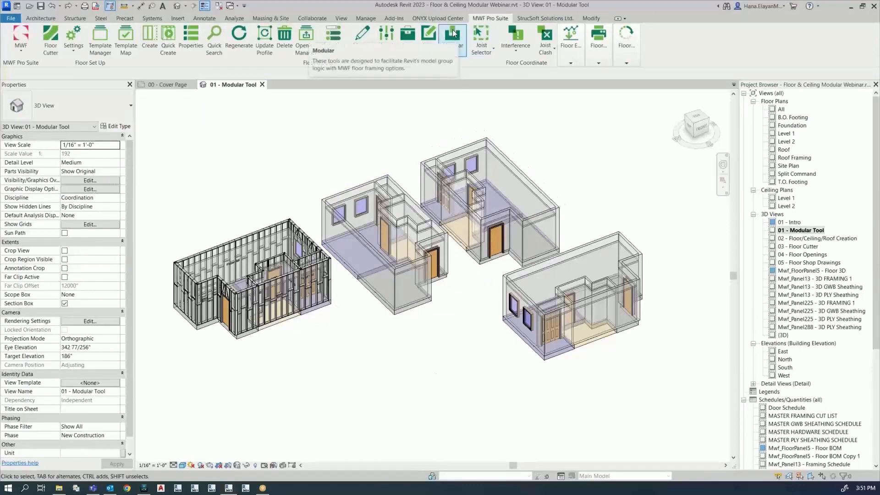
scroll(433, 268, "up", 4)
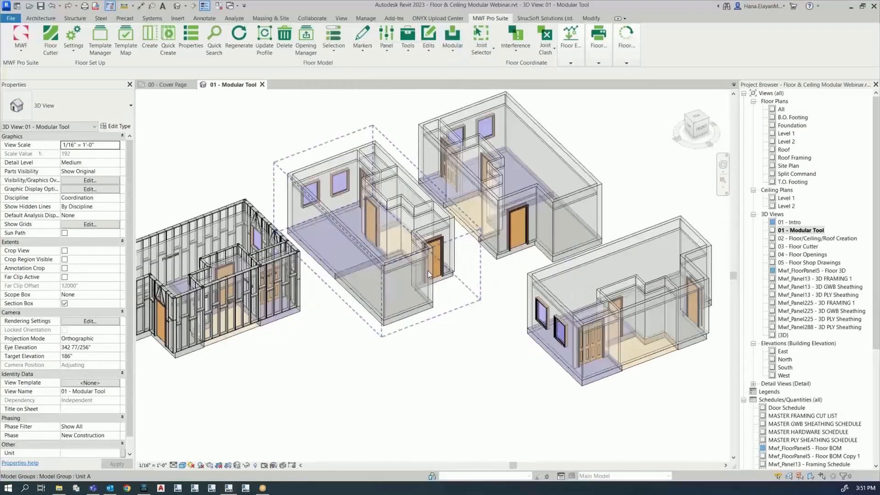
middle_click_drag(449, 366, 431, 412)
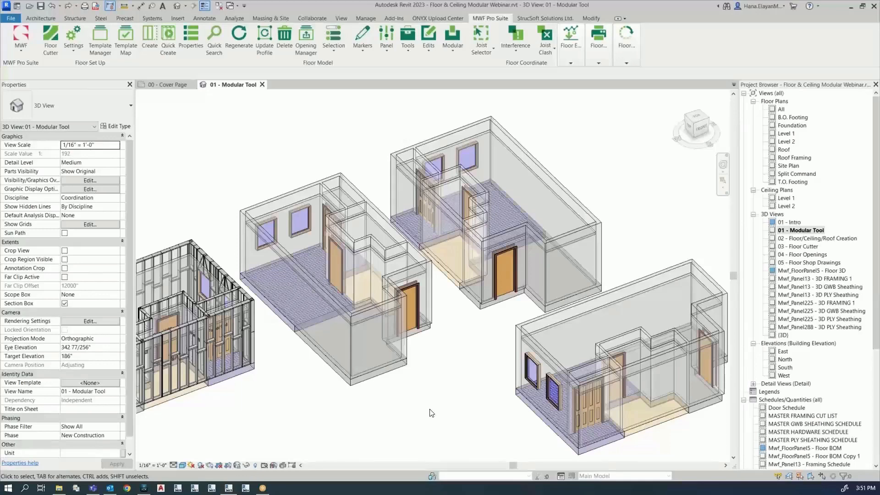
left_click(398, 363)
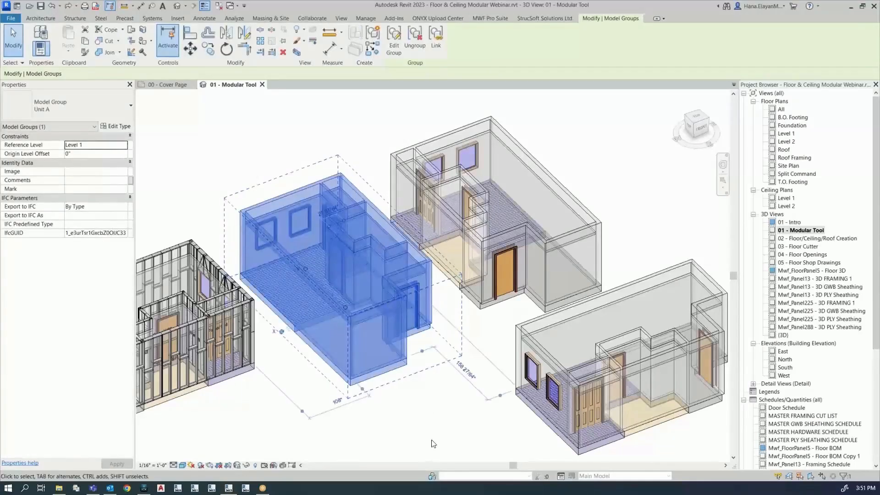
left_click(440, 420)
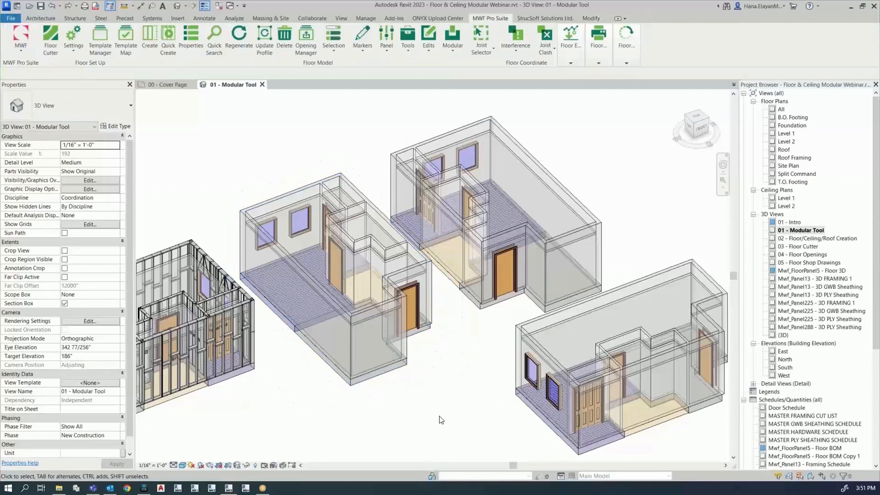
scroll(441, 419, "up", 3)
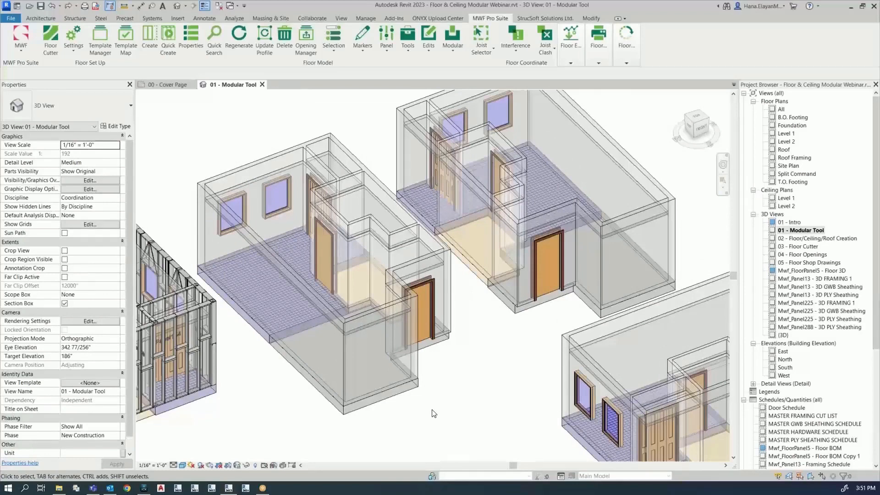
scroll(433, 414, "down", 4)
middle_click_drag(448, 383, 458, 359)
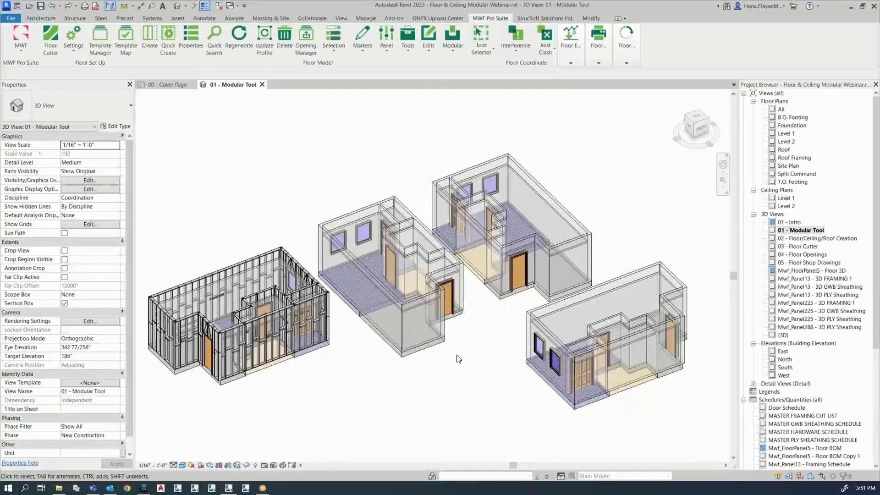
Select each of the four modular units in turn to check its model group type.
left_click(440, 345)
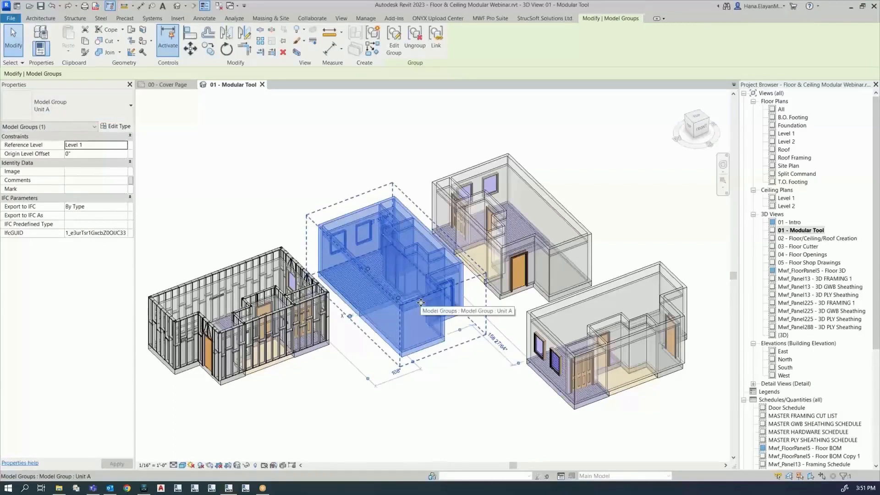
left_click_drag(422, 299, 540, 242)
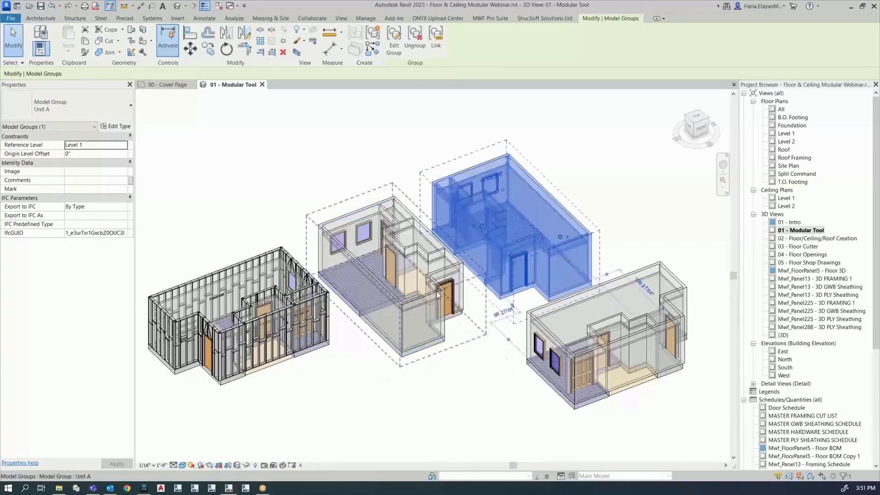
left_click(631, 384)
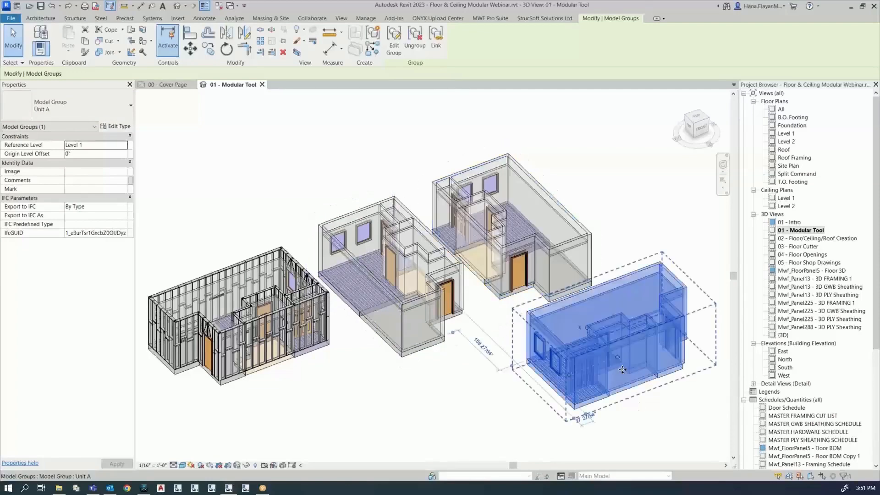
left_click(307, 359)
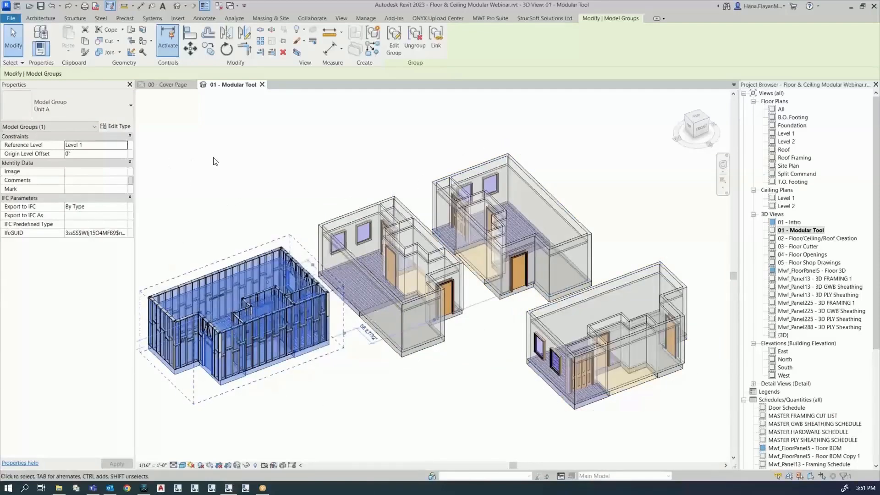
left_click(419, 286)
left_click(503, 254)
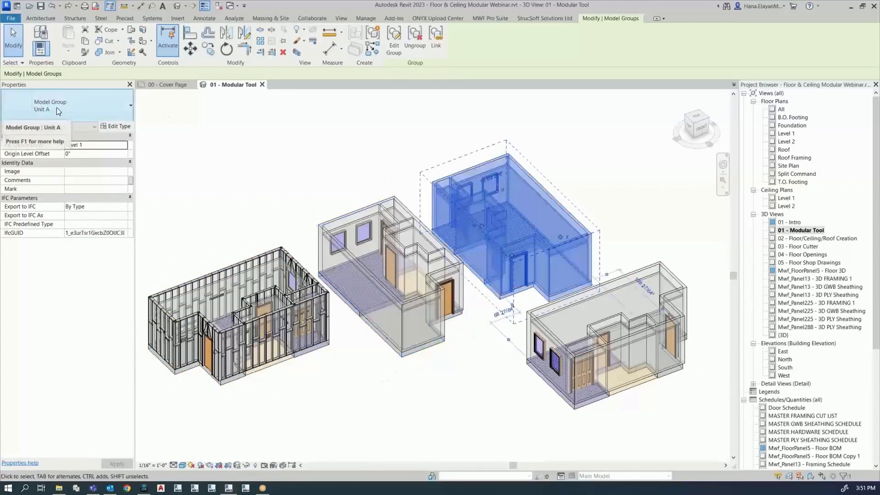
left_click(442, 417)
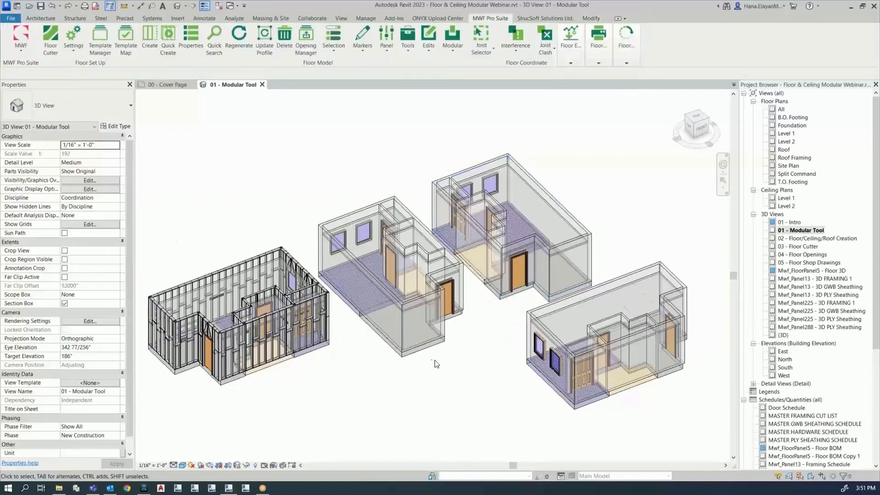
Edit the Unit A group beside the framed module and move its long exterior wall outward to about 78" from that module.
left_click(436, 348)
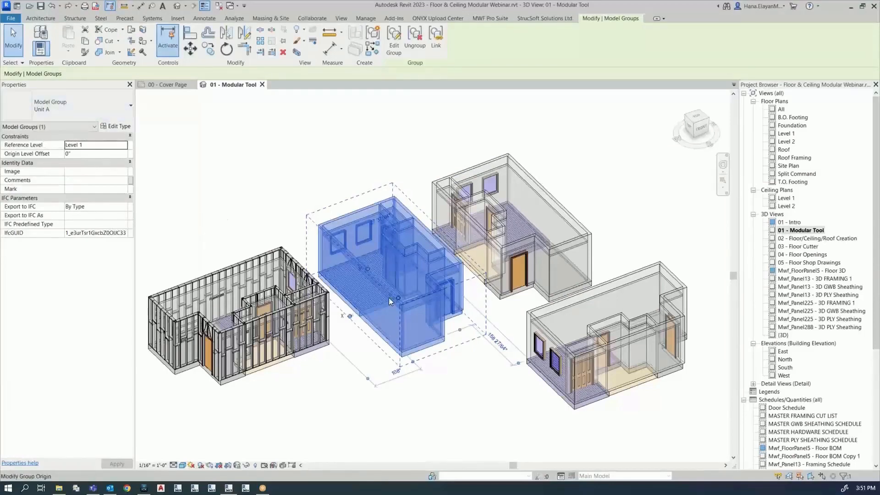
scroll(399, 297, "up", 1)
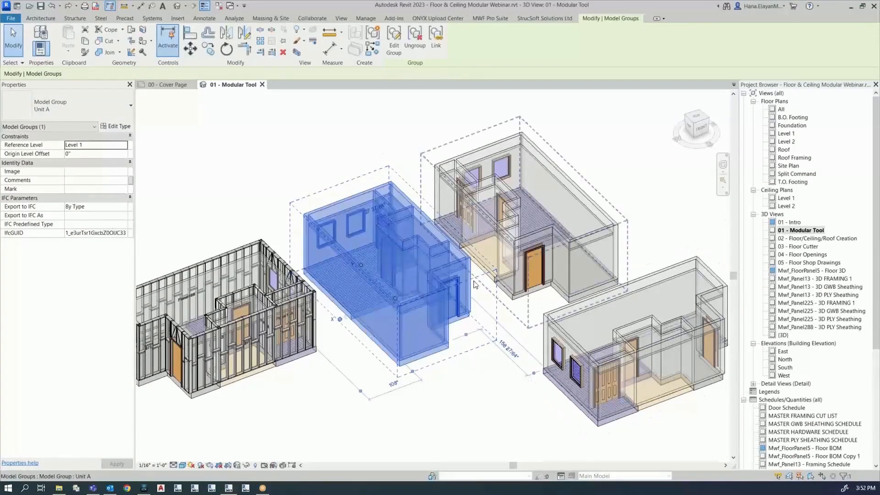
double_click(404, 306)
left_click(409, 305)
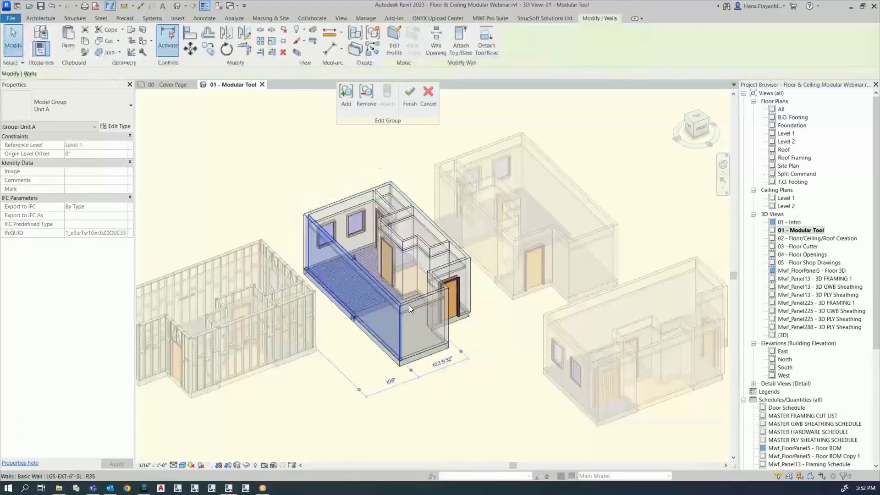
left_click_drag(370, 290, 363, 297)
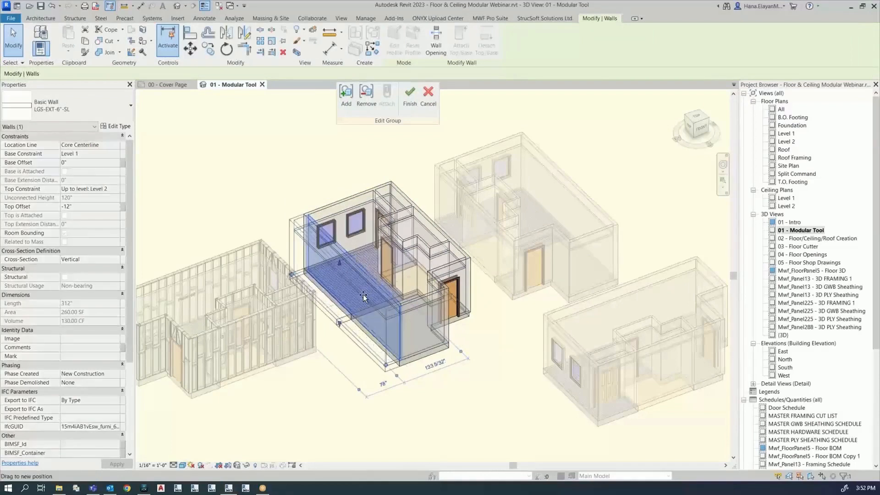
Raise the short end wall's top offset to about 4 9/16", move the wall outward to lengthen the unit, and finish editing the group.
left_click(423, 295)
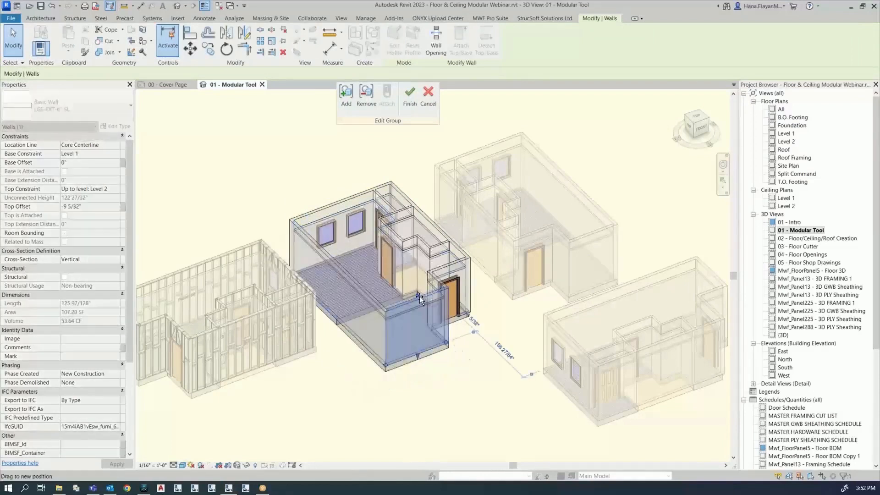
left_click_drag(417, 294, 417, 272)
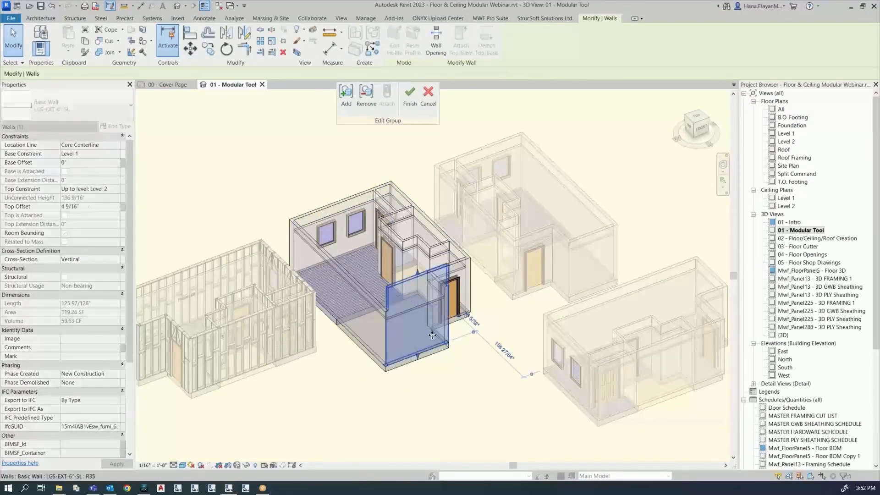
left_click_drag(432, 335, 449, 358)
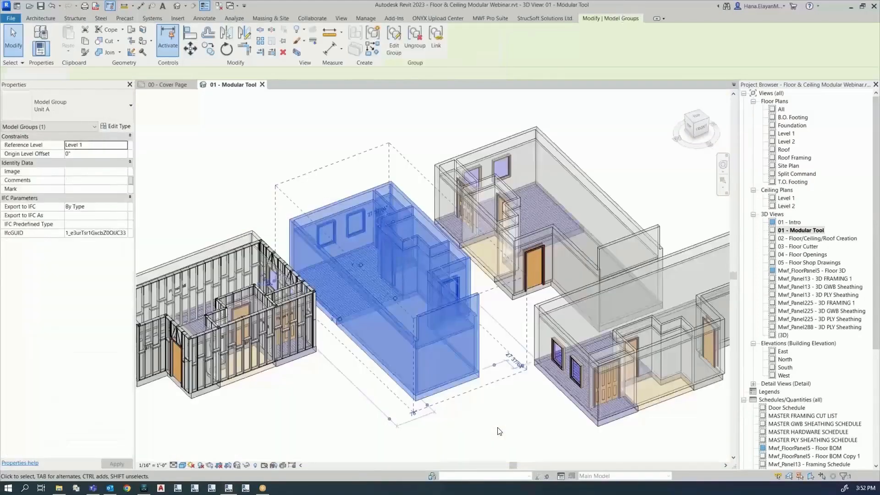
left_click(497, 428)
Reveal the hidden section box, extend it past the framed unit's lengthened end, and return to the normal view.
scroll(606, 368, "down", 2)
middle_click_drag(606, 367, 518, 338)
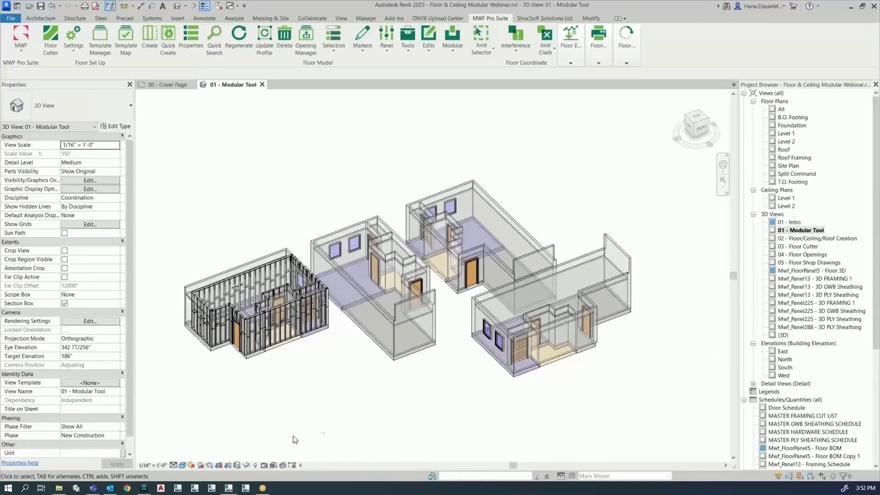
left_click(255, 466)
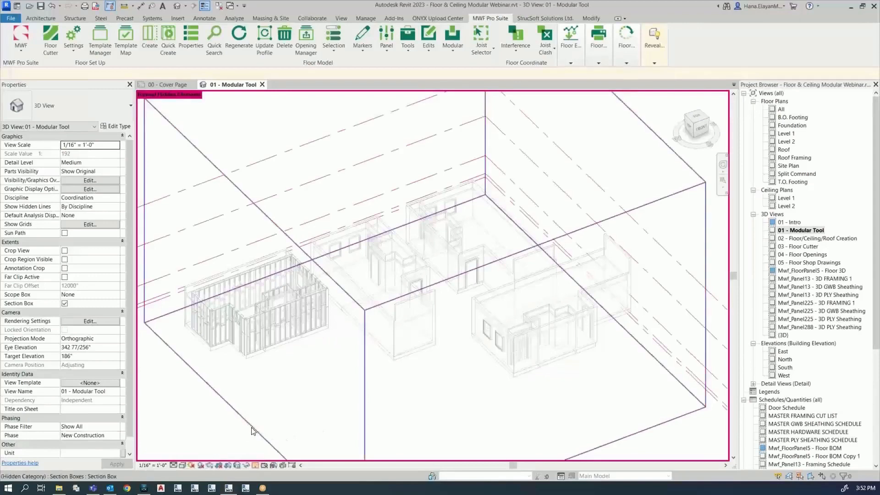
left_click(254, 430)
middle_click_drag(302, 405, 359, 390)
left_click_drag(310, 301, 280, 309)
left_click(325, 392)
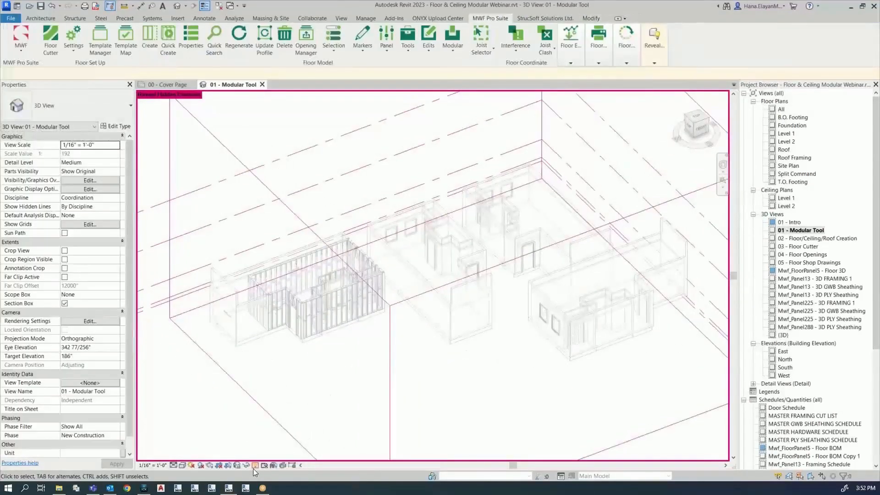
middle_click_drag(354, 388, 339, 394)
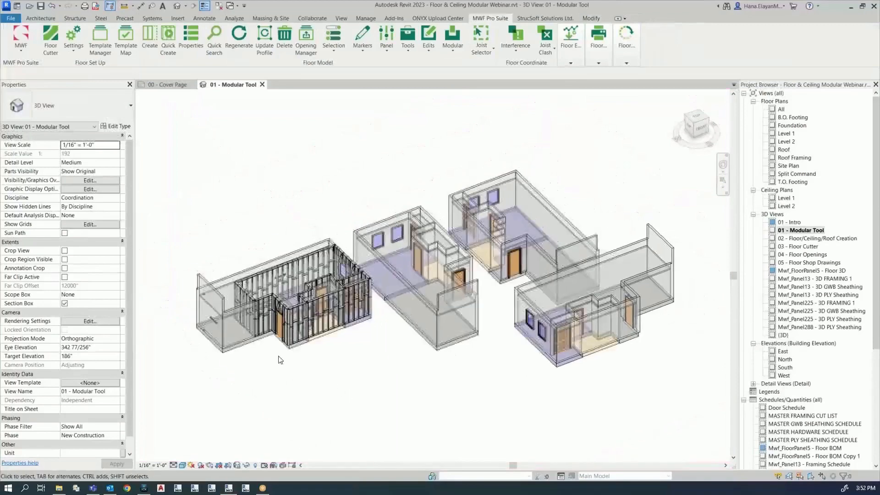
Undo the section box and wall edits back into the Unit A group edit, then cancel editing the group.
left_click(573, 268)
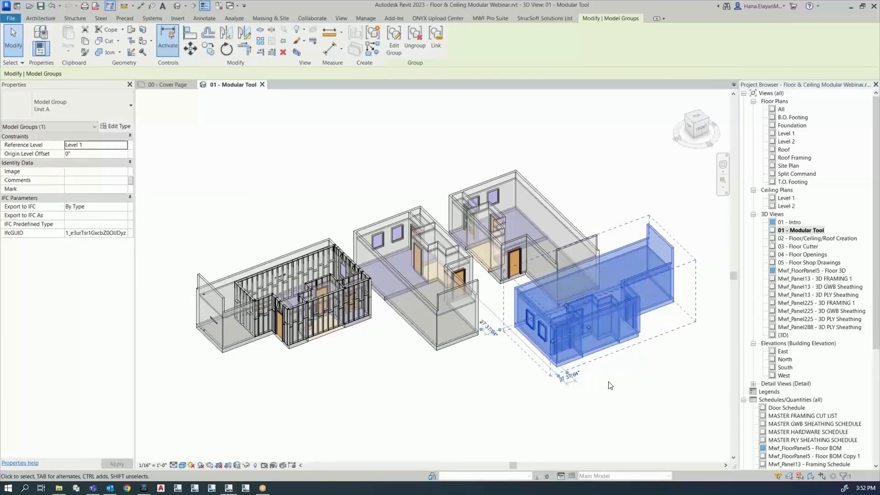
key("ctrl+z")
key("ctrl+z")
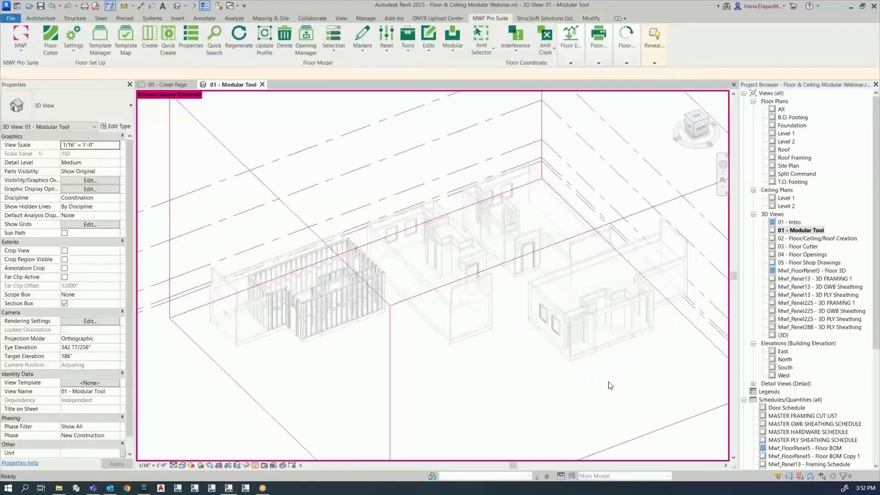
key("ctrl+z")
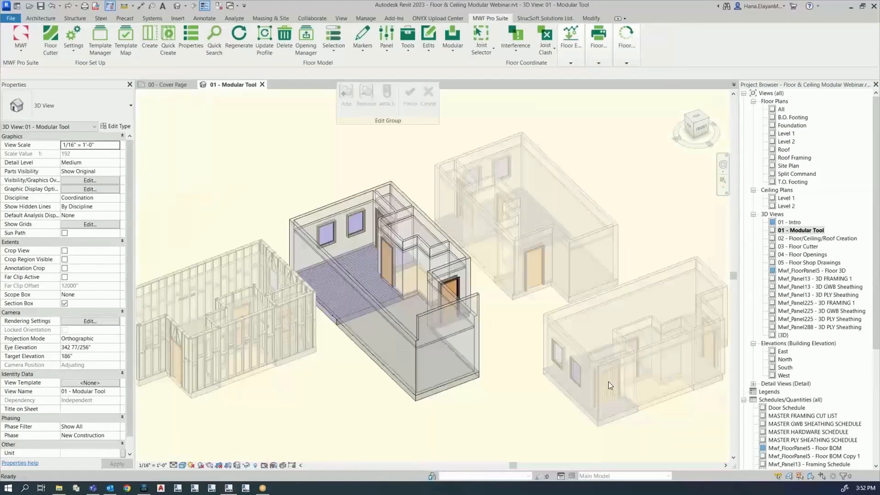
left_click(428, 95)
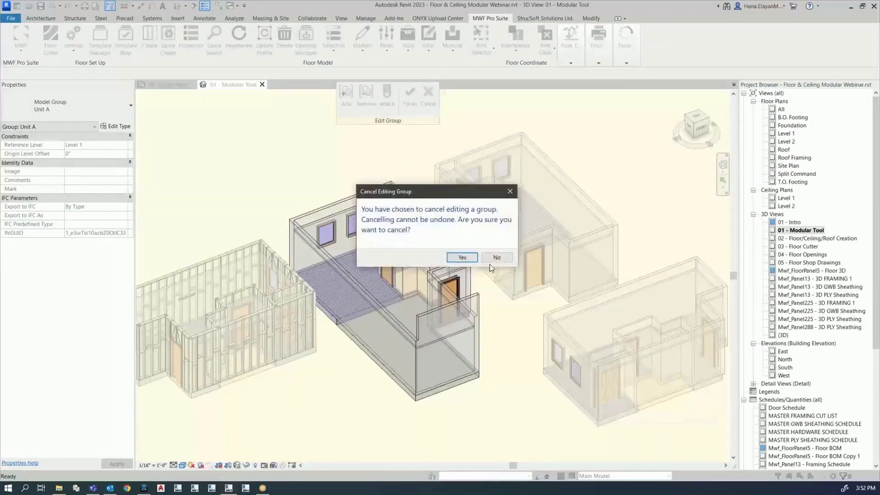
left_click(462, 258)
left_click(484, 424)
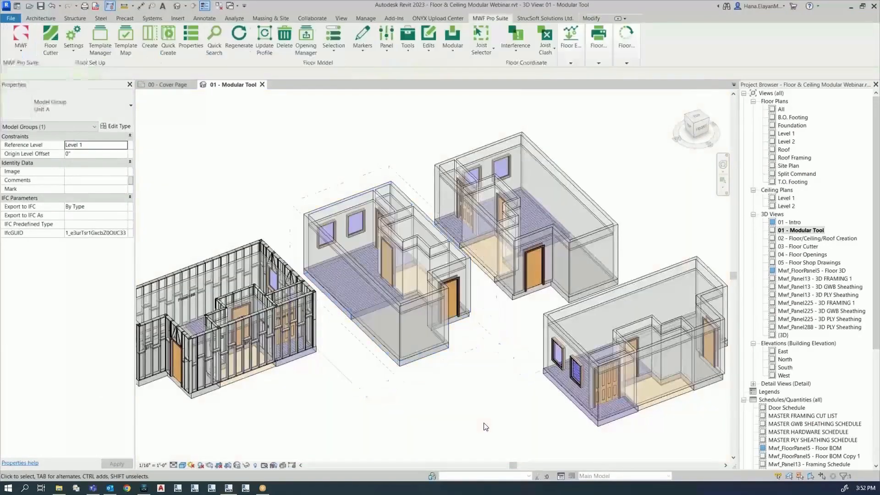
scroll(485, 424, "down", 1)
middle_click_drag(487, 425, 477, 376)
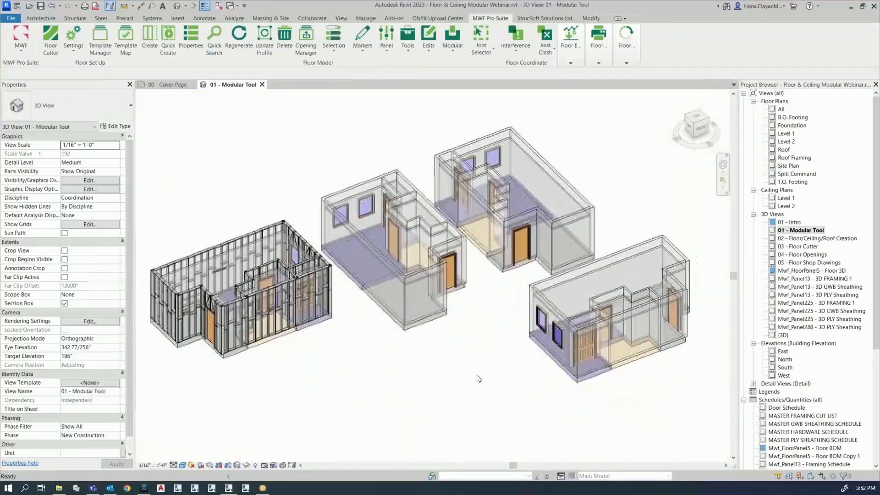
Copy the Unit A group beside the framed module into the open space in front, about 304" away.
left_click(405, 278)
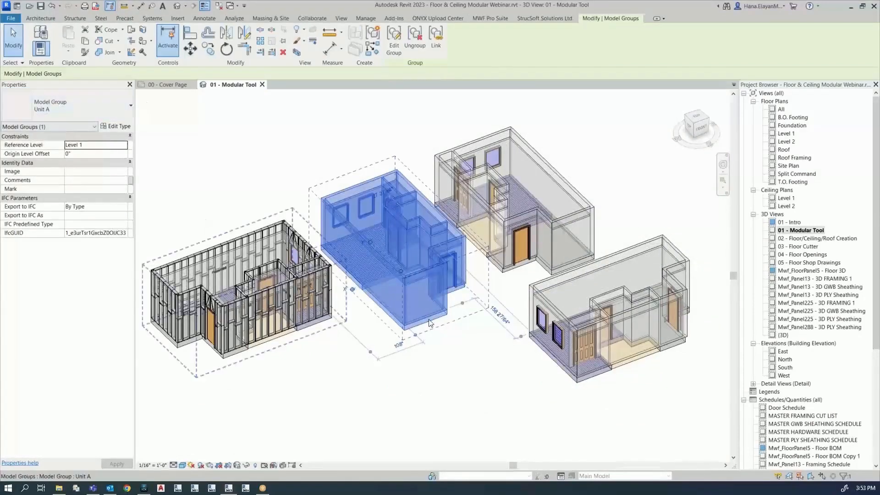
left_click(208, 49)
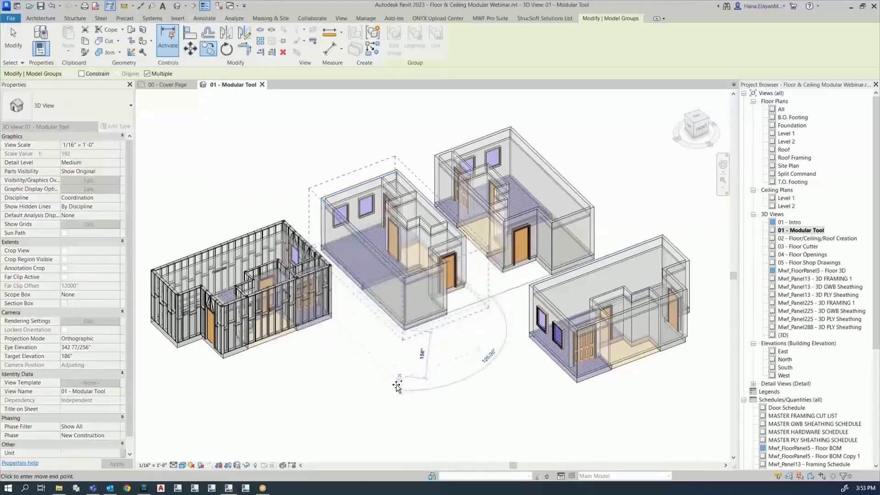
middle_click_drag(400, 387, 366, 295)
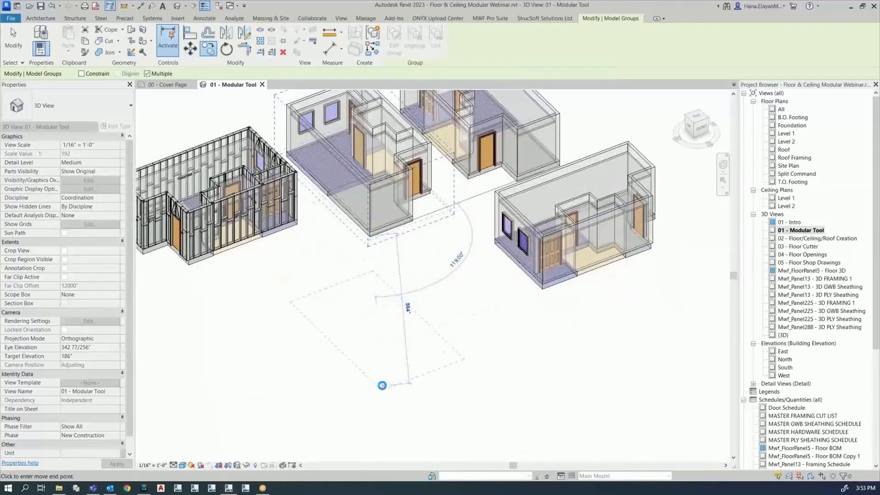
left_click(382, 385)
key("Escape")
key("Escape")
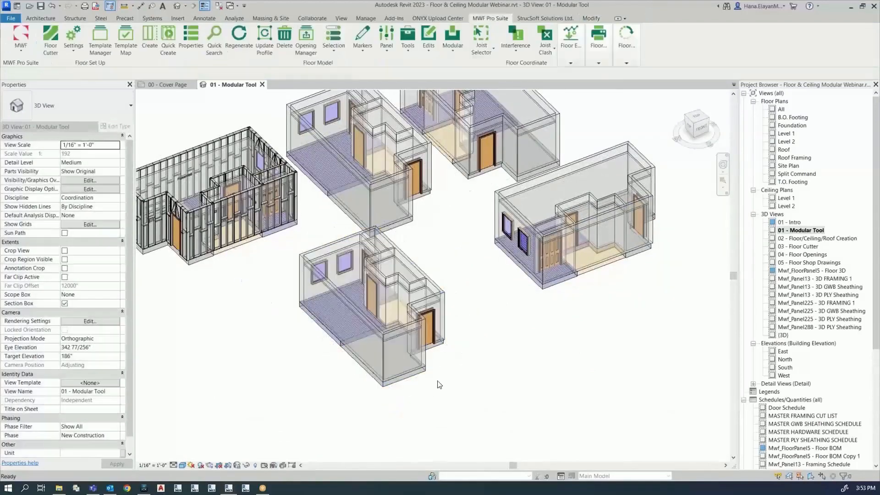
Ungroup the newly copied Unit A module in front of the other units.
middle_click_drag(425, 330, 444, 332)
left_click(443, 331)
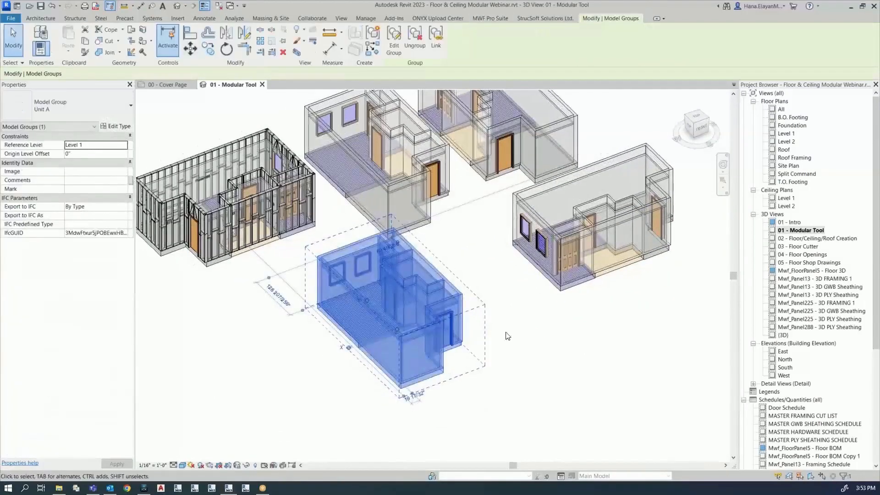
left_click(506, 336)
left_click(461, 304)
left_click(548, 337)
left_click(460, 321)
left_click(418, 38)
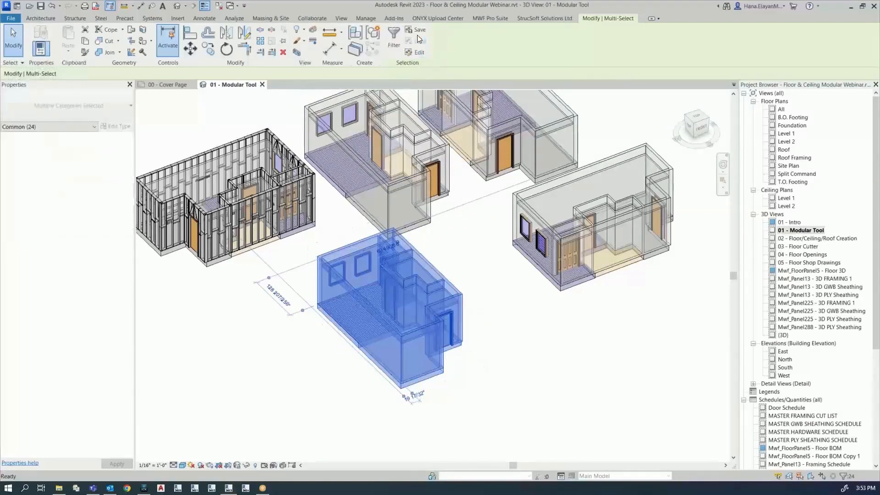
Select elements of the ungrouped module and a neighbouring unit to compare loose elements with a model group.
left_click(422, 398)
left_click(426, 324)
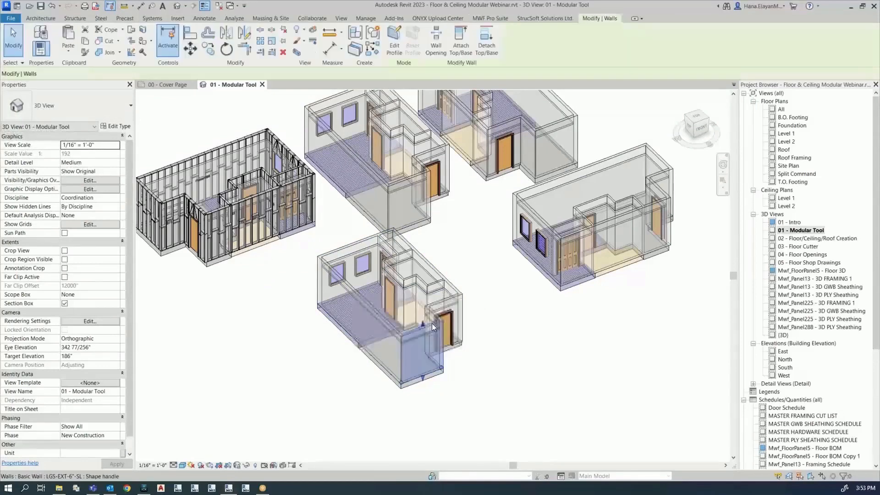
left_click(542, 399)
left_click_drag(473, 402, 351, 305)
left_click(578, 252)
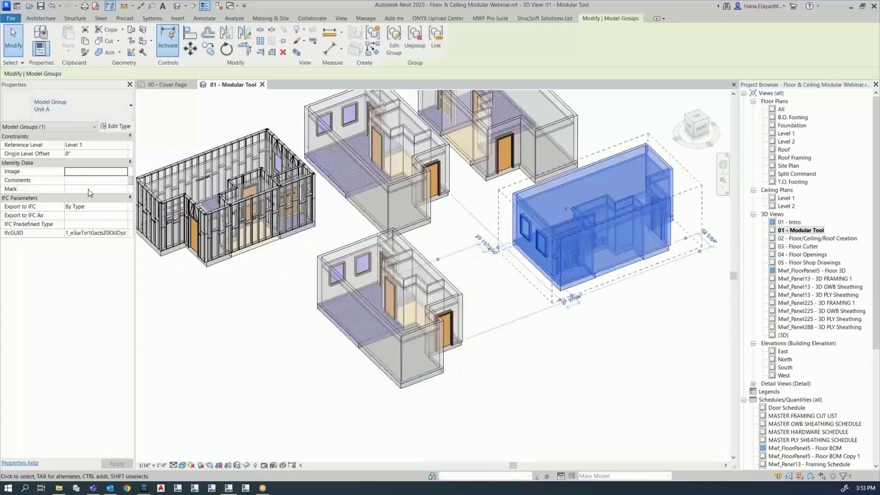
left_click(501, 394)
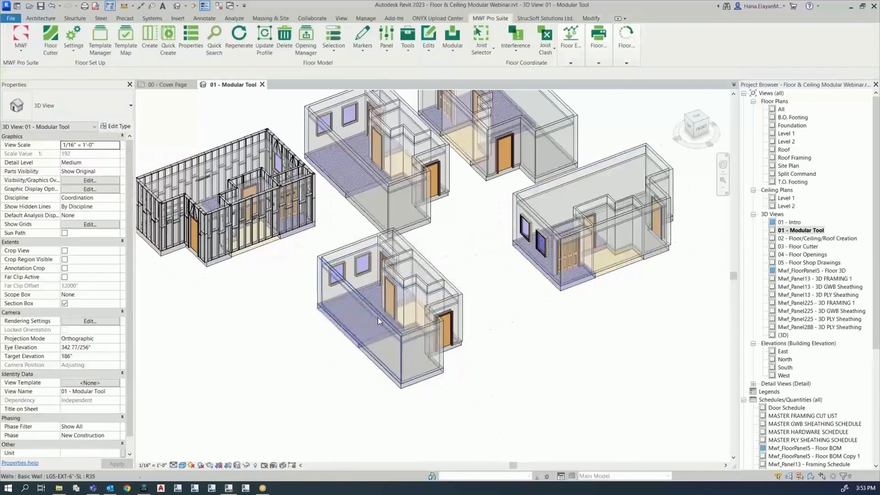
Move the ungrouped module's long exterior wall outward until the end wall is about 223" long, and move that end wall outward.
left_click(386, 362)
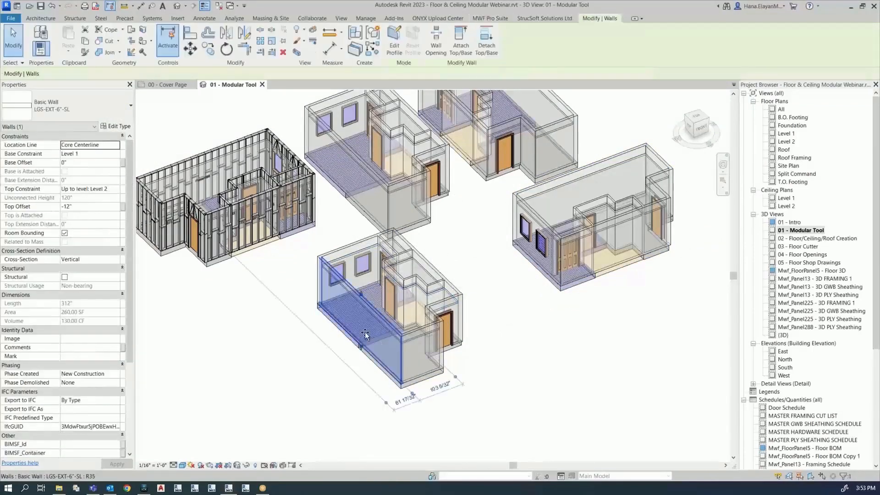
left_click_drag(365, 331, 313, 352)
left_click(431, 409)
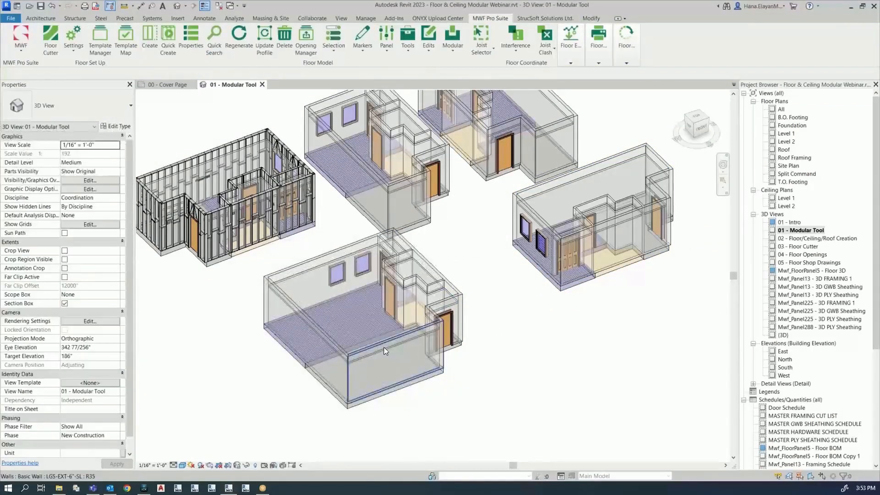
left_click(383, 347)
left_click_drag(384, 353, 407, 378)
left_click(505, 423)
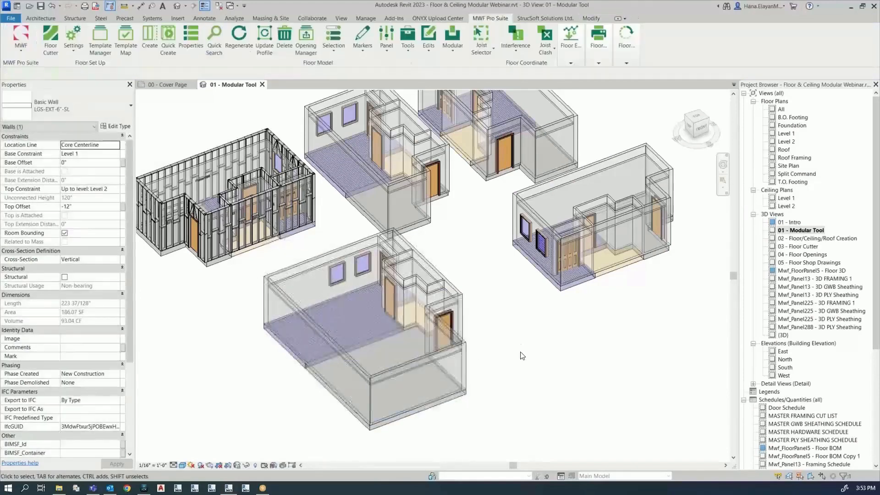
Group all walls, floors, ceilings and openings of the enlarged module into a model group named UNIT B.
left_click_drag(505, 417, 235, 298)
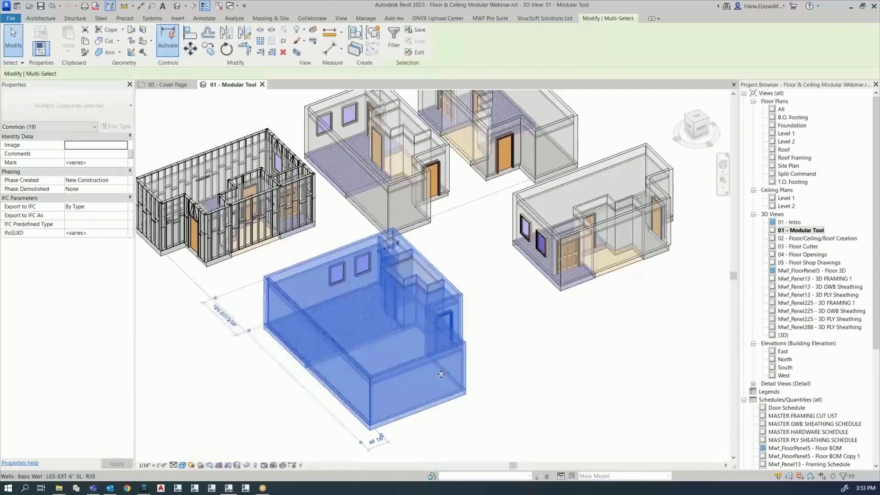
middle_click_drag(441, 372, 442, 386)
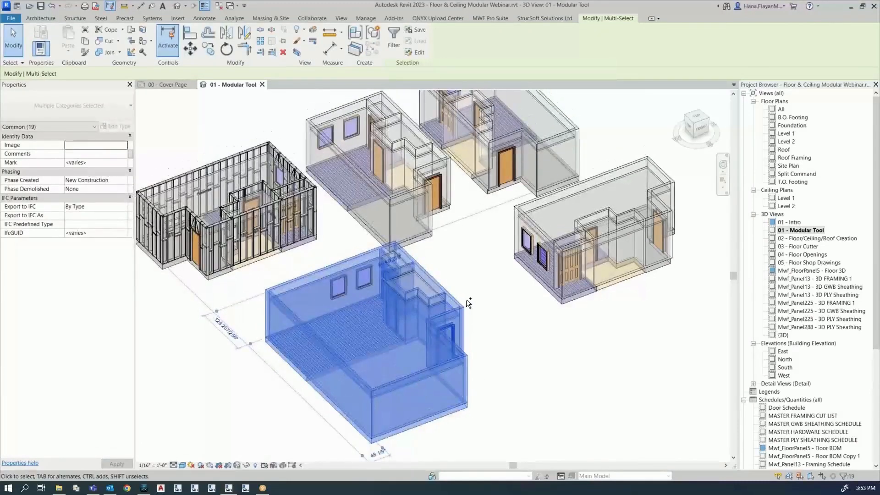
left_click_drag(455, 270, 404, 265, "ctrl")
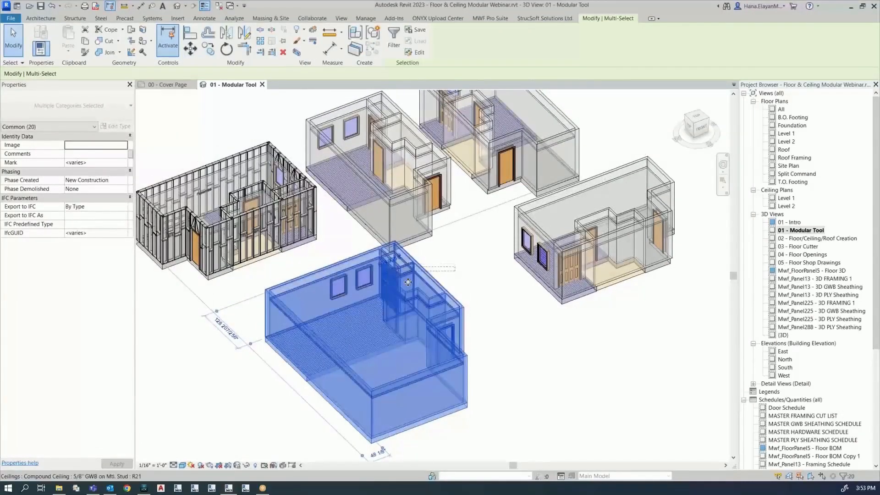
left_click(463, 95, "ctrl")
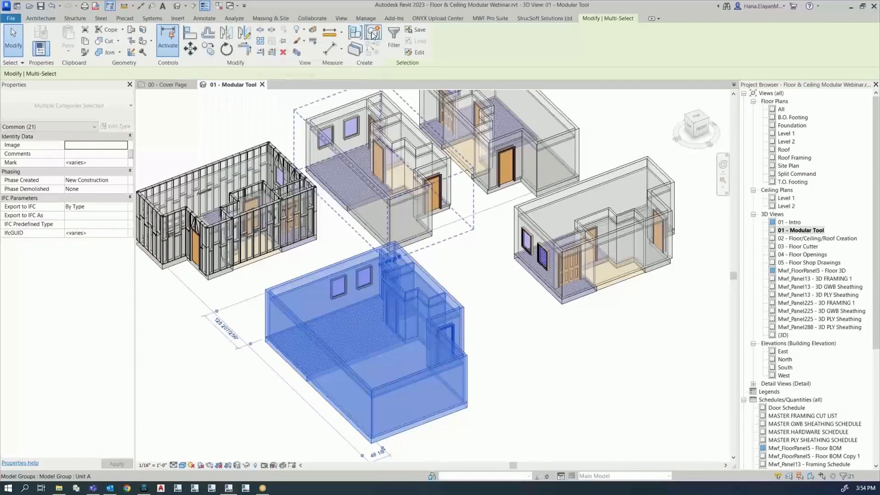
left_click(374, 35)
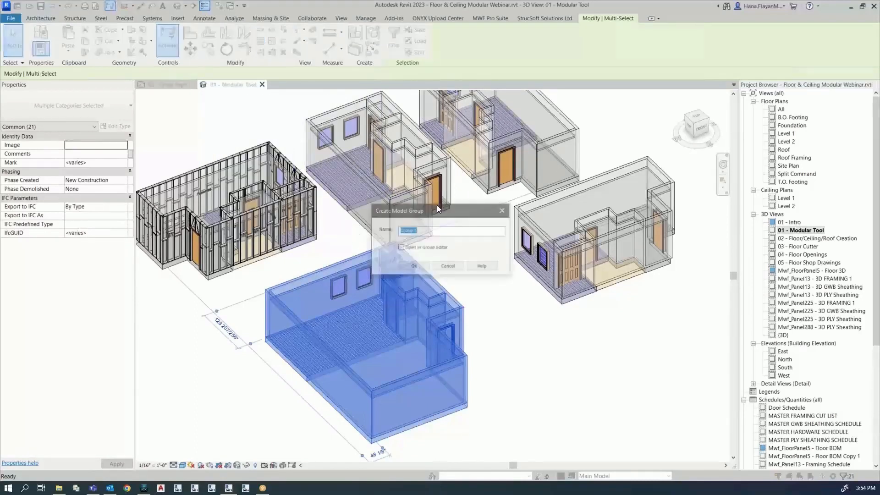
type("UNIT B")
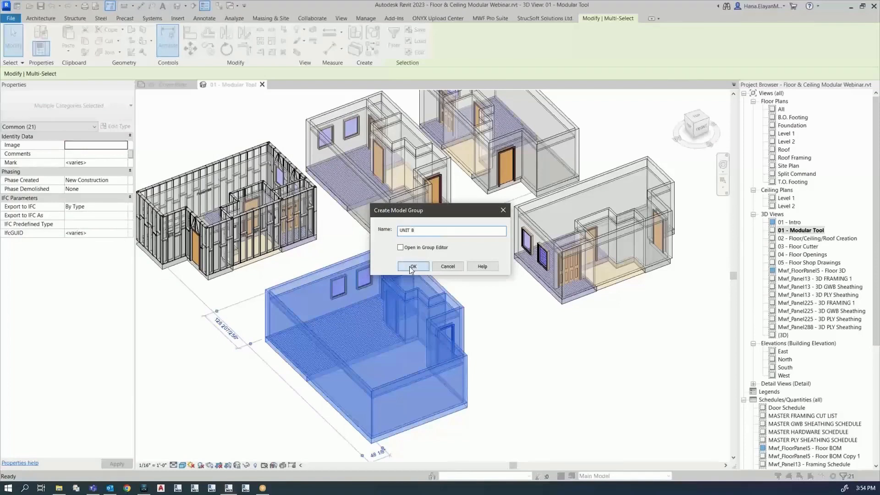
left_click(410, 267)
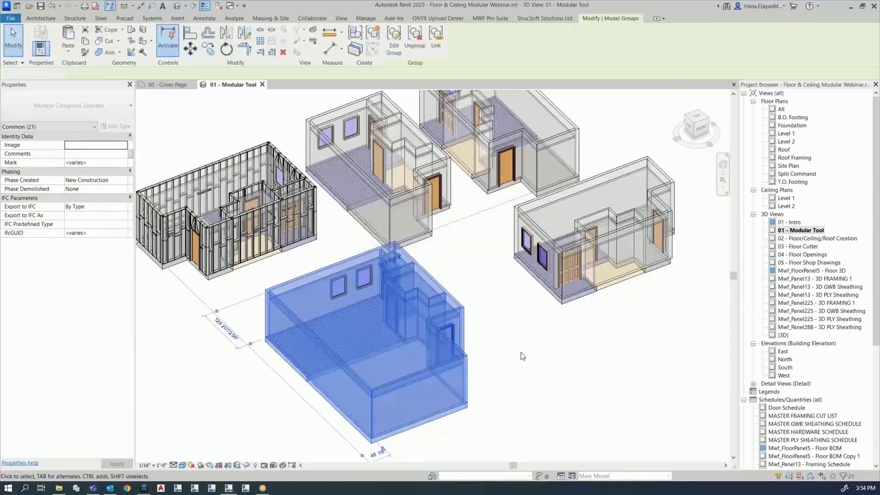
left_click(519, 365)
middle_click_drag(538, 359, 571, 354)
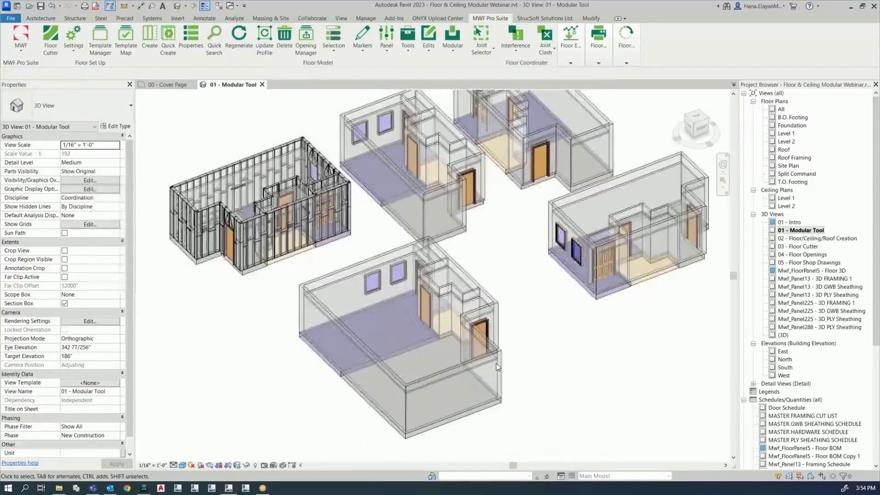
Select the enlarged module and the neighbouring units in turn to compare their model group types.
left_click(486, 361)
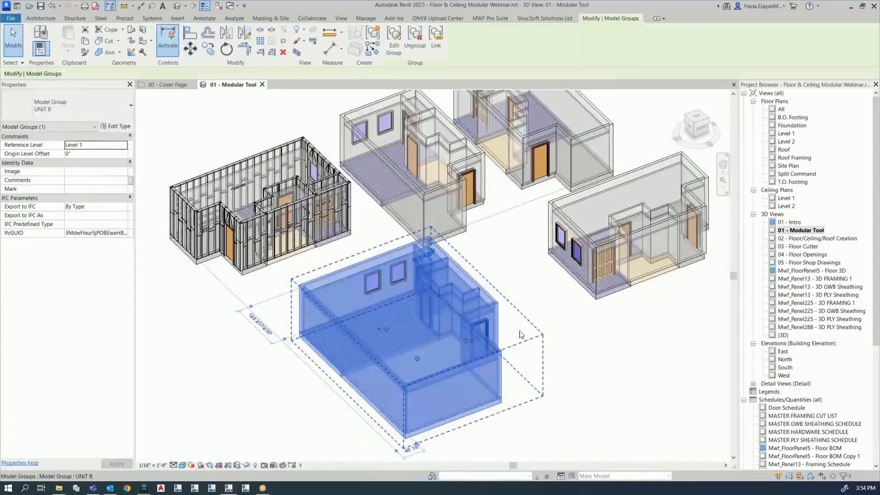
left_click(646, 236)
left_click(523, 139)
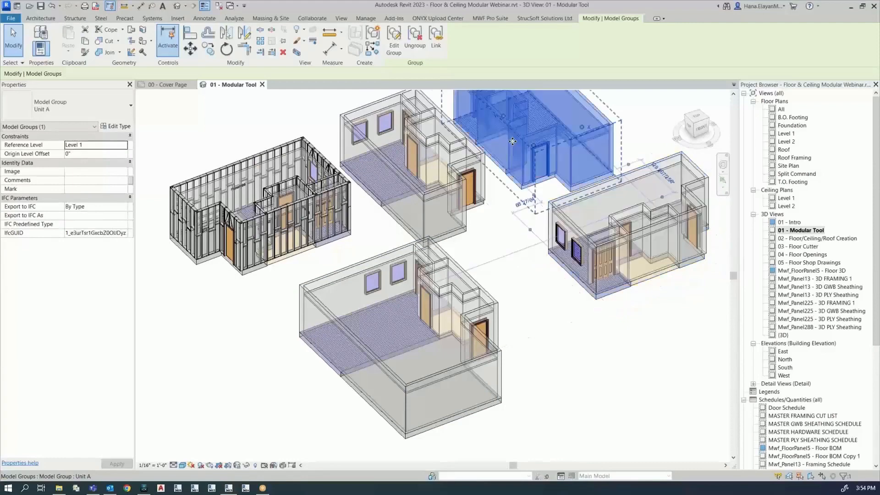
left_click(352, 181)
Change the enlarged module's model group type to Unit A and reselect the module to check it.
left_click(391, 370)
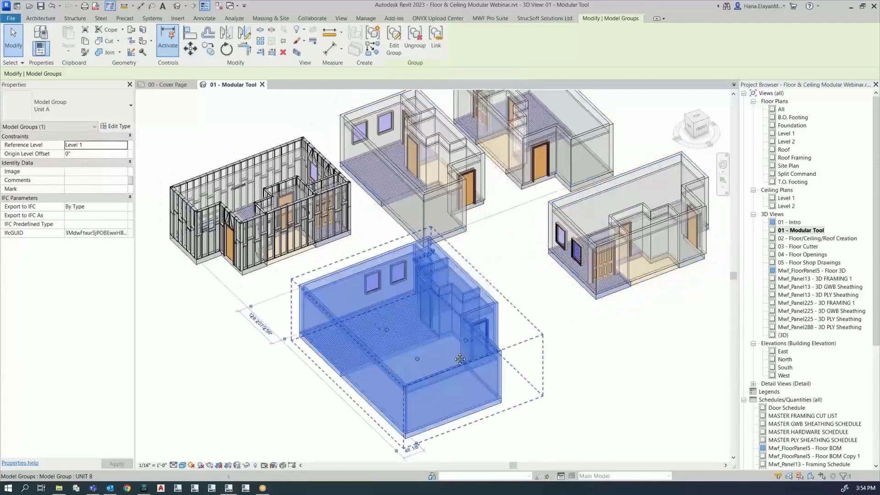
middle_click_drag(431, 331, 392, 307)
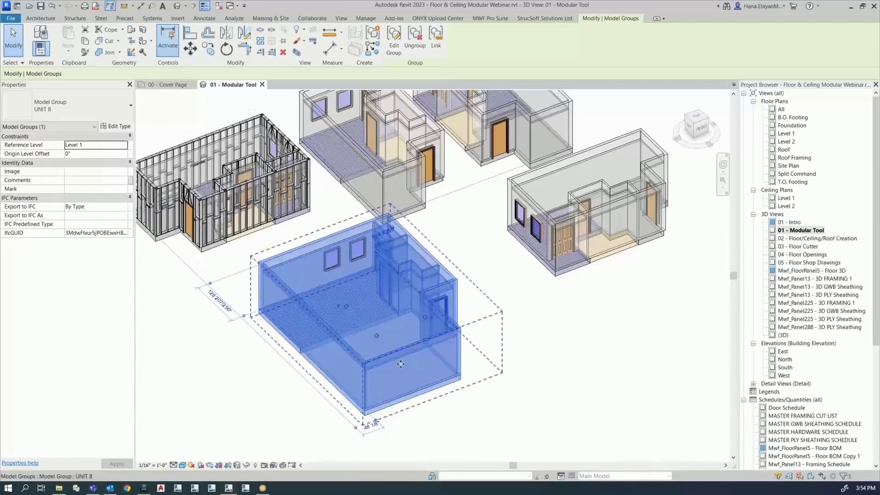
left_click(130, 108)
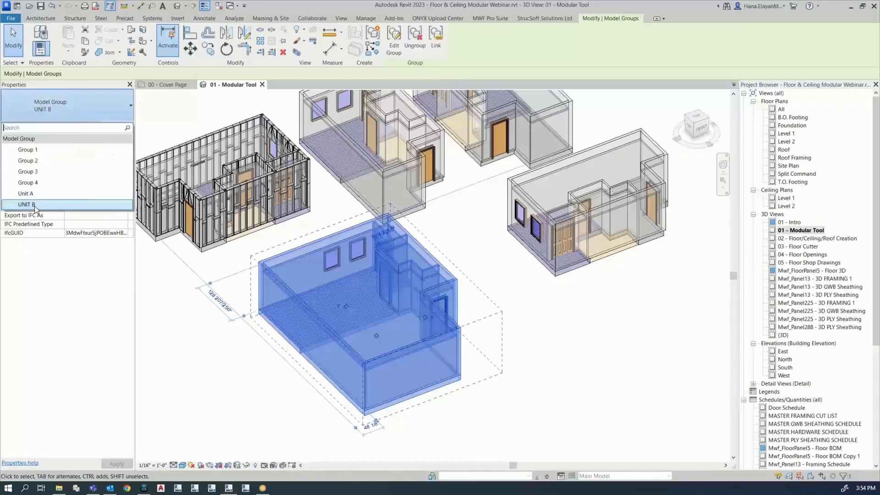
left_click(30, 194)
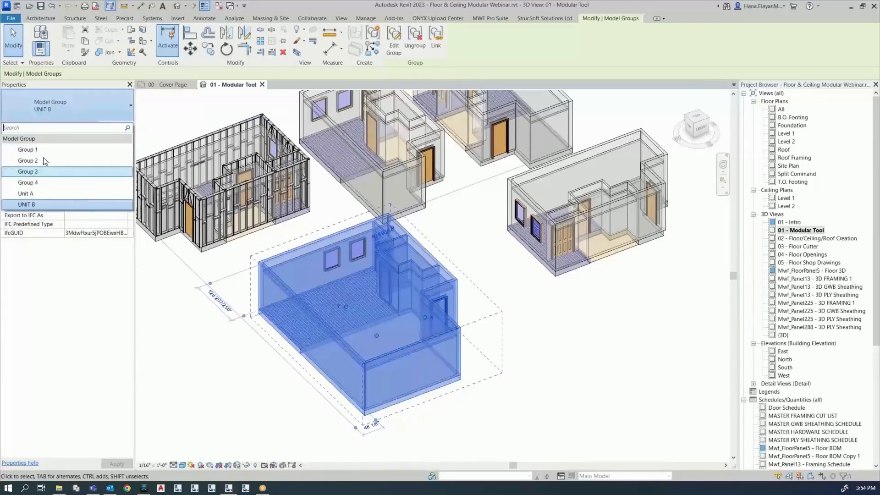
left_click(33, 194)
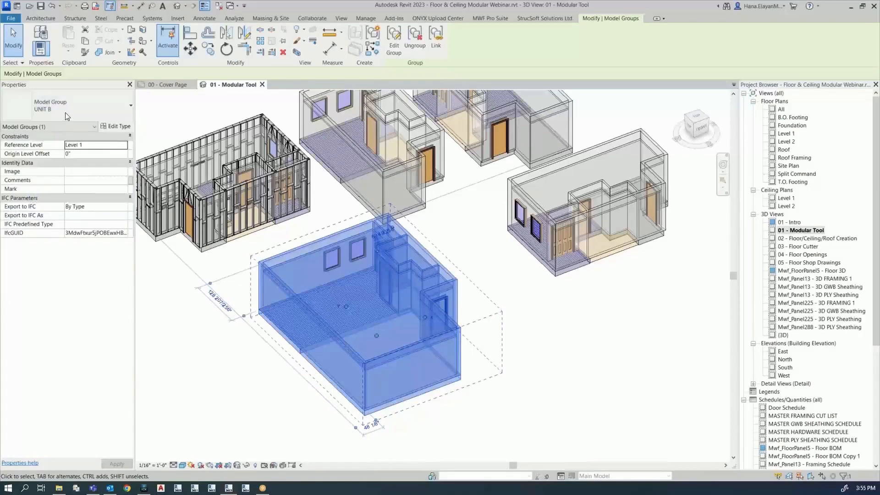
left_click(603, 375)
left_click(430, 351)
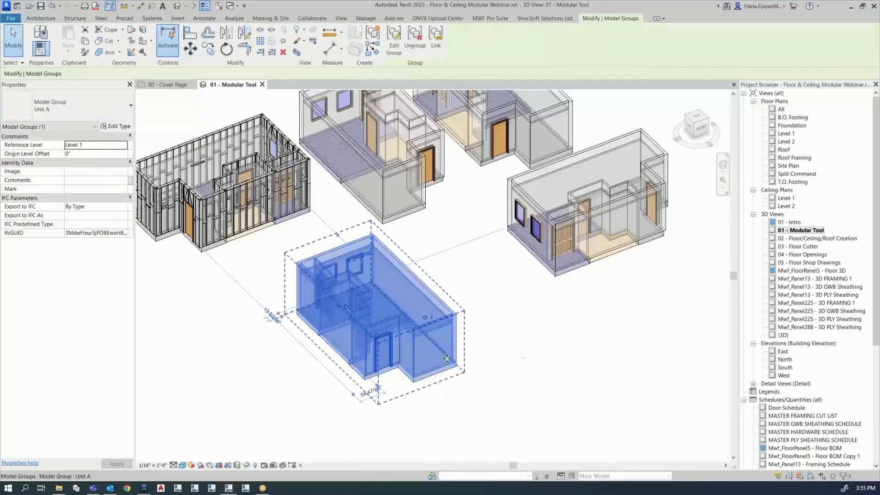
Place an instance of the UNIT B model group from the project's group list beside the enlarged module.
left_click(753, 214)
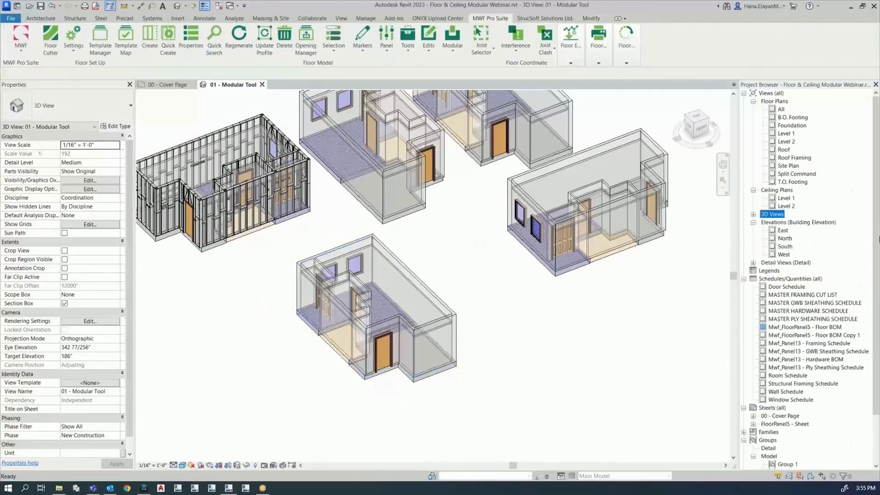
scroll(876, 254, "down", 3)
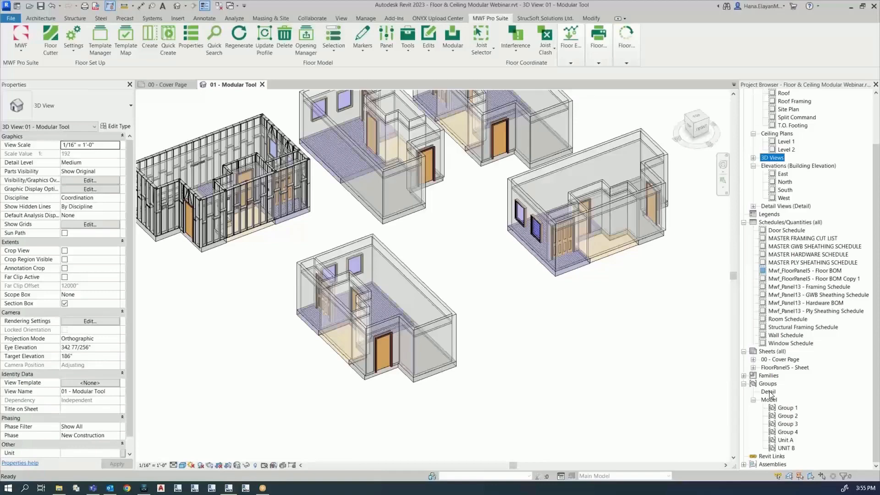
left_click(753, 400)
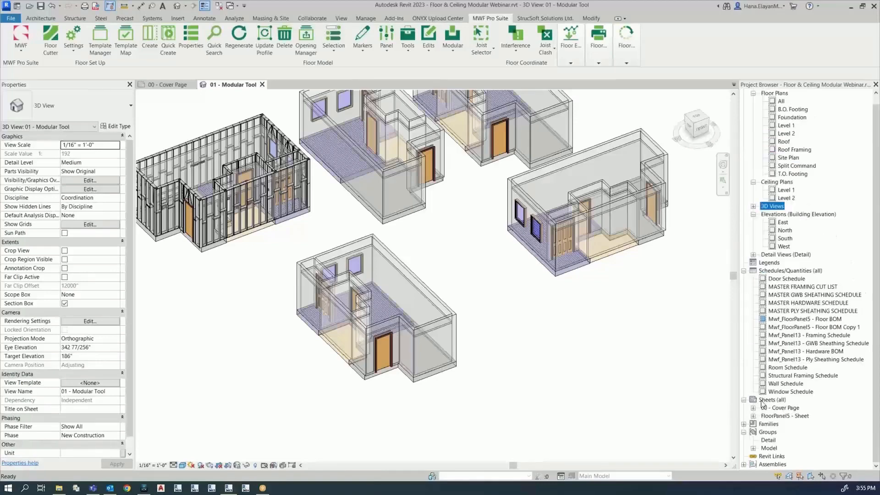
left_click(753, 448)
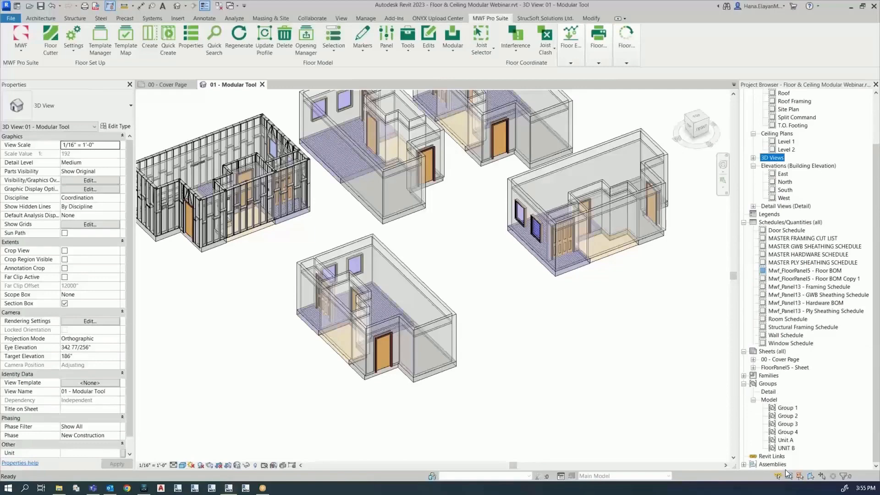
left_click(784, 448)
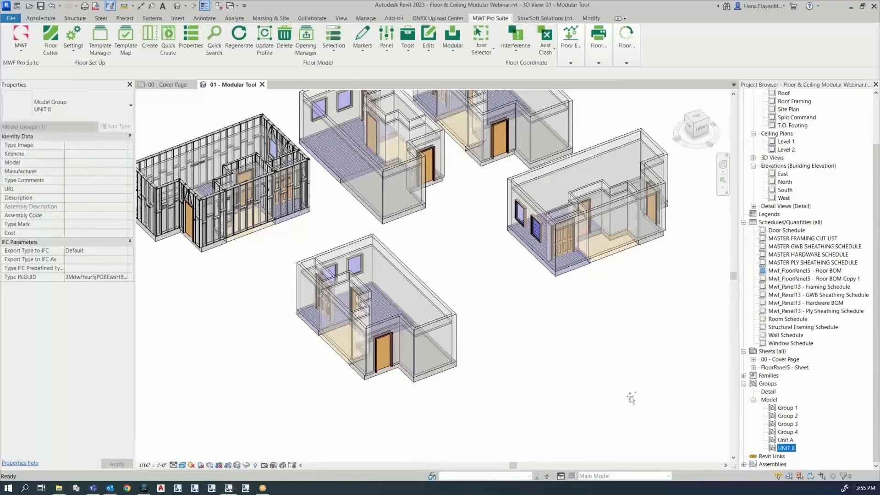
left_click_drag(528, 338, 530, 338)
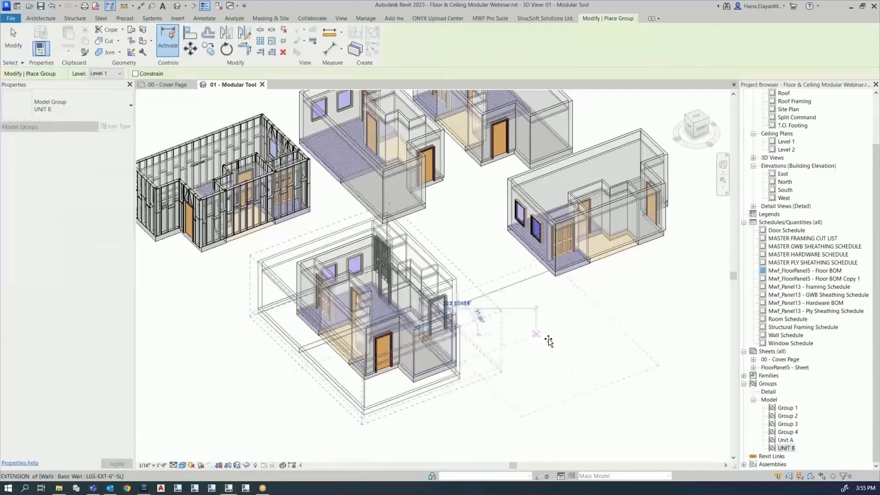
left_click(594, 356)
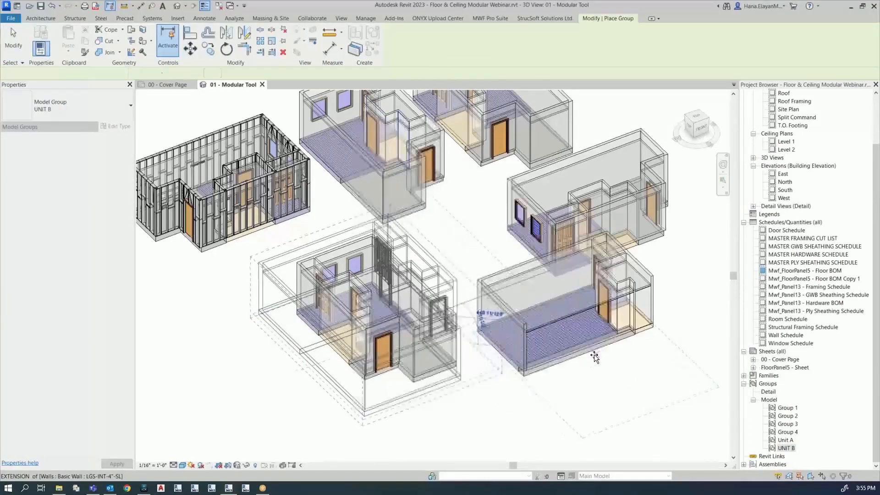
key("Escape")
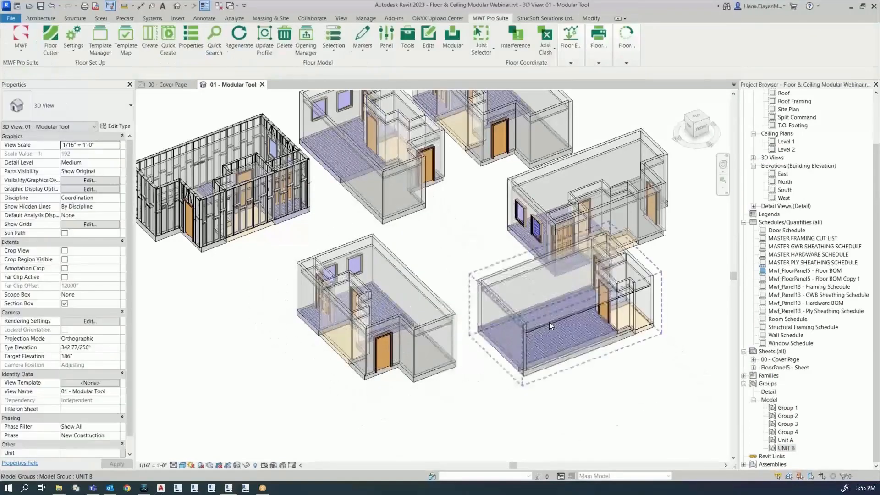
Delete the front Unit A module and the UNIT B instance beside it.
left_click(549, 321)
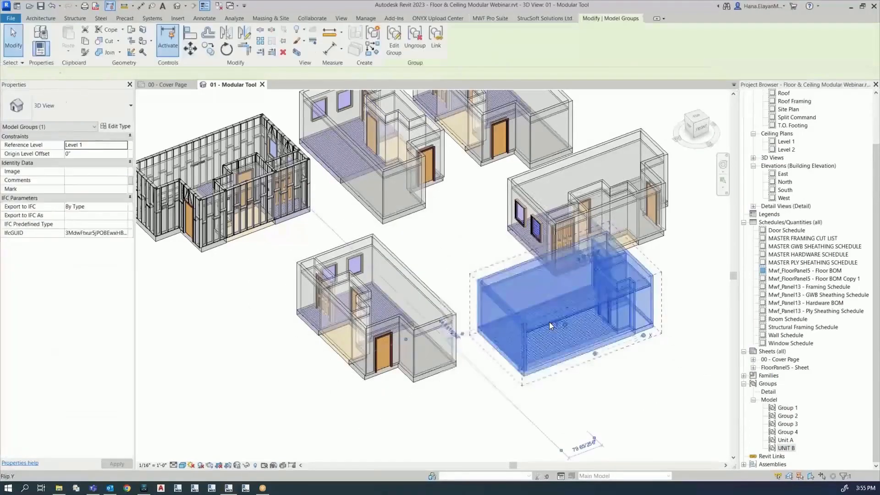
left_click(413, 340)
key("Delete")
left_click(507, 298)
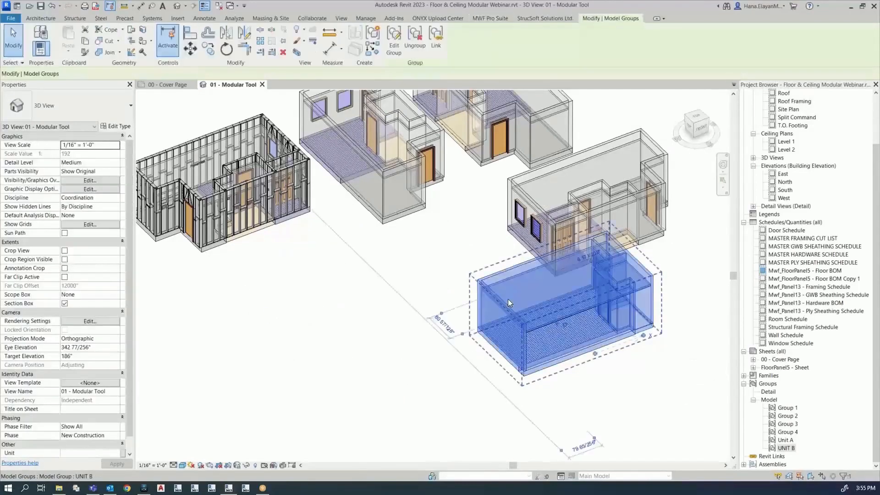
key("Delete")
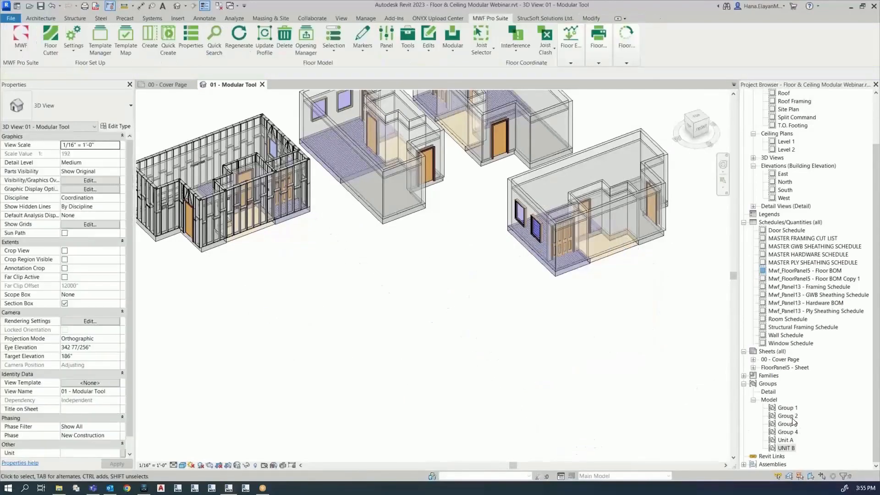
left_click_drag(791, 416, 391, 343)
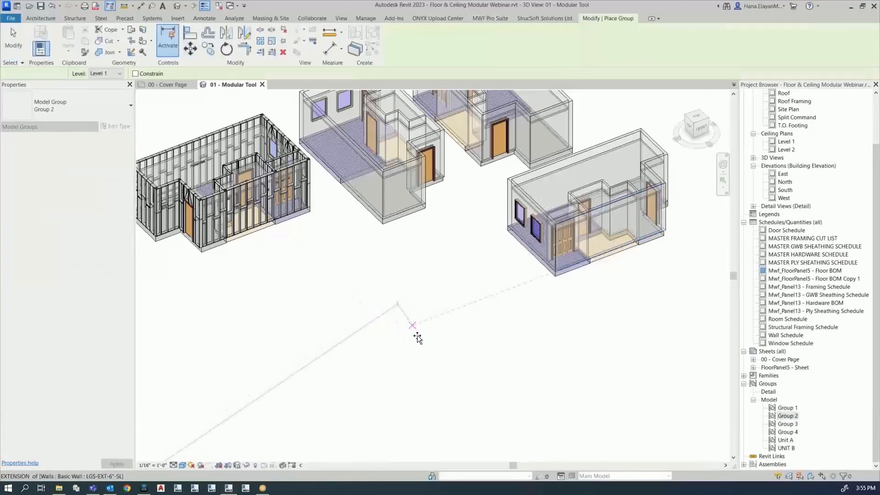
key("Escape")
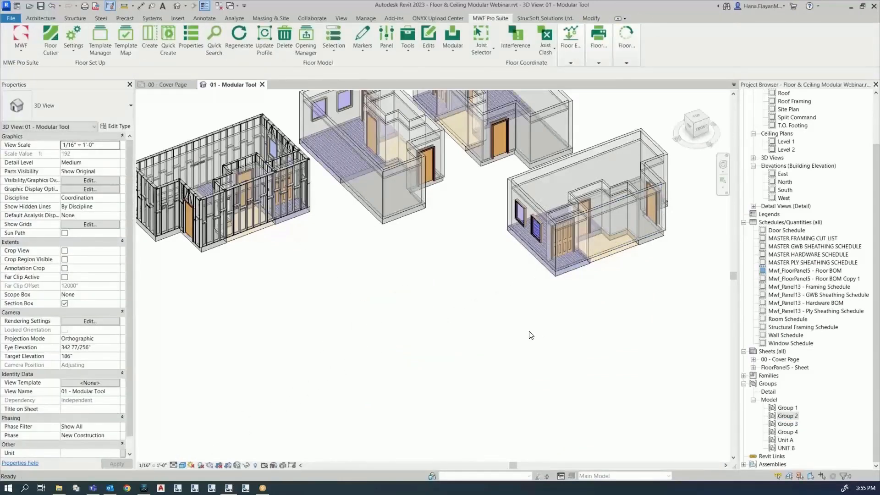
middle_click_drag(369, 255, 384, 351)
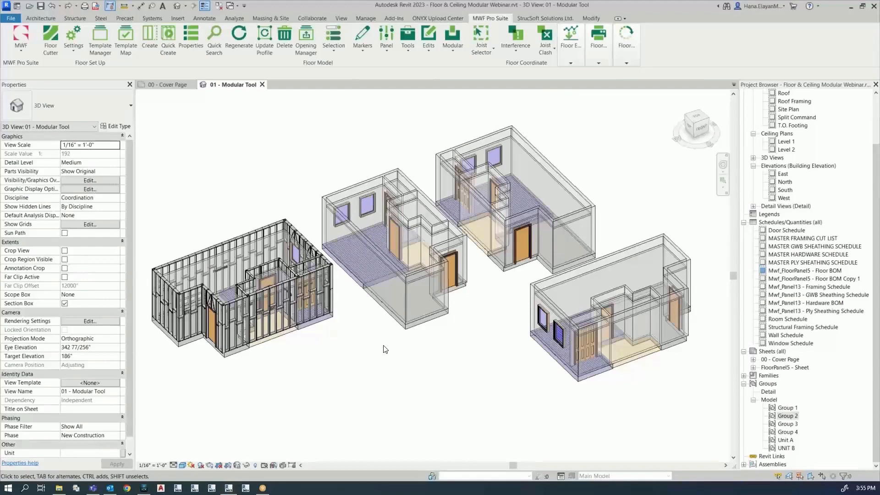
Review the webinar bullet points on the 00 - Cover Page sheet and return to the 01 - Modular Tool view.
left_click(172, 85)
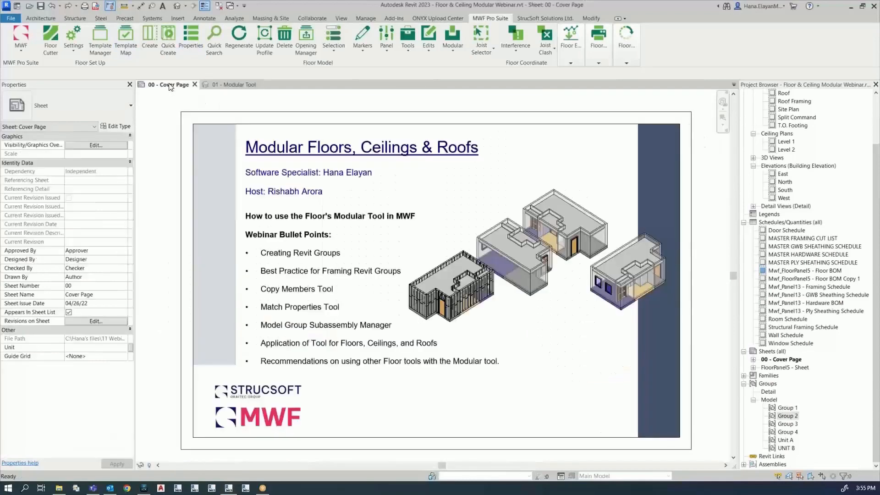
scroll(299, 278, "up", 2)
scroll(299, 278, "up", 2)
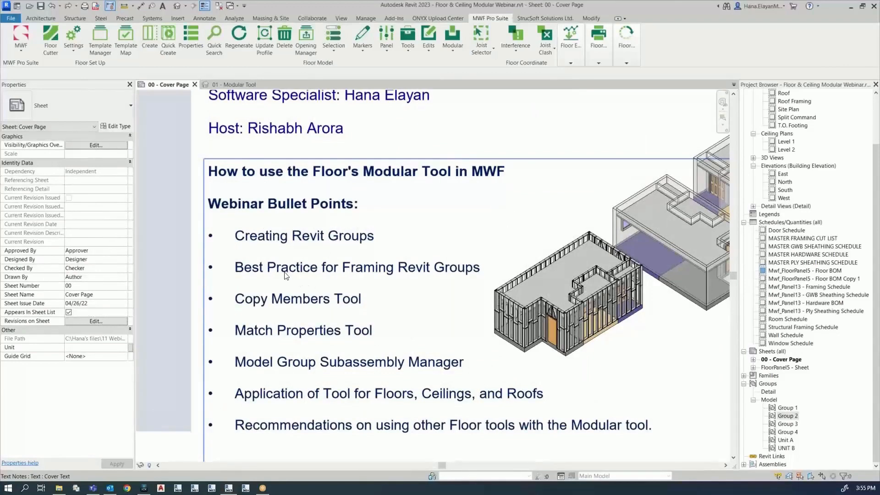
left_click(231, 84)
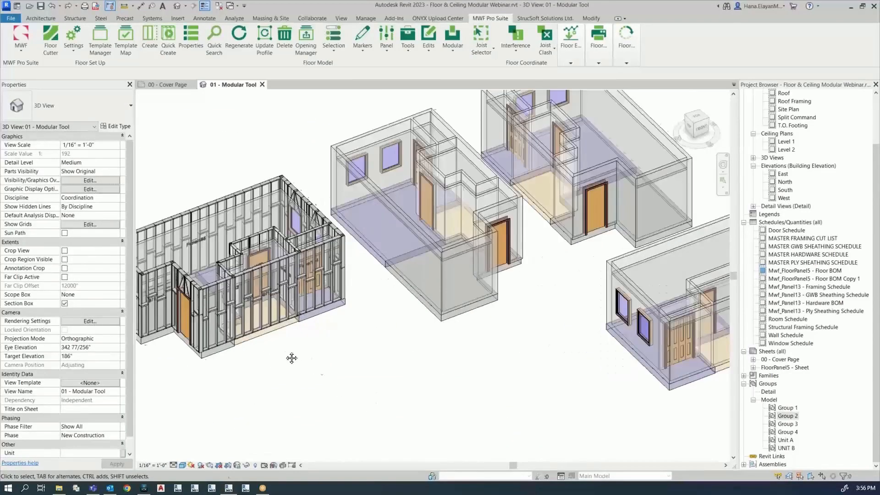
scroll(293, 358, "up", 4)
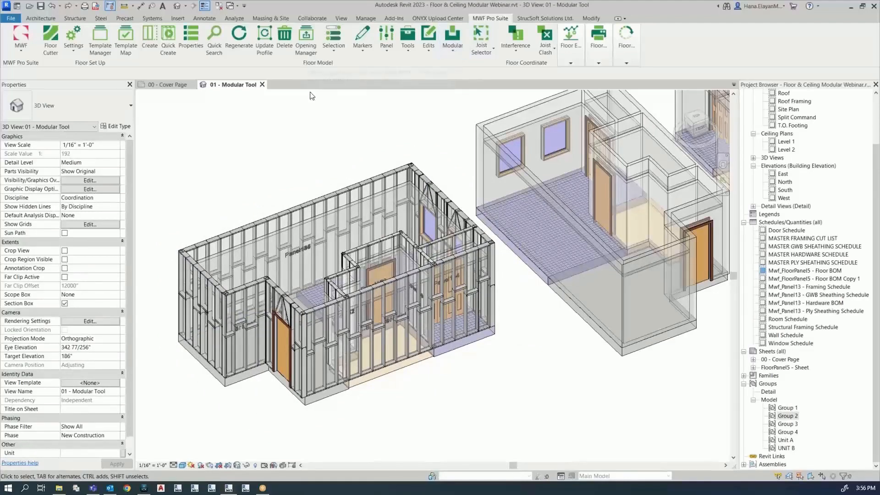
Switch to MWF's wall module to review its Modular commands, and return to the floor module.
left_click(18, 47)
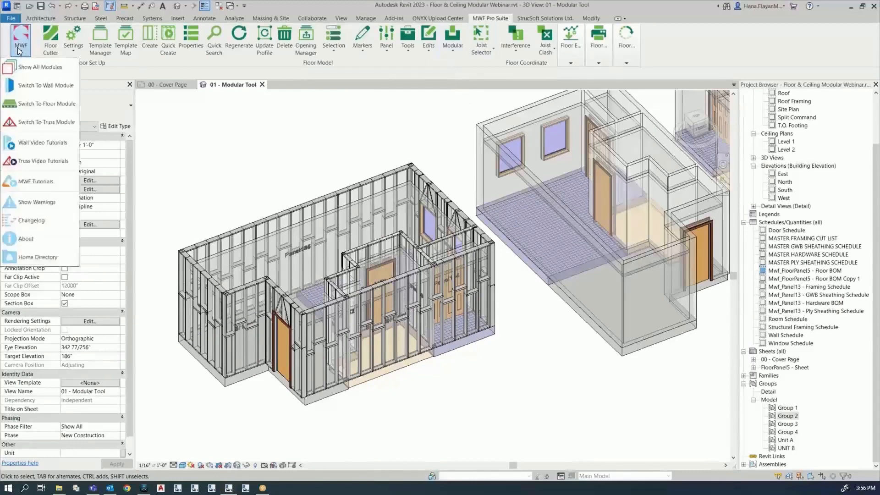
left_click(27, 83)
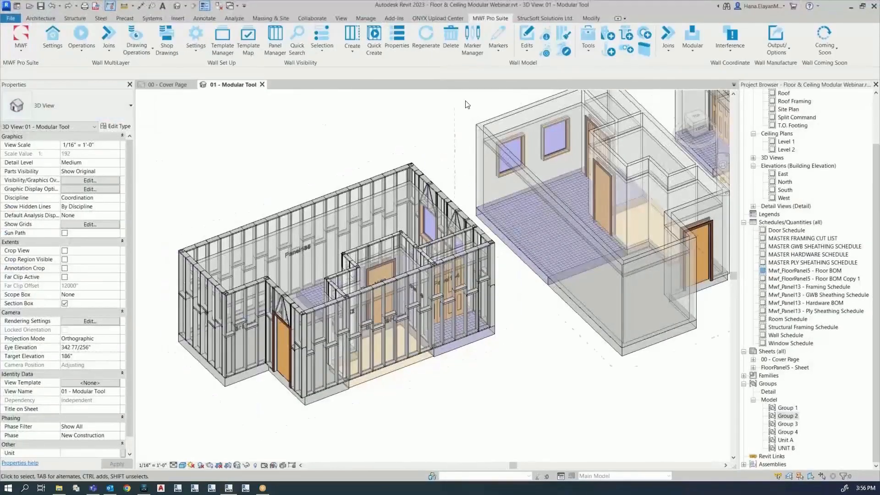
left_click(689, 48)
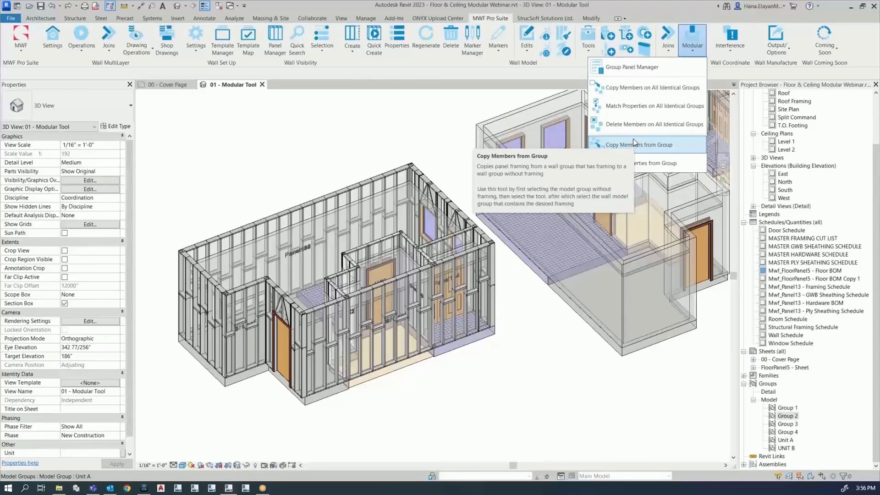
left_click(562, 385)
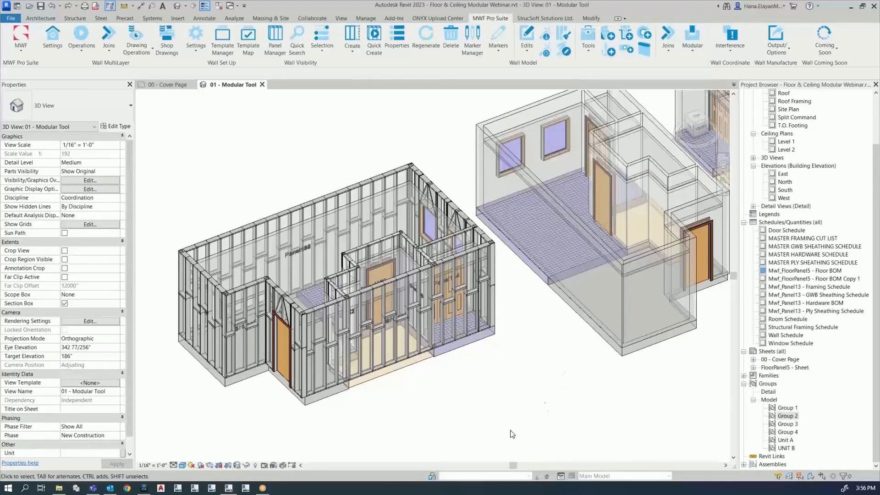
scroll(425, 362, "up", 5)
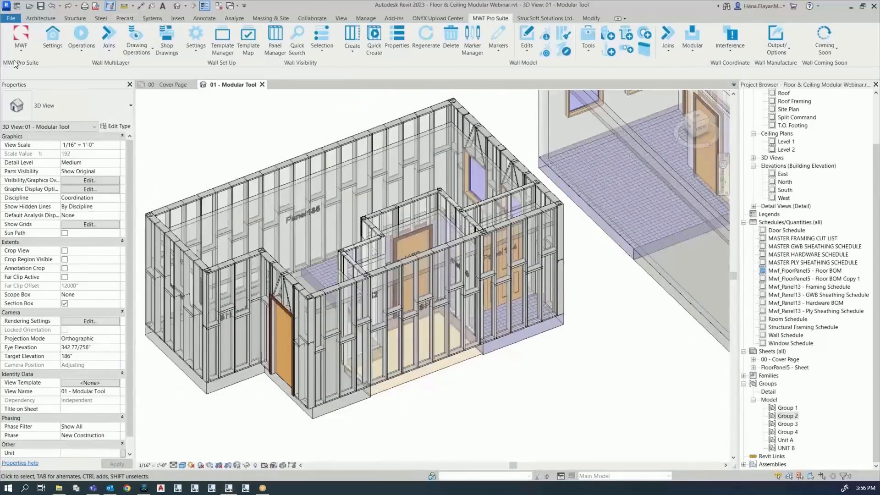
left_click(20, 40)
left_click(38, 102)
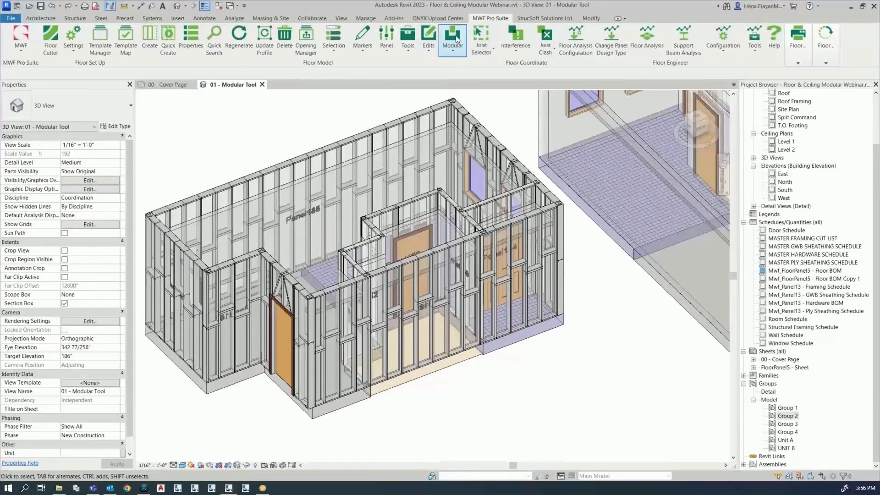
middle_click_drag(513, 402, 532, 406)
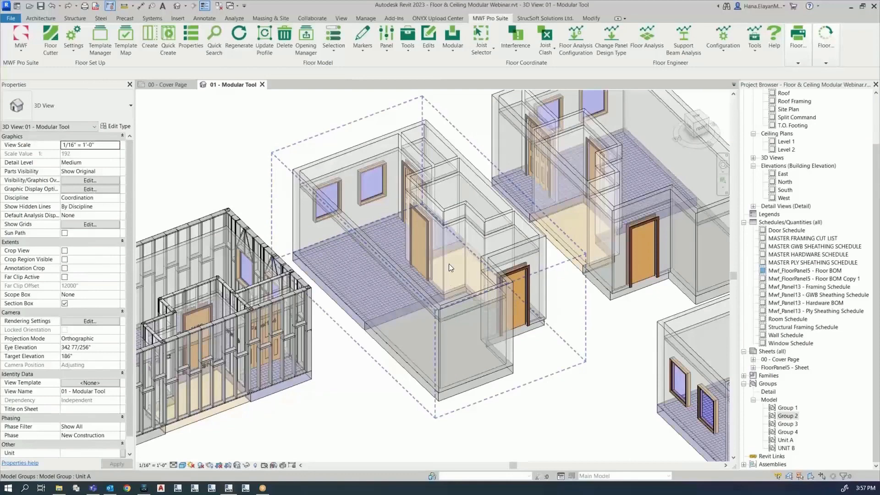
left_click(459, 386)
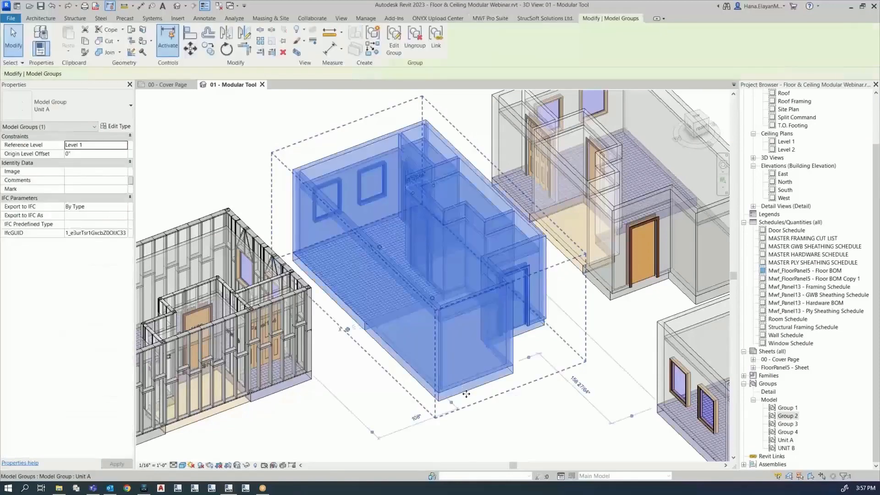
left_click(523, 424)
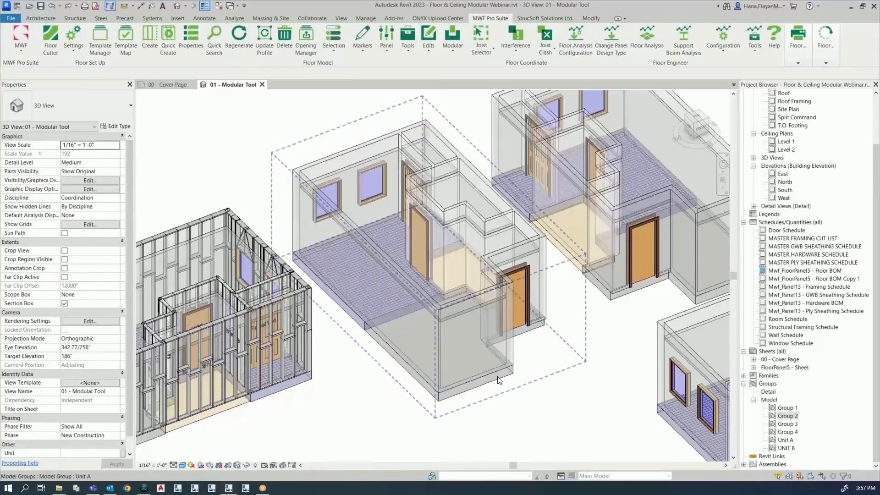
left_click(453, 387)
middle_click_drag(516, 400, 549, 441, "shift")
left_click(533, 440)
scroll(525, 423, "up", 2)
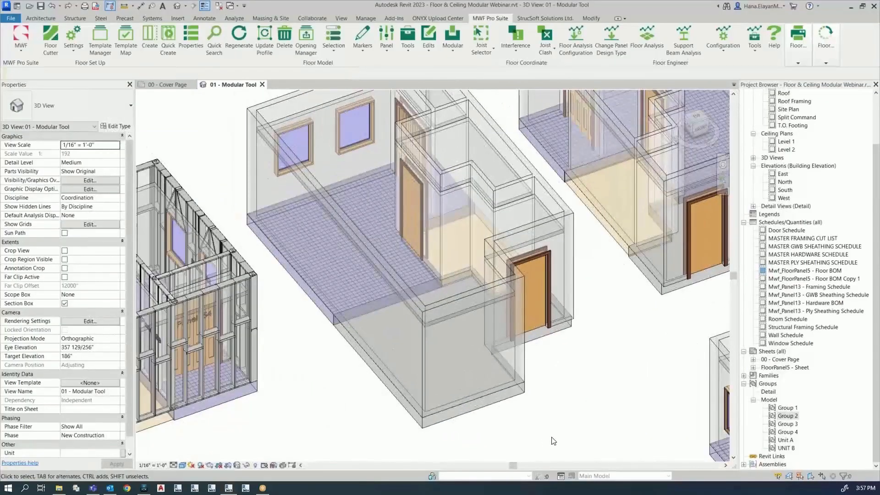
Create floor and ceiling panels for the Unit A module beside the framed unit with the Default_Imperial Light Gauge template, framing them immediately.
left_click(510, 392)
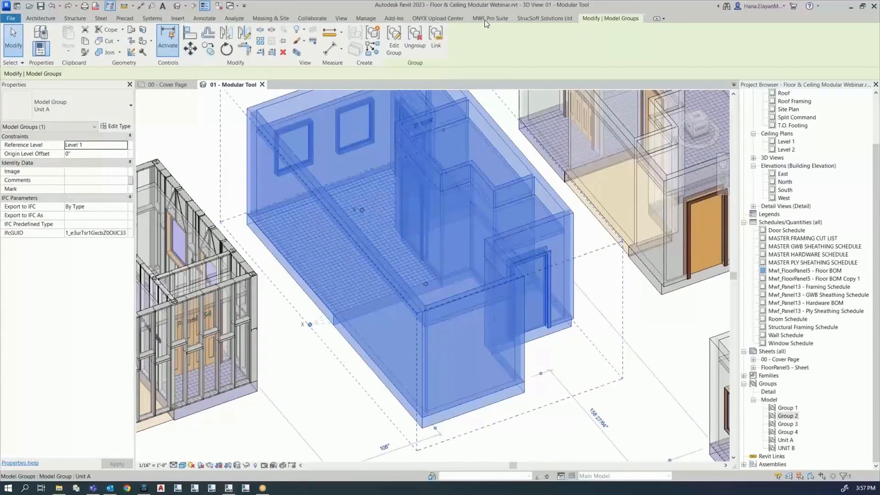
left_click(500, 20)
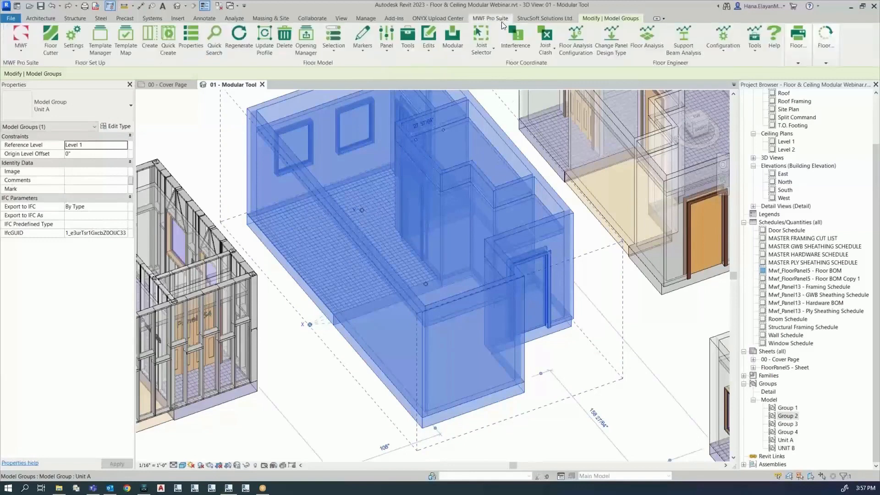
left_click(150, 38)
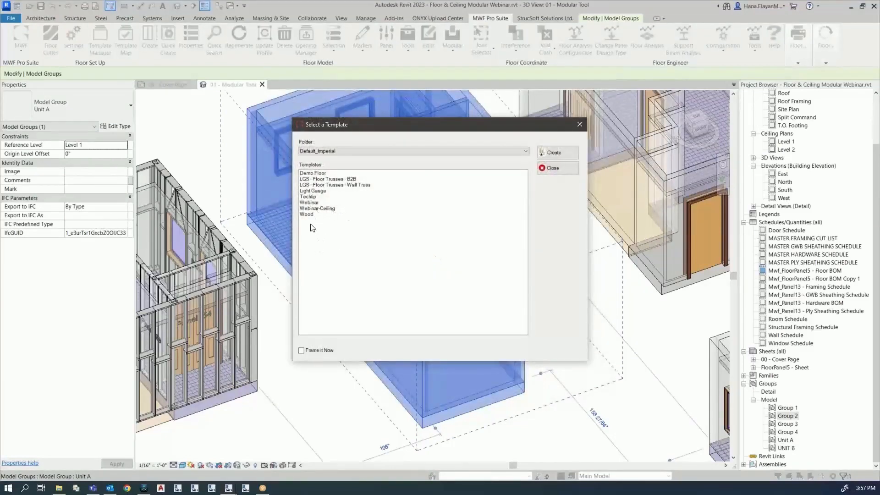
left_click(311, 191)
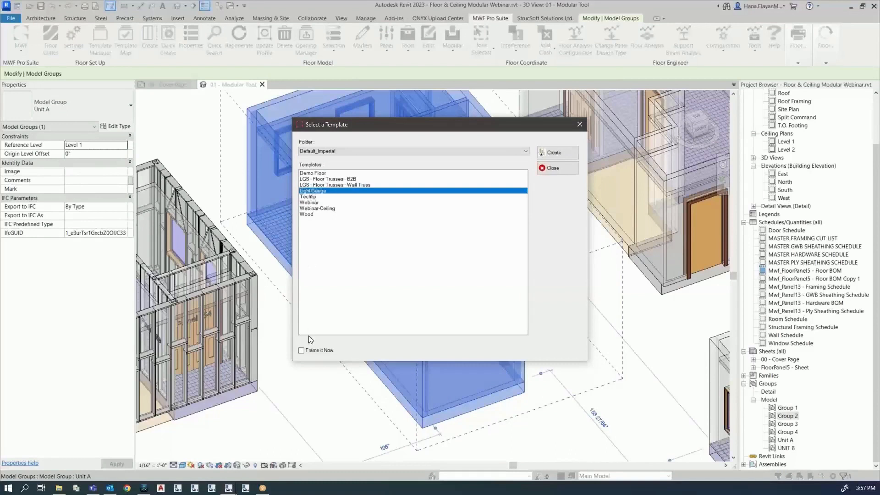
left_click(301, 351)
left_click(555, 154)
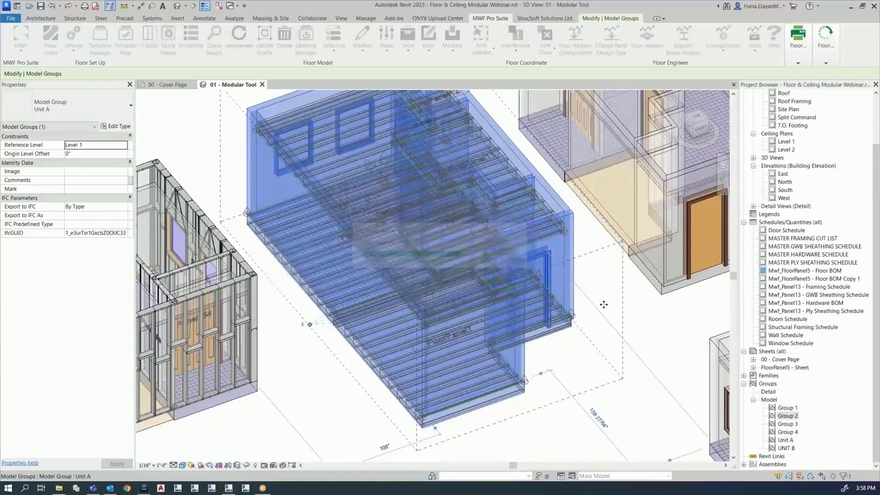
scroll(343, 220, "up", 6)
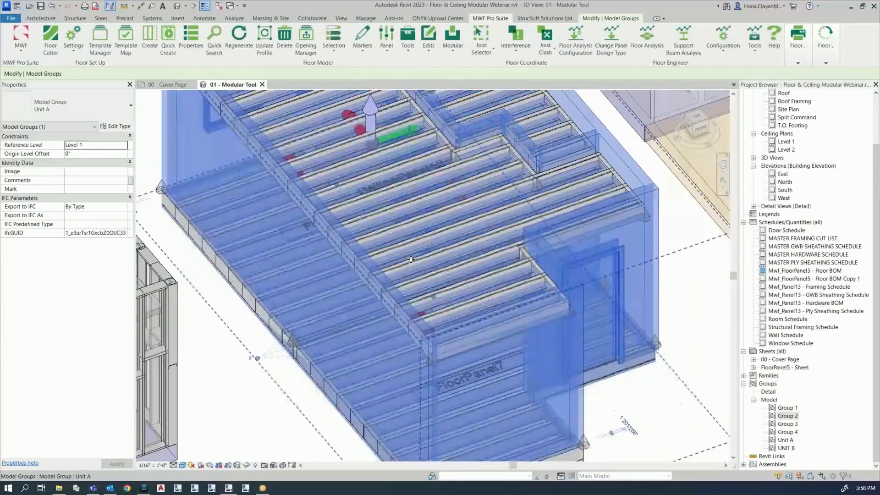
scroll(366, 252, "down", 5)
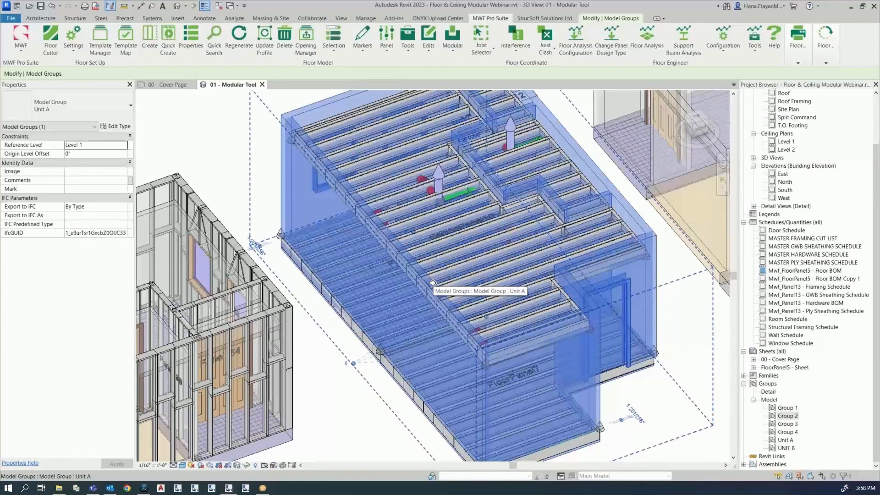
Undo the floor and ceiling framing of the Unit A module.
key("ctrl+z")
middle_click_drag(464, 359, 469, 365)
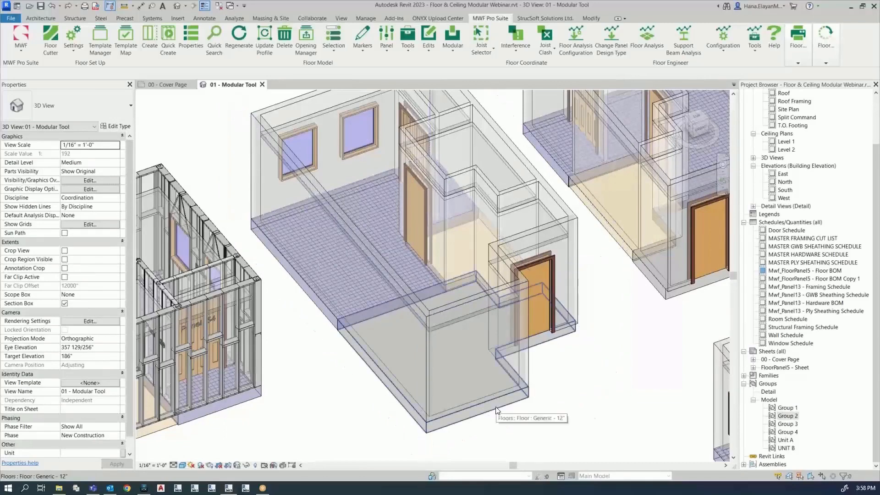
Create immediately framed panels on the Unit A module's Generic - 12" and Generic - 12" - Filled floors using the Default_Imperial Wood template.
left_click(496, 409)
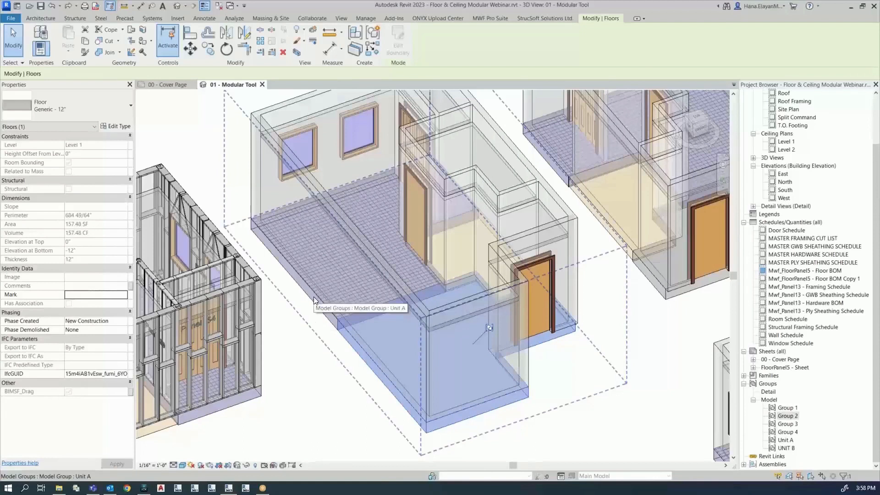
key("Tab")
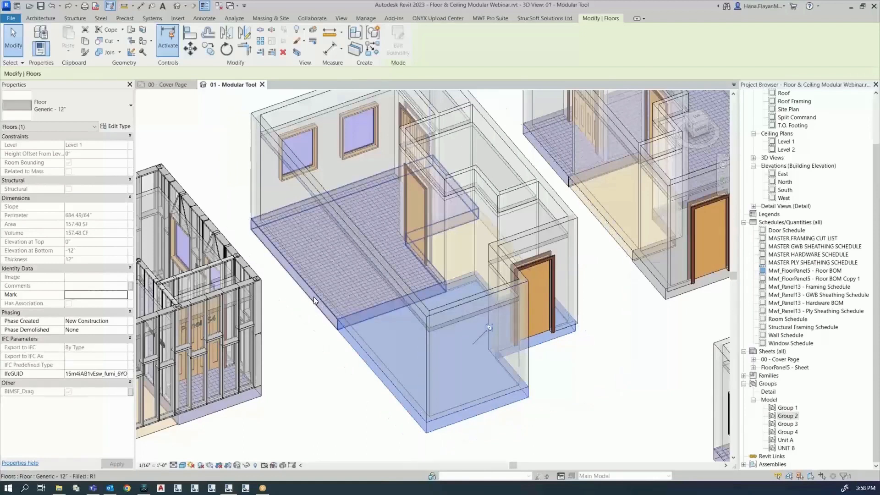
left_click(314, 296, "ctrl")
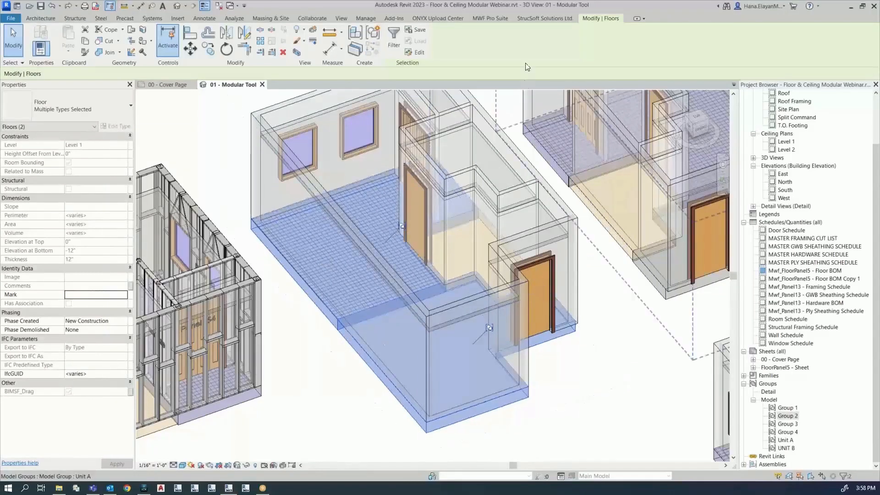
left_click(494, 21)
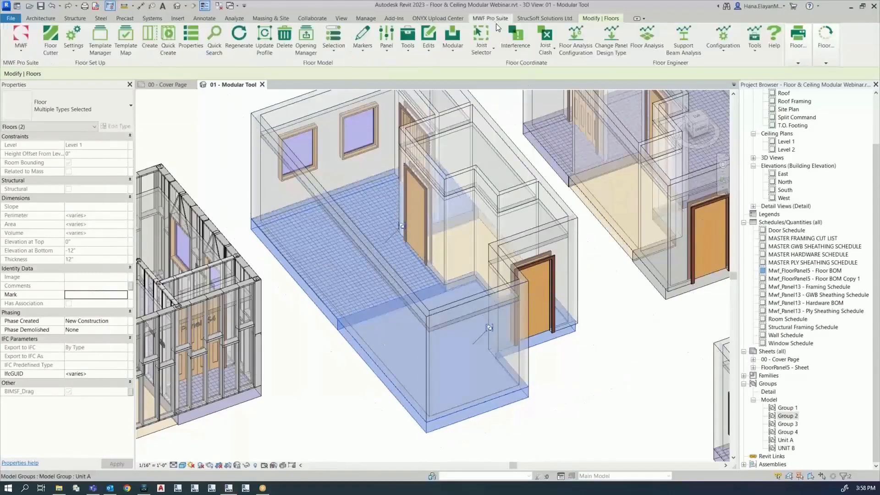
left_click(152, 37)
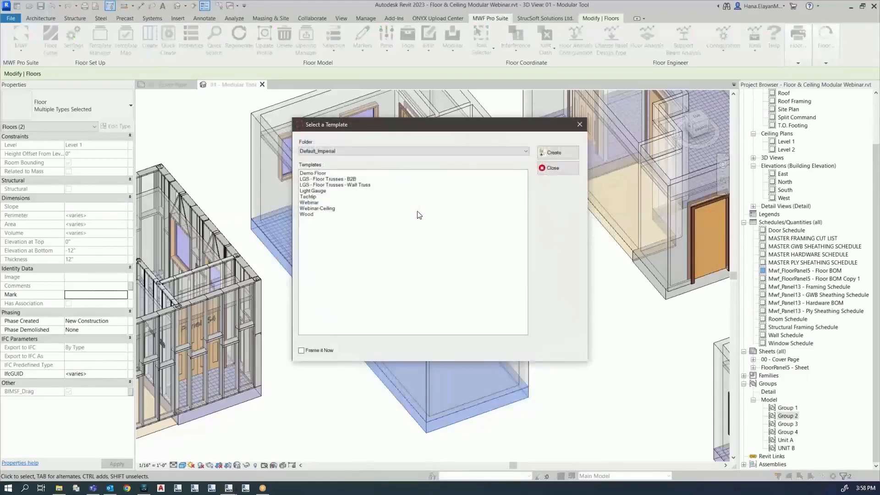
left_click(306, 214)
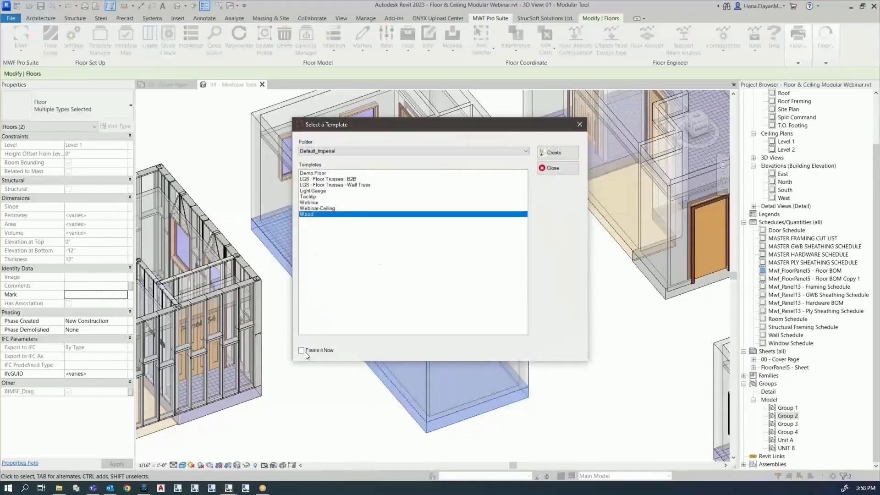
left_click(552, 153)
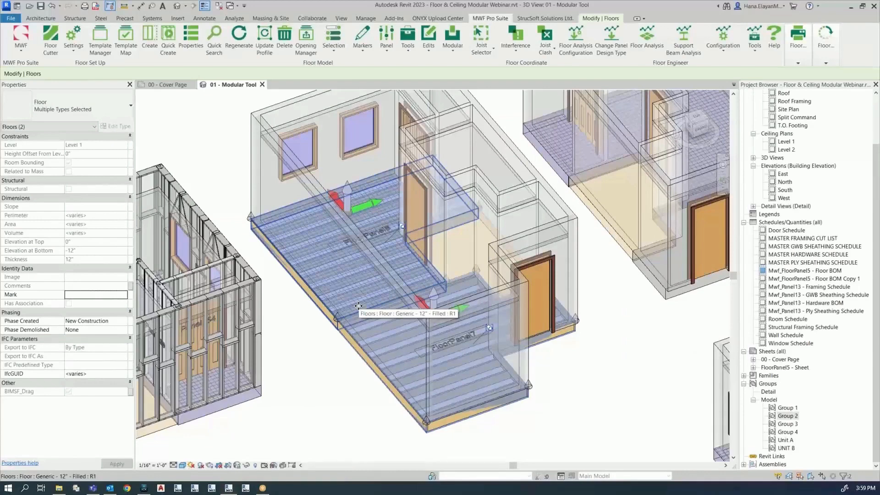
key("Escape")
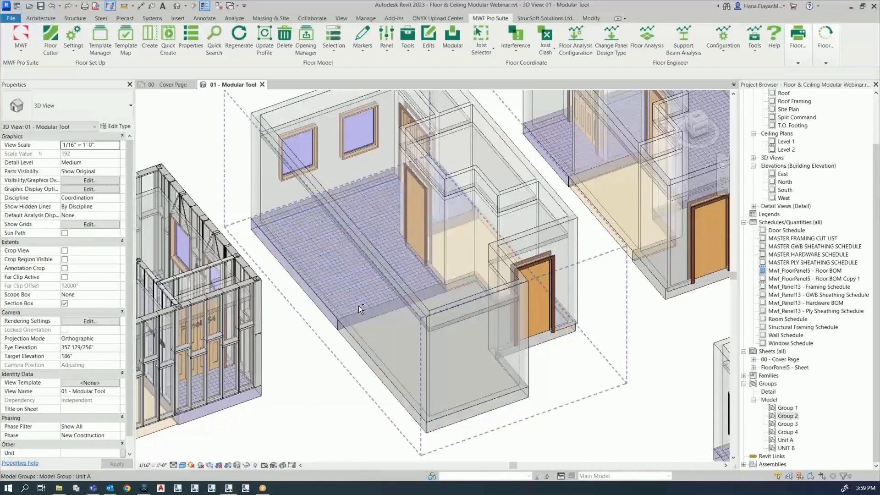
Open the Template Map Manager and display the Webinar map's floor, ceiling and roof mappings.
middle_click_drag(358, 305, 322, 326)
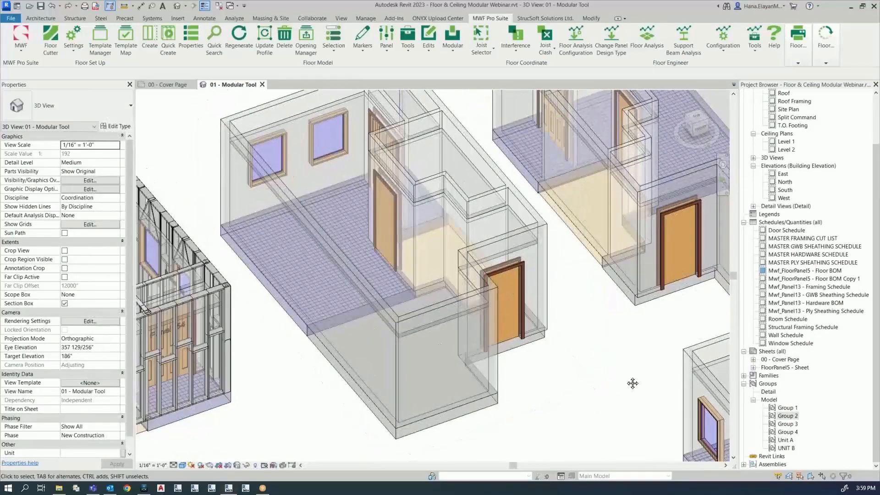
middle_click_drag(568, 342, 559, 350)
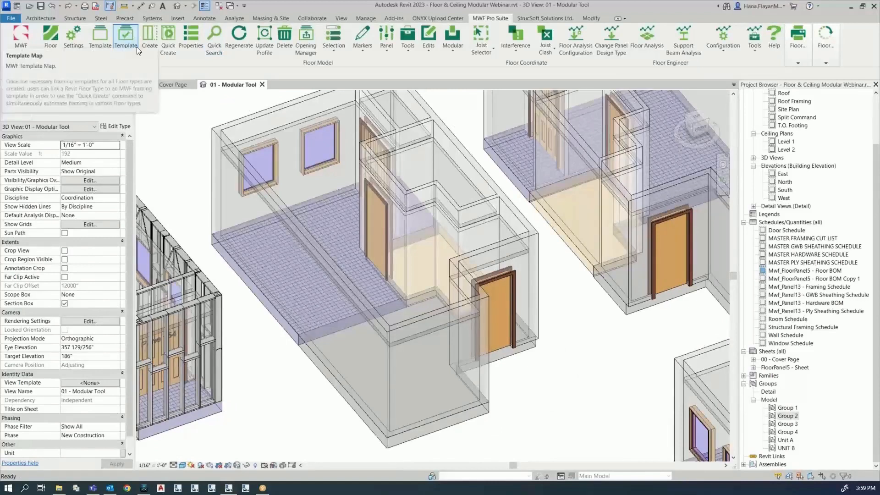
left_click(127, 37)
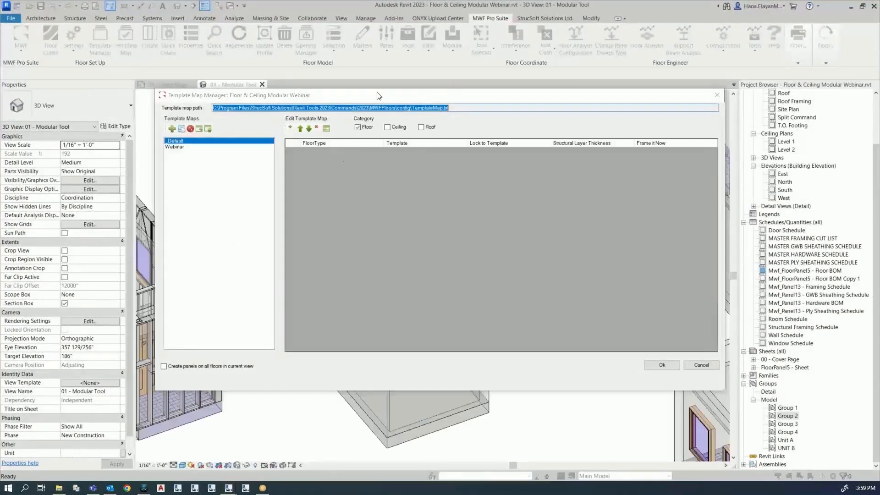
left_click(162, 155)
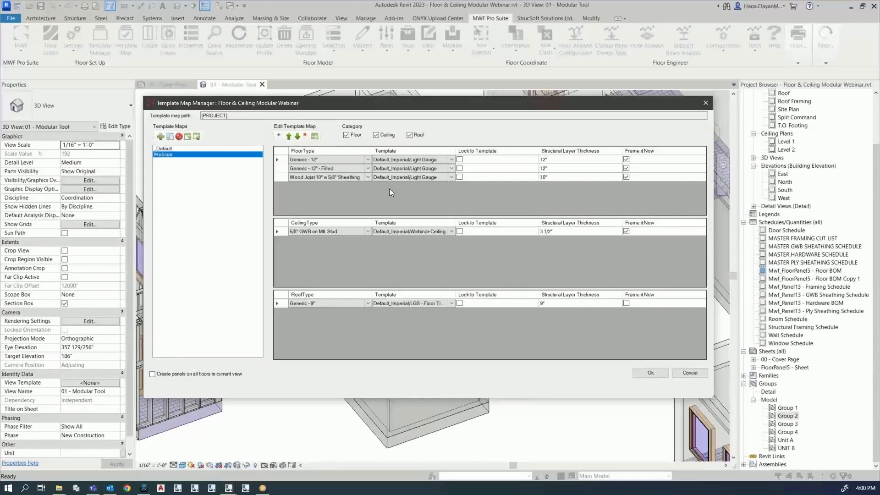
Create a new template map named test and select it.
left_click(160, 137)
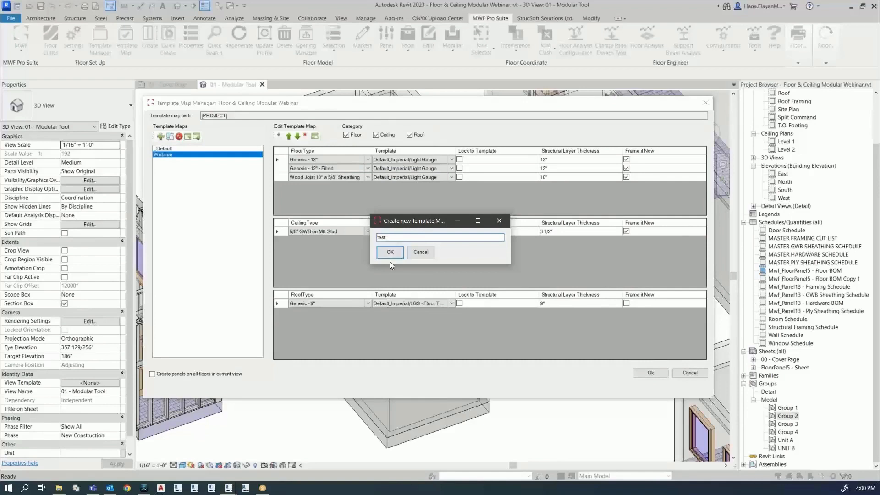
left_click(390, 253)
left_click(158, 154)
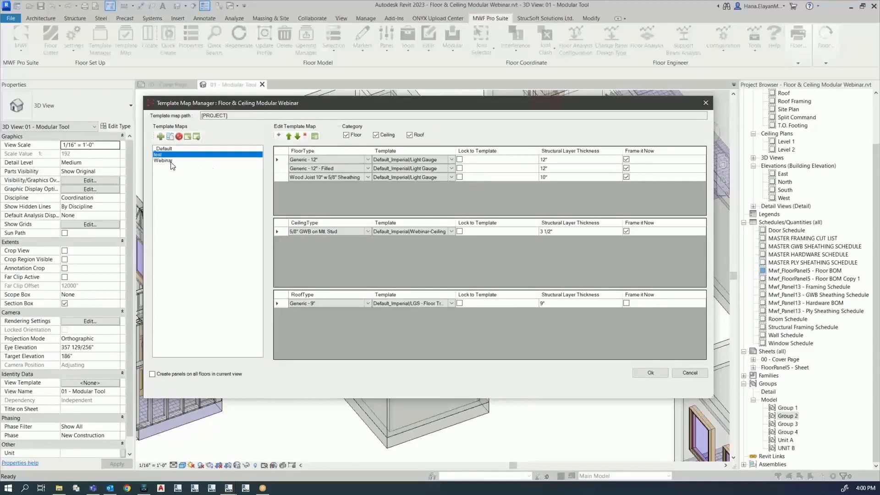
left_click(278, 135)
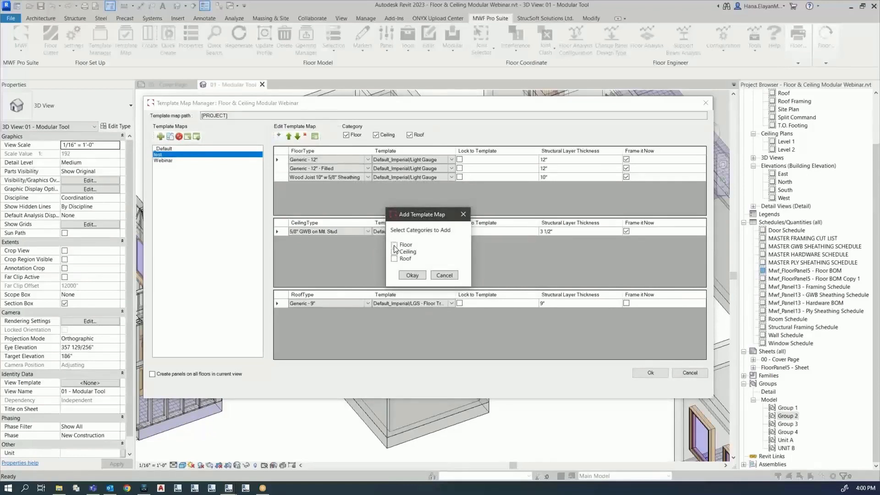
left_click(394, 258)
left_click(394, 245)
left_click(443, 276)
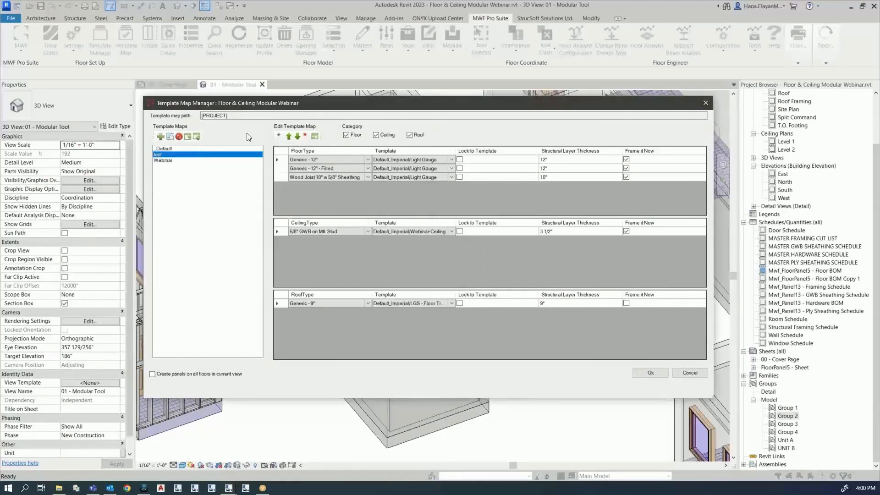
Delete the test template map and return to the Webinar map.
left_click(178, 136)
left_click(170, 156)
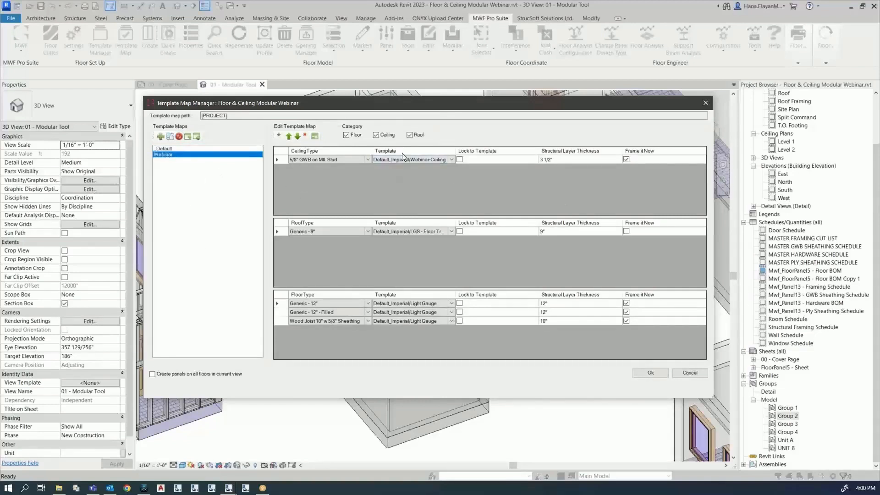
Review the ceiling type and template choices for the Webinar map's ceiling mapping, and accept the template map.
left_click(450, 160)
left_click(451, 160)
left_click(368, 159)
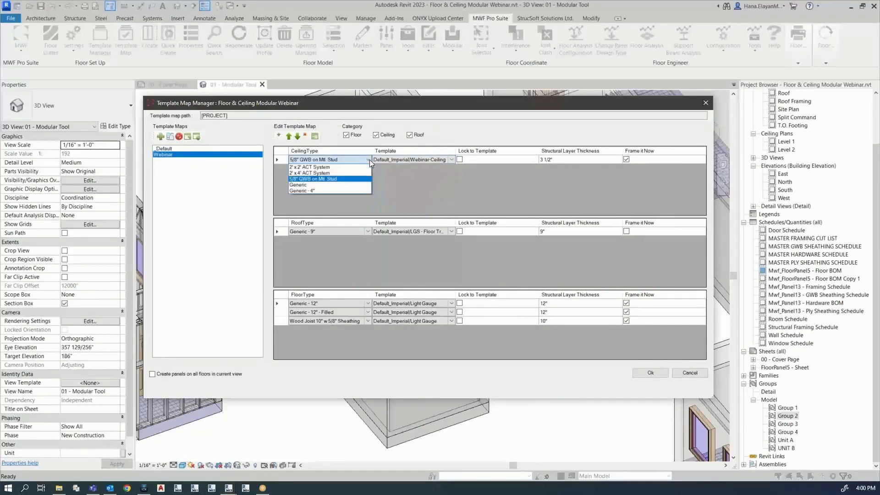
left_click(370, 159)
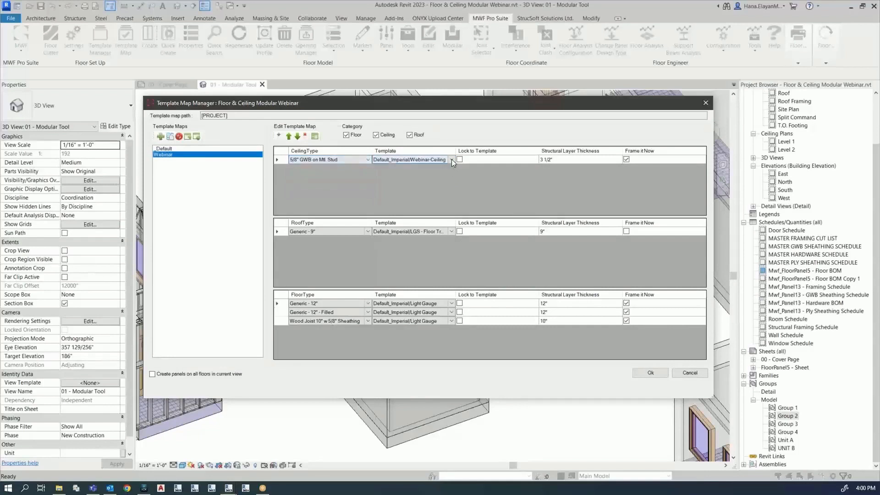
left_click(451, 160)
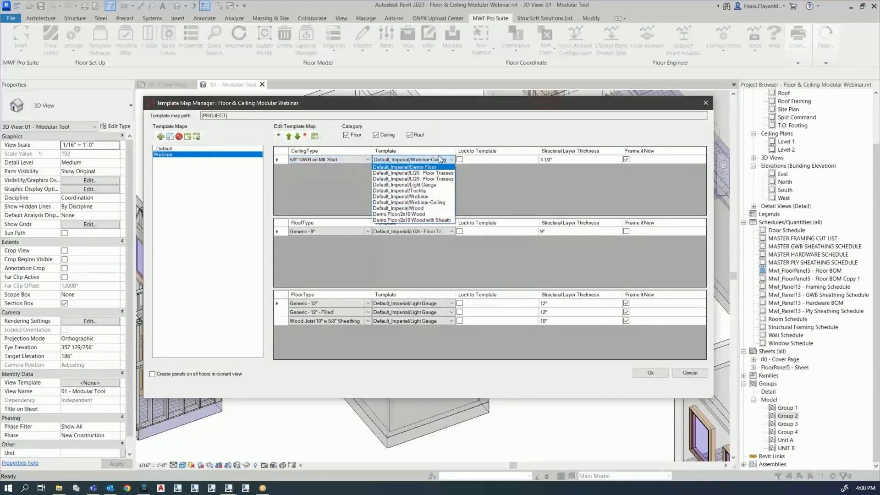
left_click(464, 172)
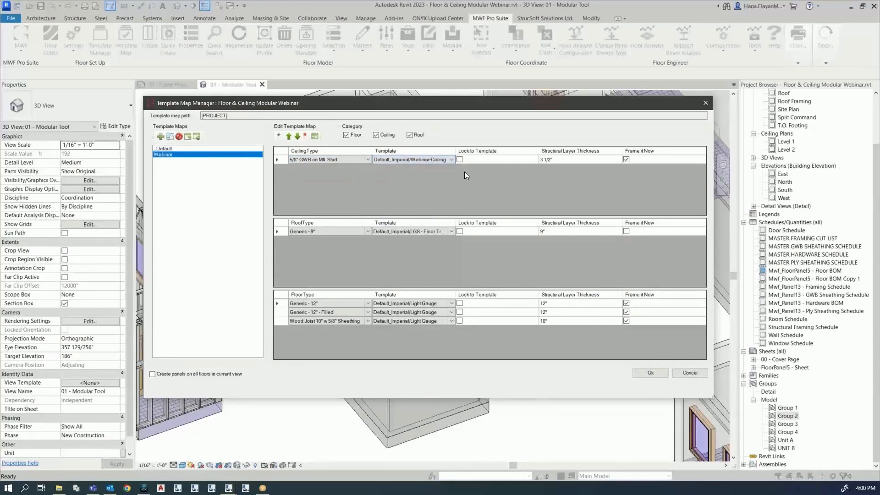
left_click(626, 160)
left_click(650, 373)
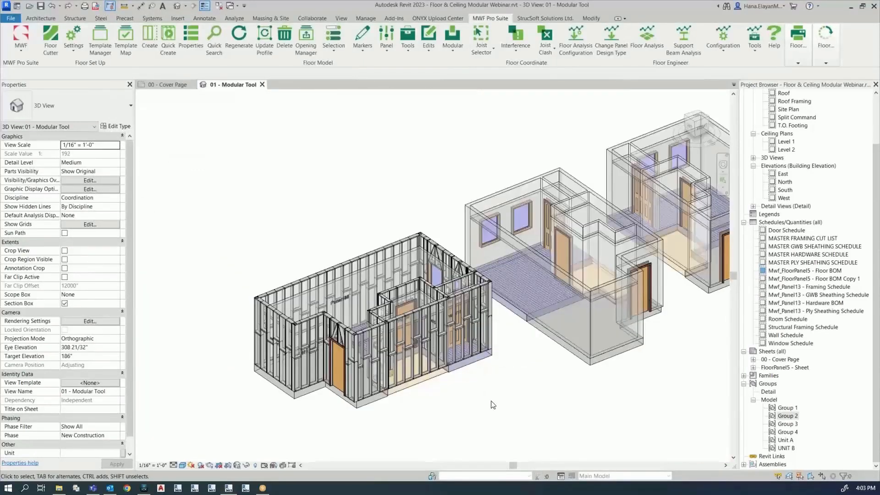
Run Quick Create on the wall-framed Unit A model group to generate its floor and ceiling framing from the template map.
middle_click_drag(493, 405, 519, 388)
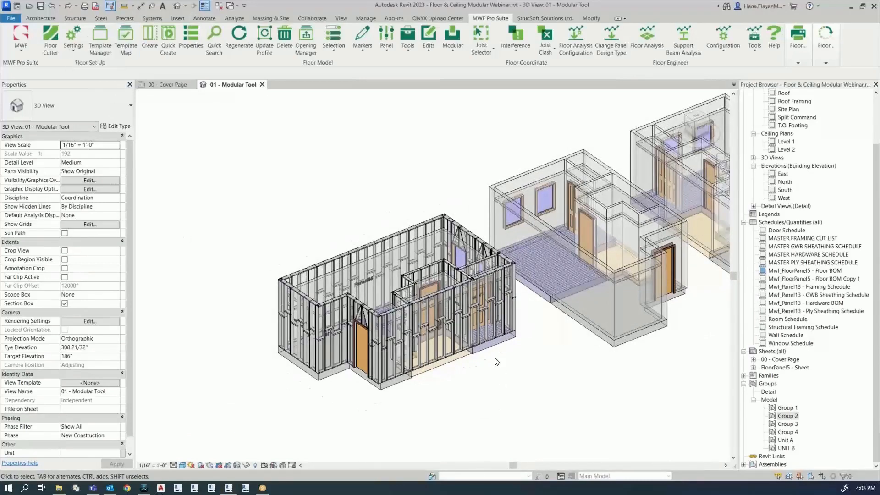
left_click(479, 353)
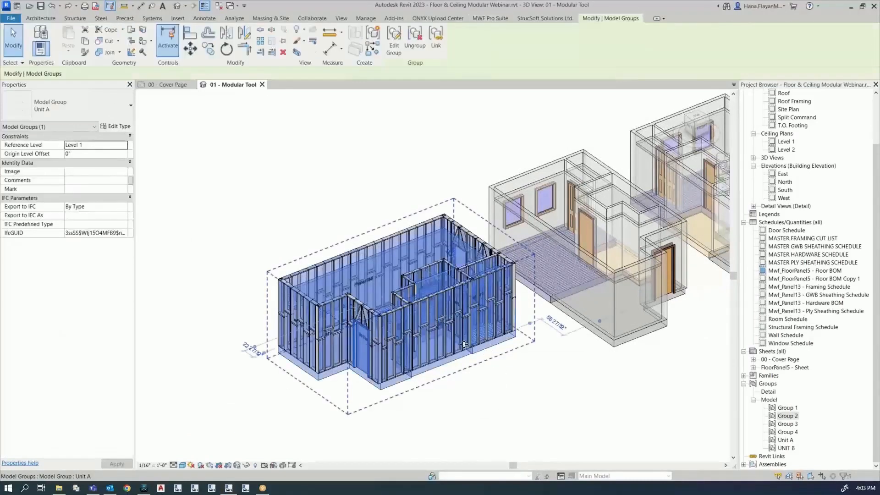
scroll(408, 308, "up", 3)
scroll(408, 308, "up", 1)
middle_click_drag(408, 308, 396, 286)
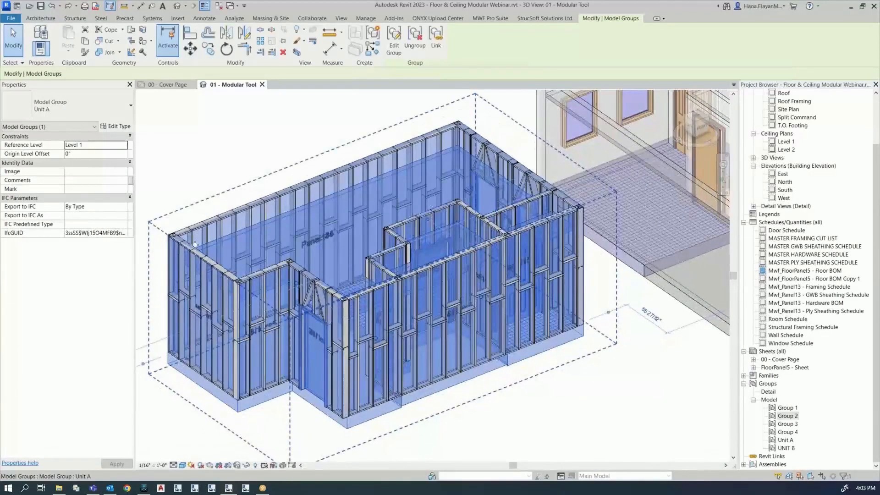
left_click(487, 20)
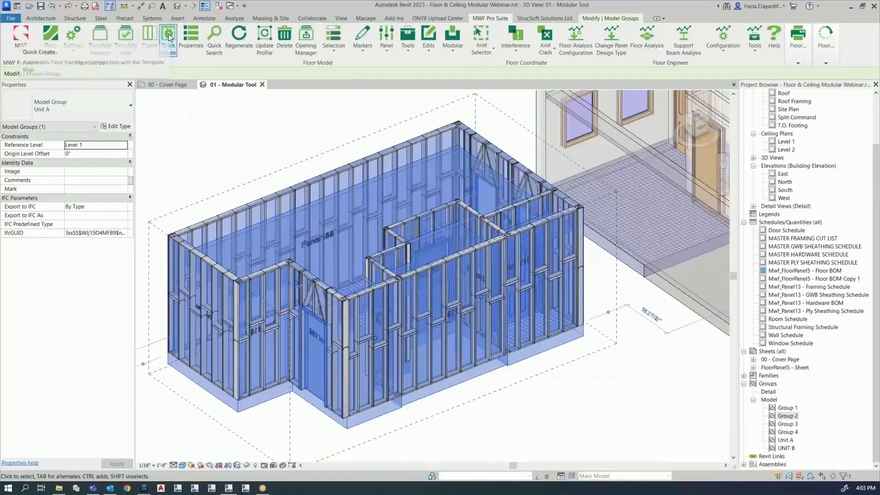
left_click(588, 419)
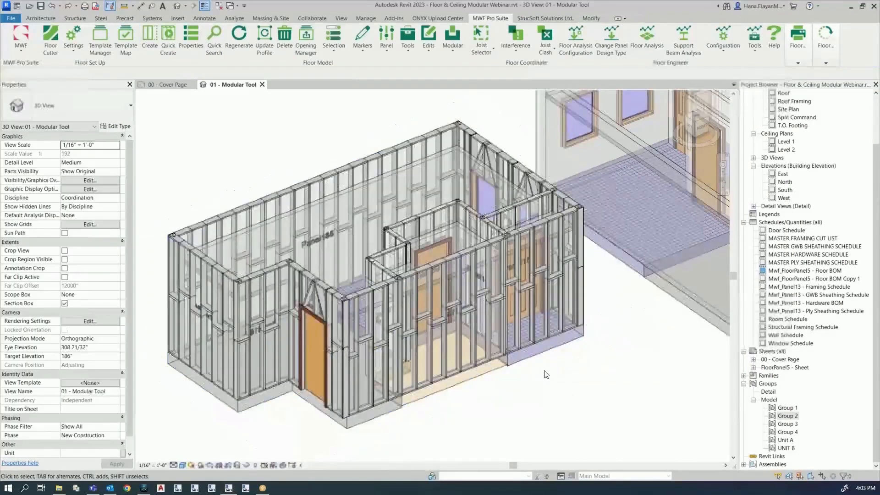
left_click(540, 353)
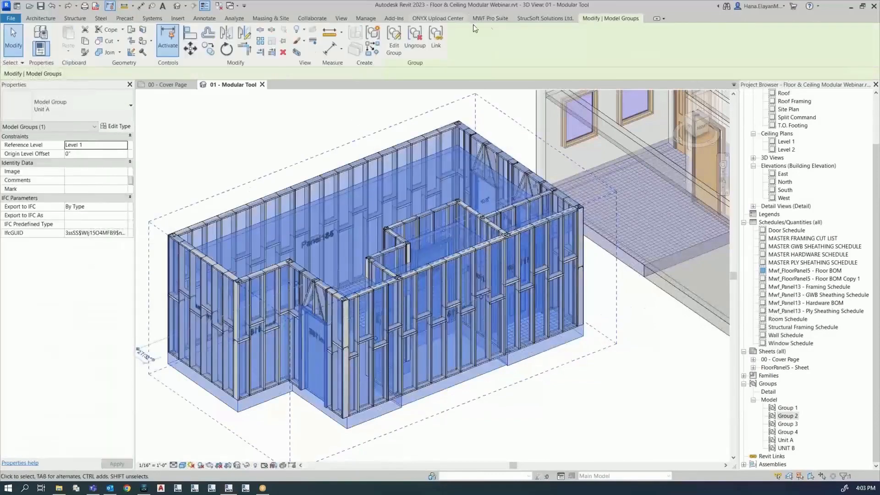
left_click(490, 18)
left_click(169, 39)
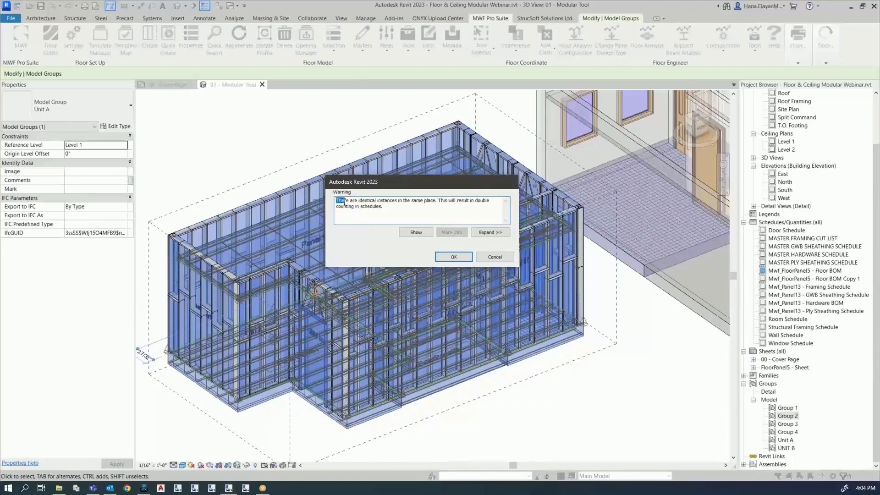
Examine the identical-instances warning by showing the affected element in the model and expanding the message to its list of elements.
left_click_drag(335, 201, 389, 209)
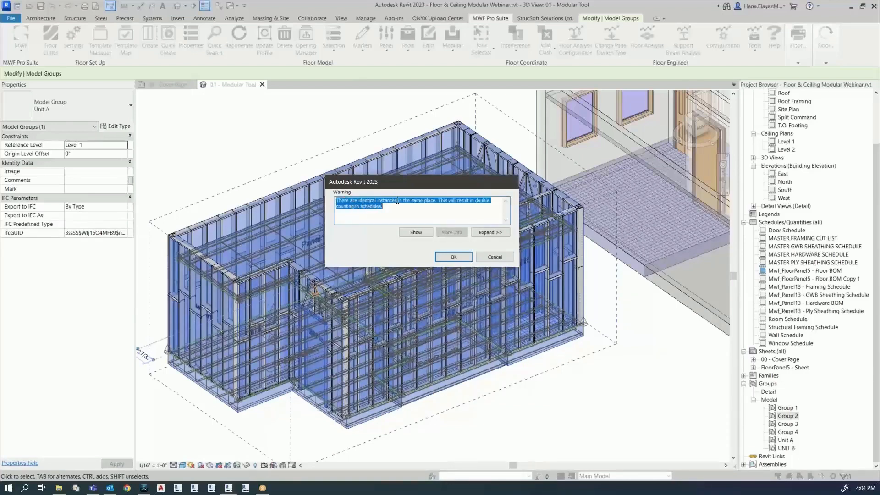
left_click(410, 234)
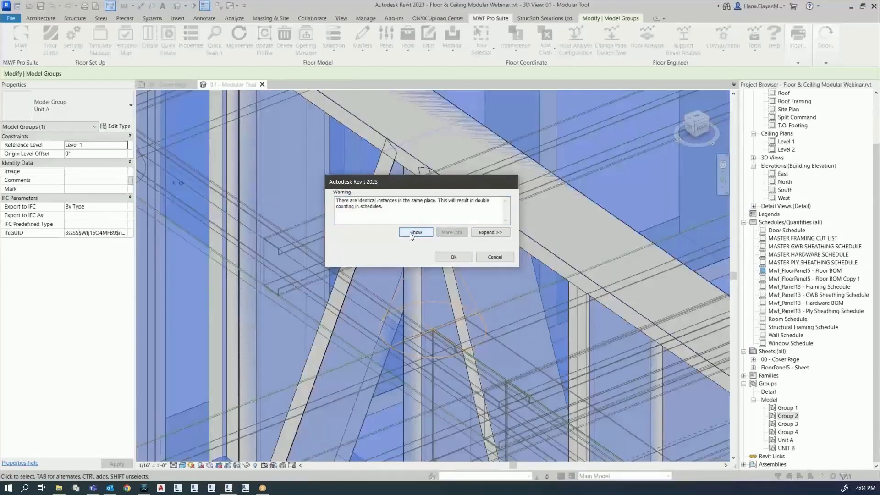
left_click_drag(366, 184, 521, 133)
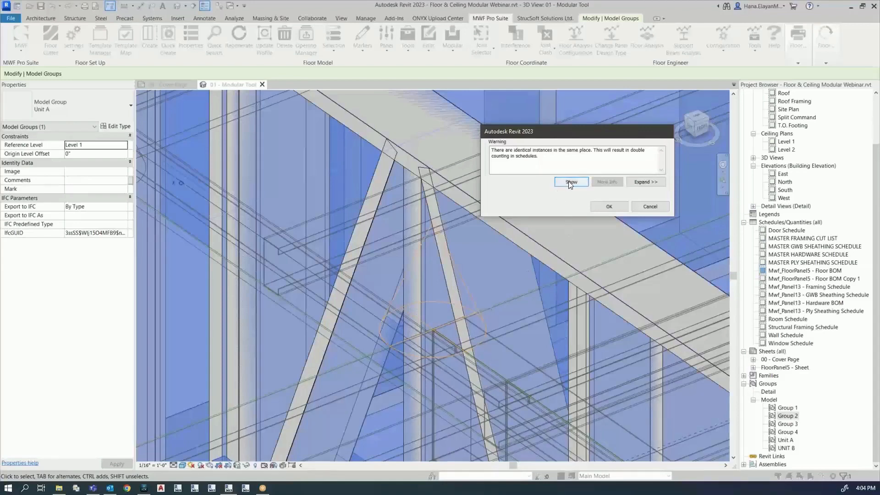
left_click(645, 180)
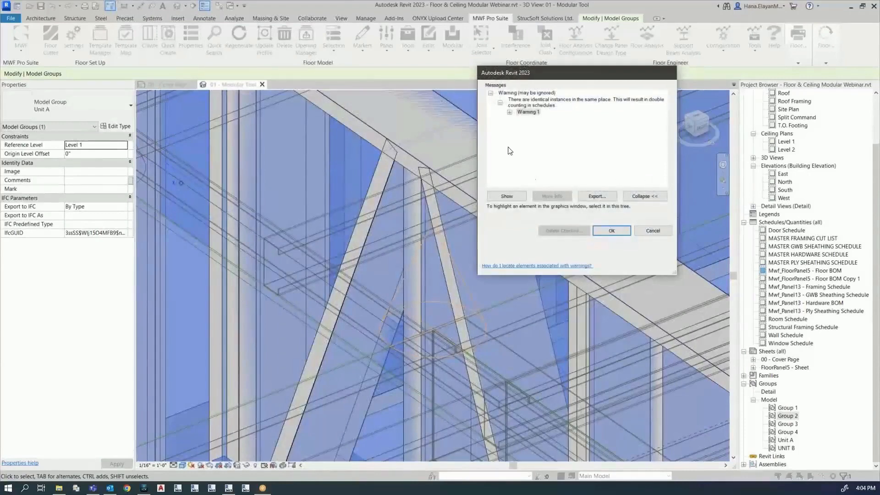
left_click(509, 112)
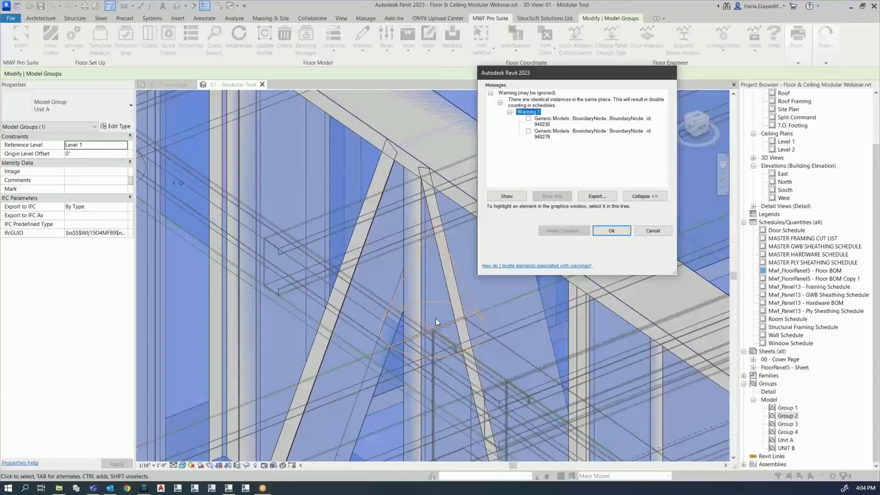
Accept the identical-instances warning and examine the generated ceiling panels and framing in the Unit A group.
left_click(611, 231)
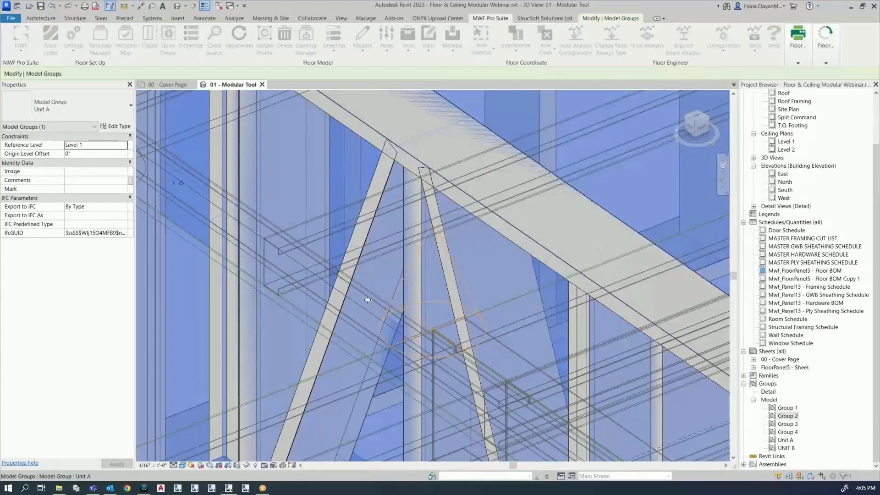
scroll(443, 334, "down", 10)
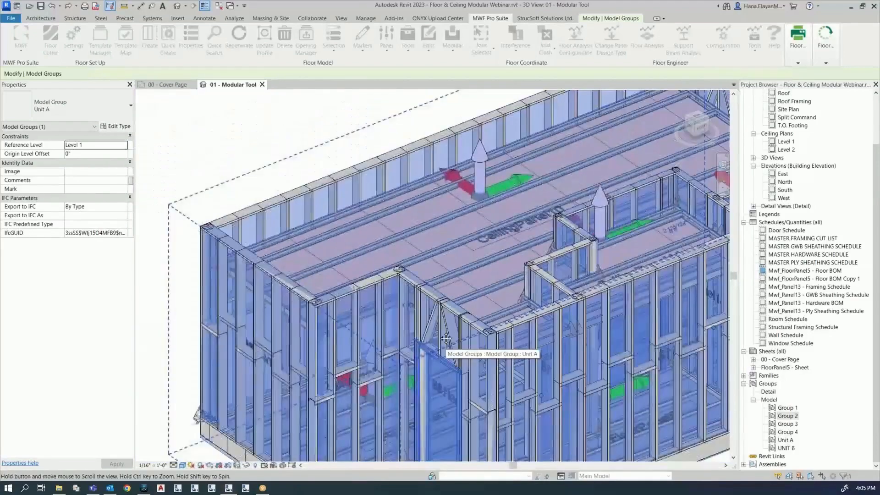
middle_click_drag(446, 339, 406, 265)
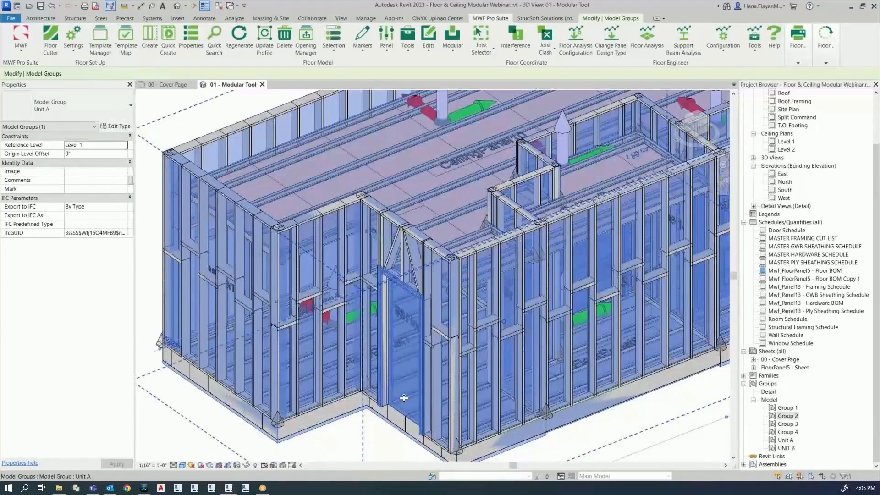
scroll(322, 425, "down", 4)
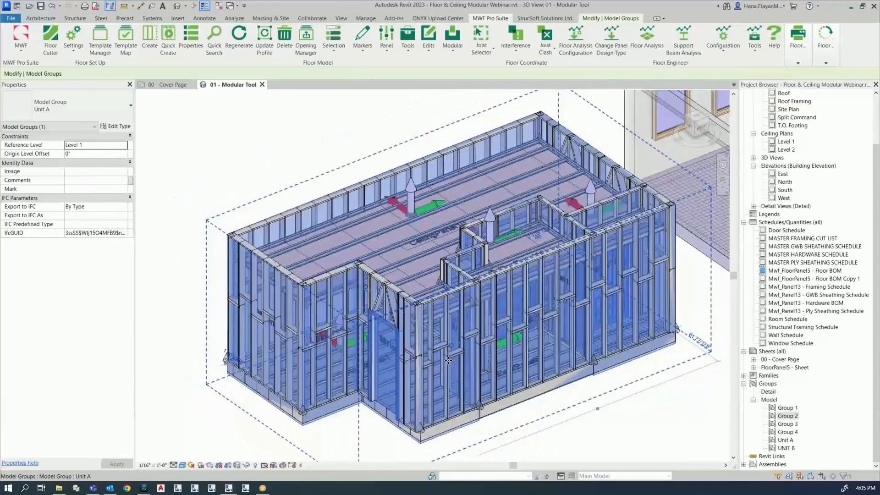
middle_click_drag(415, 348, 361, 351)
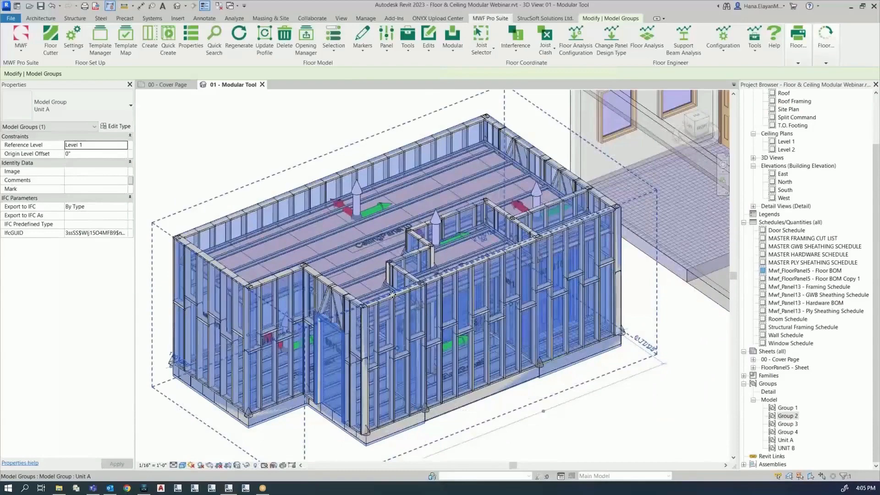
scroll(396, 299, "up", 5)
scroll(396, 299, "down", 3)
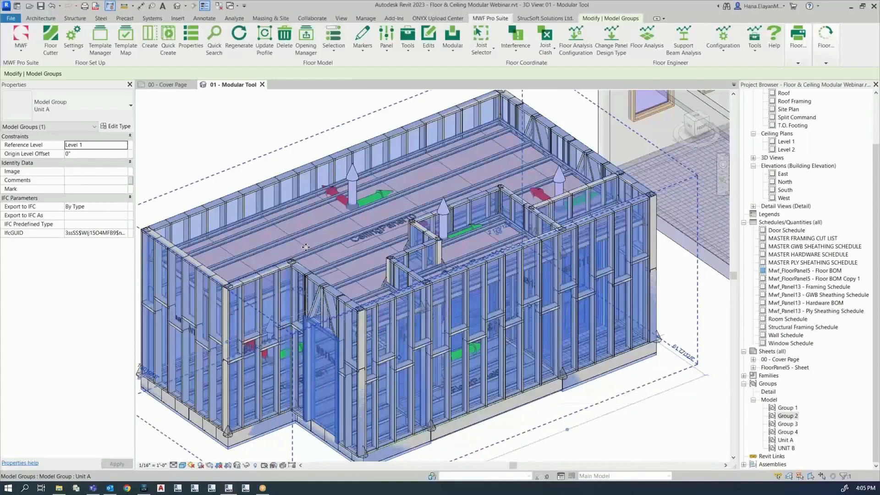
scroll(332, 250, "up", 3)
scroll(333, 250, "up", 2)
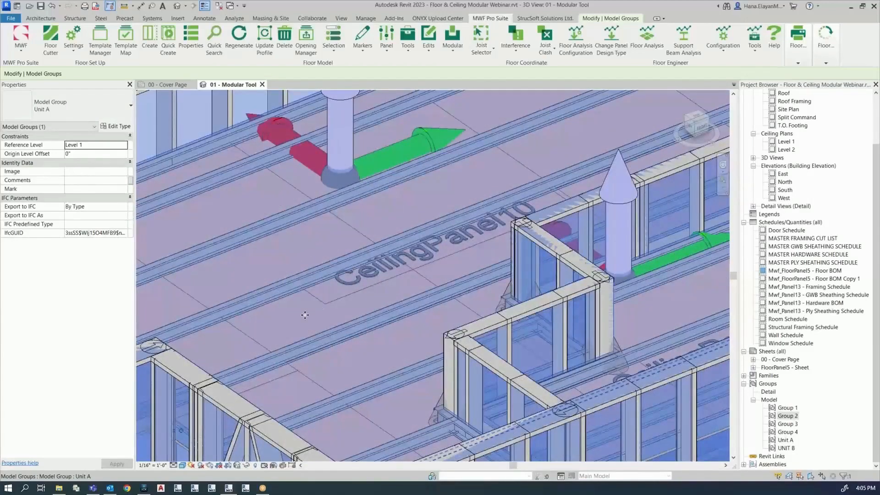
scroll(306, 303, "down", 4)
scroll(307, 300, "down", 4)
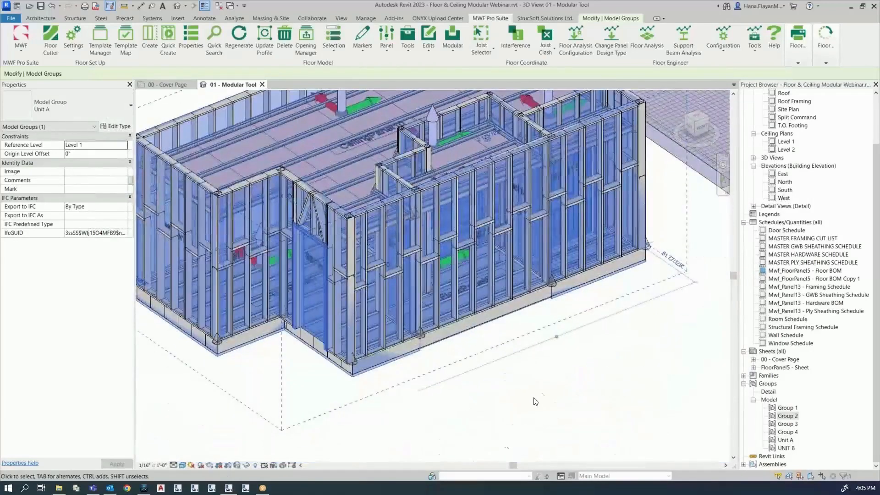
Inspect Unit A's floor joists from below and its ceiling framing through the wall studs around the door.
middle_click_drag(432, 358, 430, 199, "shift")
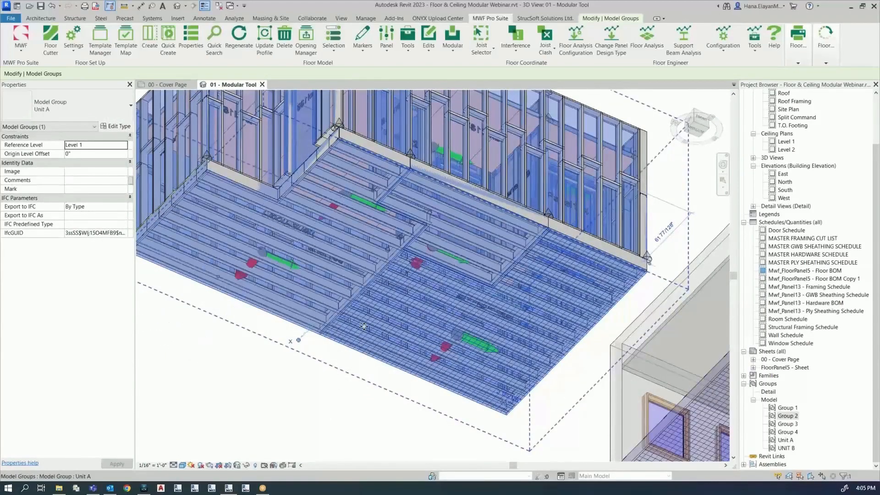
middle_click_drag(415, 212, 416, 299)
scroll(265, 178, "up", 3)
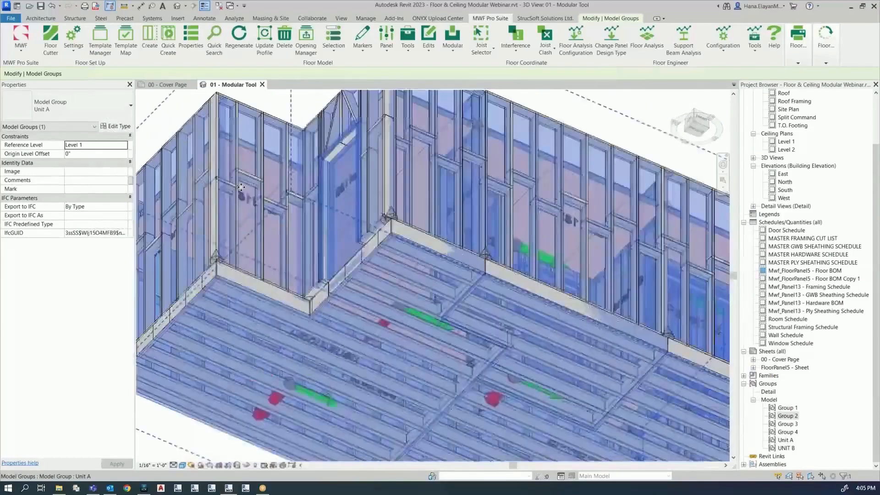
scroll(270, 176, "up", 1)
scroll(281, 192, "down", 3)
middle_click_drag(285, 311, 287, 264, "shift")
scroll(432, 192, "up", 5)
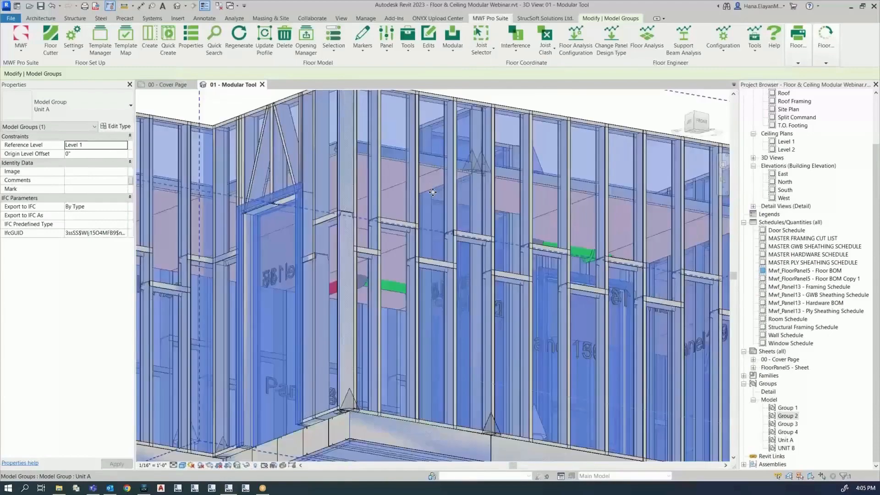
scroll(432, 193, "down", 1)
middle_click_drag(437, 203, 442, 257, "shift")
scroll(459, 261, "down", 4)
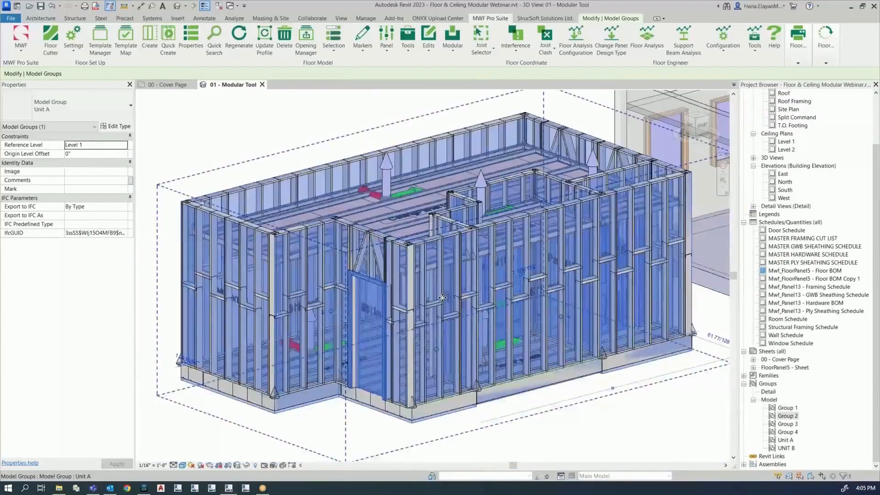
middle_click_drag(531, 270, 439, 298, "shift")
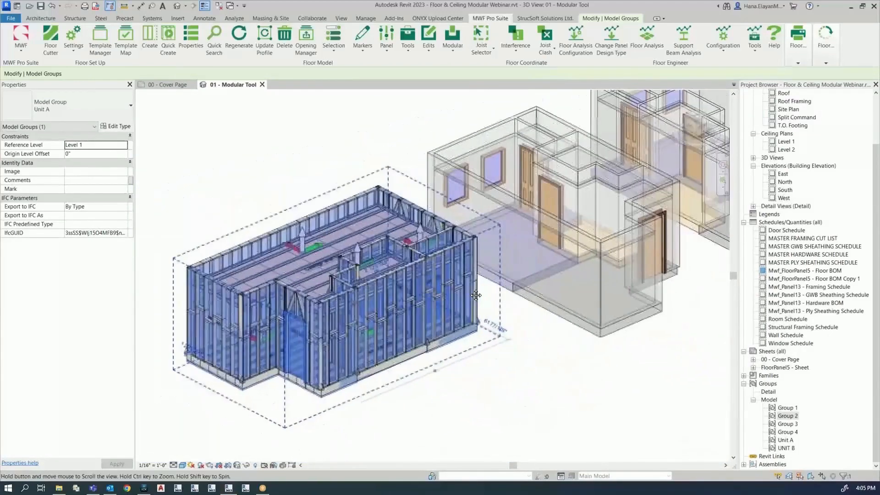
Check the webinar bullet points on the cover page, return to the modular 3D view and clear the group selection.
left_click(171, 85)
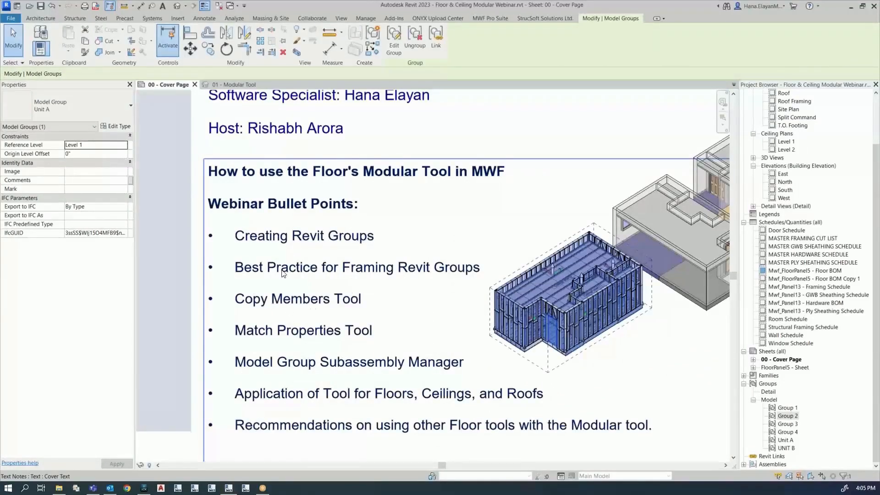
left_click(236, 84)
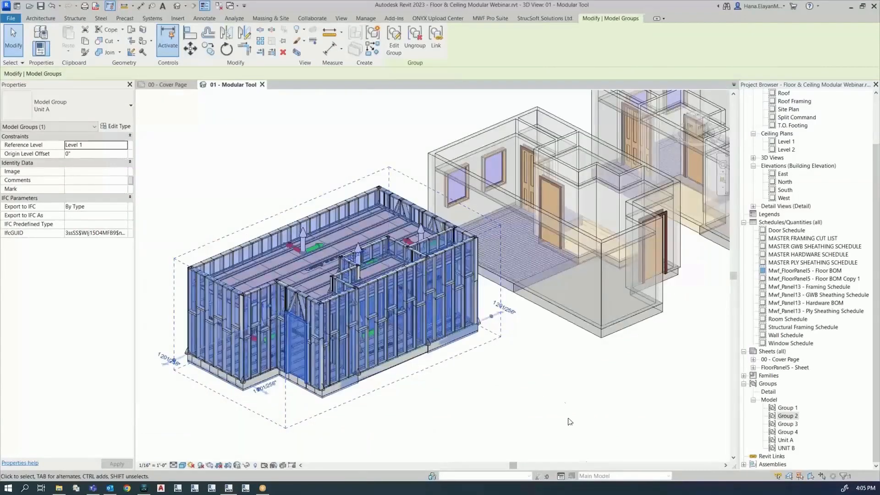
left_click(569, 419)
Check the model group type of the unframed units beside the framed Unit A.
middle_click_drag(585, 339, 436, 352)
scroll(460, 351, "down", 3)
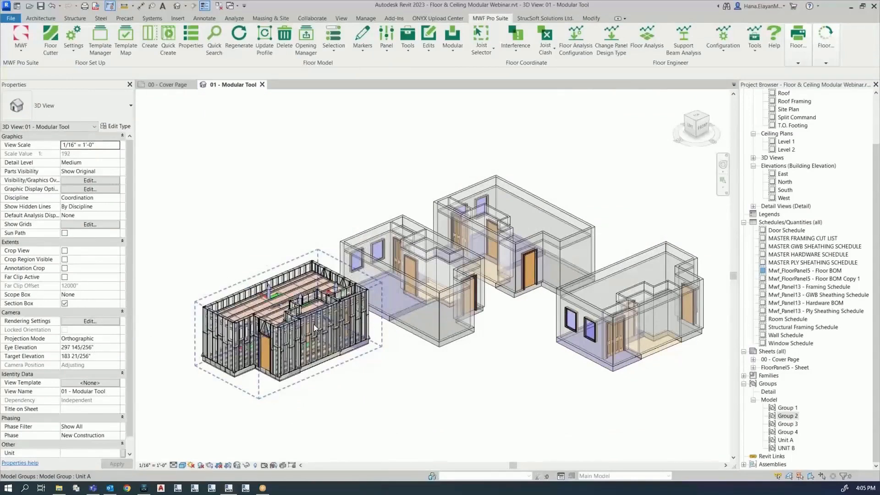
left_click(468, 266)
left_click(543, 226)
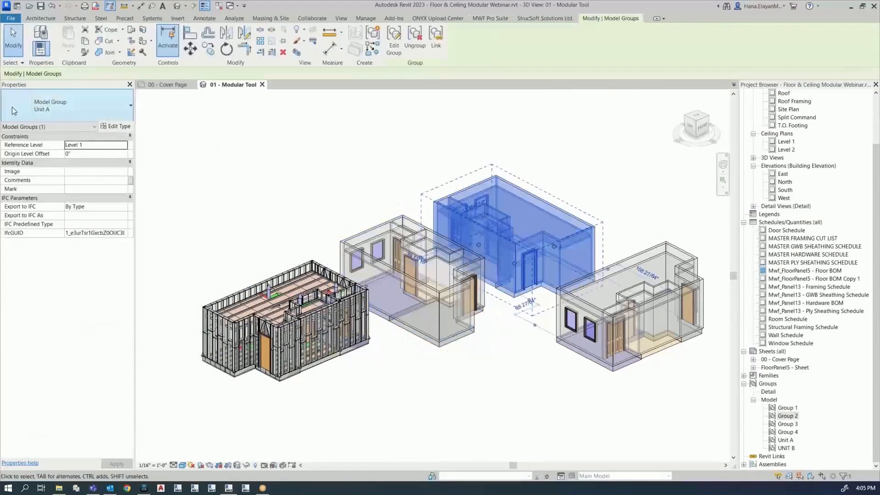
left_click(610, 258)
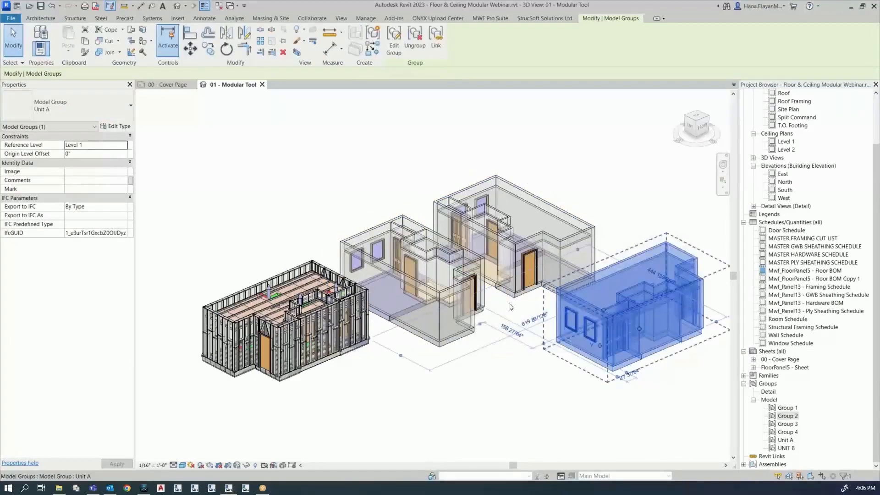
left_click(534, 369)
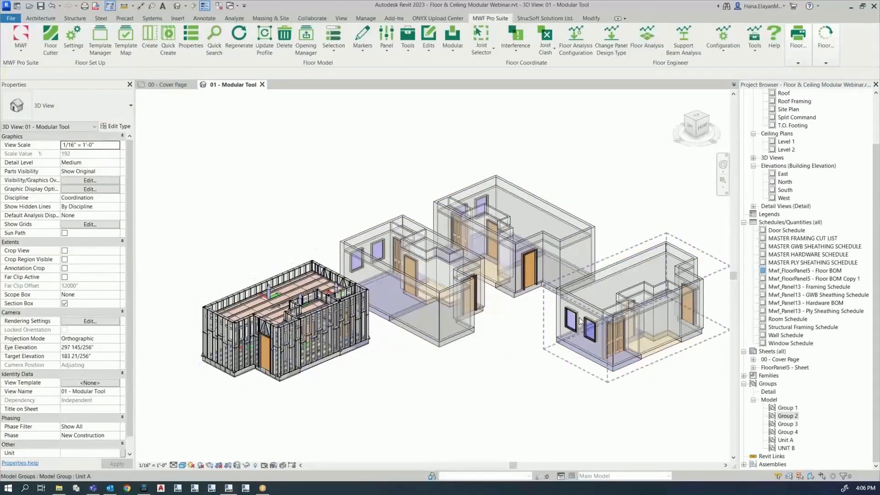
Place one instance of the UNIT B model group on Level 1 in the open area in front of the Unit A groups.
left_click(789, 449)
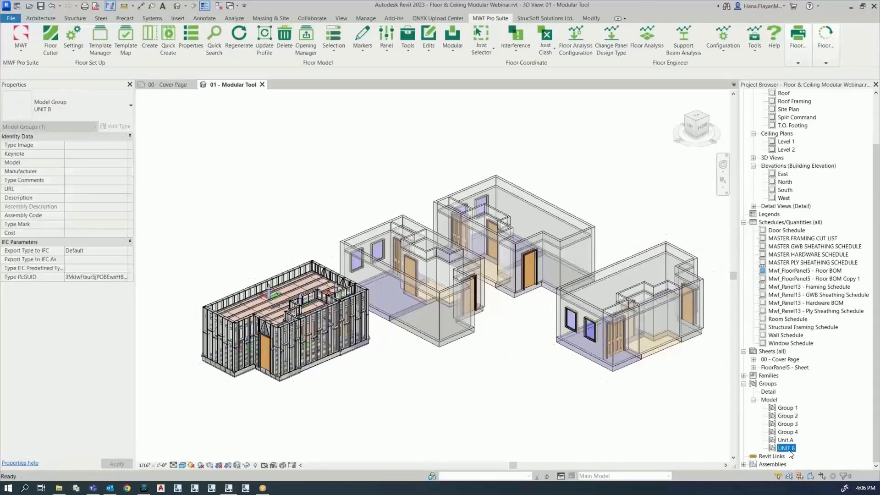
left_click_drag(791, 456, 440, 402)
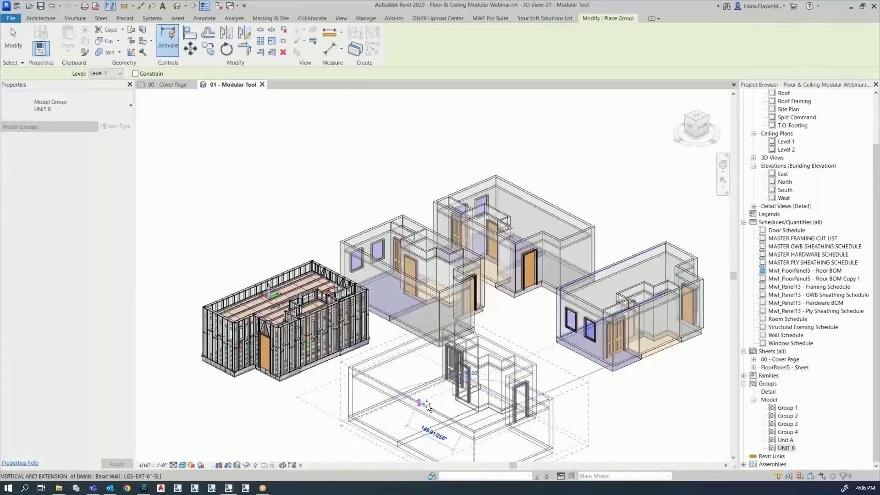
left_click(426, 404)
key("Escape")
key("Escape")
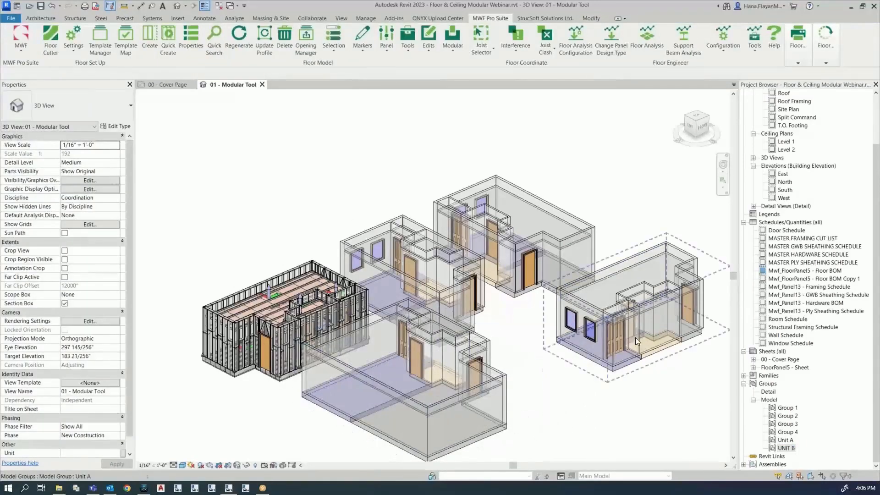
Select the four unframed model groups together, review the Quick Create description and modular tools for them, and clear the selection.
scroll(362, 337, "up", 2)
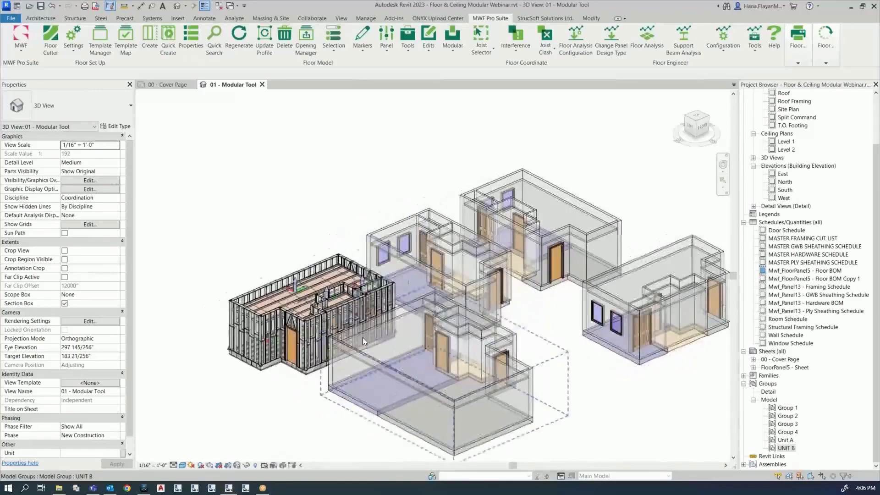
scroll(300, 296, "up", 2)
scroll(301, 298, "up", 2)
scroll(600, 281, "down", 3)
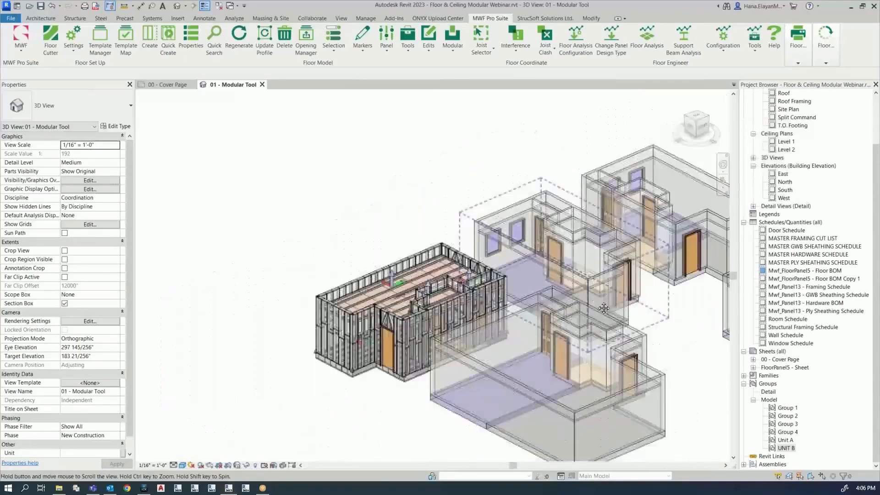
middle_click_drag(602, 282, 431, 284)
middle_click_drag(656, 313, 634, 352)
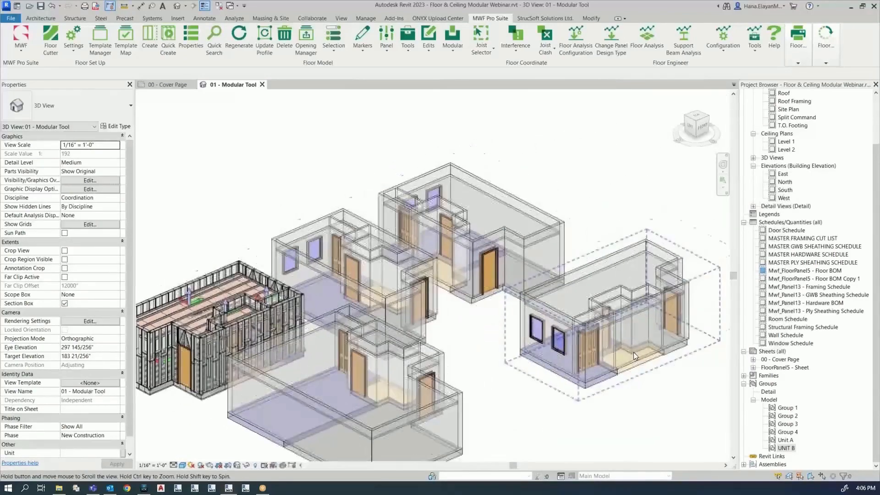
left_click_drag(491, 335, 389, 218)
left_click(482, 18)
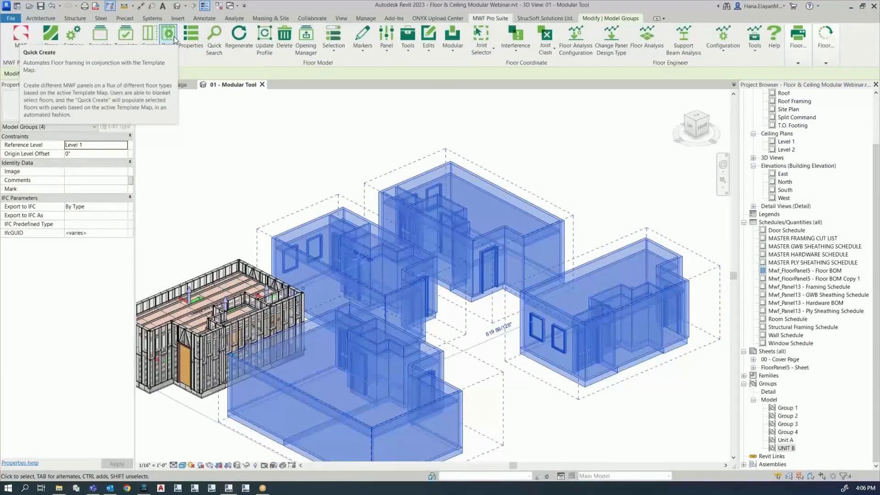
left_click(453, 45)
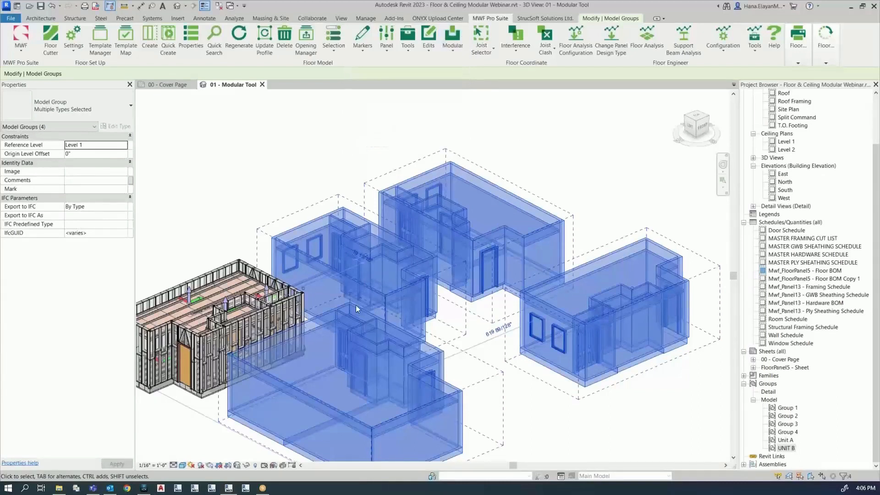
middle_click_drag(344, 273, 420, 255)
left_click(266, 232)
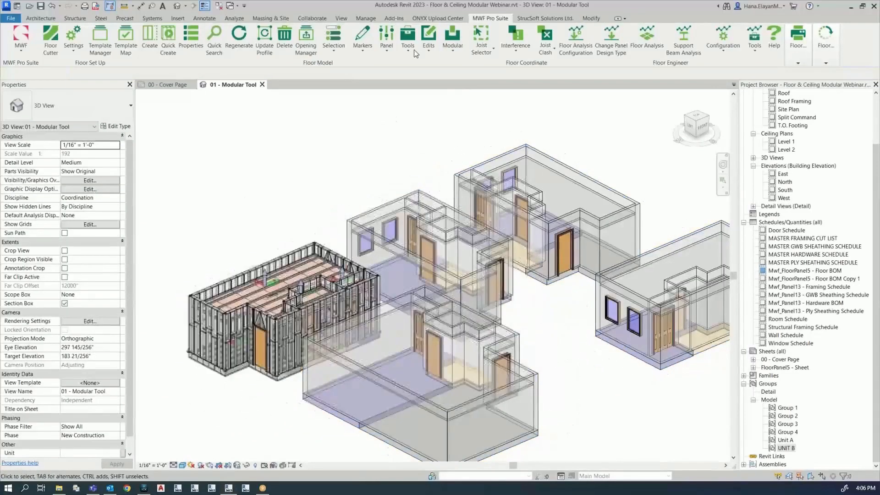
Review the modular commands for copying members, matching properties and managing model group subassemblies.
left_click(447, 53)
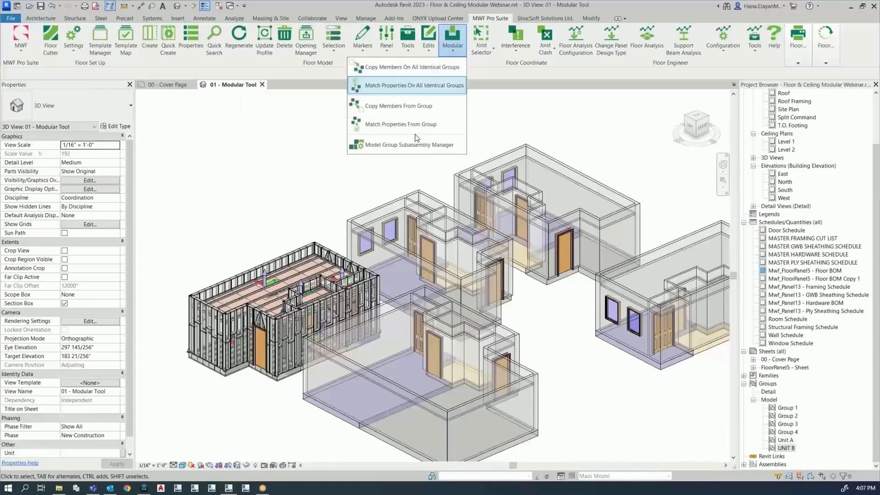
left_click(621, 424)
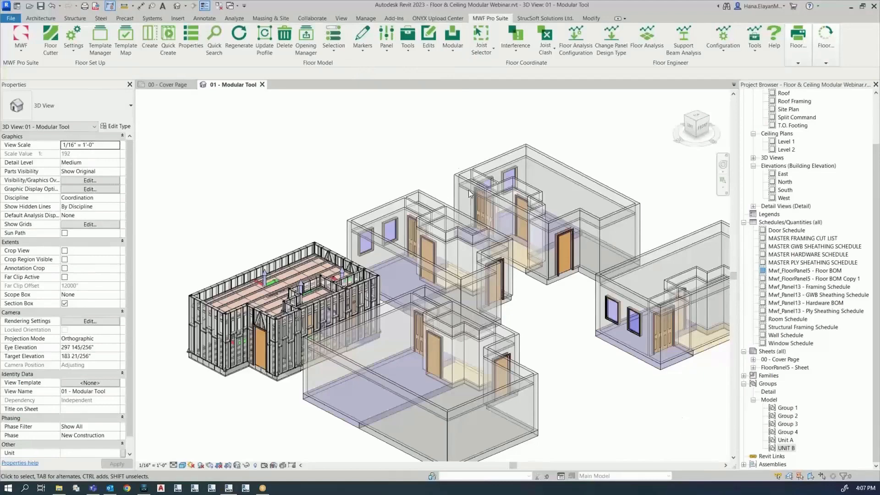
left_click(457, 166)
left_click(643, 417)
Copy the framing members of the framed Unit A to all identical groups in the model.
left_click(271, 262)
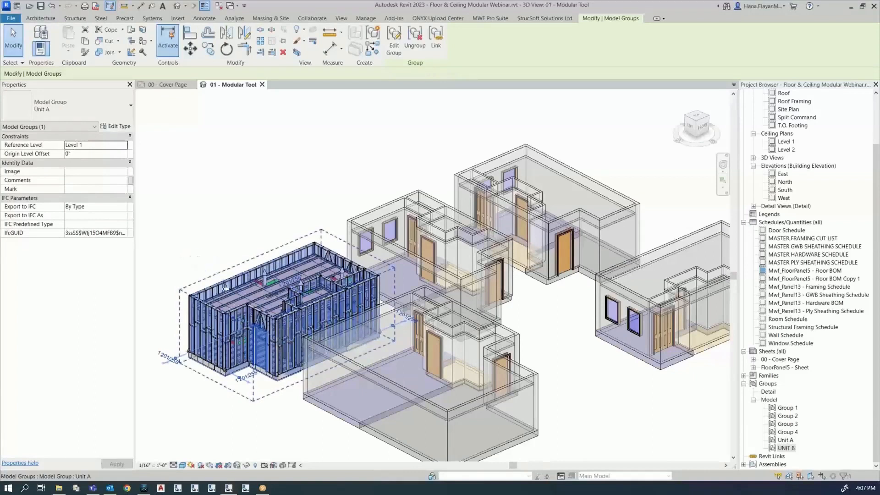
left_click(485, 19)
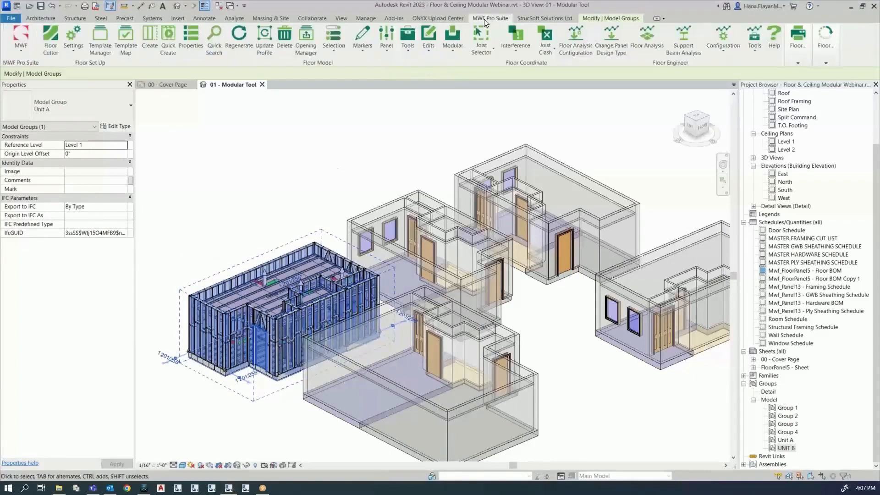
left_click(452, 50)
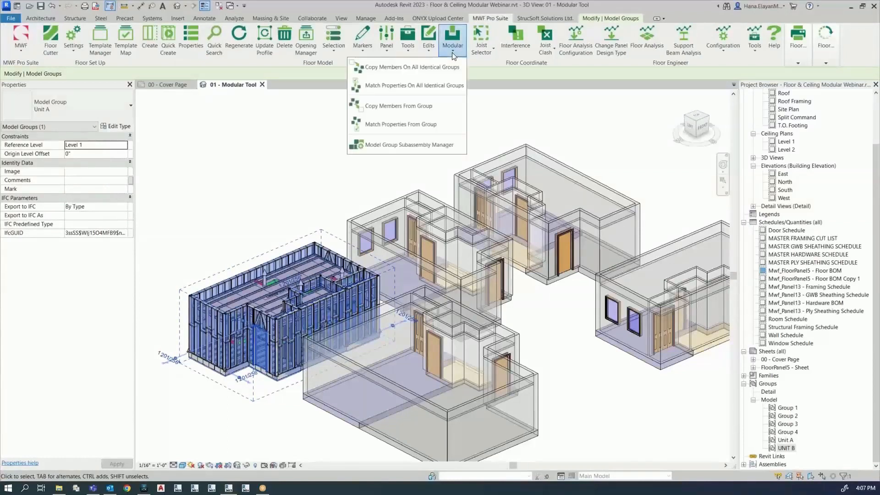
left_click(390, 68)
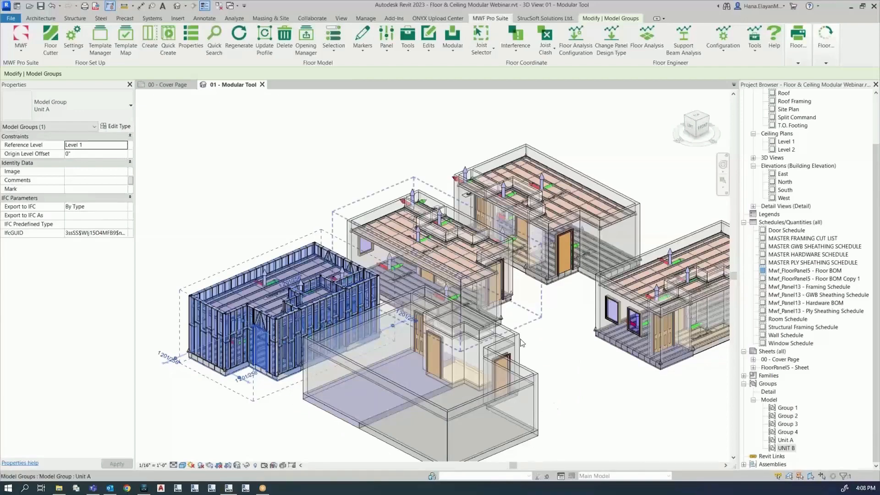
middle_click_drag(520, 339, 542, 296)
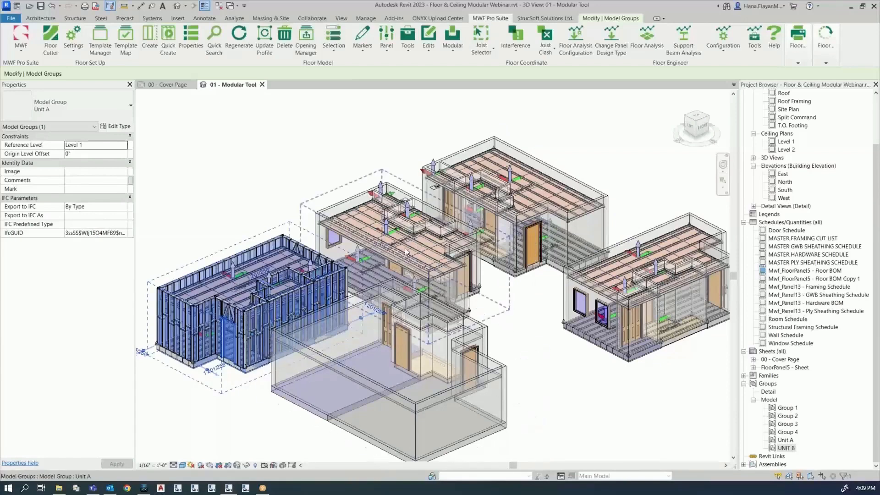
Compare the wall module's modular commands with those of the floor module, ending with the floor module active.
left_click(21, 38)
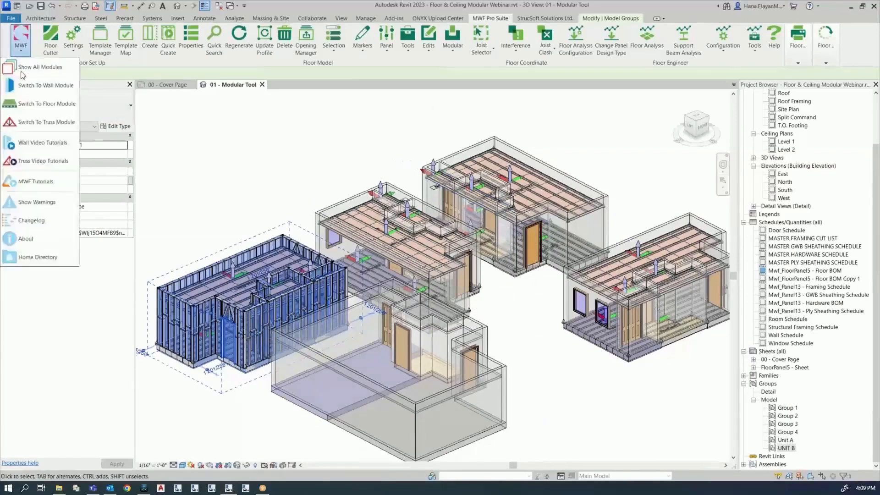
left_click(28, 87)
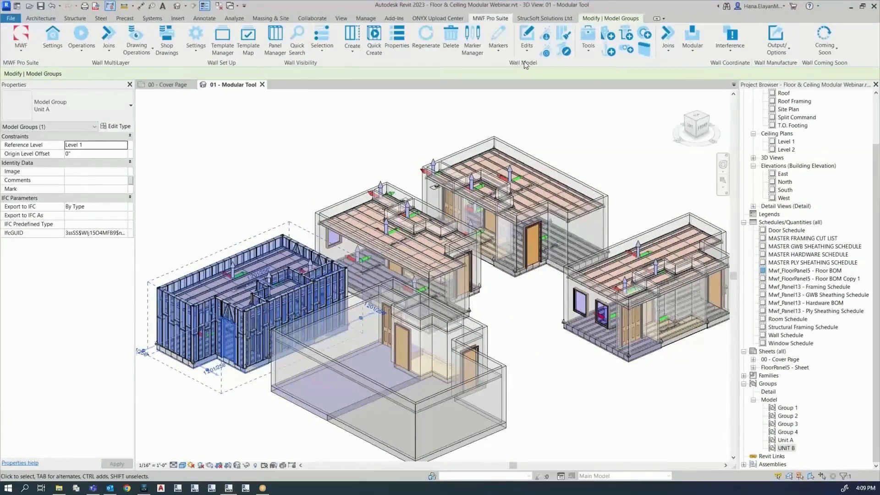
left_click(688, 51)
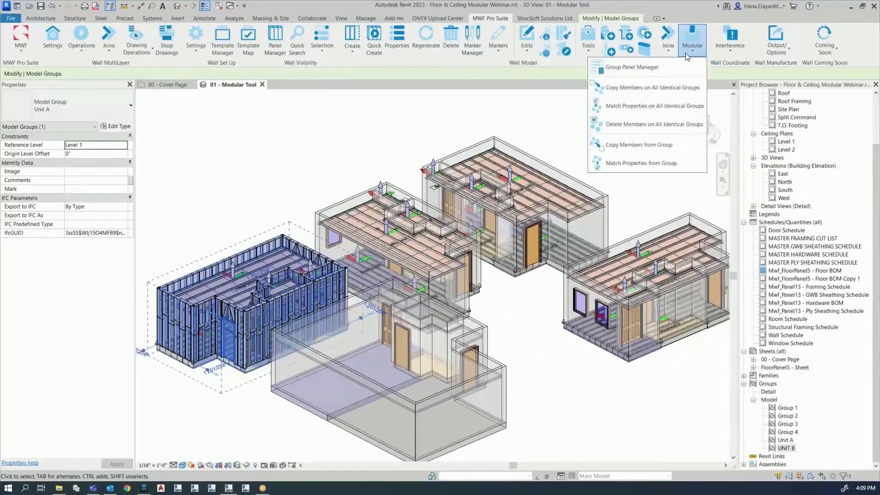
left_click(21, 46)
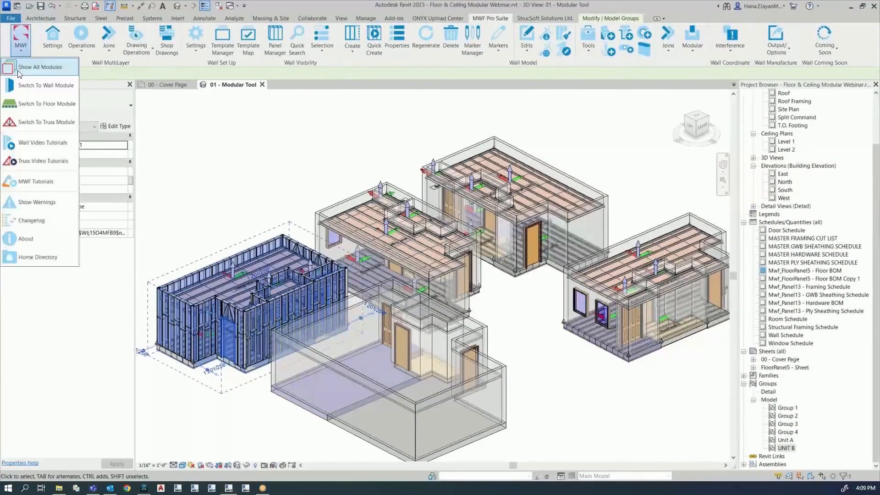
left_click(40, 104)
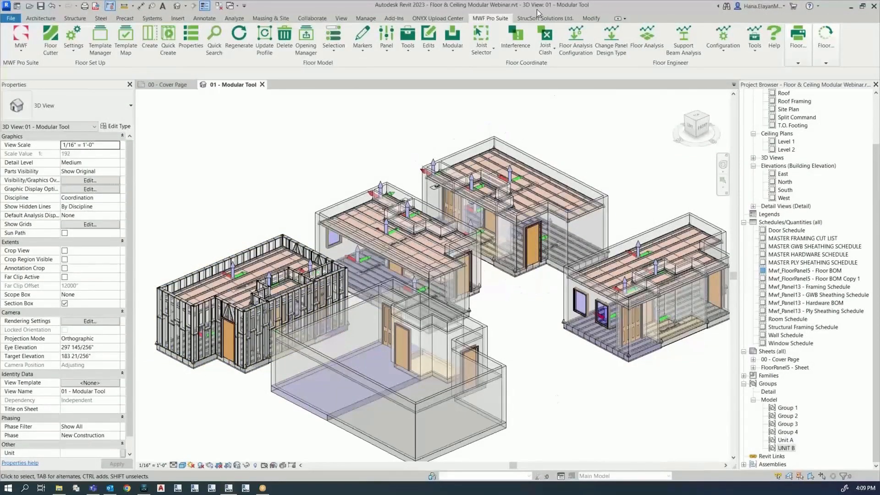
left_click(450, 52)
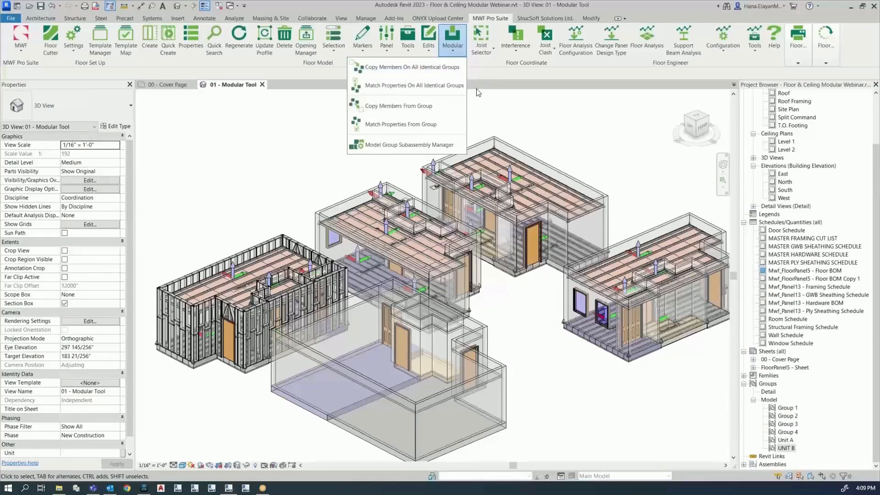
left_click(409, 87)
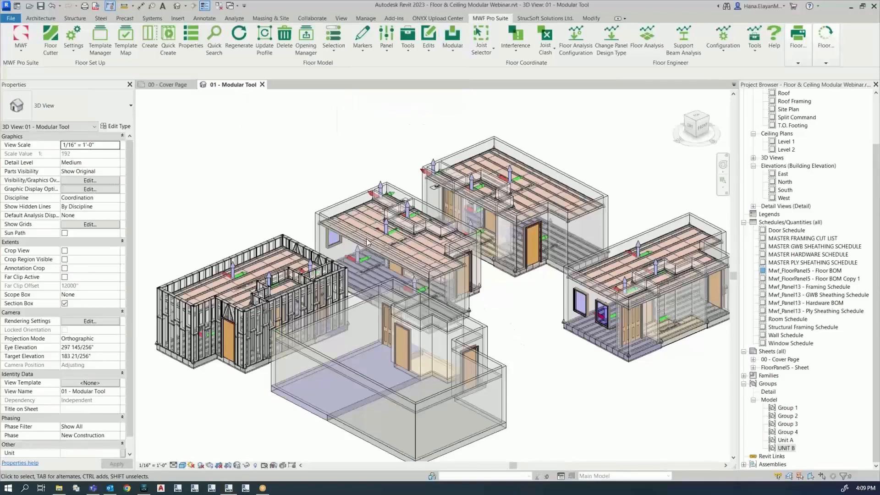
scroll(403, 274, "up", 4)
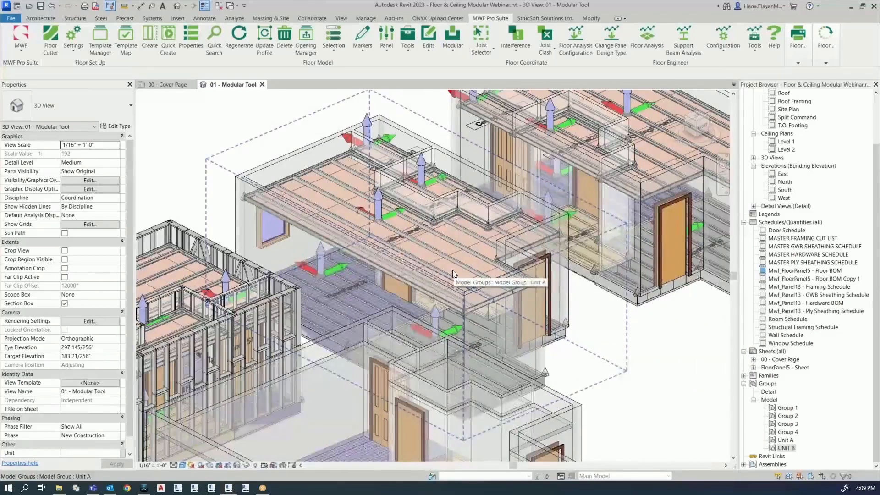
middle_click_drag(452, 270, 405, 269)
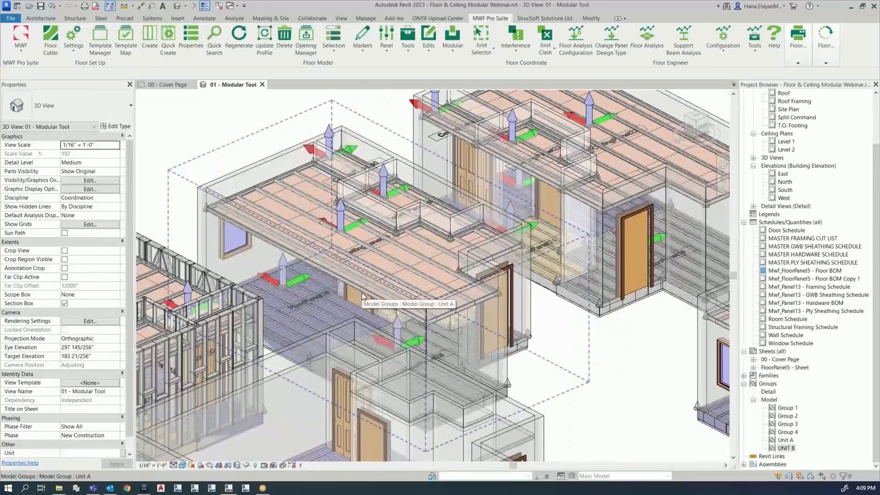
scroll(349, 227, "up", 3)
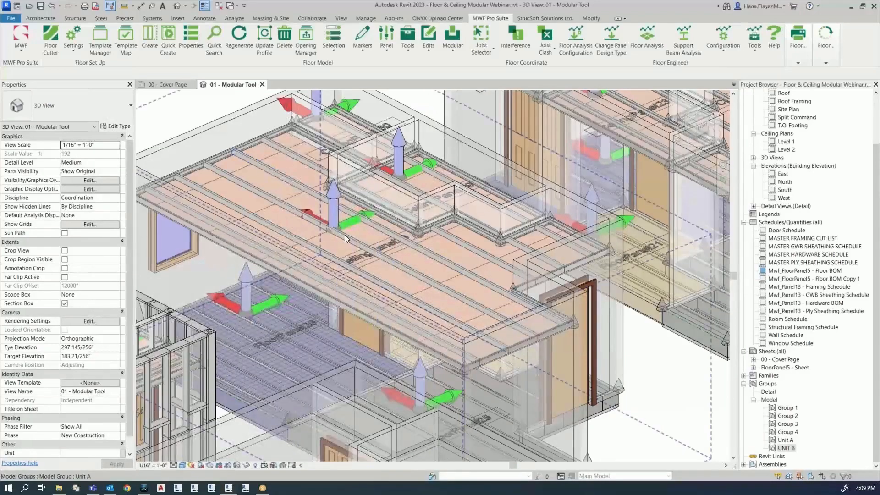
left_click(358, 243)
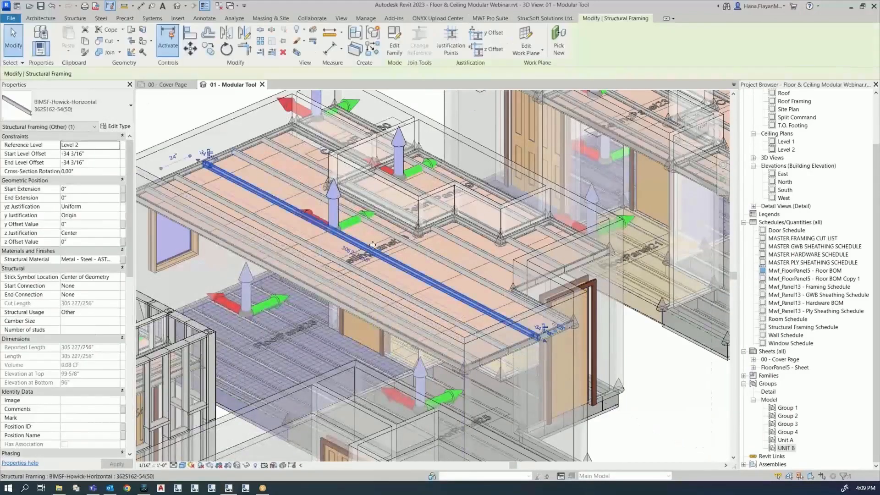
left_click(488, 18)
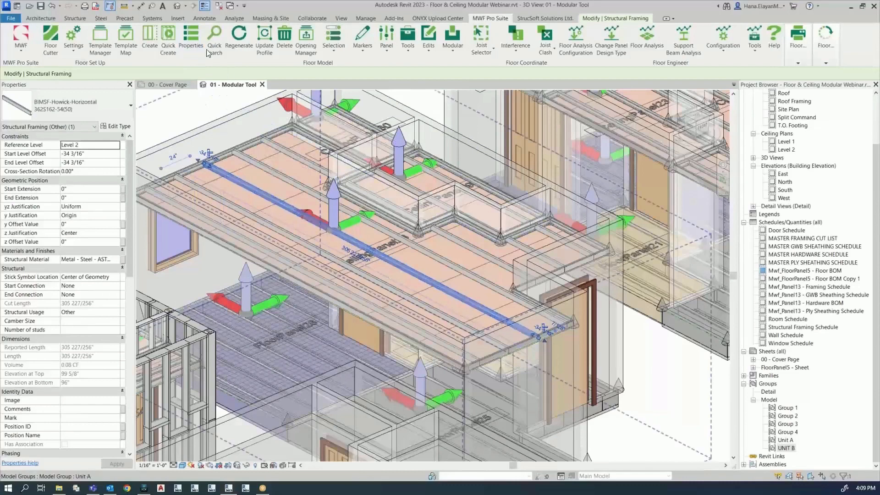
left_click(666, 424)
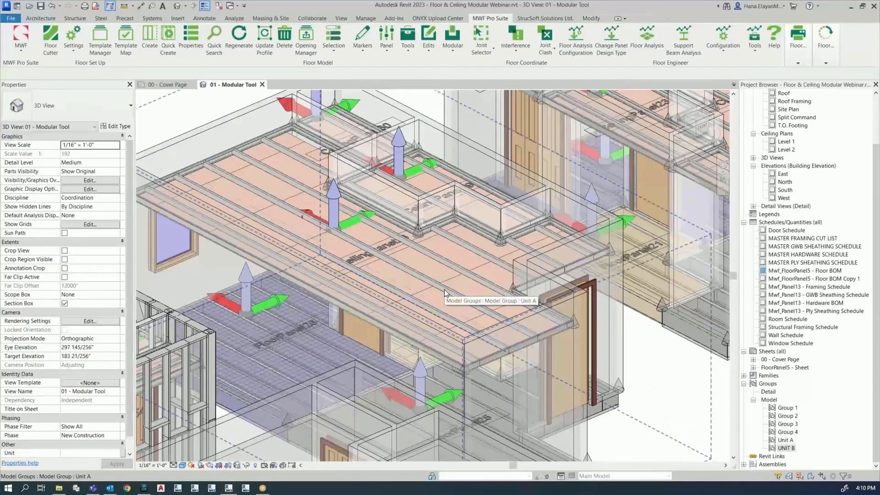
Select the long ceiling joist in the middle Unit A group and open the joist settings of its ceiling panel.
key("Tab")
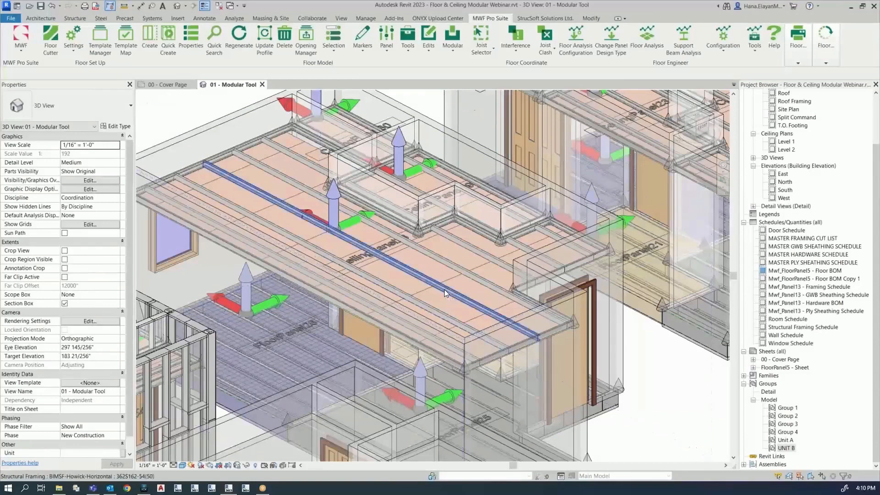
left_click(444, 289)
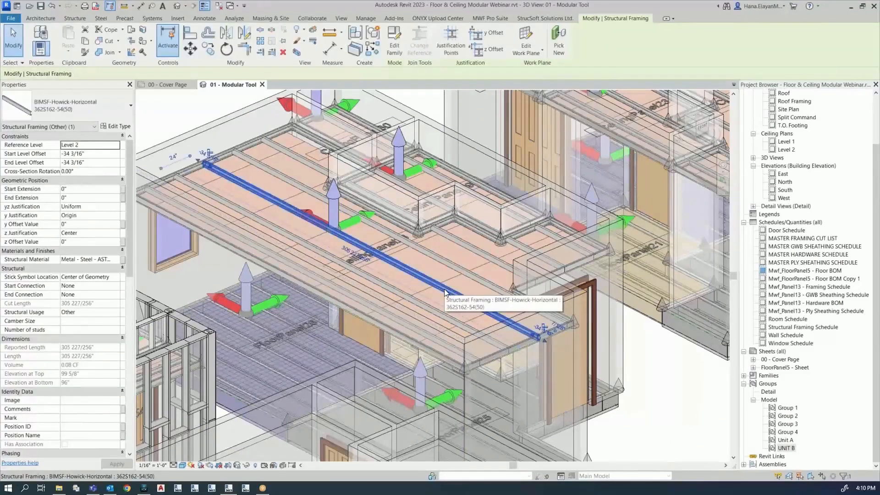
left_click(487, 18)
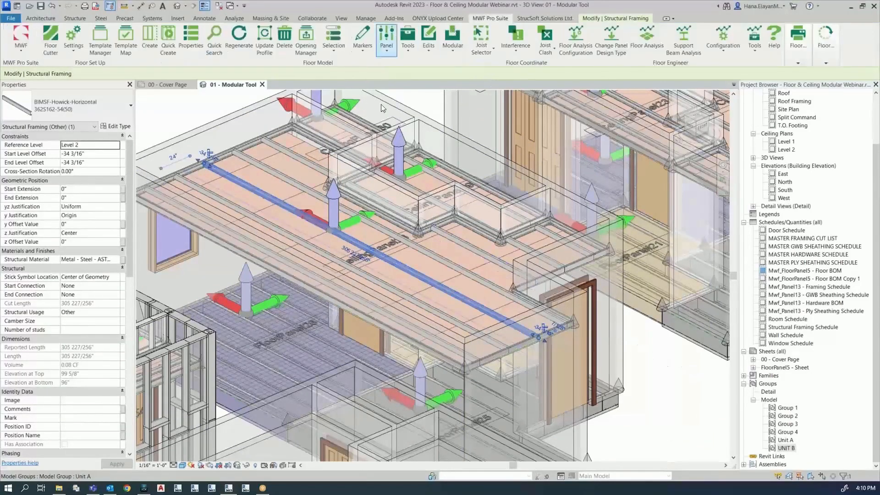
left_click(192, 39)
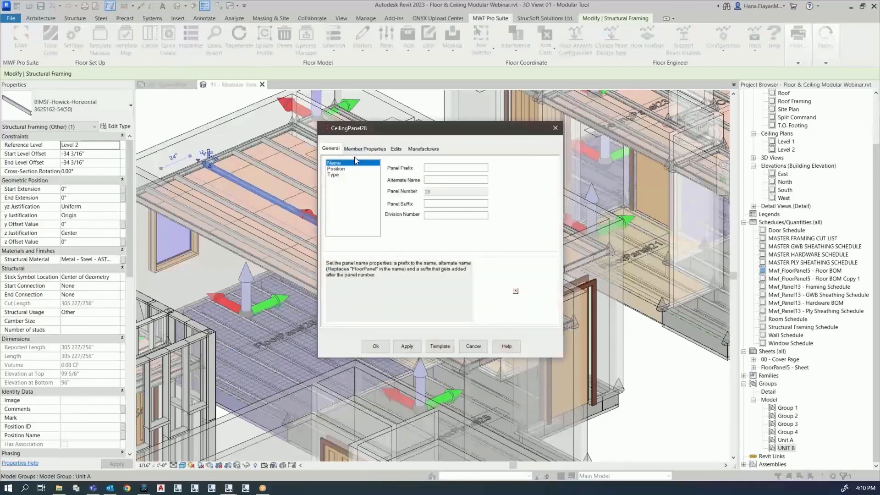
left_click(363, 149)
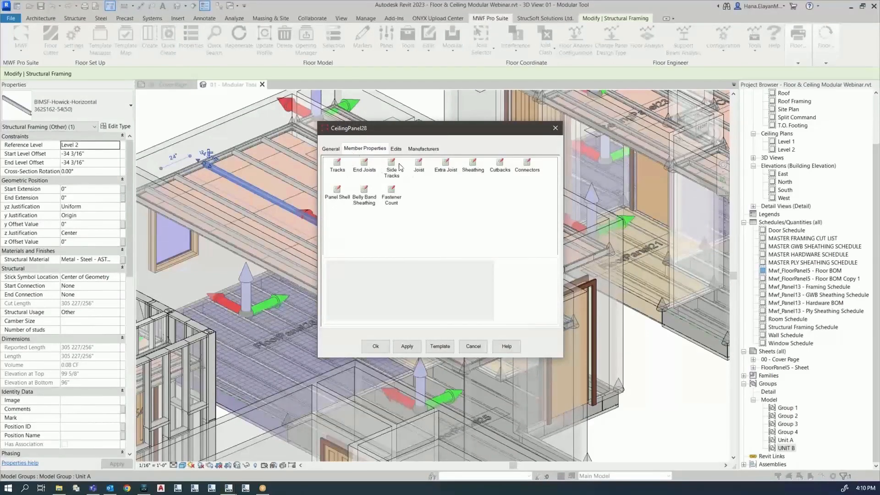
double_click(418, 167)
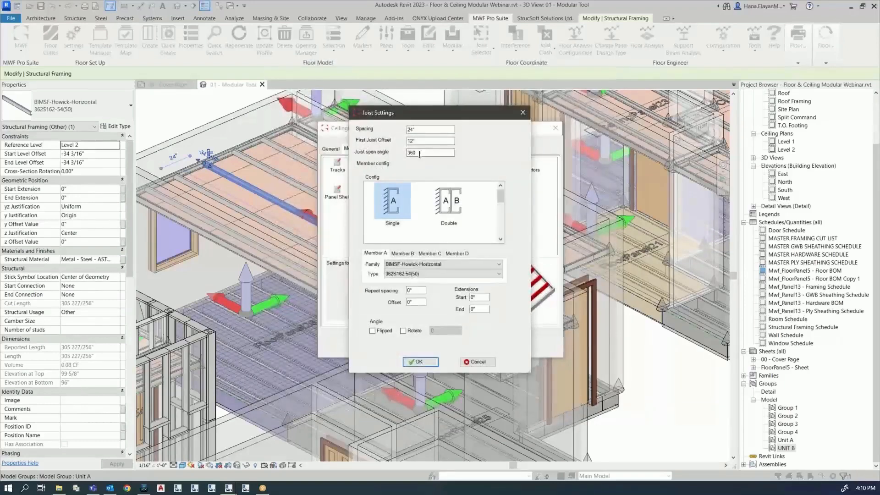
Set the ceiling panel's joist spacing to 36" and the member configuration to Double.
left_click(420, 128)
left_click_drag(425, 129, 357, 116)
type("3")
left_click(422, 140)
left_click(450, 206)
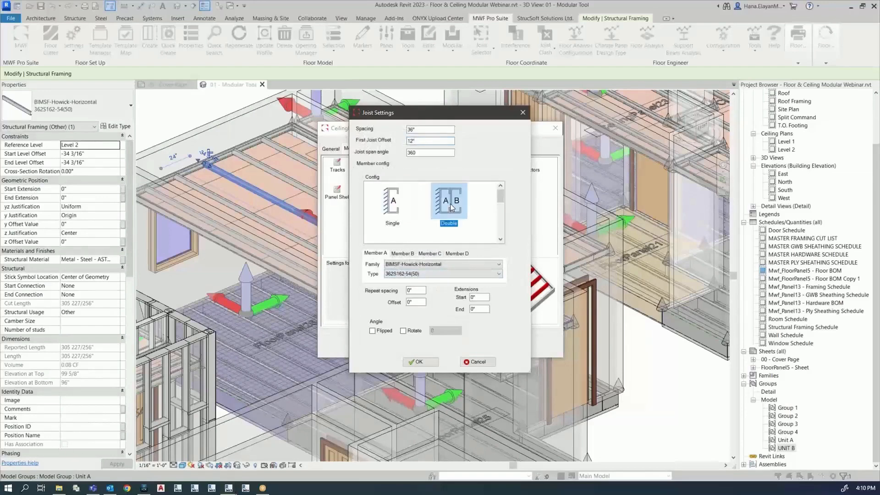
Review the Member A and Member B families of the double joist and apply the settings to the ceiling panel.
left_click(403, 253)
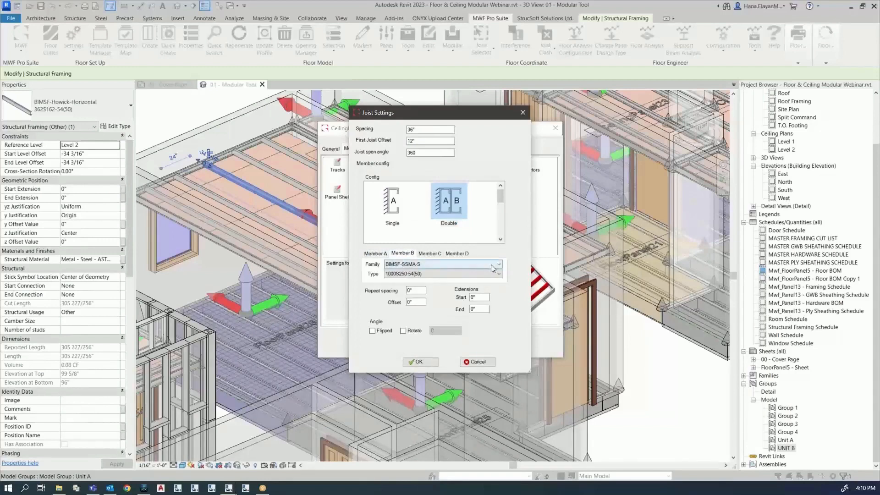
left_click(419, 264)
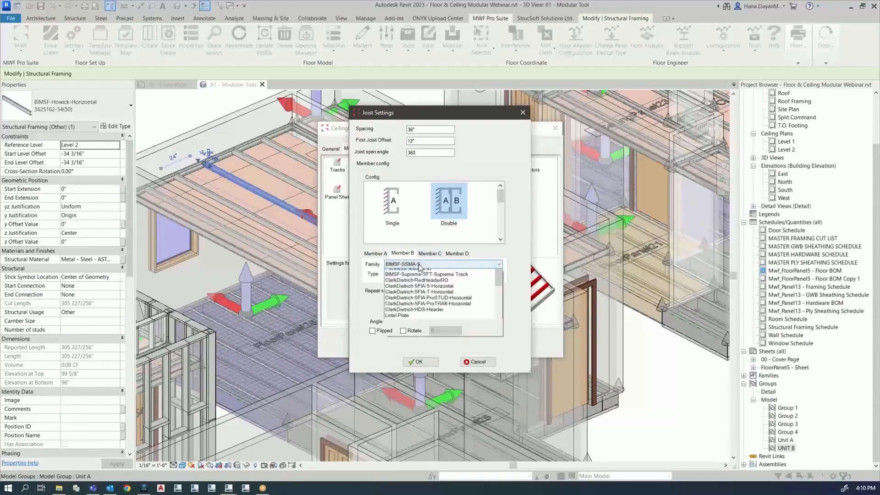
left_click(375, 253)
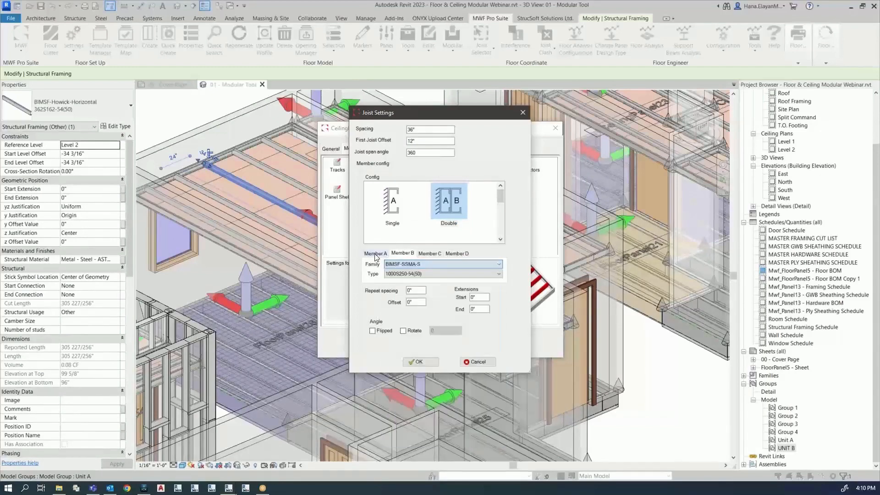
left_click(403, 255)
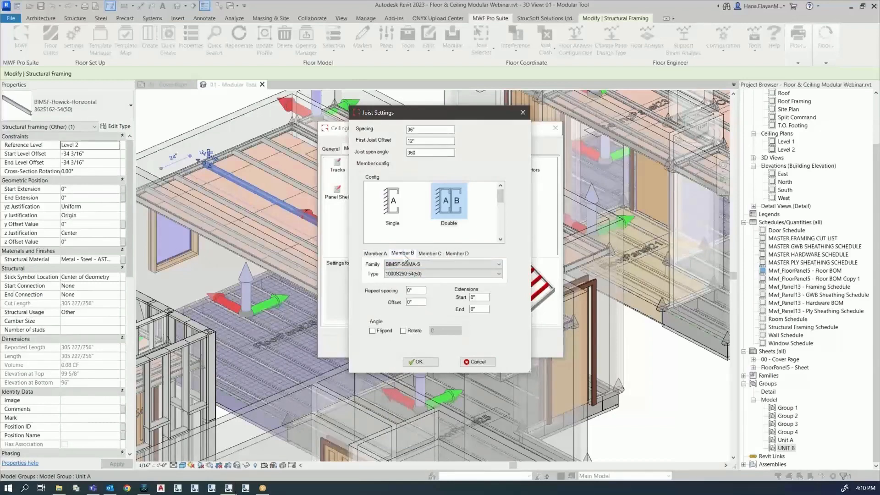
left_click(471, 265)
left_click(379, 255)
left_click(403, 255)
left_click(425, 361)
left_click(380, 347)
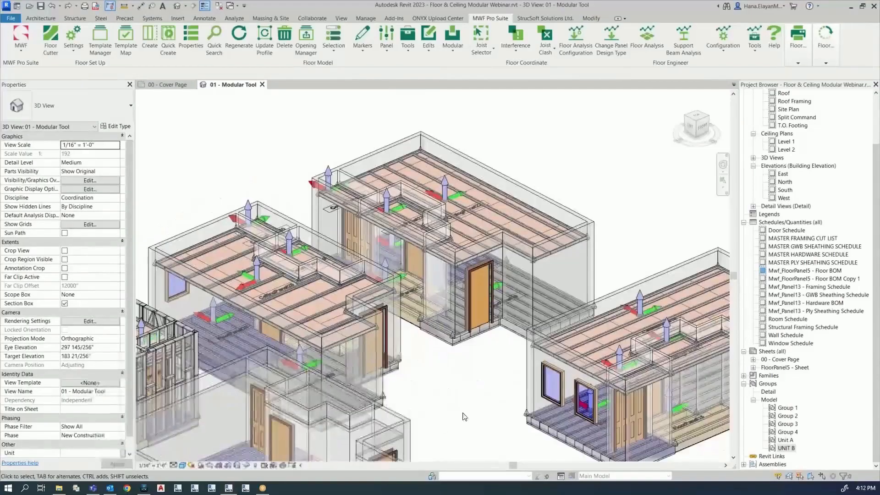
Match the properties of the modified middle Unit A group on all identical groups and clear the selection.
scroll(497, 374, "down", 2)
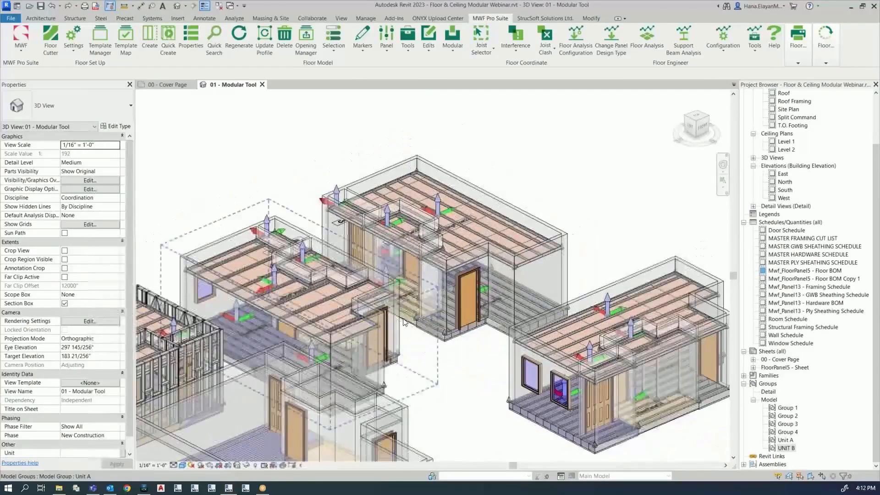
middle_click_drag(406, 321, 395, 323)
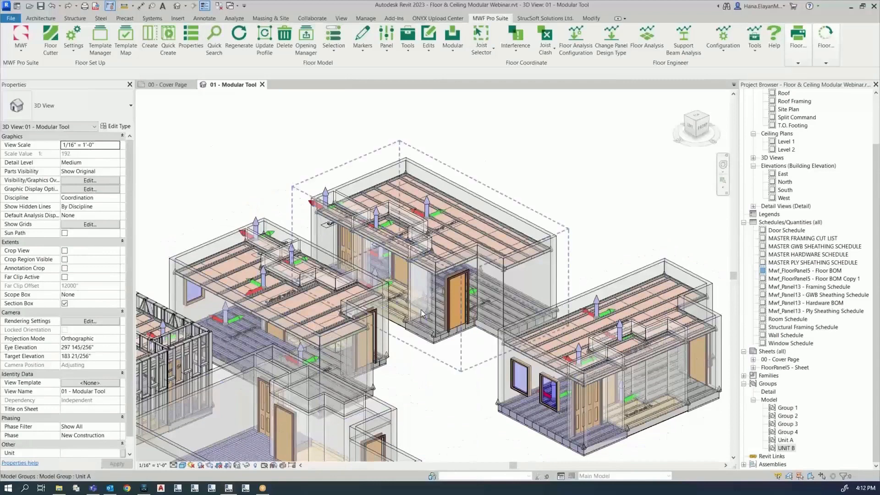
left_click(206, 240)
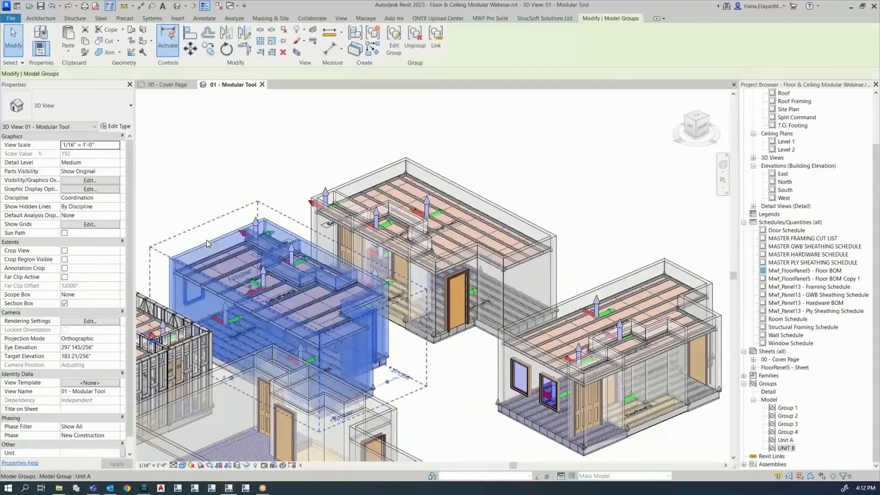
left_click(489, 19)
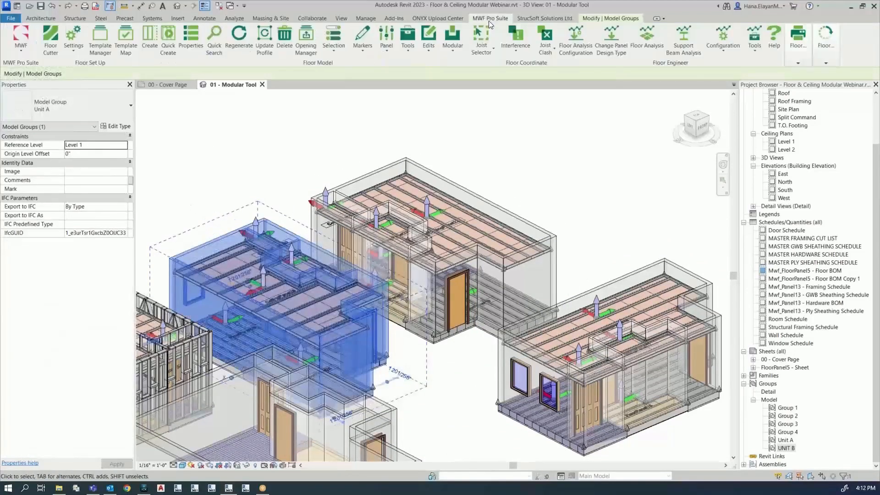
left_click(448, 38)
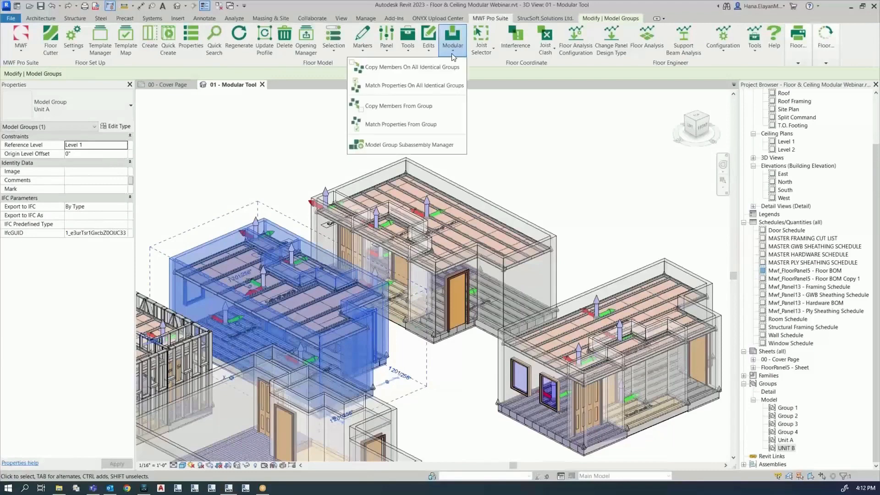
left_click(396, 90)
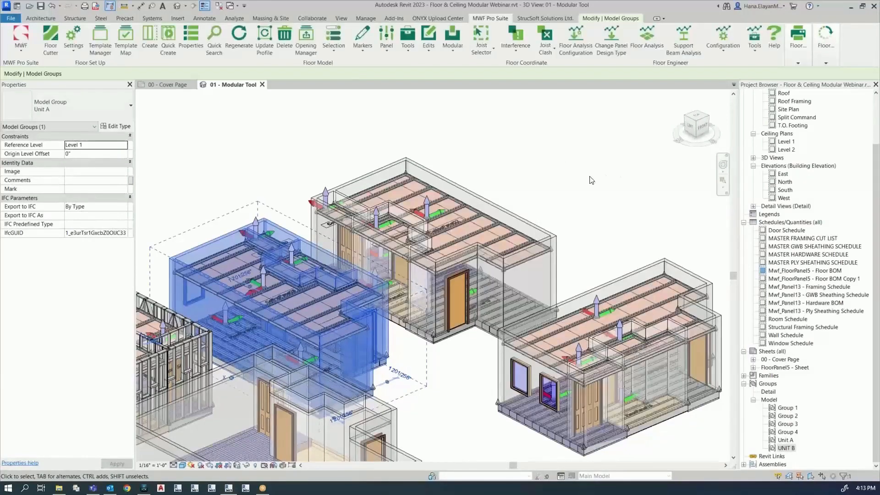
key("Escape")
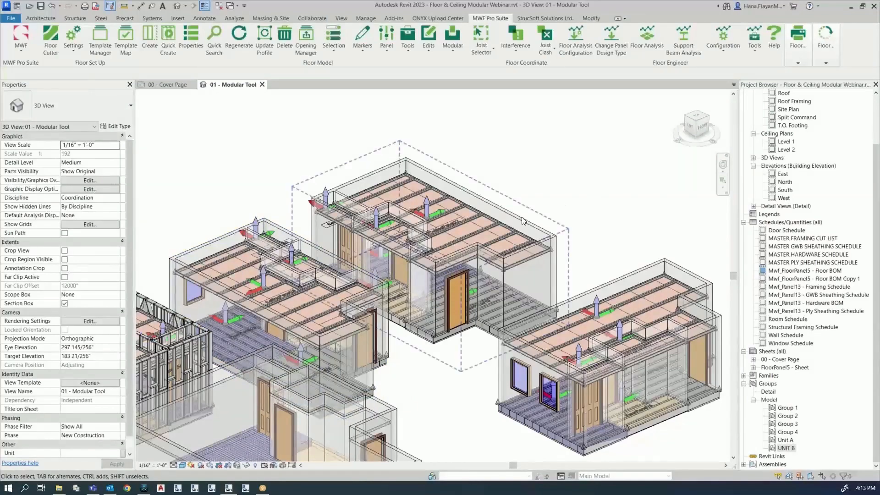
Examine the ceiling joists around CeilingPanel22 in the rear Unit A group.
scroll(463, 229, "up", 10)
scroll(463, 227, "up", 6)
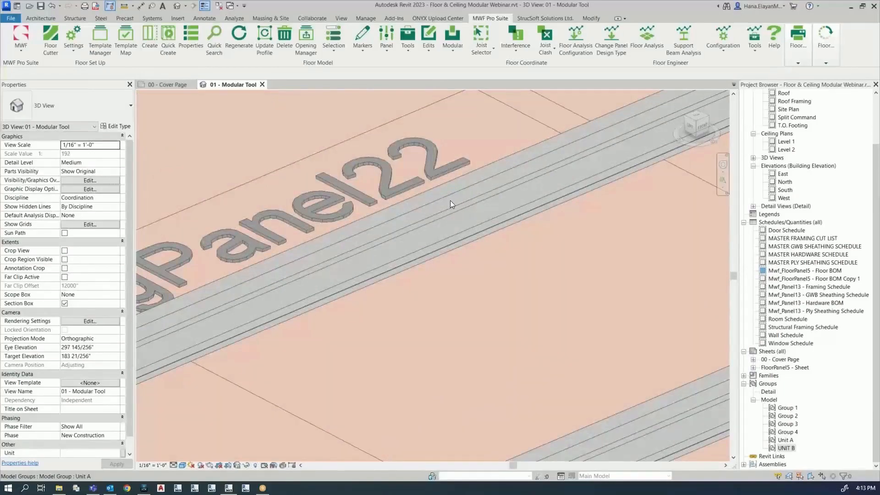
scroll(451, 198, "down", 5)
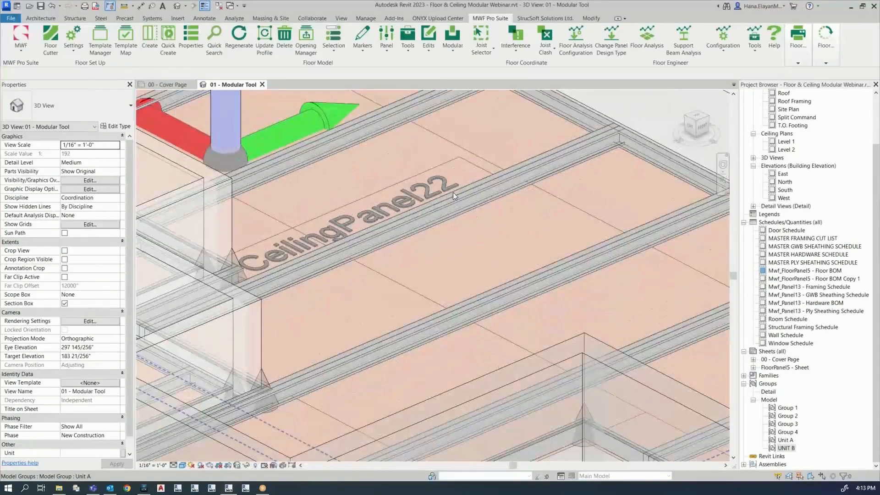
scroll(500, 250, "down", 10)
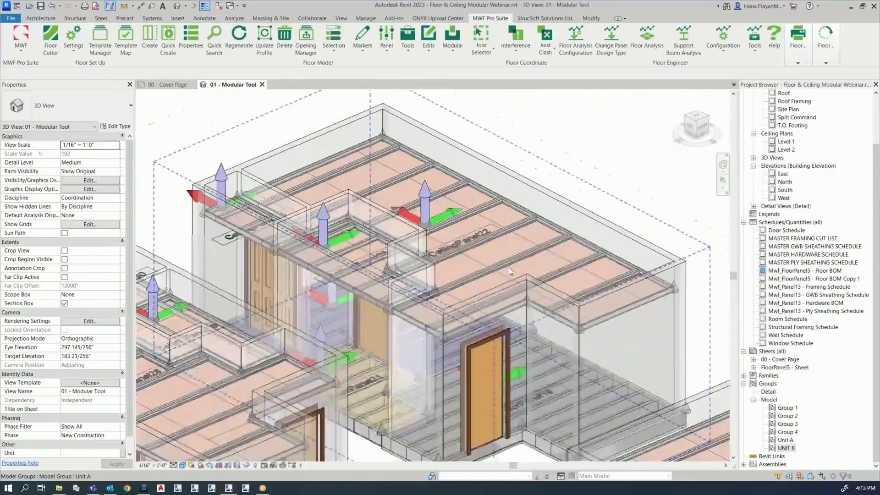
scroll(549, 329, "up", 5)
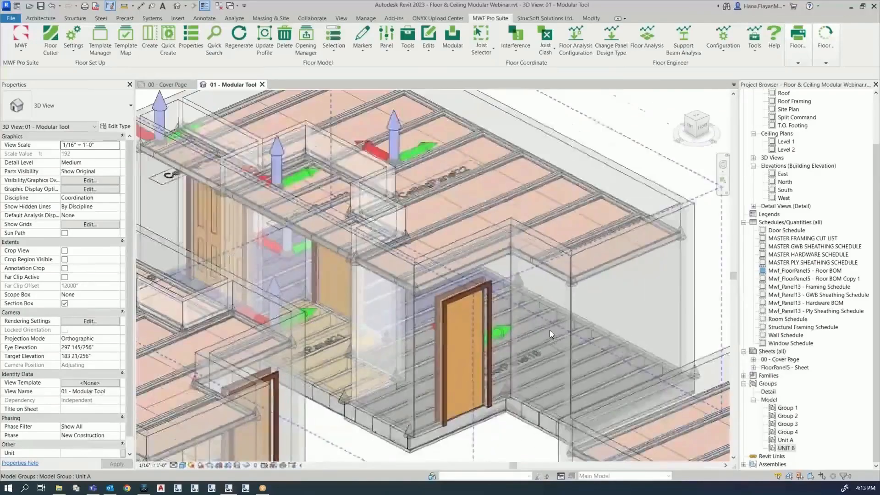
scroll(549, 329, "down", 4)
scroll(548, 328, "down", 1)
middle_click_drag(549, 328, 539, 253)
left_click(453, 53)
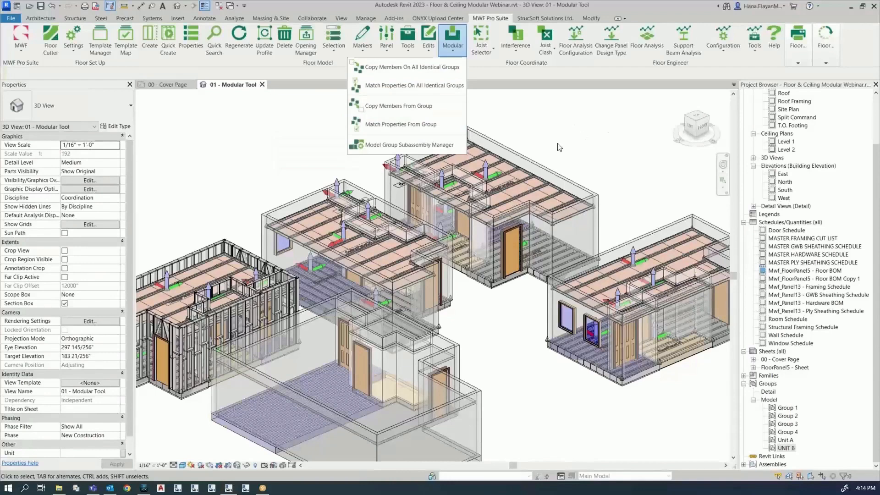
left_click(563, 182)
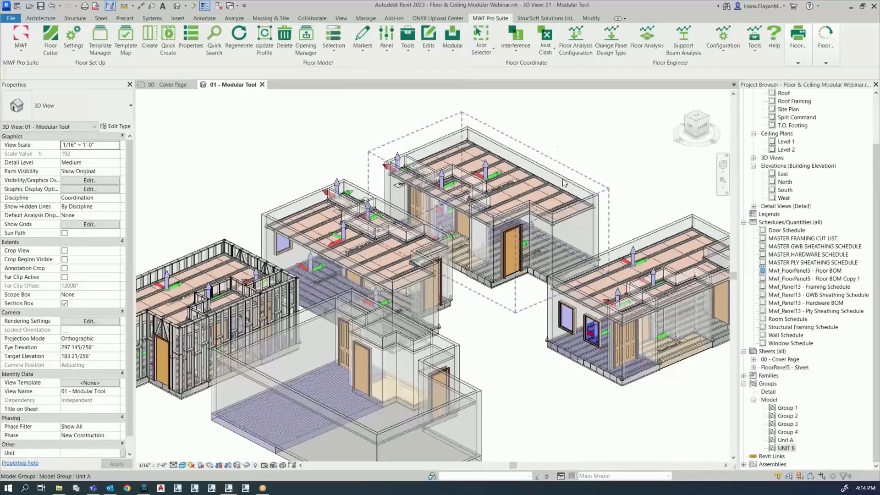
Select the rear Unit A model group.
middle_click_drag(563, 183, 505, 230)
left_click(505, 230)
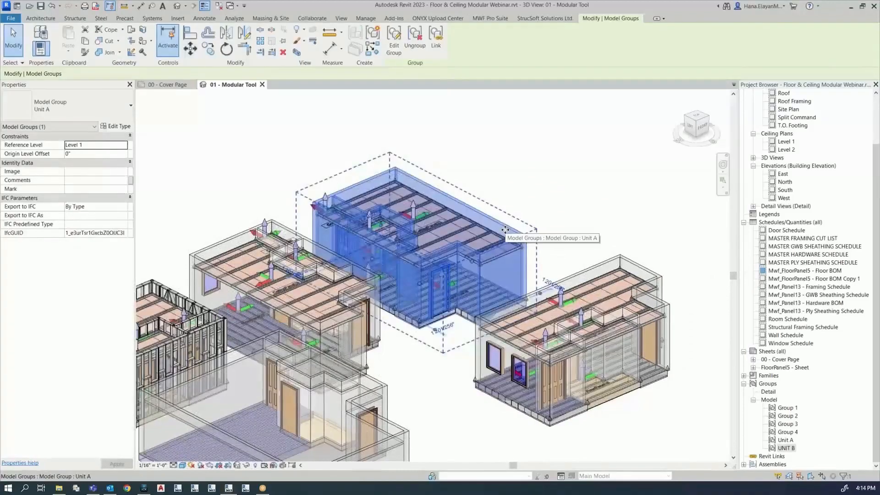
left_click(699, 126)
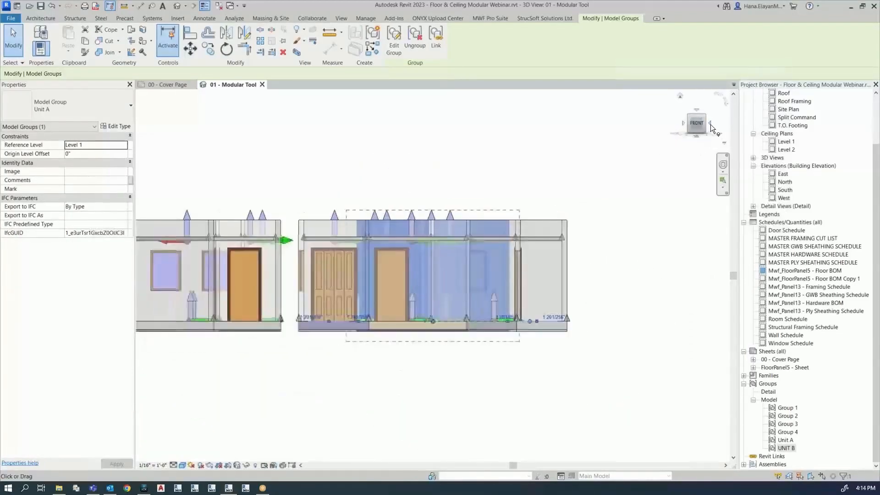
left_click(710, 127)
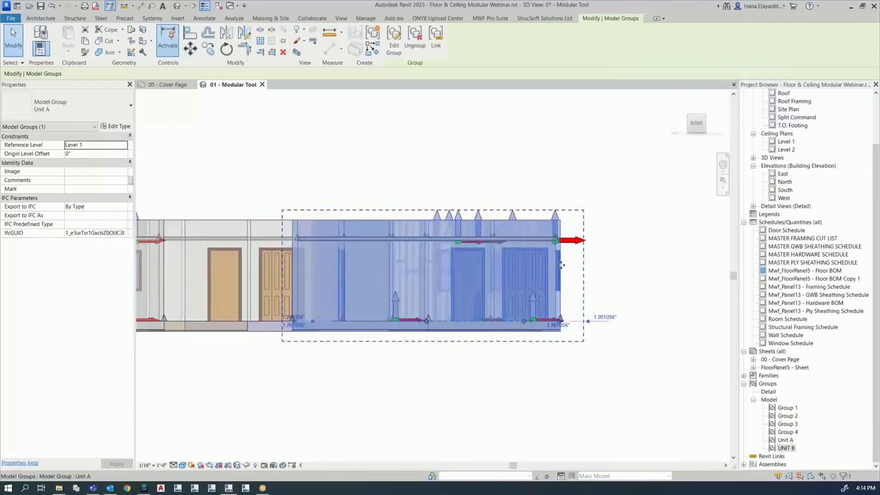
left_click(568, 280)
left_click(414, 222)
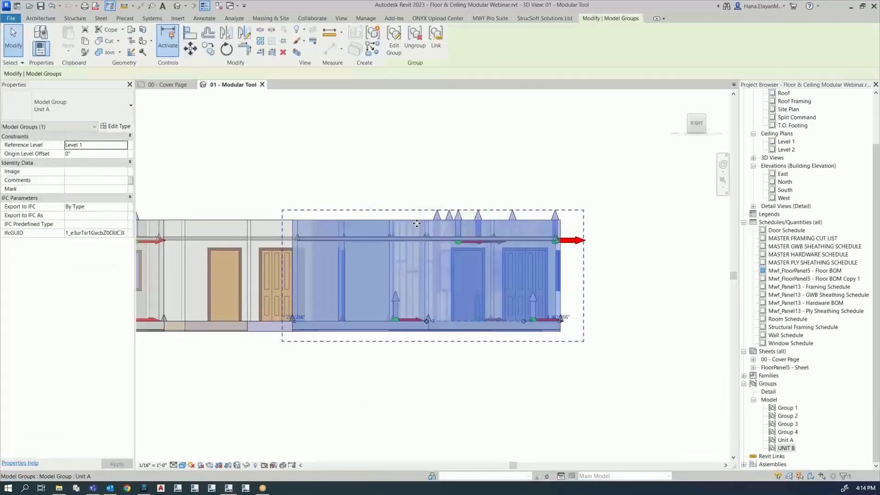
left_click(209, 49)
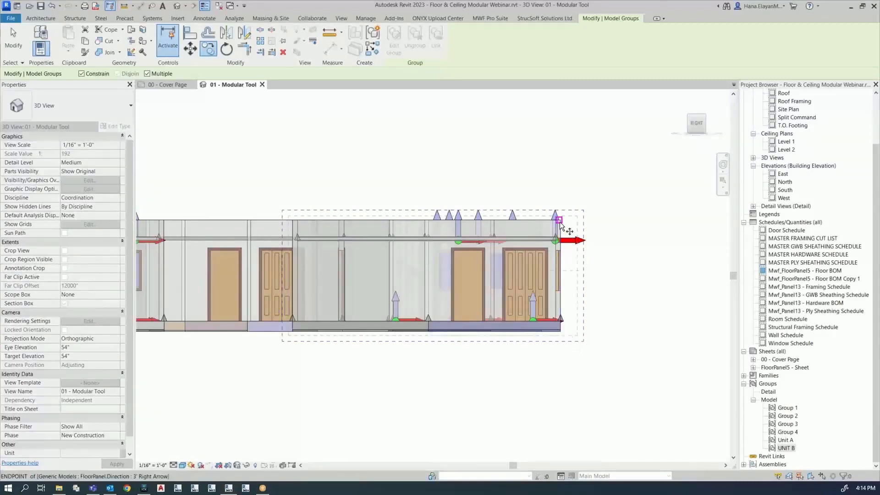
key("Escape")
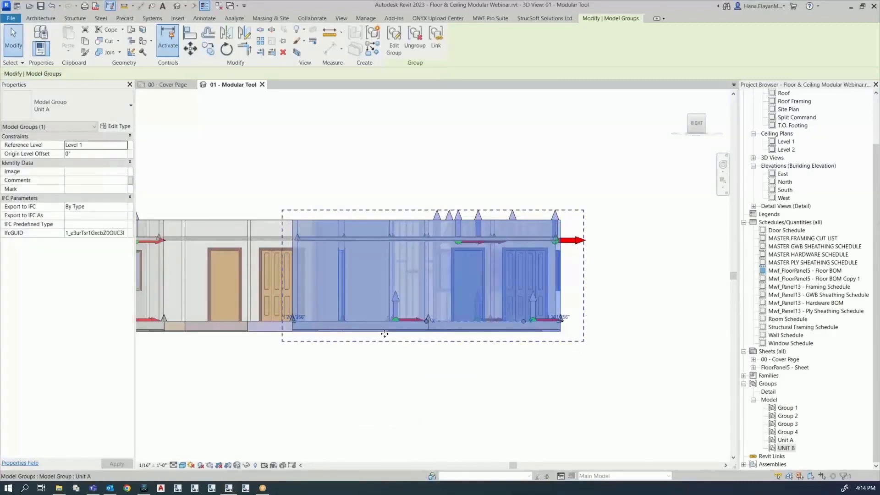
Copy the selected Unit A group to the clipboard and paste it aligned to the Level 2 and Roof levels.
middle_click_drag(396, 371, 469, 426, "shift")
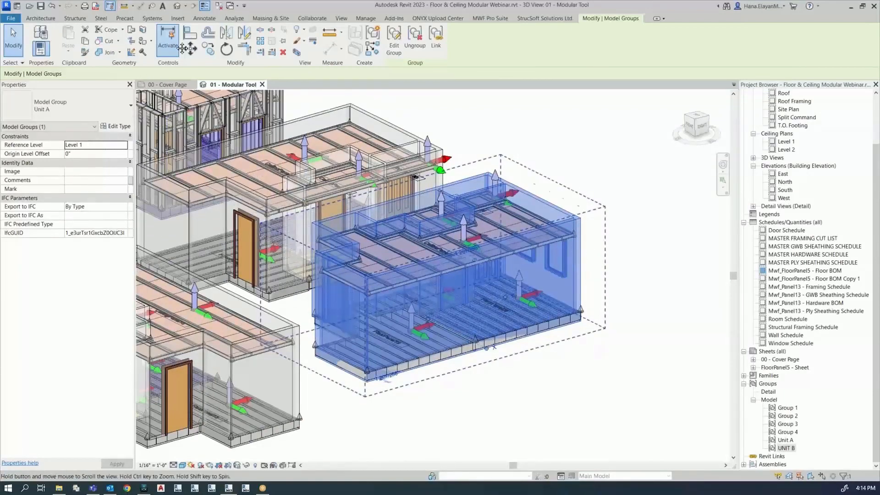
middle_click_drag(183, 48, 173, 62)
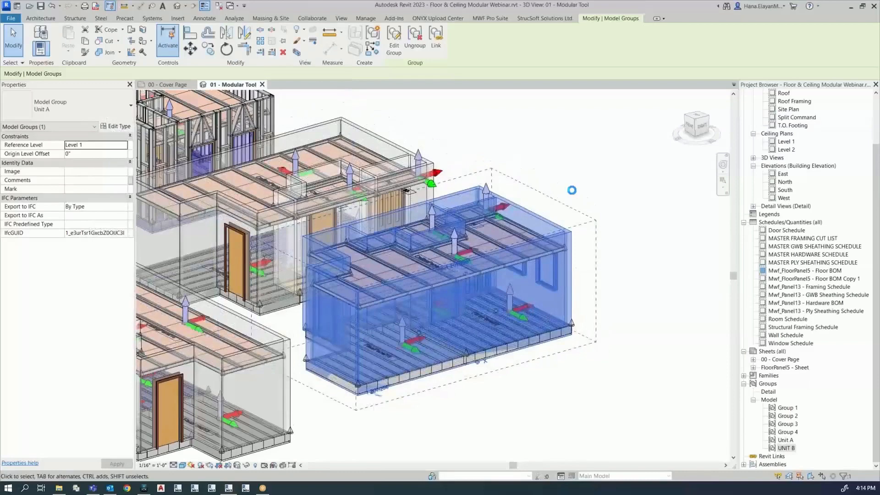
left_click(634, 150)
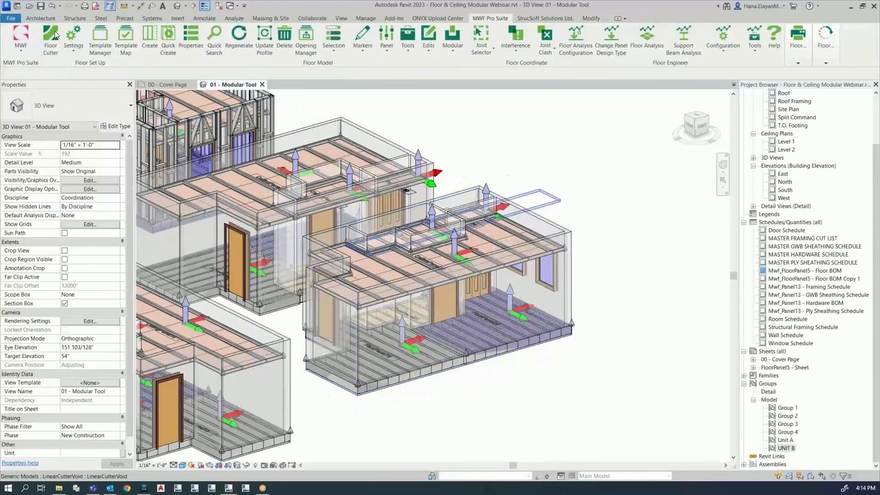
left_click(591, 19)
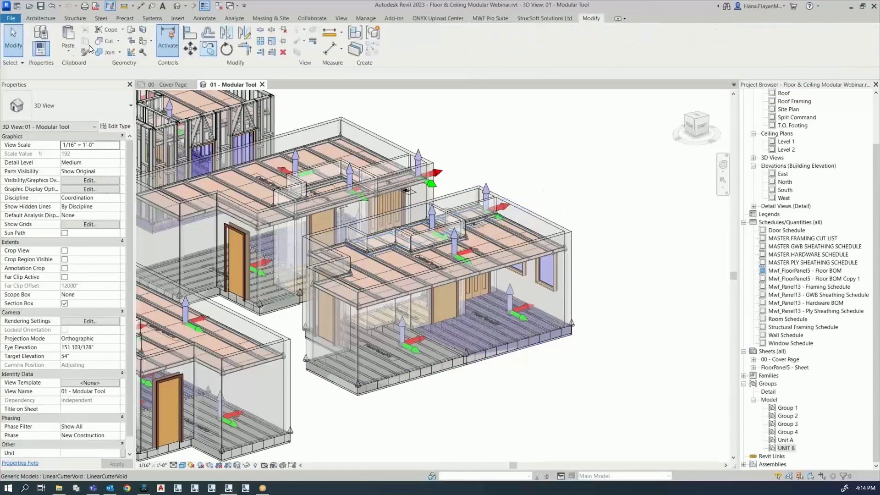
left_click(67, 52)
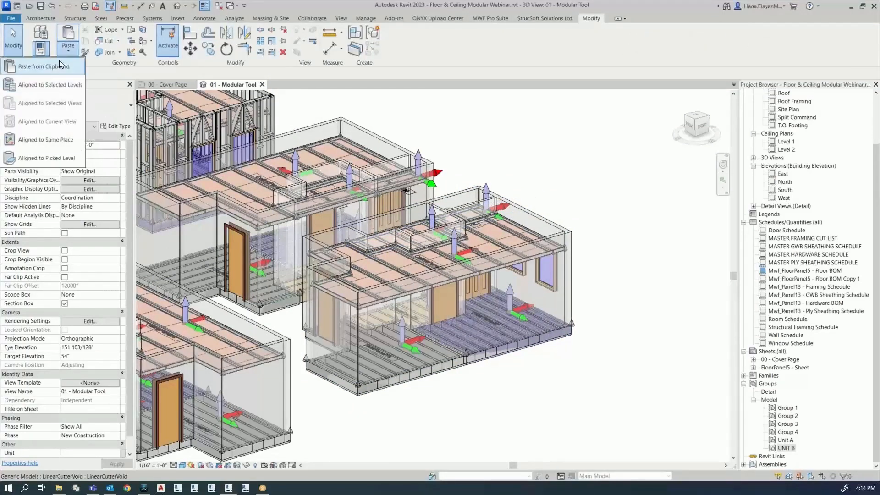
left_click(47, 84)
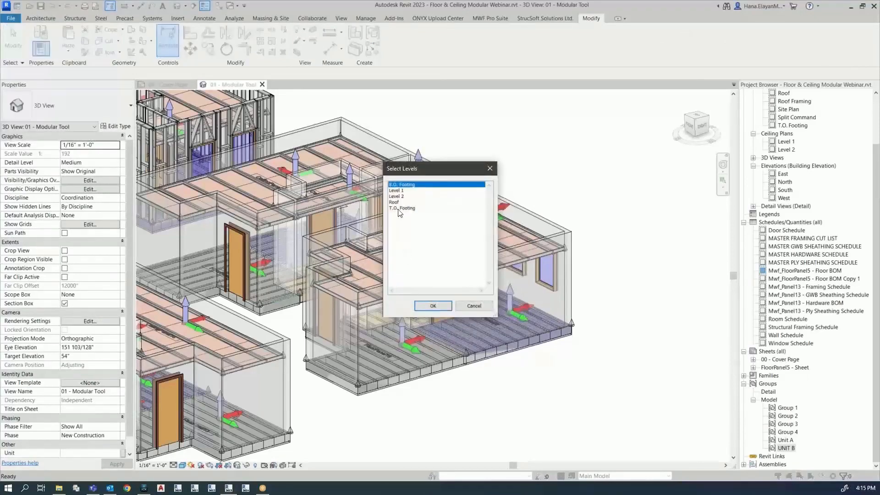
left_click(395, 190)
left_click(396, 196)
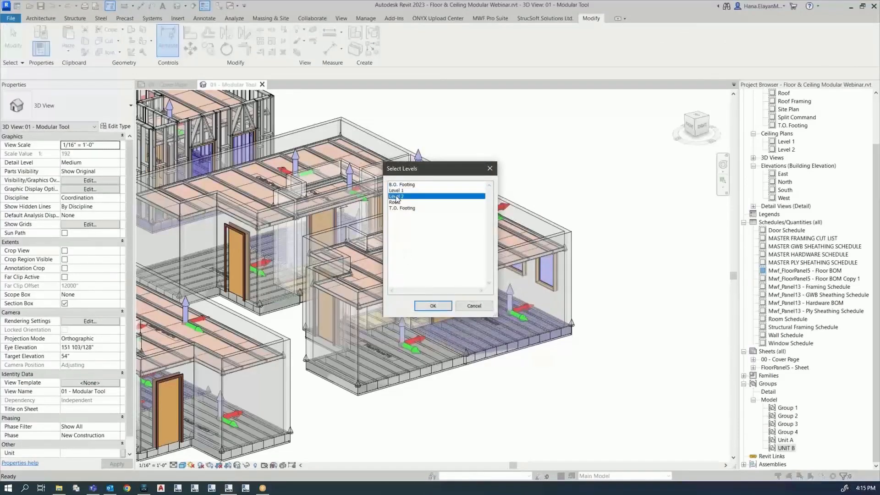
left_click(396, 203, "ctrl")
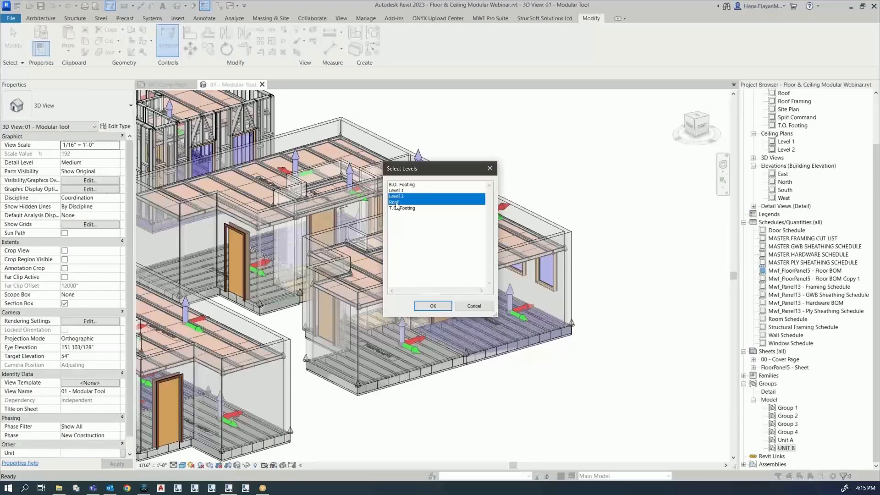
left_click(432, 306)
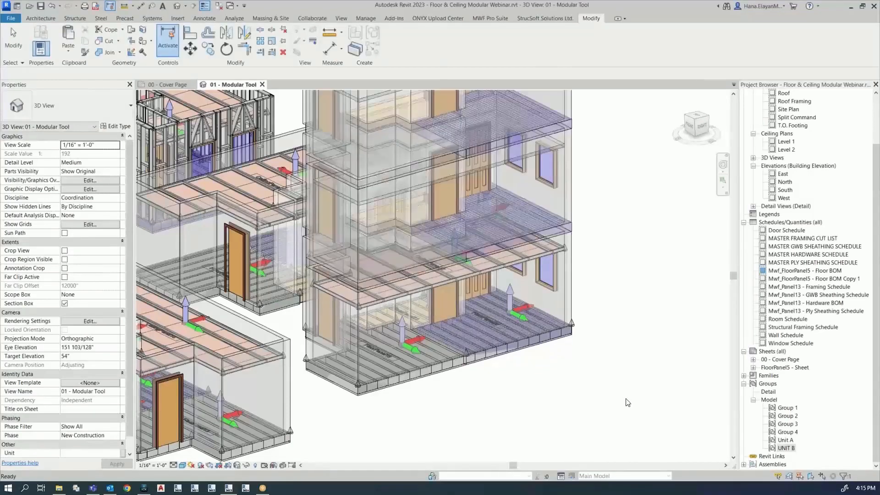
scroll(510, 185, "down", 2)
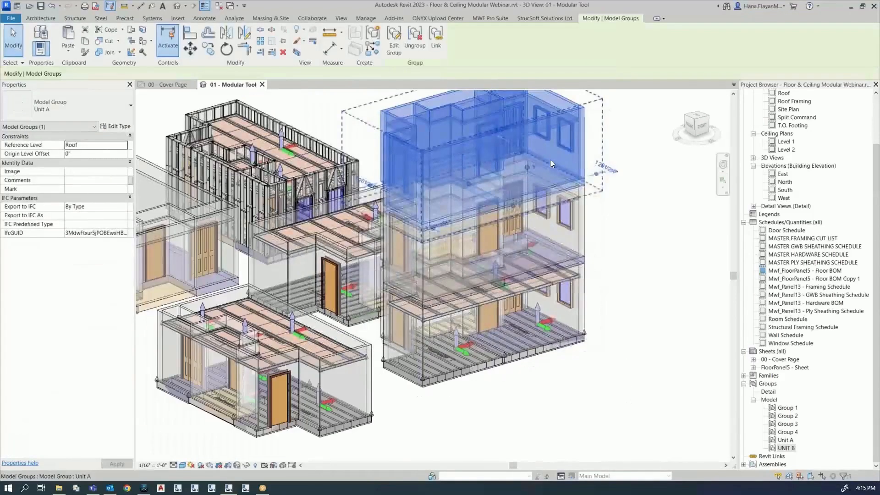
left_click(618, 292)
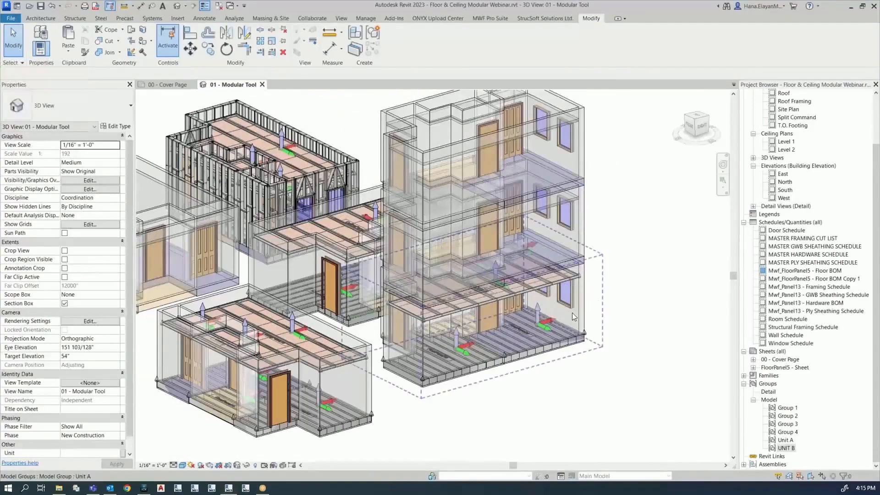
Copy the framing members from the ground-level Unit A group onto the stacked Unit A group at the Roof level.
middle_click_drag(572, 312, 493, 351, "shift")
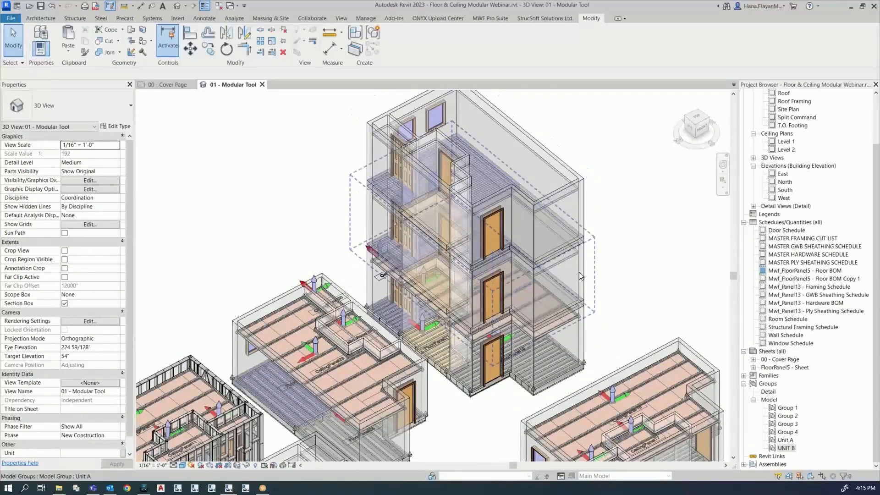
left_click(486, 18)
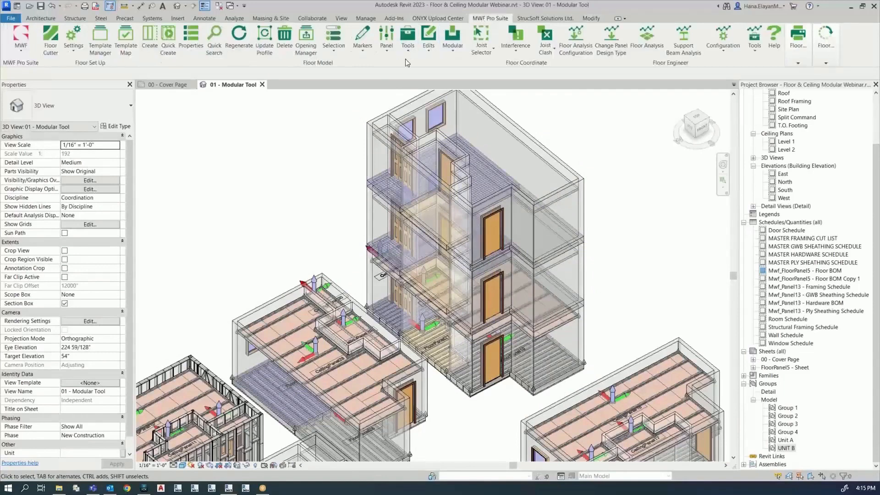
left_click(445, 53)
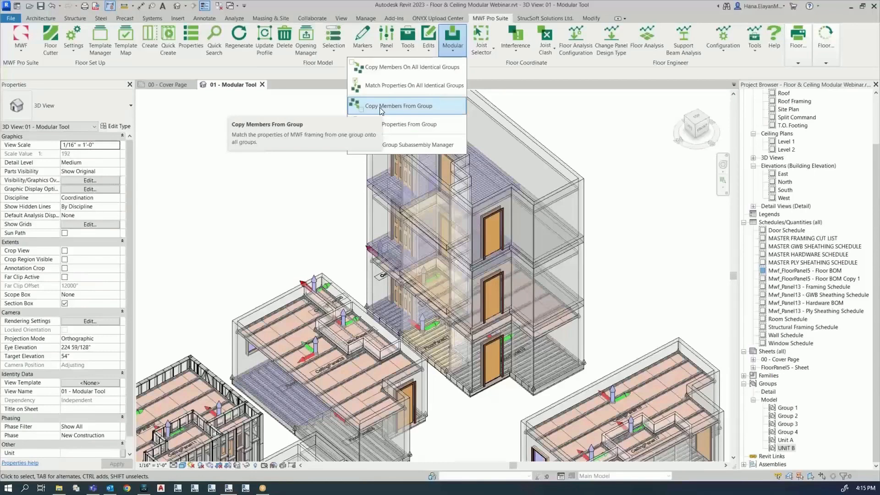
left_click(525, 138)
left_click(530, 141)
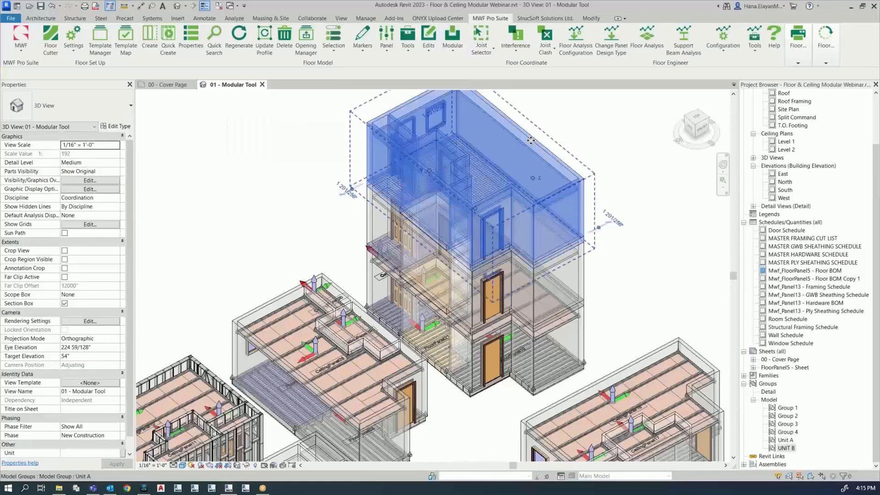
left_click(489, 17)
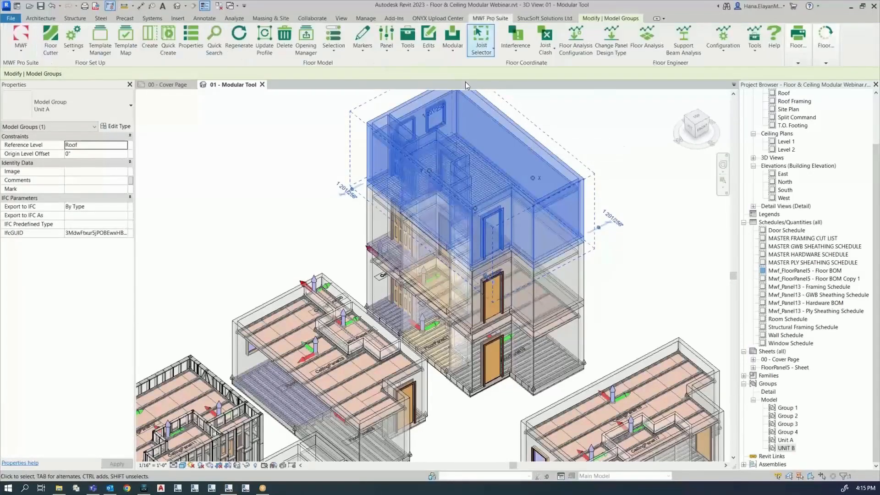
left_click(450, 54)
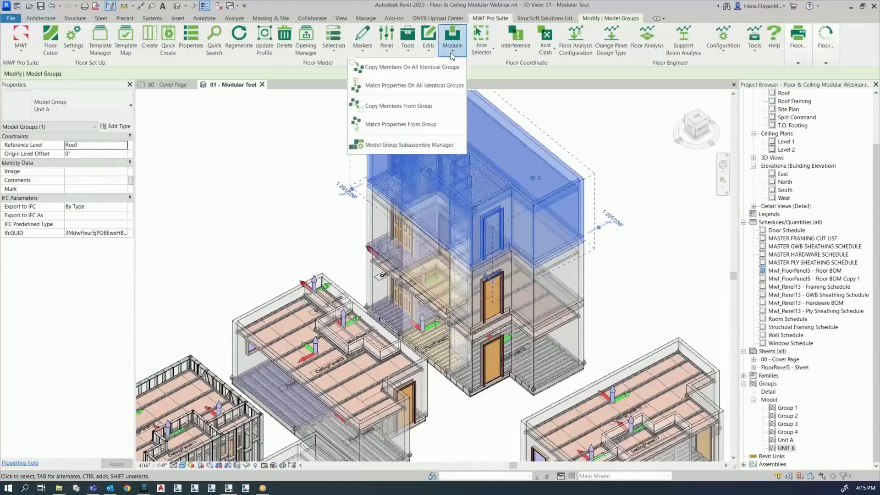
left_click(389, 106)
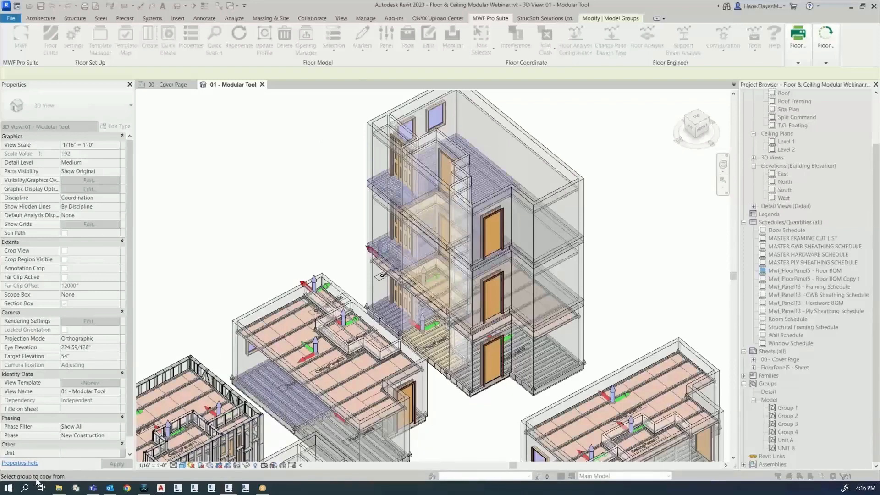
left_click(524, 379)
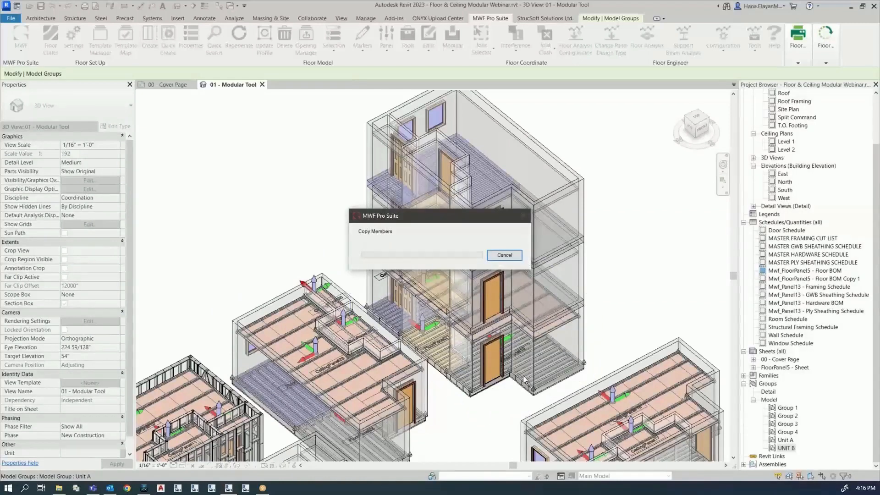
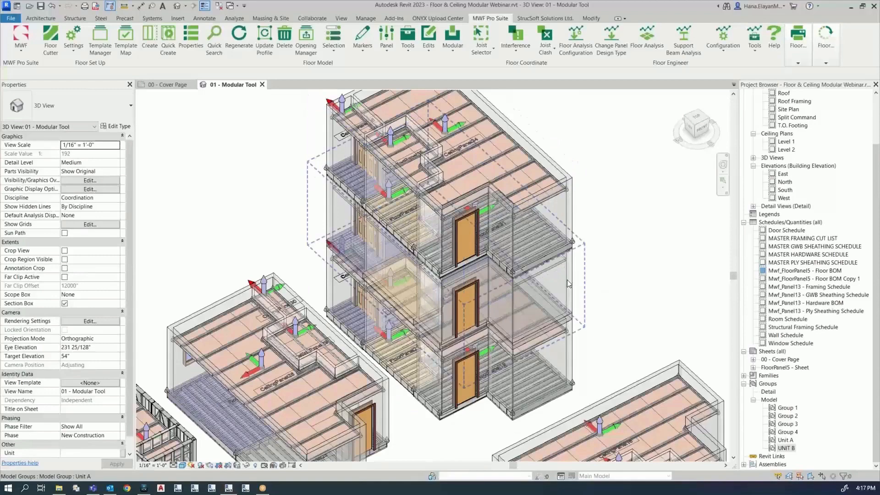
scroll(619, 281, "down", 2)
middle_click_drag(618, 280, 542, 216)
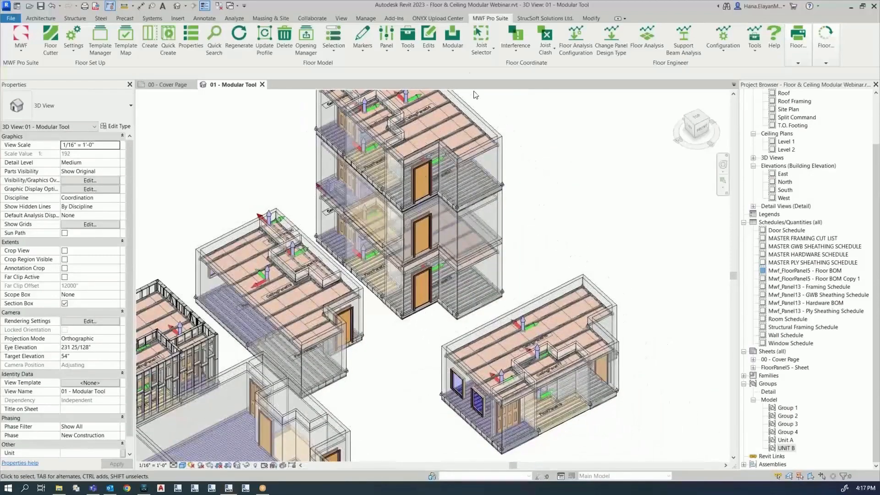
left_click(450, 51)
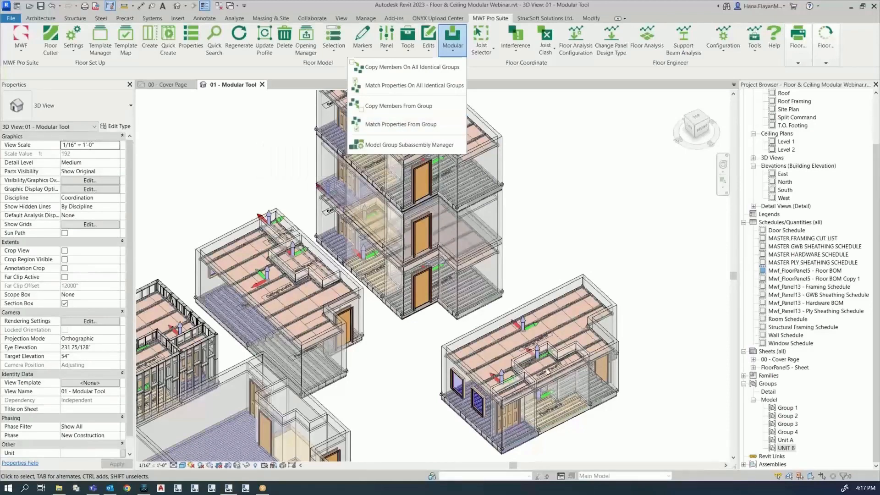
left_click(470, 445)
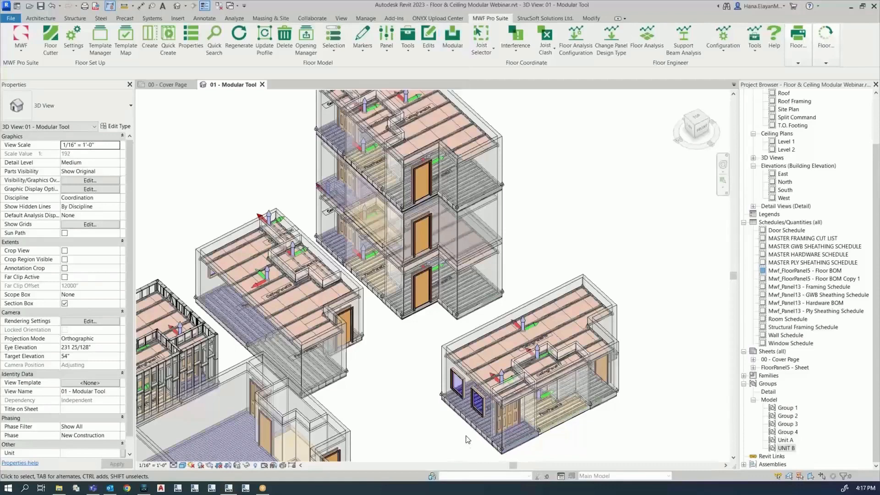
Open the joist settings of FloorPanel14 in the standalone Unit A group that has the two windows.
scroll(474, 431, "up", 4)
scroll(475, 431, "up", 3)
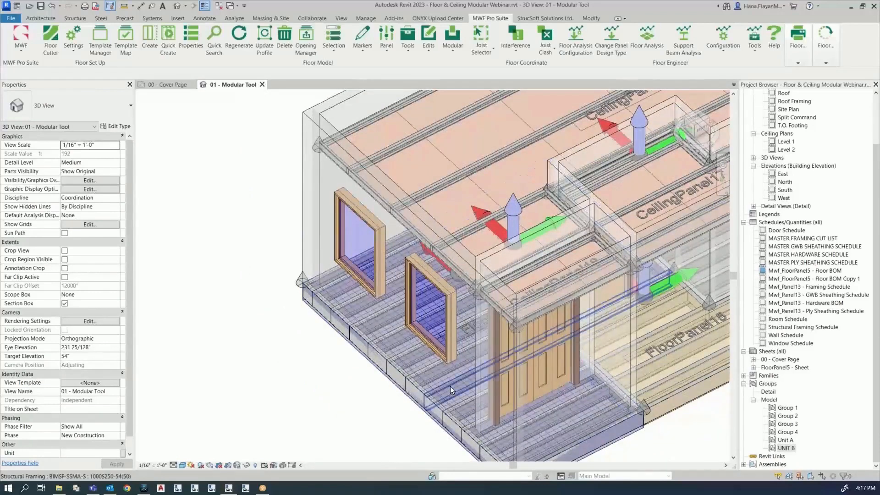
left_click(450, 387)
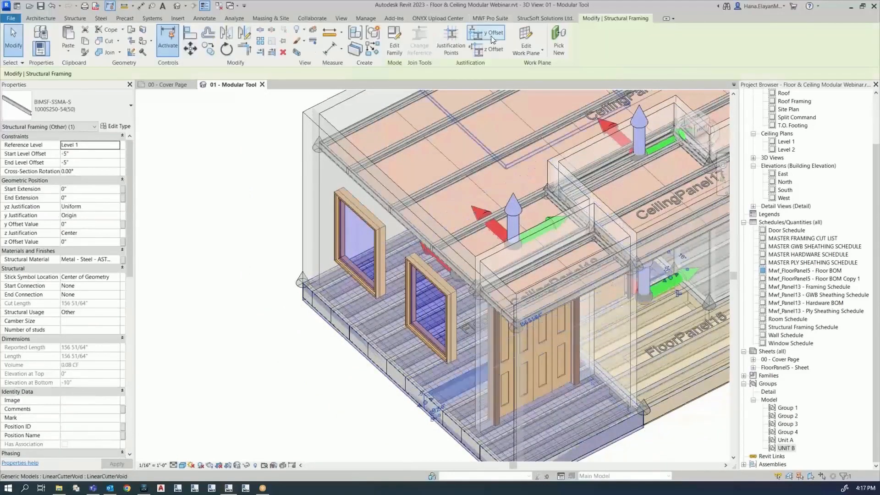
left_click(482, 18)
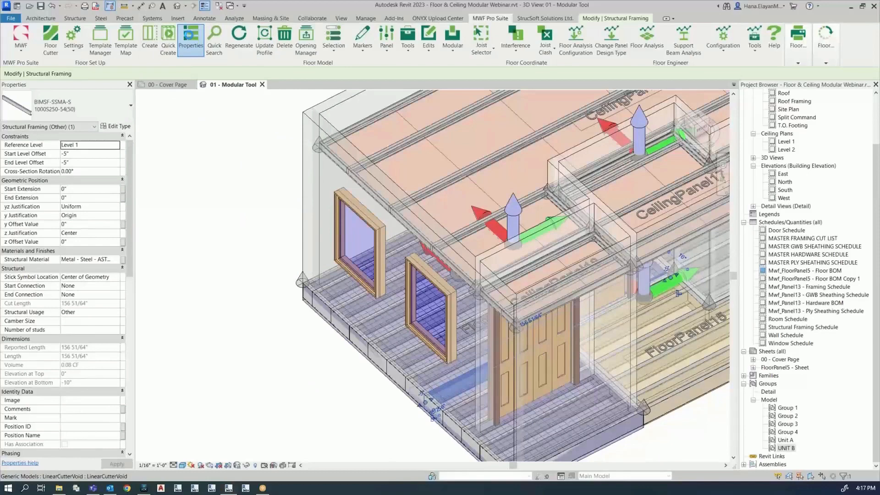
left_click(191, 39)
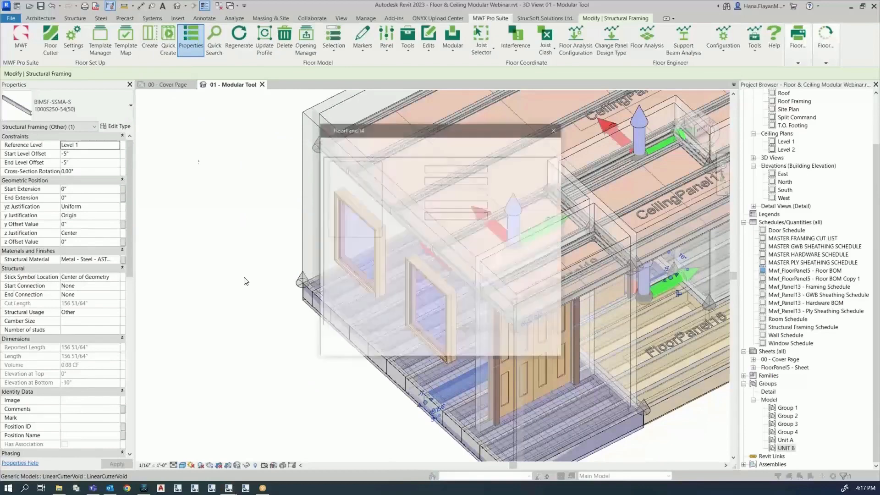
left_click(366, 149)
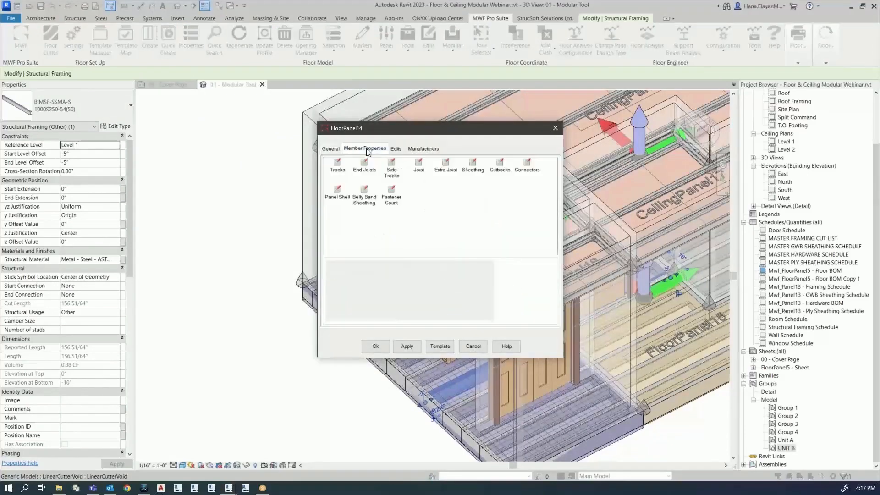
double_click(419, 164)
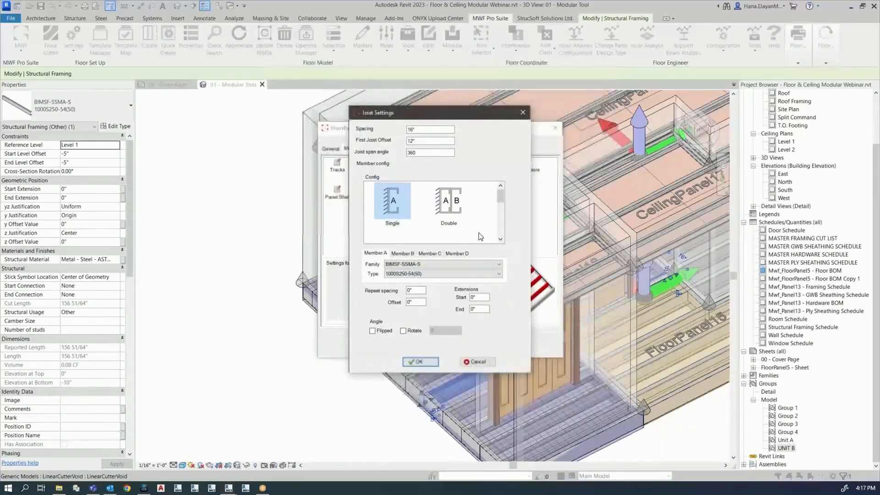
Change the panel's joists to the Triple configuration with 24" spacing and apply the changes to the floor panel.
left_click(499, 240)
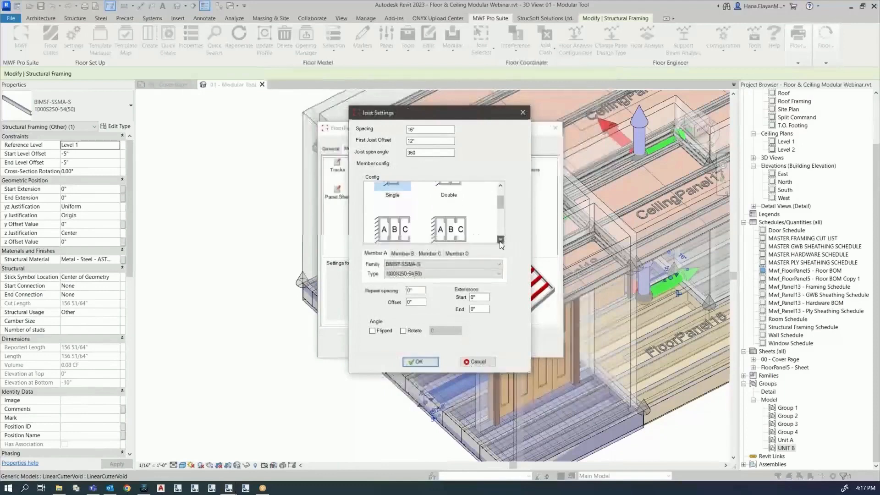
left_click(389, 221)
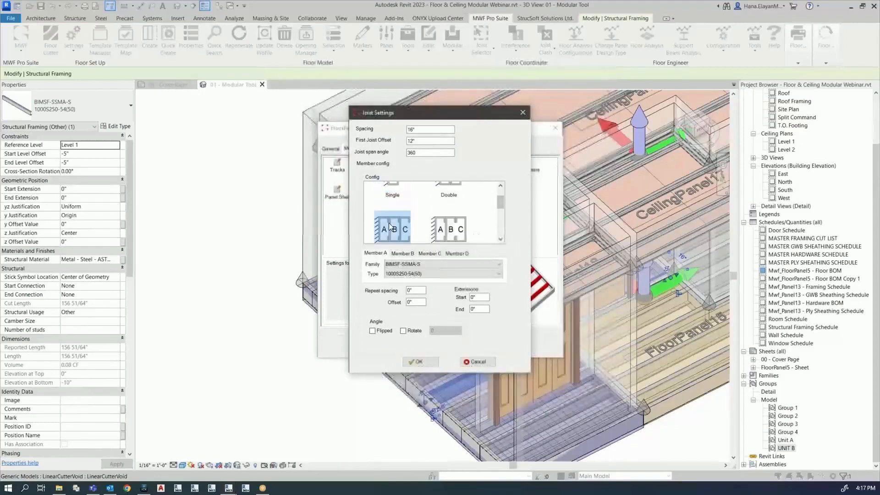
left_click(401, 253)
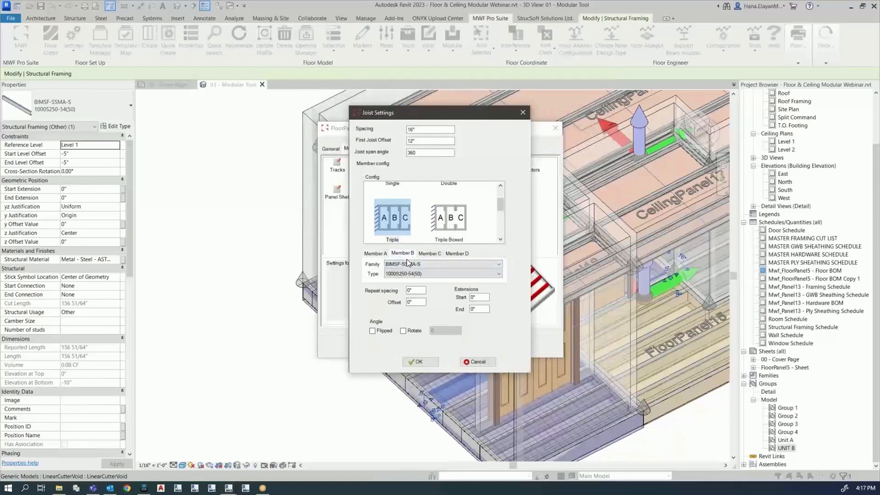
left_click(429, 253)
double_click(419, 128)
type("2")
type("'")
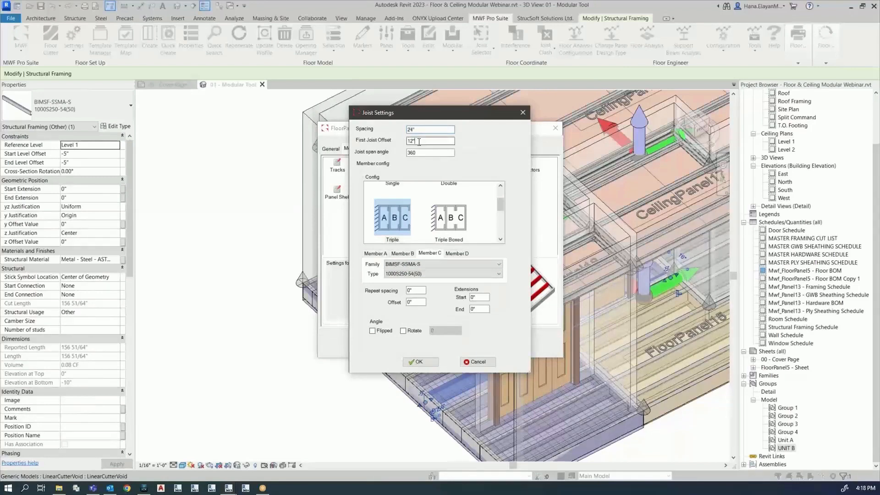
left_click(415, 362)
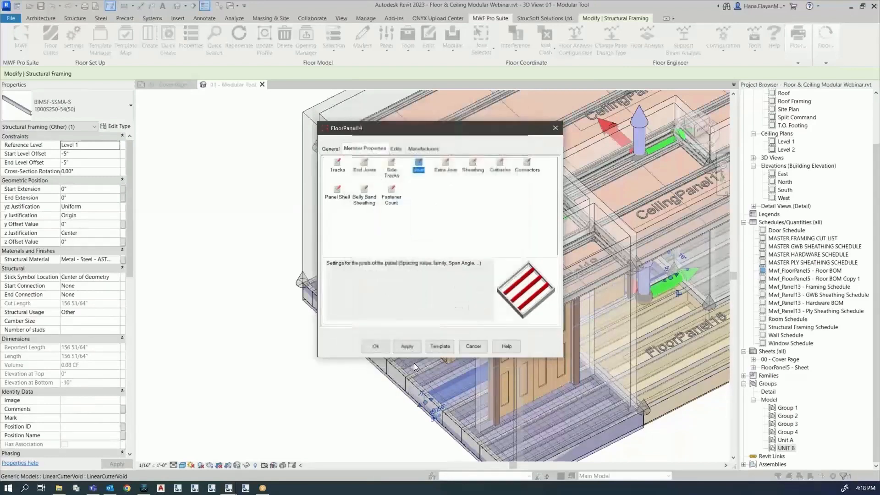
left_click(375, 349)
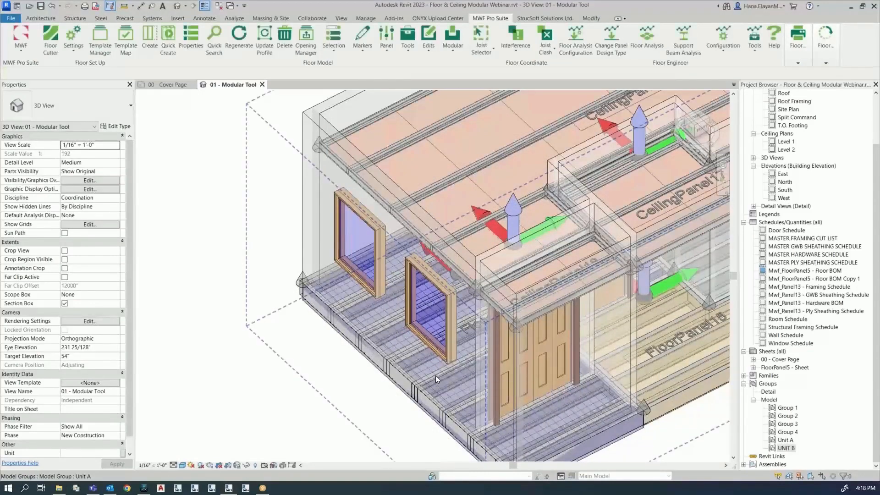
Match the Roof-level Unit A group's panel properties from the standalone Unit A group that has the two windows.
scroll(436, 378, "down", 5)
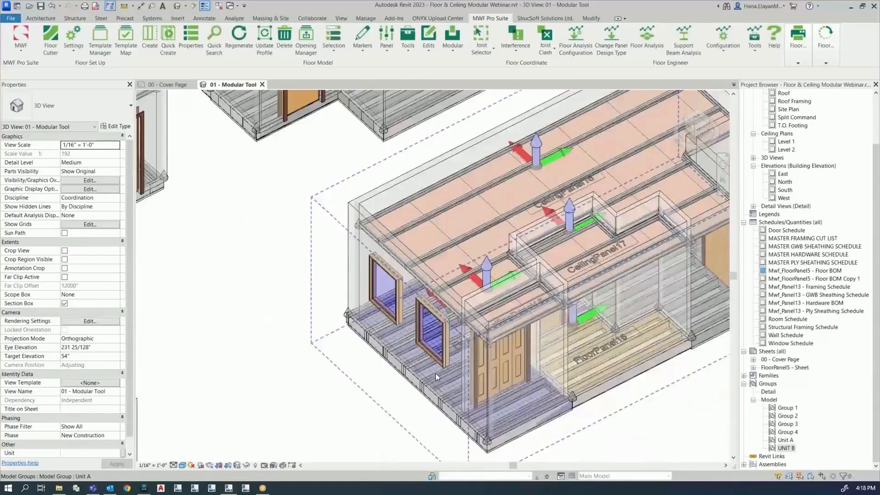
scroll(436, 376, "up", 8)
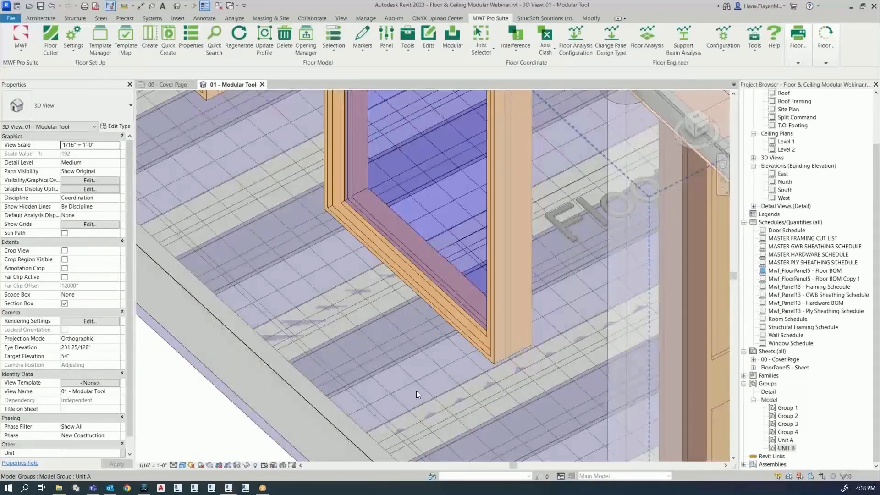
scroll(406, 353, "down", 6)
middle_click_drag(402, 339, 491, 355)
scroll(491, 356, "down", 2)
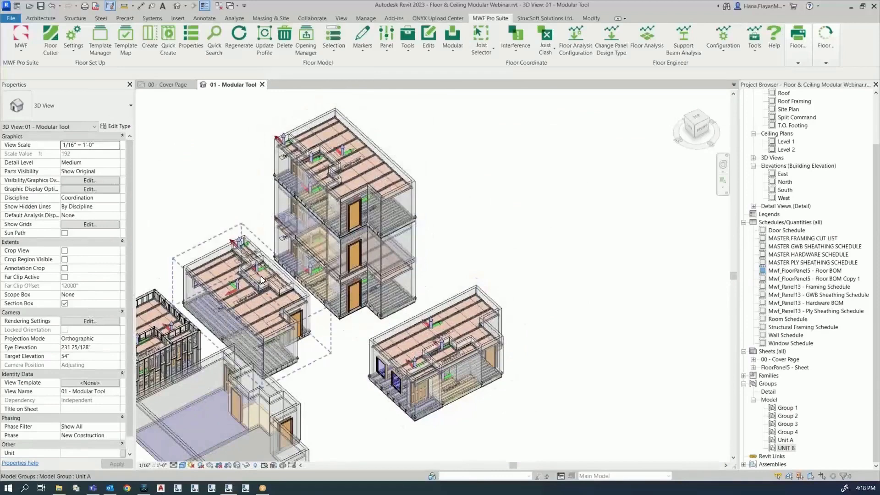
left_click(358, 180)
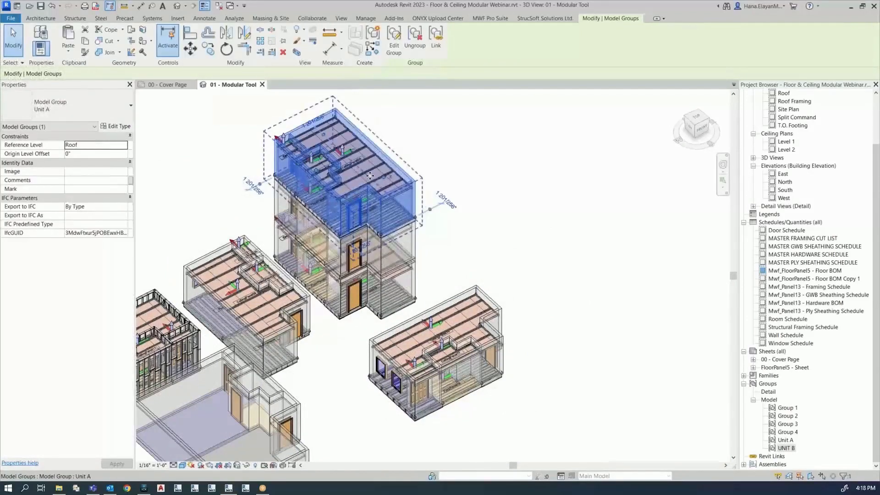
left_click_drag(358, 180, 369, 170)
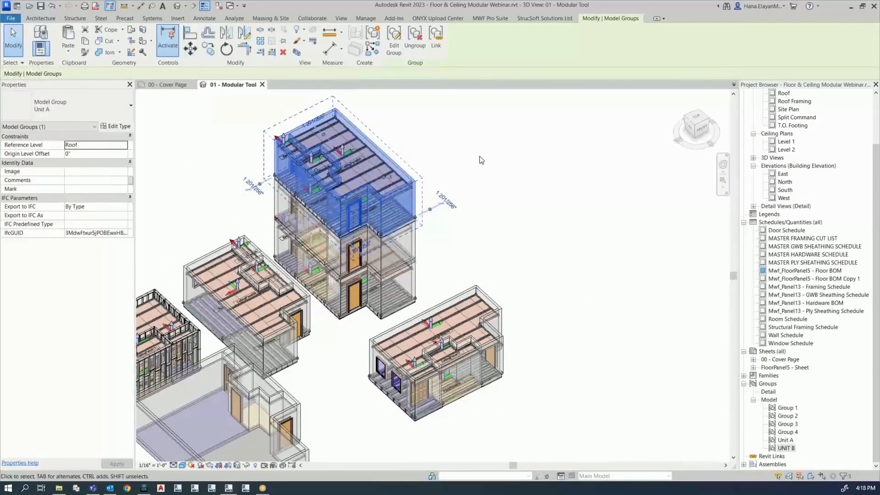
left_click(491, 18)
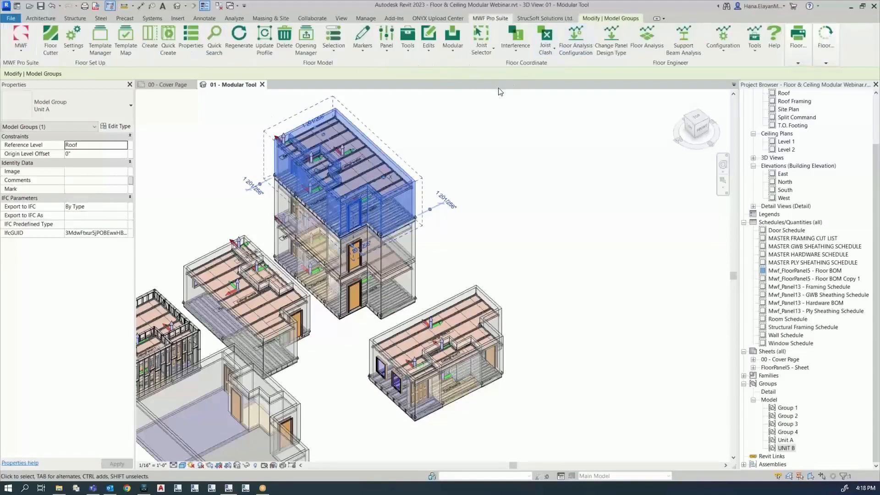
left_click(452, 57)
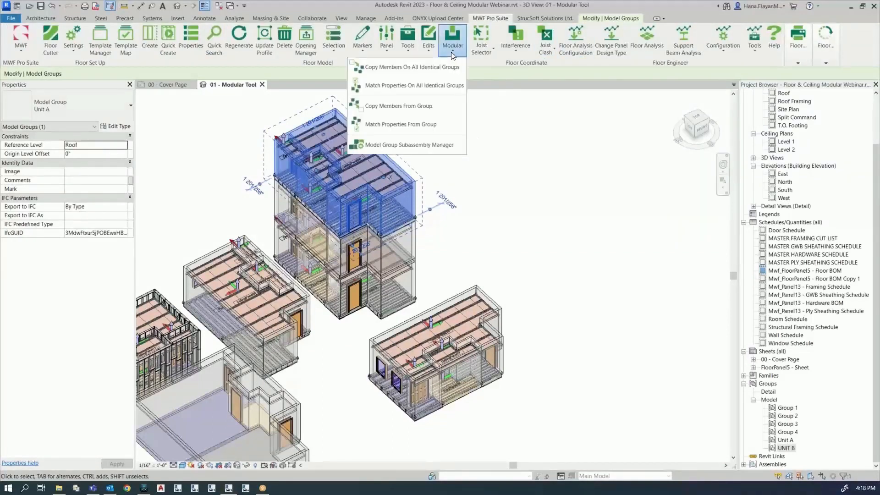
left_click(402, 124)
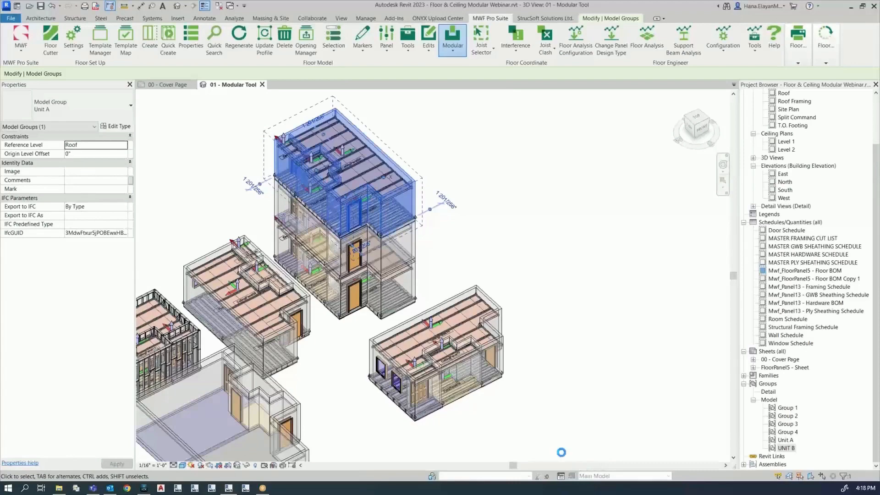
left_click(487, 364)
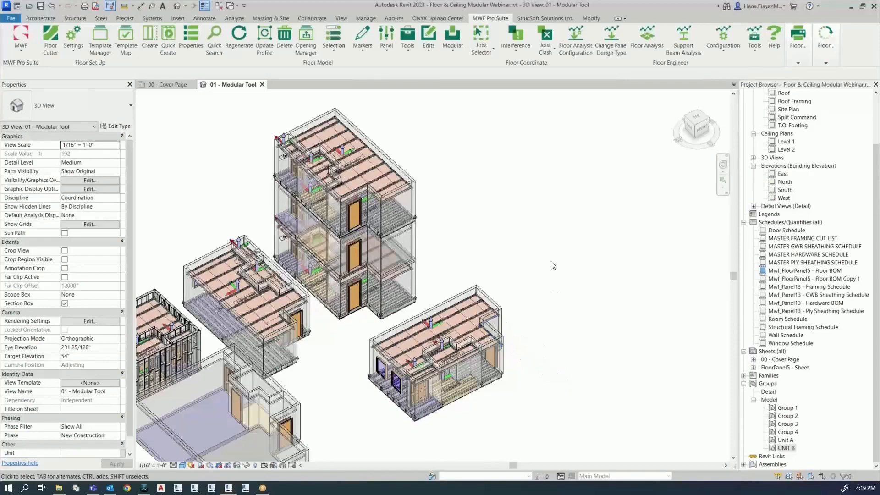
Examine the floor joists of the Roof-level Unit A group and compare them with the ground-level group in the stack.
scroll(431, 178, "up", 5)
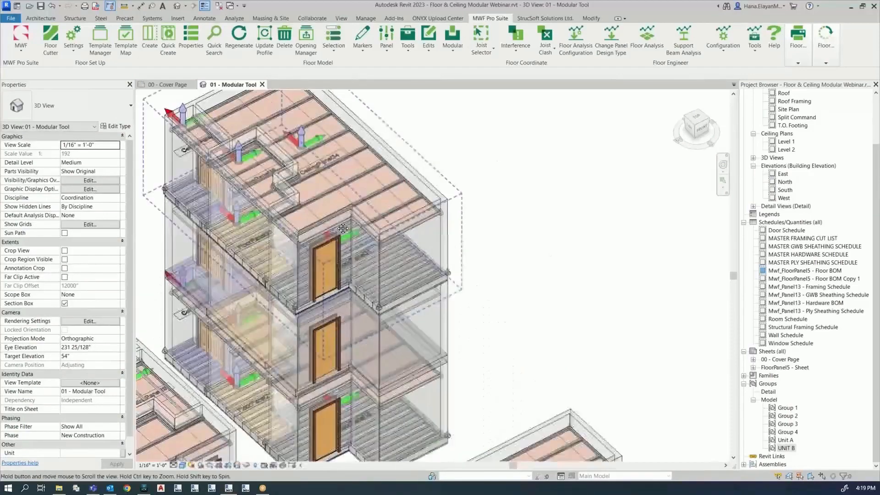
middle_click_drag(455, 369, 445, 301)
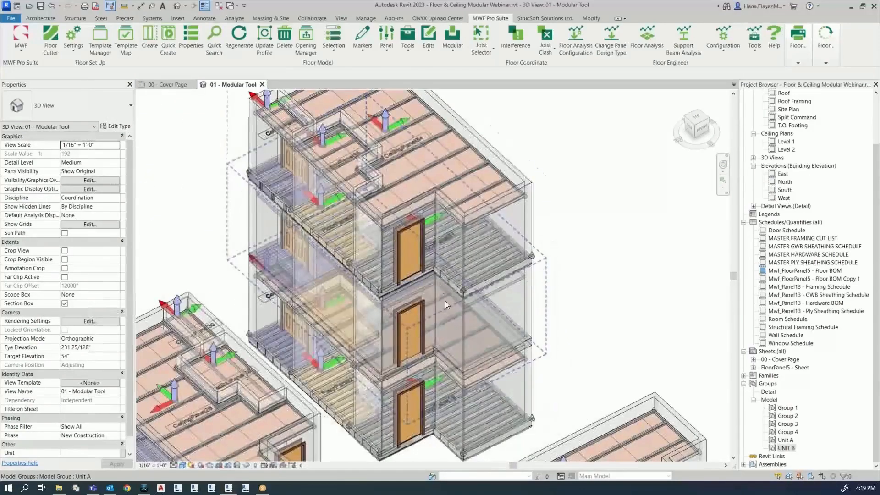
scroll(248, 158, "up", 6)
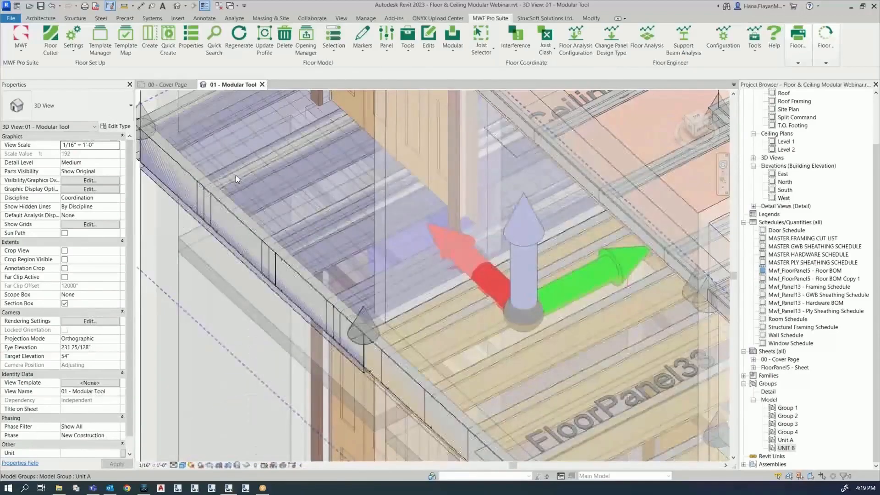
scroll(248, 176, "down", 8)
scroll(243, 277, "up", 8)
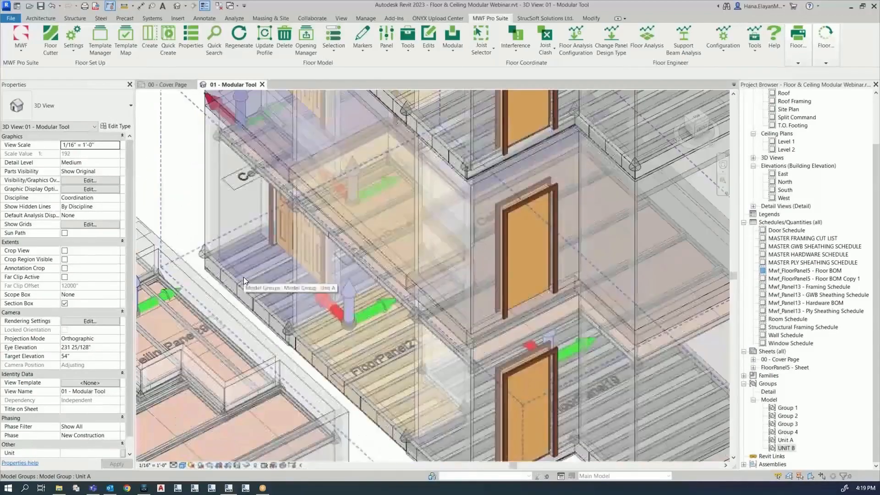
scroll(246, 277, "down", 8)
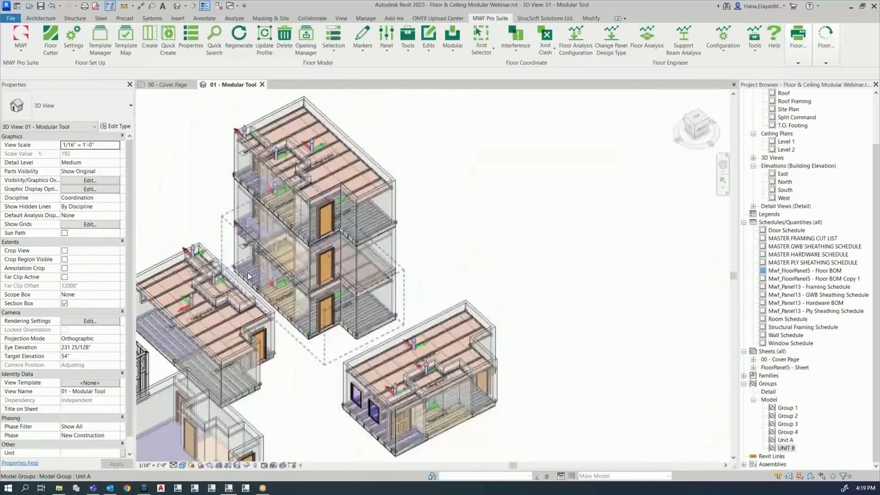
middle_click_drag(247, 272, 302, 288)
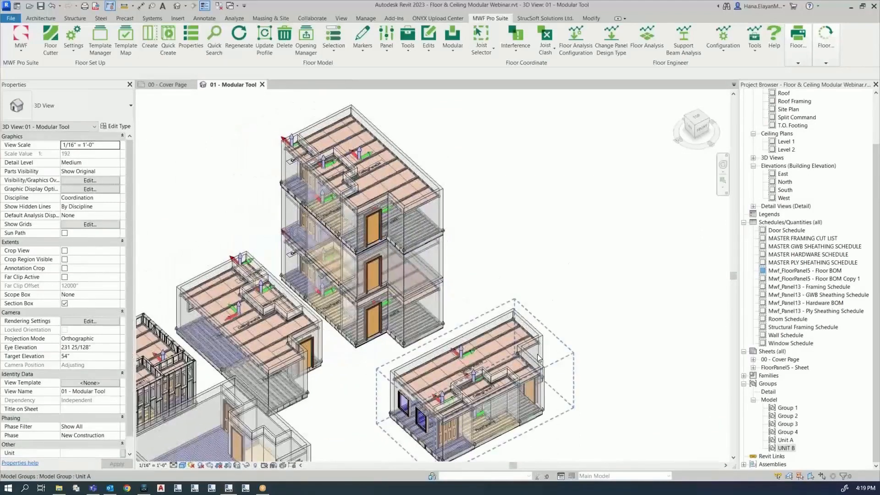
Try to match properties from a group with the rear standalone and the lowest stacked Unit A groups both selected.
left_click(281, 389)
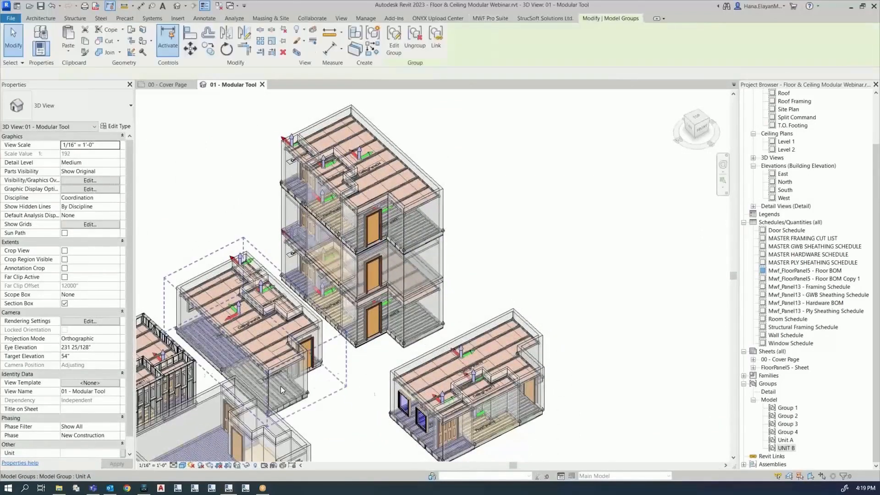
left_click(430, 321, "ctrl")
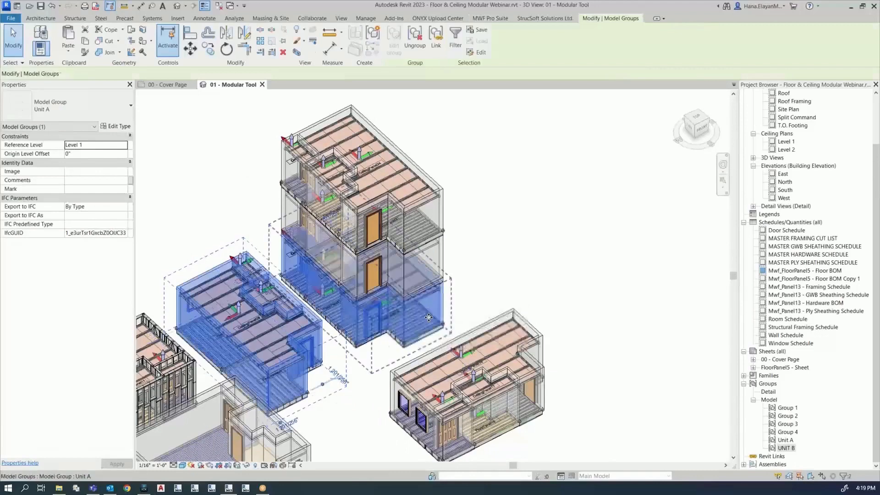
left_click(489, 19)
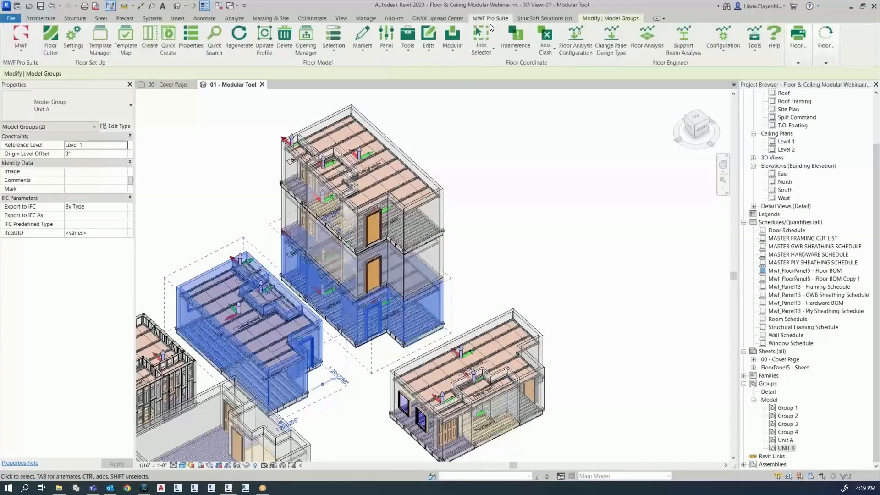
left_click(456, 51)
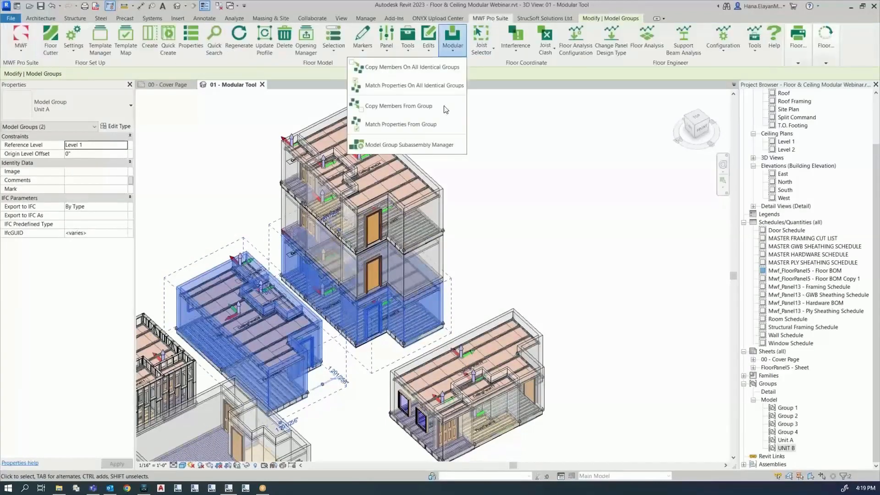
left_click(392, 128)
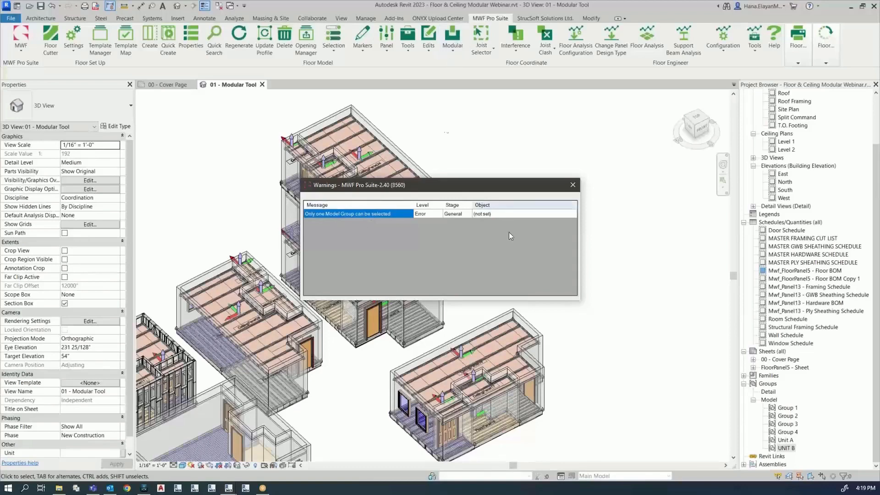
left_click(573, 185)
scroll(595, 254, "down", 3)
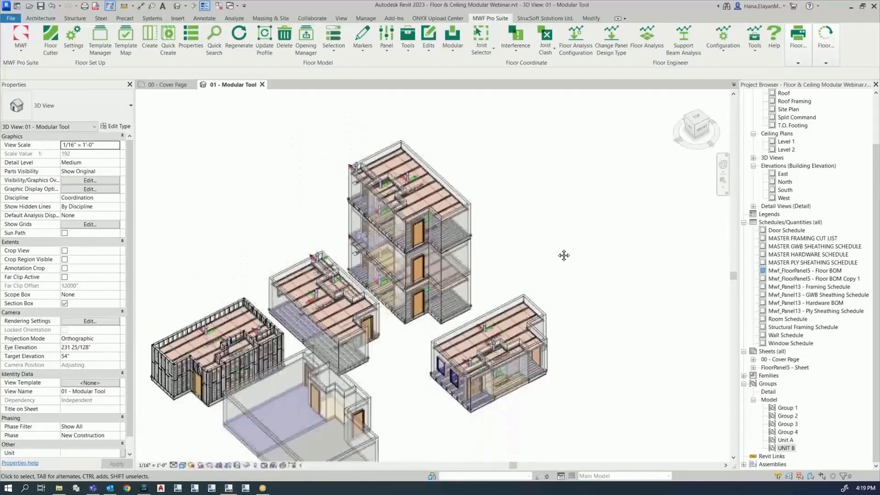
middle_click_drag(564, 253, 593, 220)
left_click(452, 40)
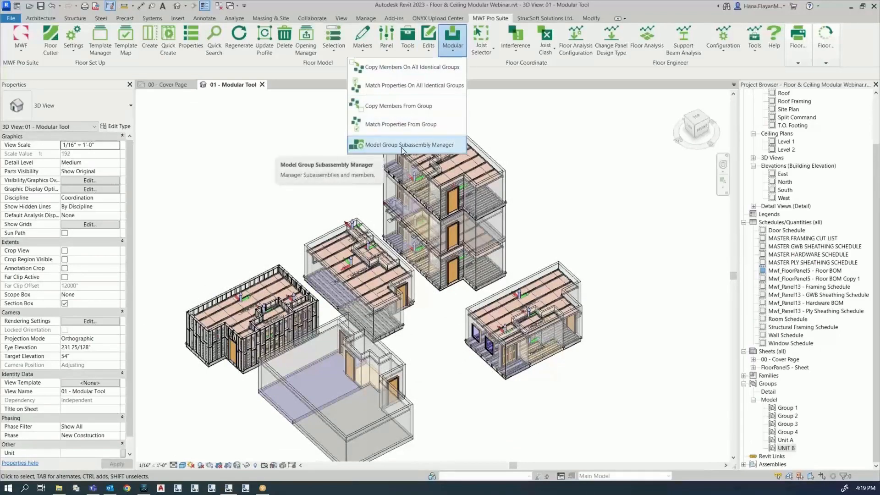
scroll(415, 417, "up", 5)
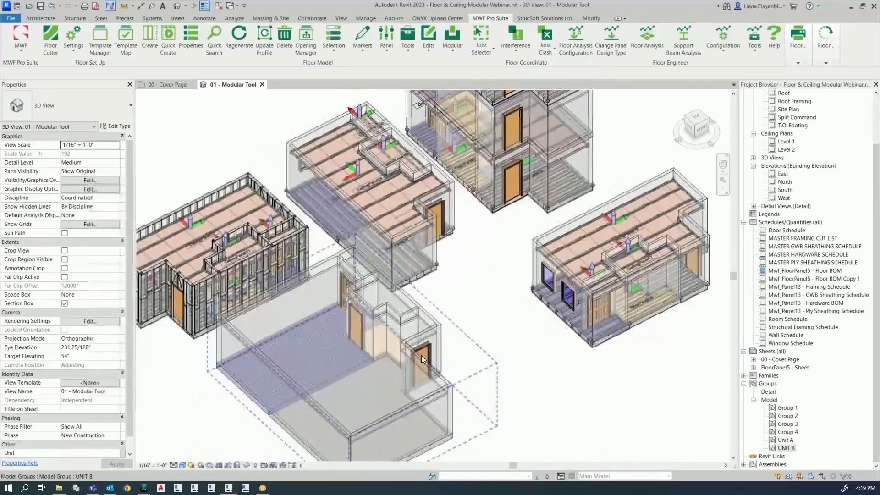
Delete the unframed UNIT B model group in front of the standalone Unit A groups.
left_click(422, 355)
key("Delete")
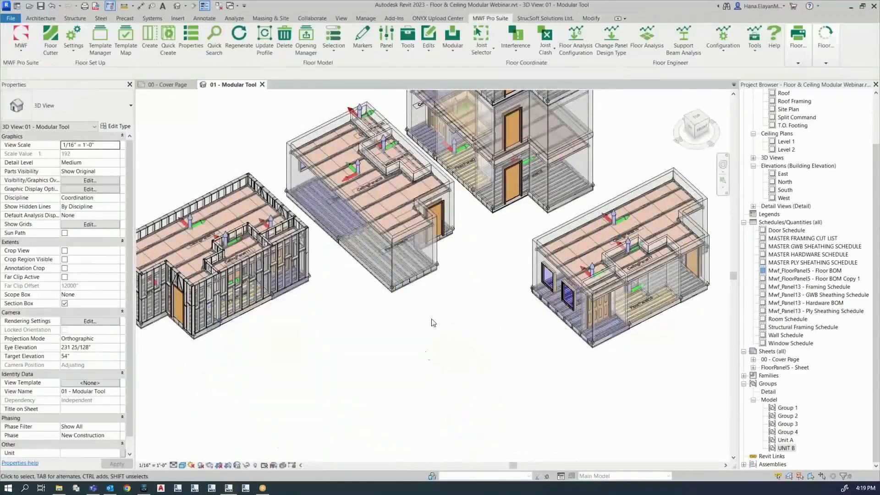
Open the Model Group Subassembly Manager with the rear standalone Unit A group's ceiling framing in close view.
middle_click_drag(431, 320, 424, 408)
scroll(401, 278, "up", 5)
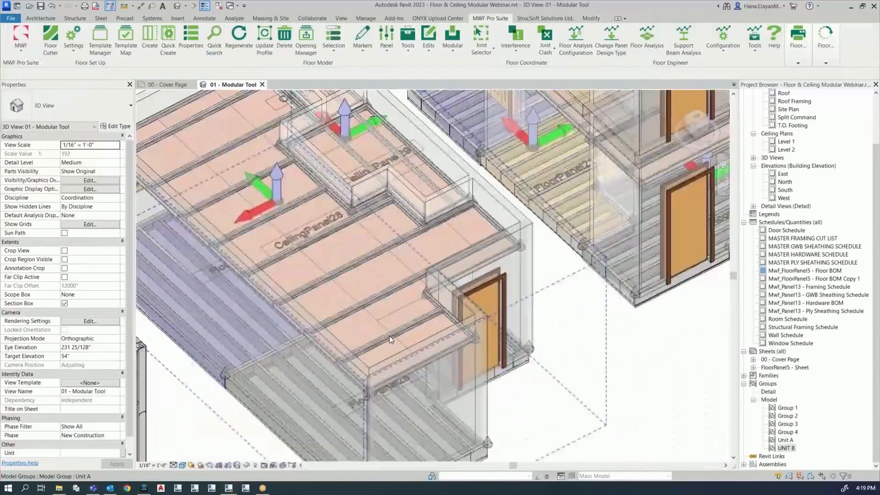
scroll(389, 338, "up", 4)
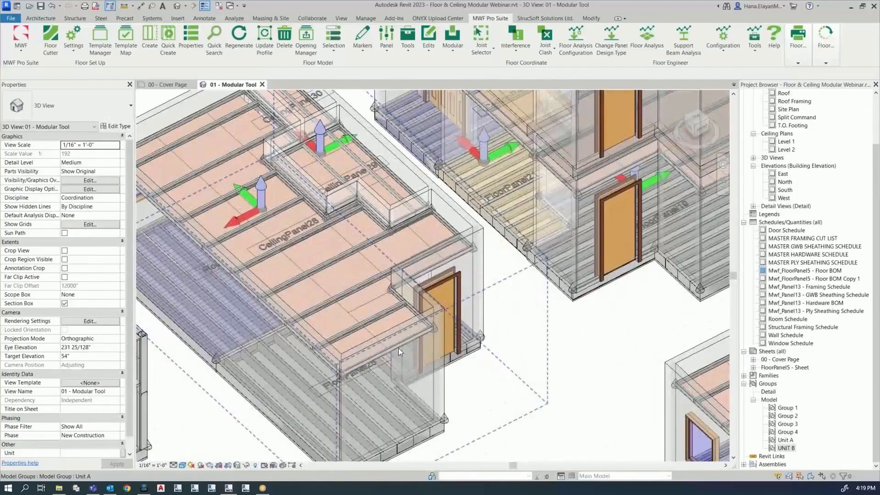
middle_click_drag(375, 332, 422, 347)
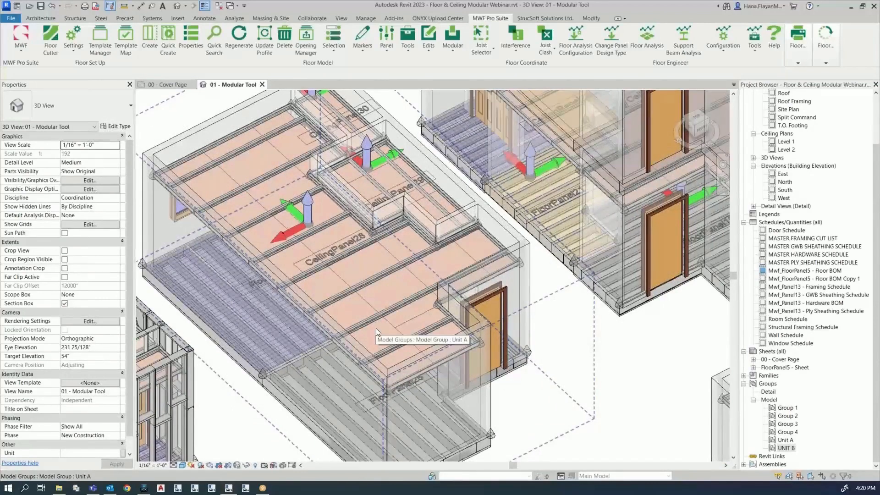
left_click(452, 39)
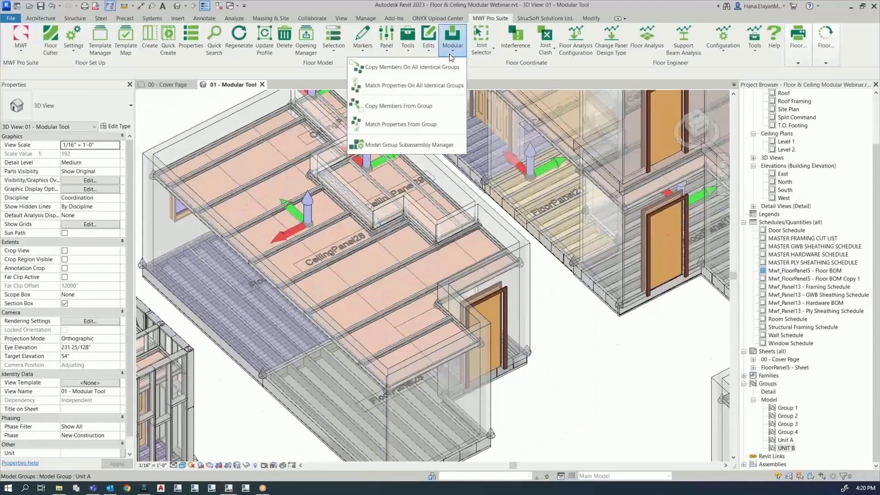
left_click(392, 144)
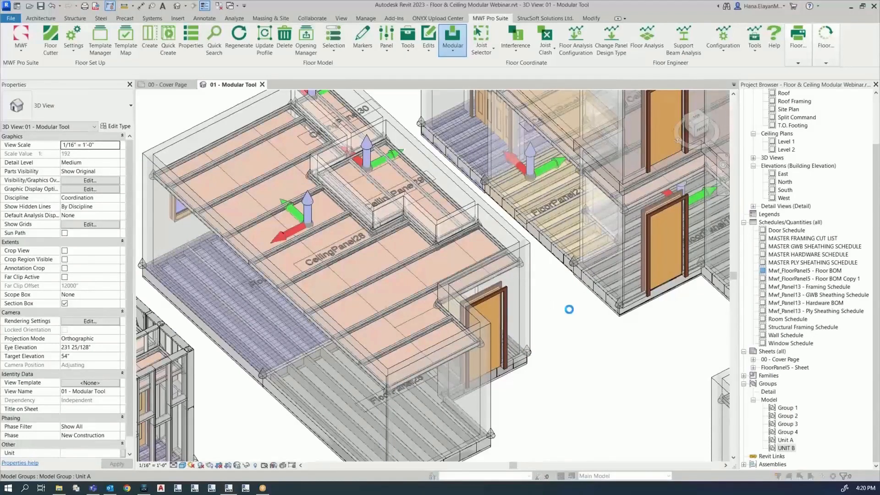
left_click_drag(422, 145, 481, 130)
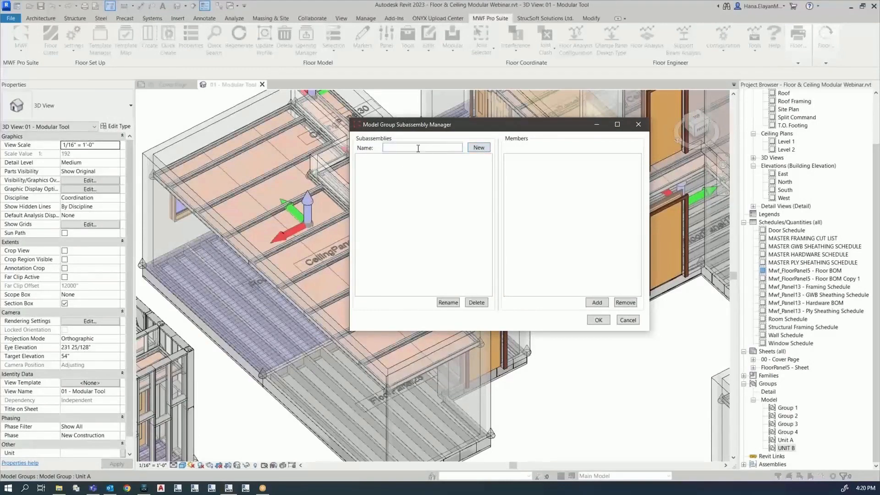
Create a new subassembly named Test01, without a space in the name.
left_click(387, 148)
left_click(478, 147)
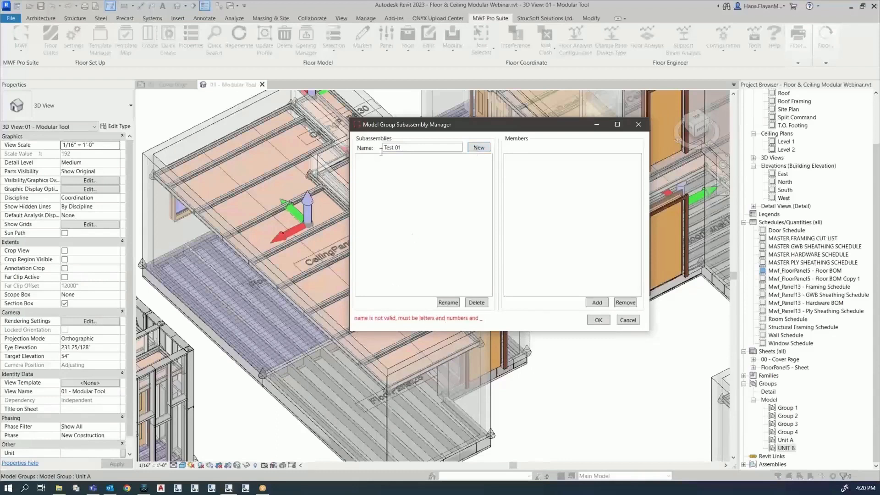
left_click(398, 147)
key("Left")
key("Left")
key("BackSpace")
left_click(477, 147)
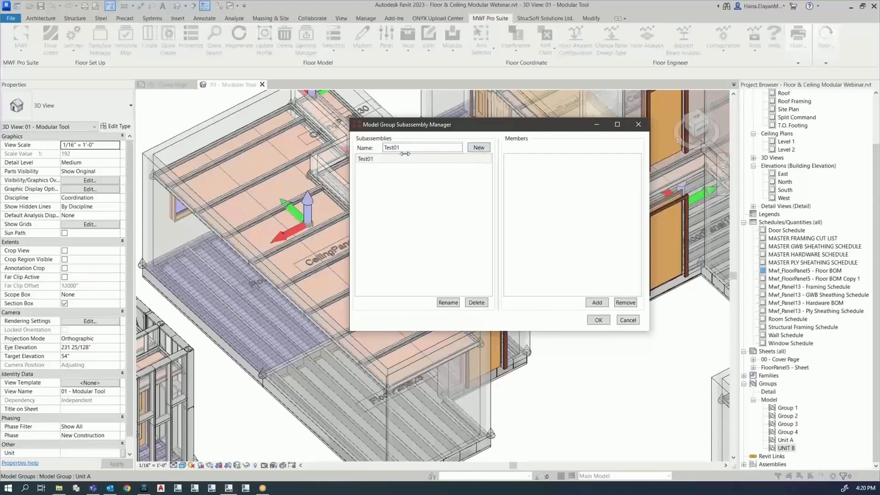
Start adding members to the Test01 subassembly, picking the ceiling joist nearest the front end of the Unit A group.
left_click(378, 160)
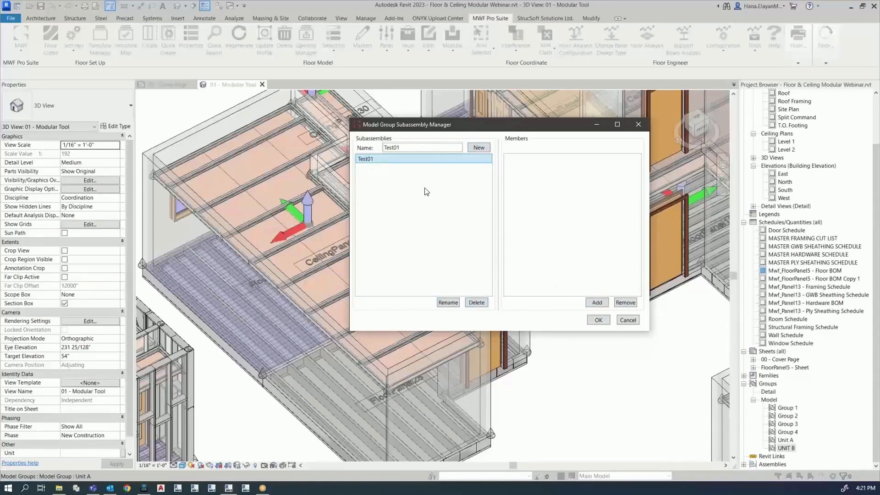
left_click(596, 303)
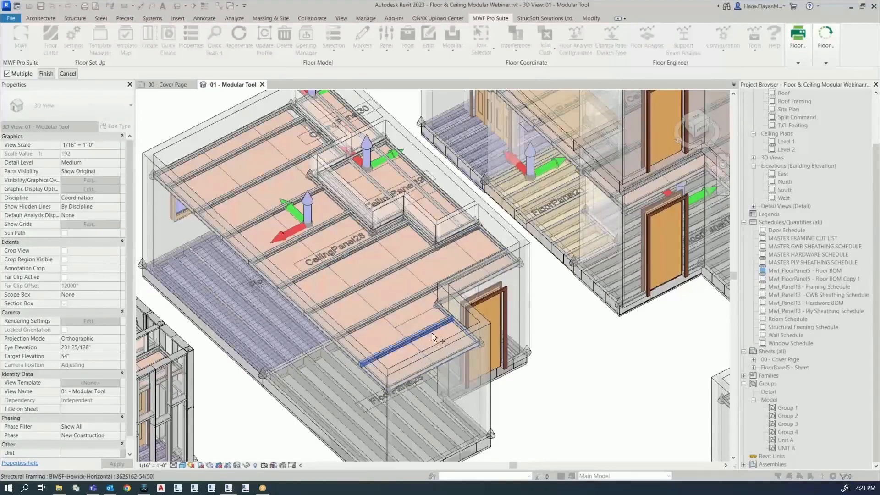
left_click(429, 330)
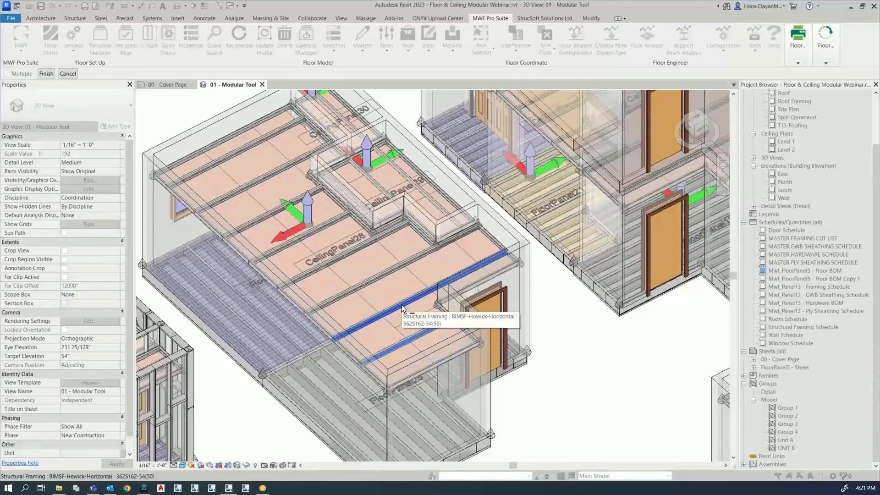
Add the three CeilingPanel28 joists at the end near the door to the Test01 subassembly.
left_click(364, 282)
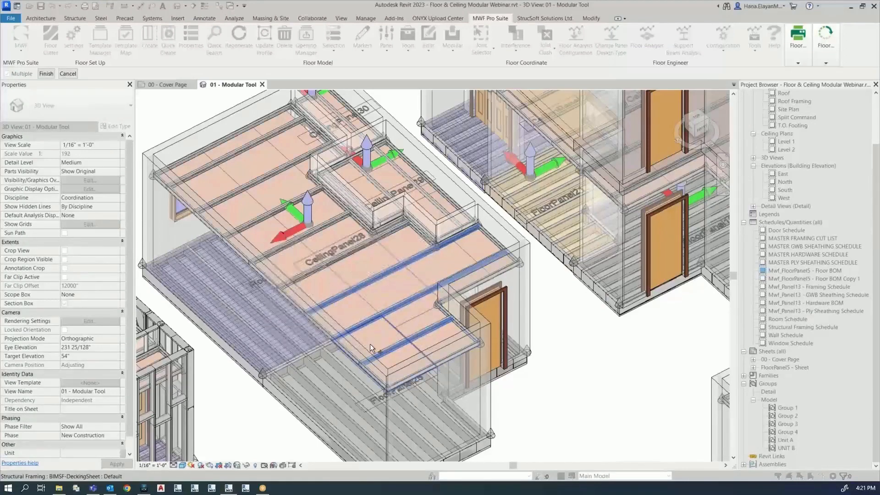
left_click(46, 74)
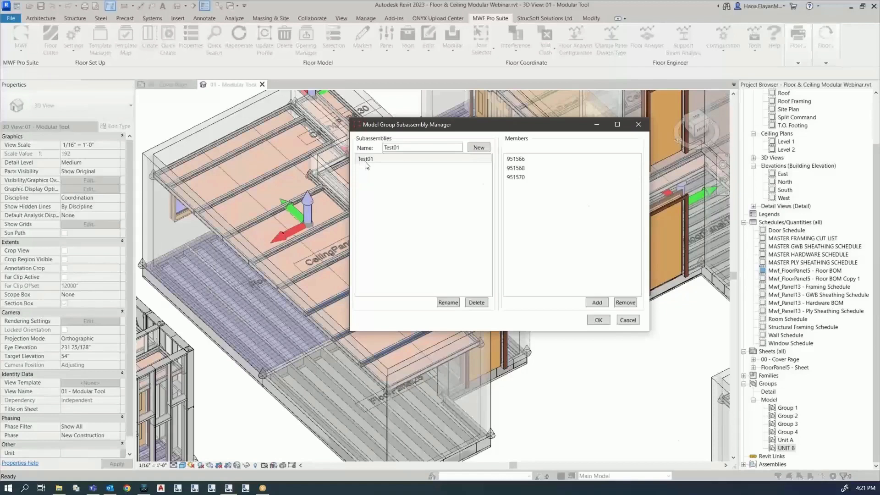
left_click(368, 160)
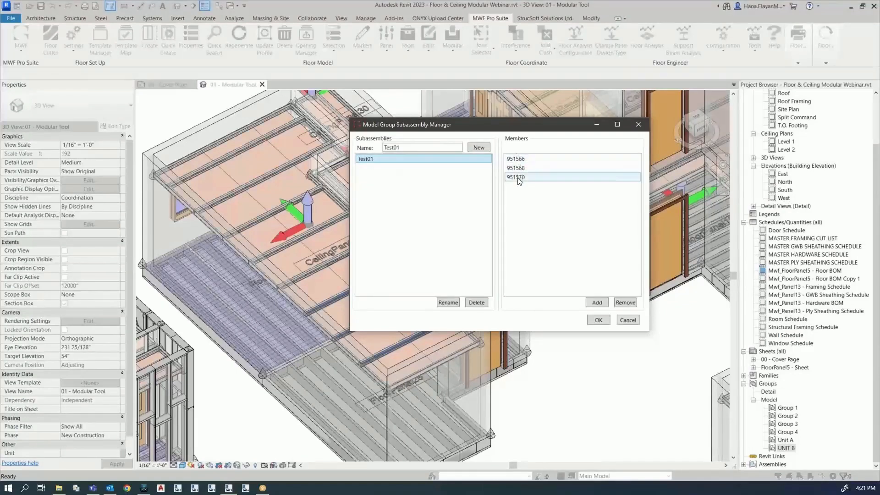
Create a subassembly named Test02 and add three joists at the opposite end of CeilingPanel28 to it.
left_click(410, 146)
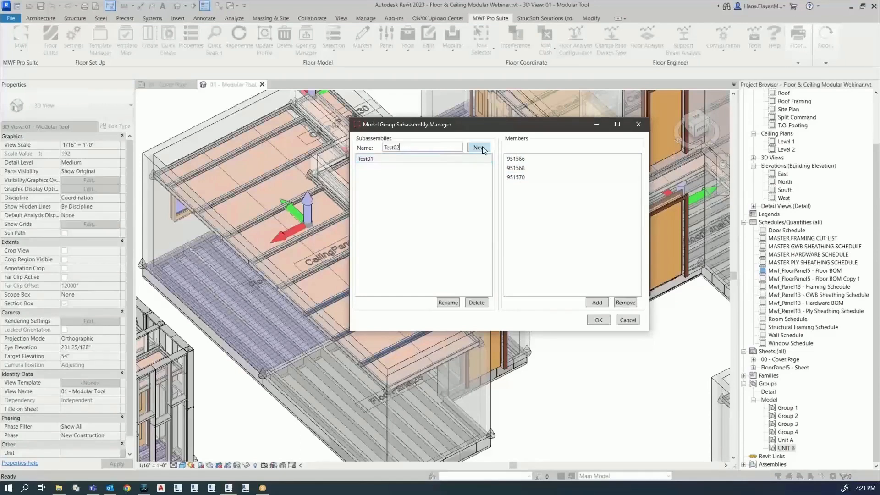
left_click(368, 168)
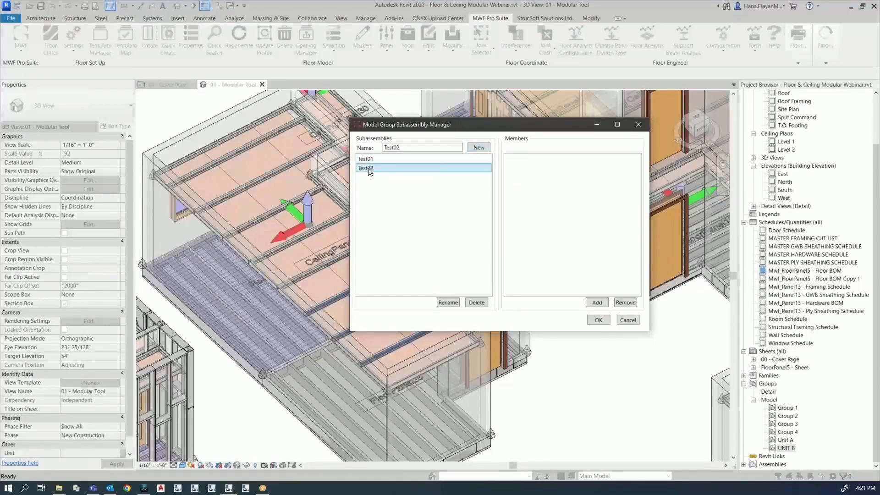
left_click(597, 302)
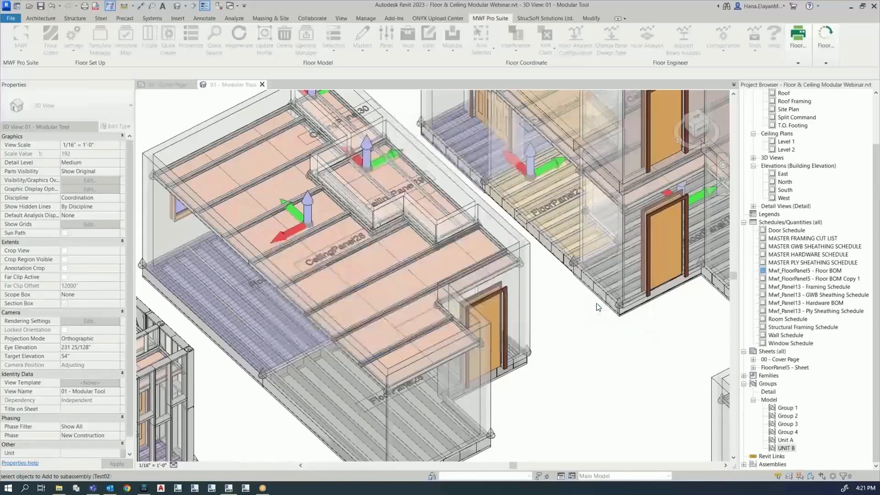
left_click(220, 158)
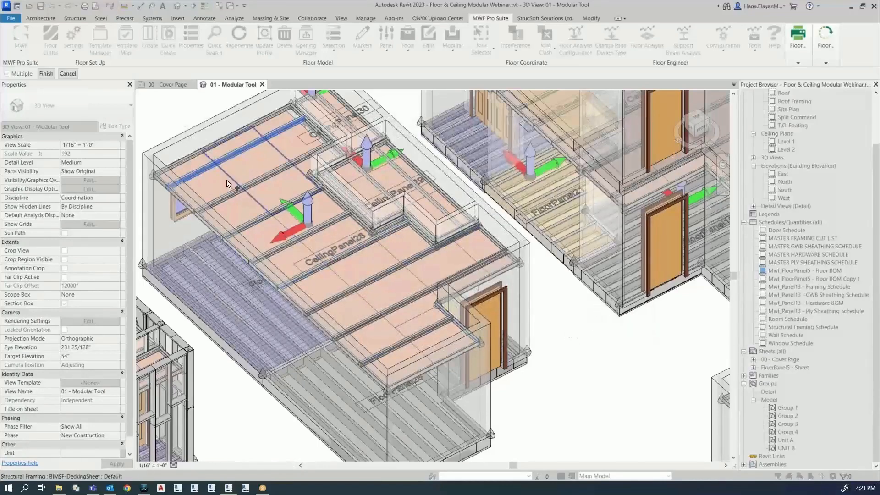
left_click(246, 224)
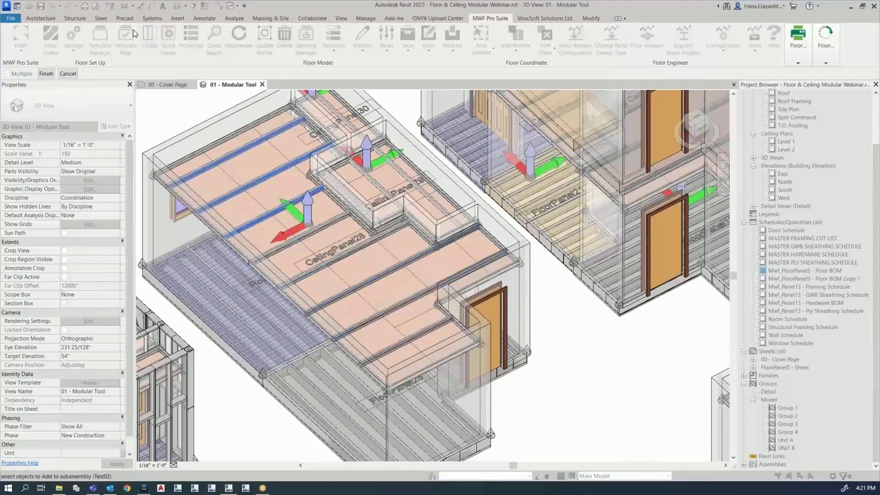
left_click(45, 73)
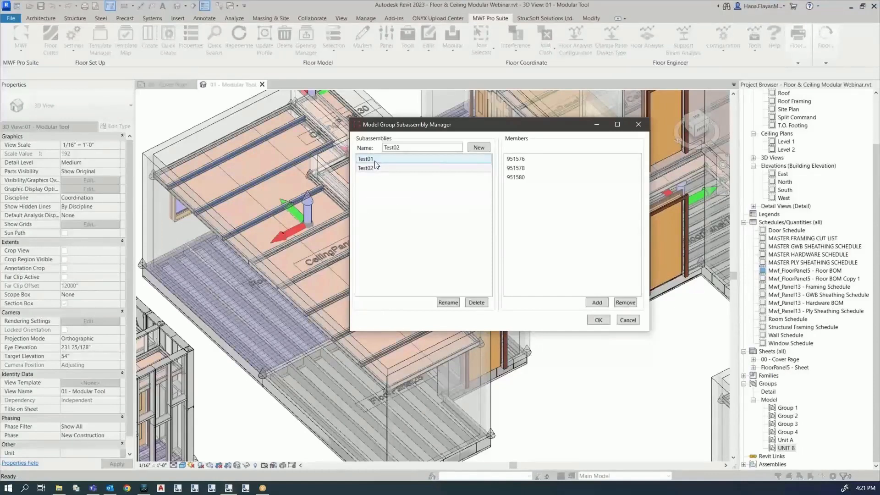
Review the members of Test01 and Test02, and save the model group subassemblies.
left_click(370, 158)
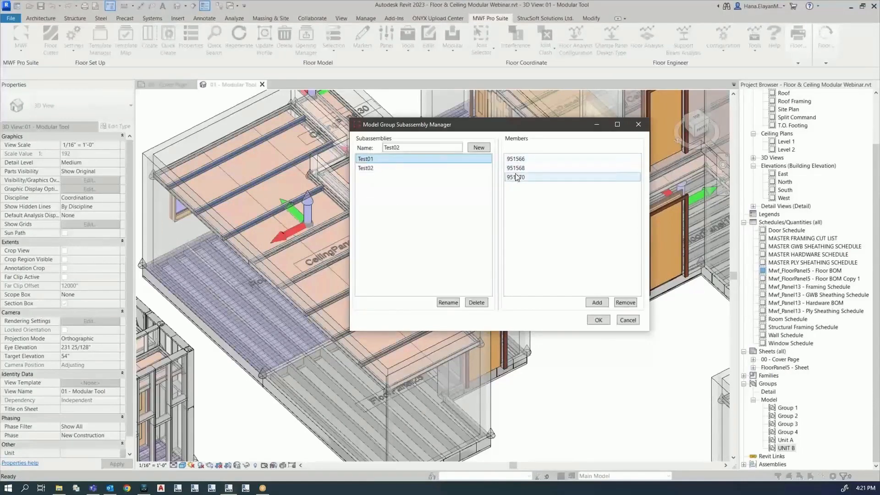
left_click(383, 168)
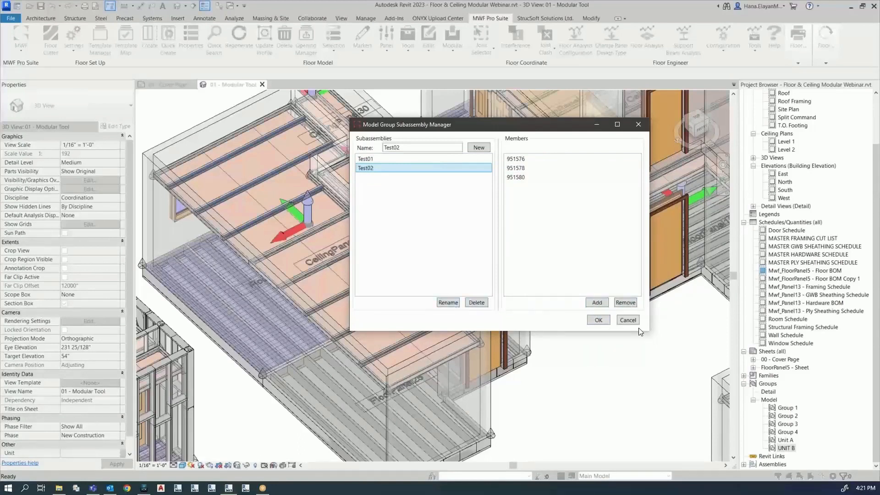
left_click(601, 321)
left_click(599, 320)
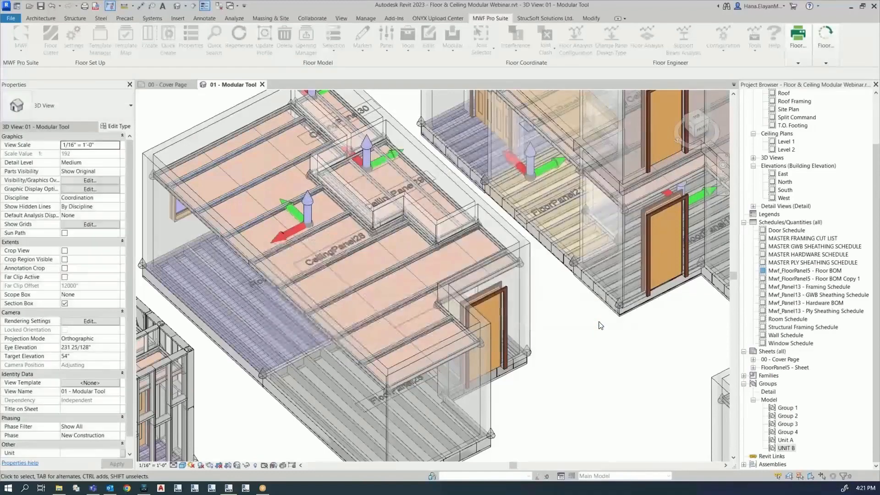
Check the BIMSF_ModelGroupSubassembly value on an end joist, a middle joist and a far-end joist of CeilingPanel28.
key("Tab")
left_click(403, 343)
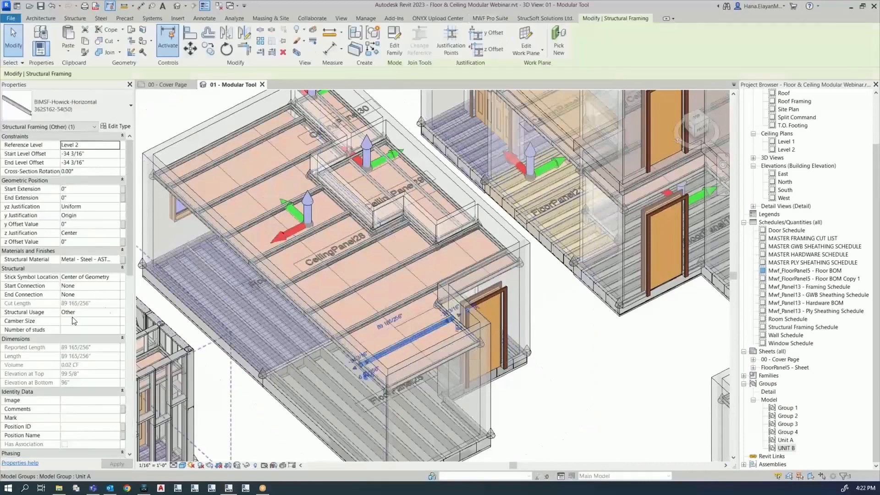
left_click_drag(127, 270, 130, 458)
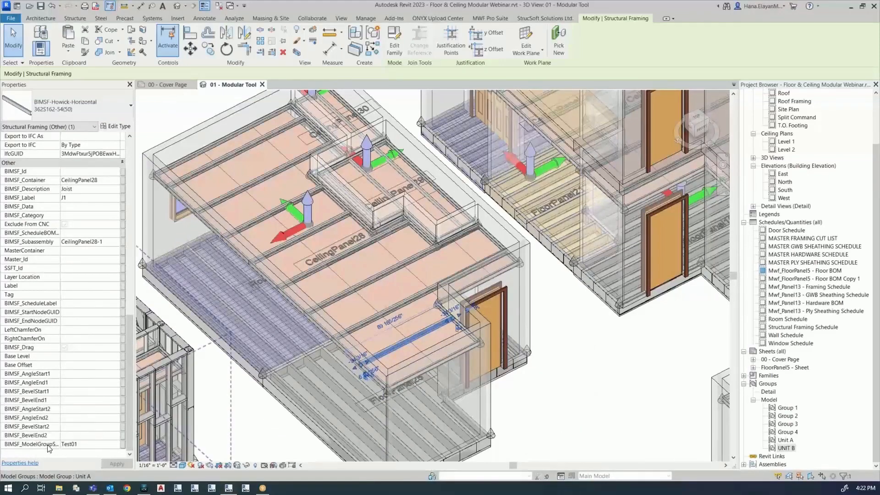
left_click_drag(60, 169, 68, 169)
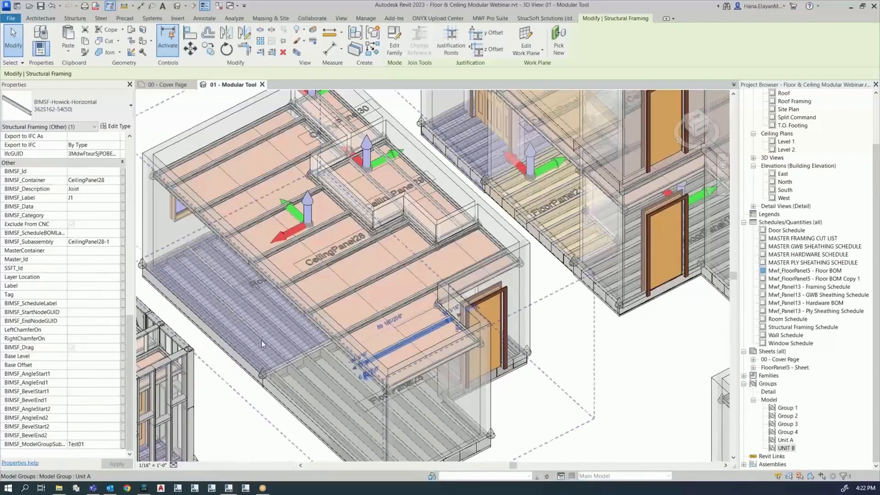
left_click(300, 277)
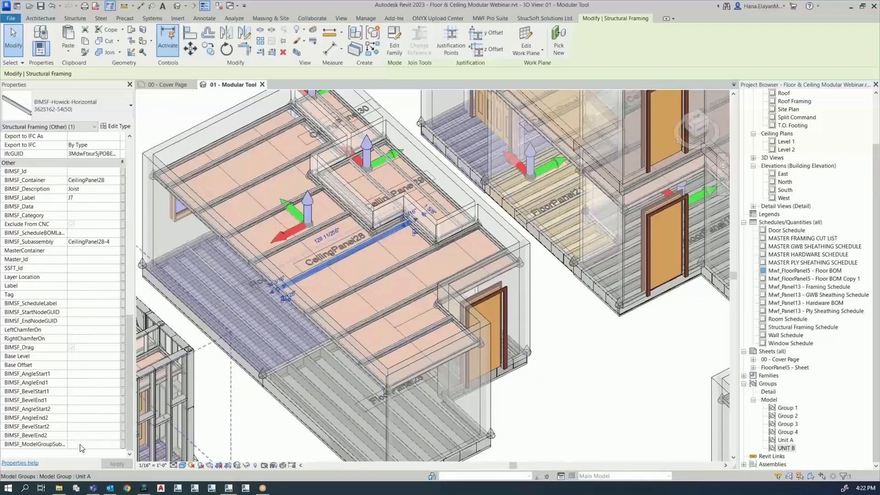
left_click(230, 195)
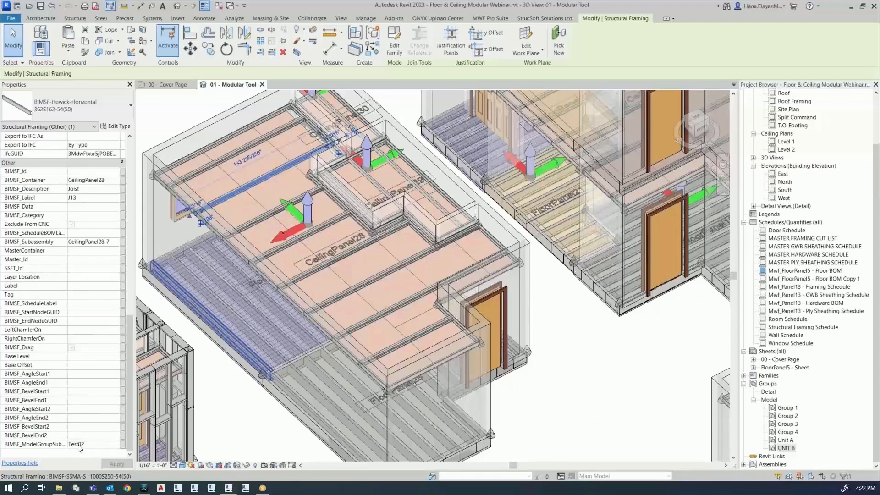
Look over the available Modular commands with all modules in view, and go back to the 00 - Cover Page sheet.
scroll(442, 229, "down", 1)
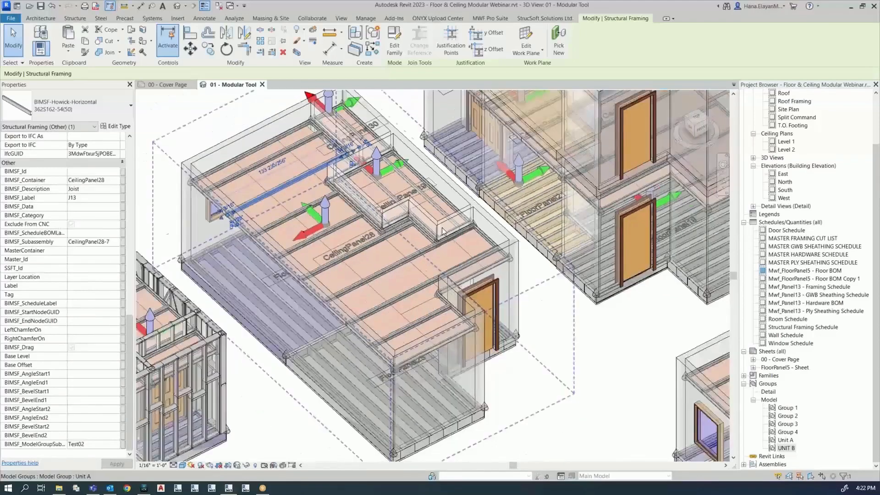
scroll(441, 227, "down", 6)
left_click(490, 18)
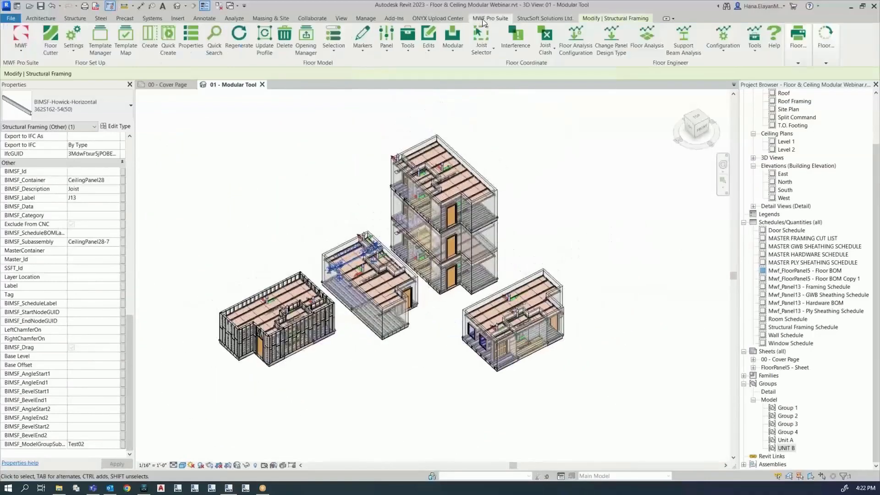
left_click(446, 48)
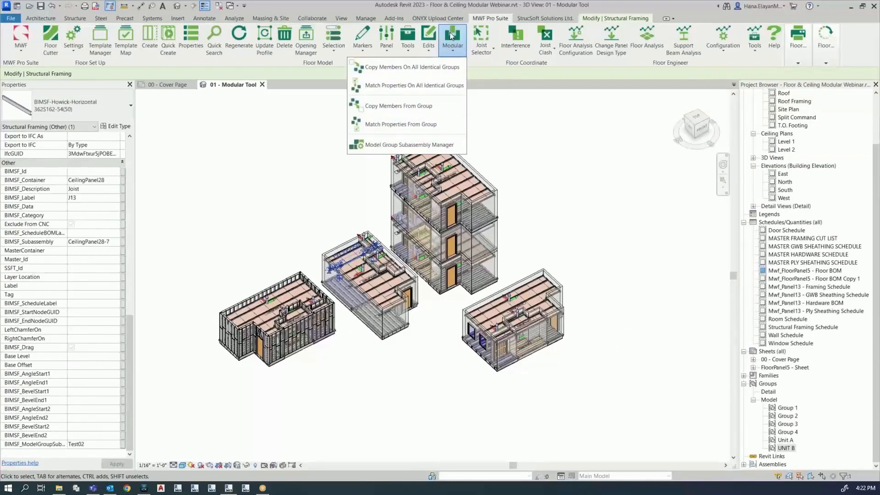
left_click(172, 84)
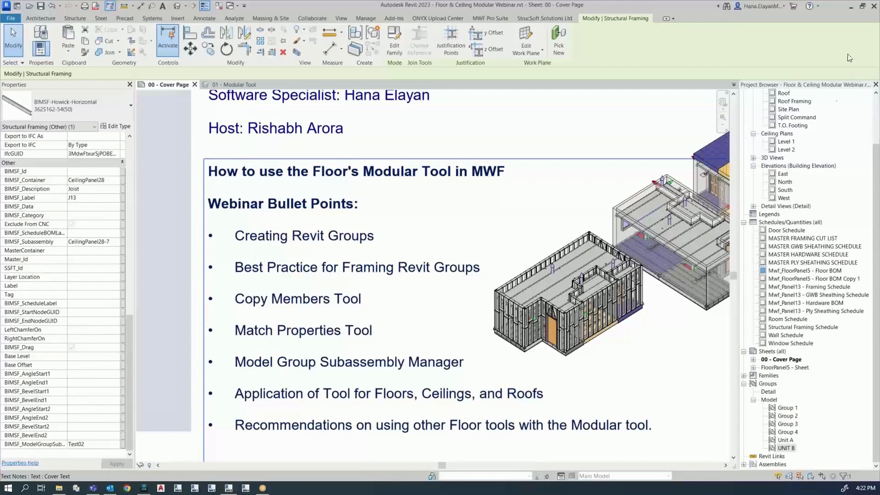
Open the 3D view 02 - Floor/Ceiling/Roof Creation and frame its two rows of sample elements.
scroll(808, 201, "up", 3)
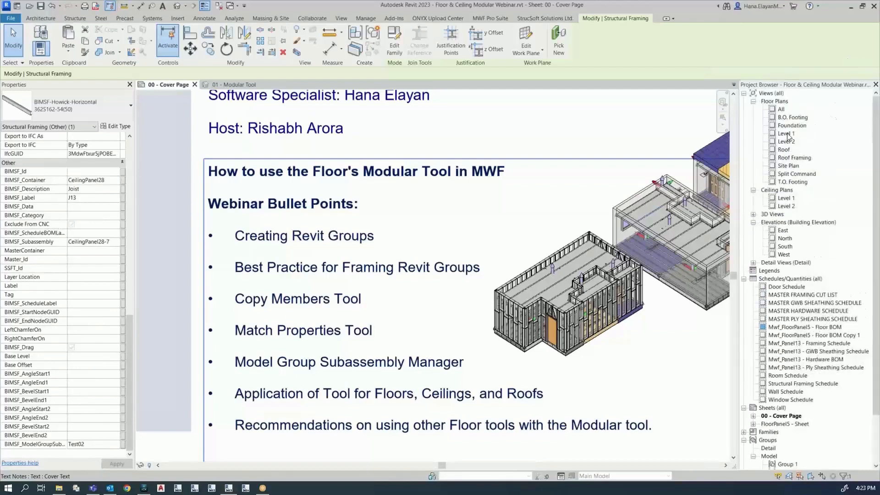
left_click(753, 214)
double_click(801, 238)
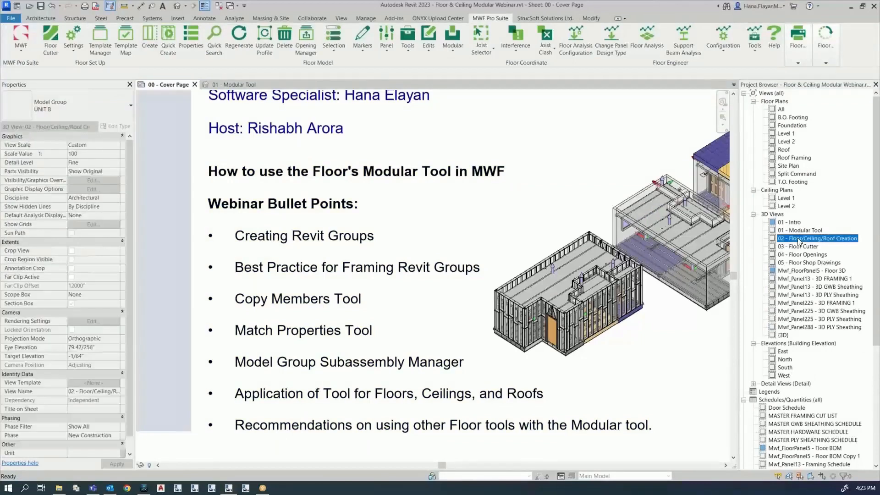
left_click(424, 216)
middle_click_drag(220, 137, 376, 255)
scroll(355, 243, "up", 6)
scroll(372, 220, "up", 2)
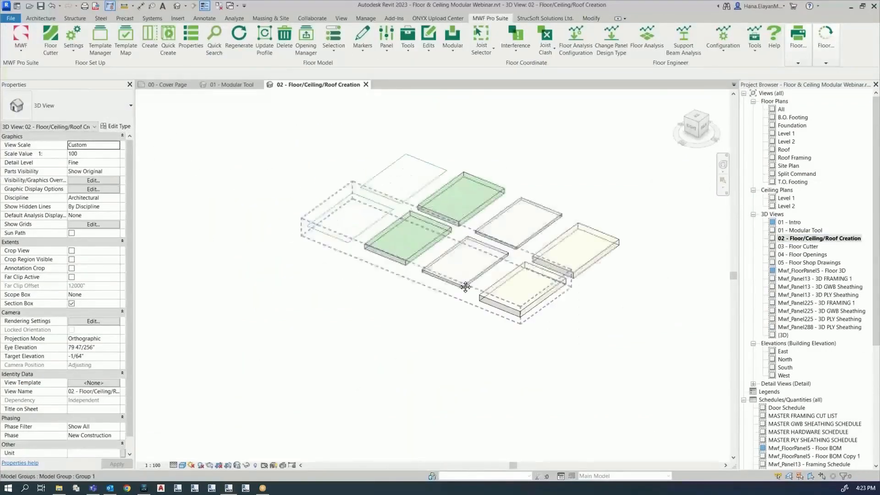
middle_click_drag(465, 294, 412, 396)
scroll(408, 341, "up", 2)
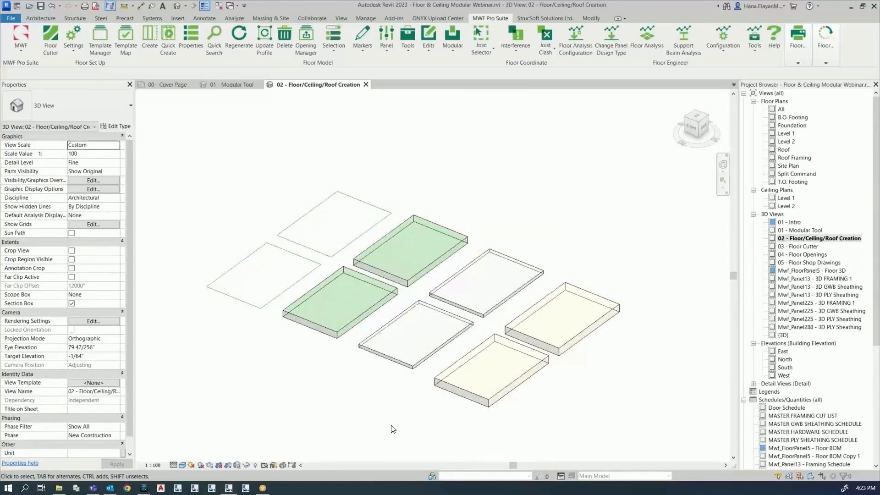
Inspect the front Group 1 instance and its individual floor, ceiling and roof elements.
left_click(451, 389)
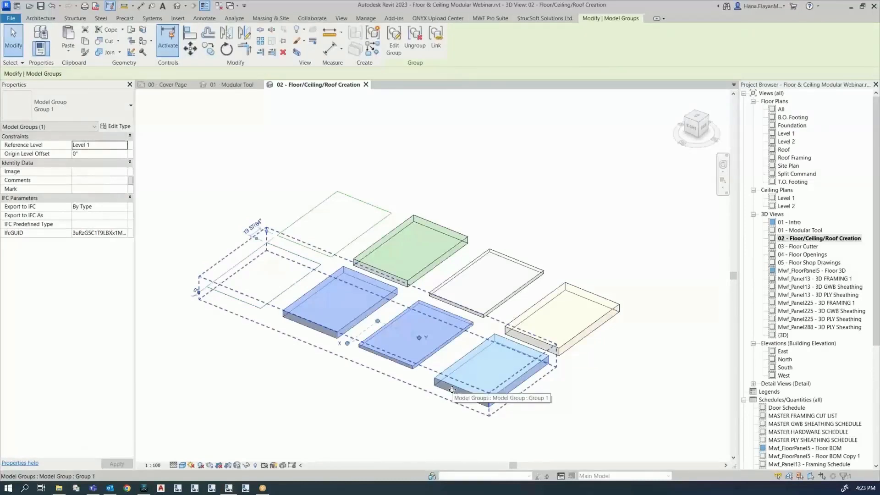
left_click(426, 418)
key("Tab")
left_click(460, 402)
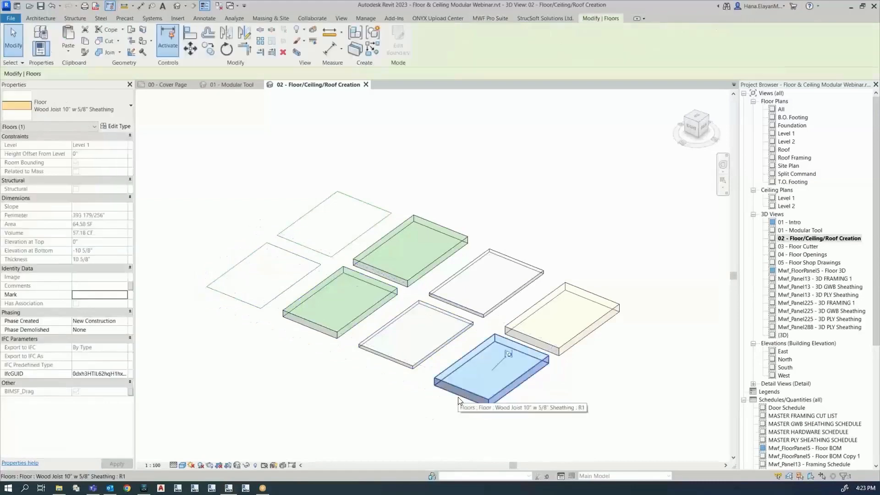
left_click(387, 385)
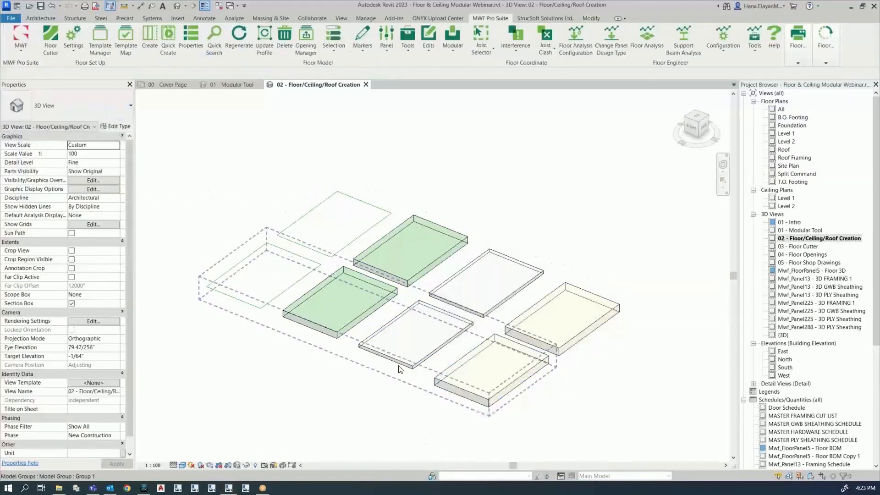
left_click(400, 367)
left_click(274, 383)
left_click(315, 331)
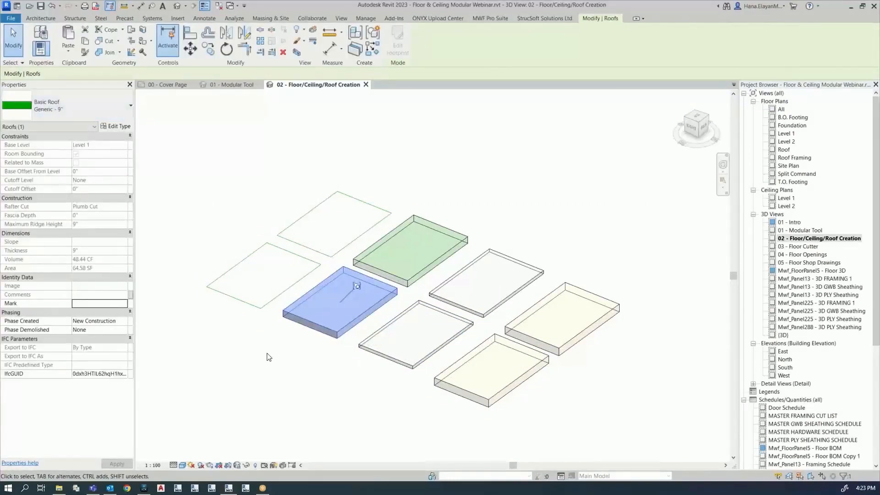
Select the whole chain of model lines forming the rectangle inside the front Group 1 instance to examine it.
left_click(242, 300)
left_click(251, 312)
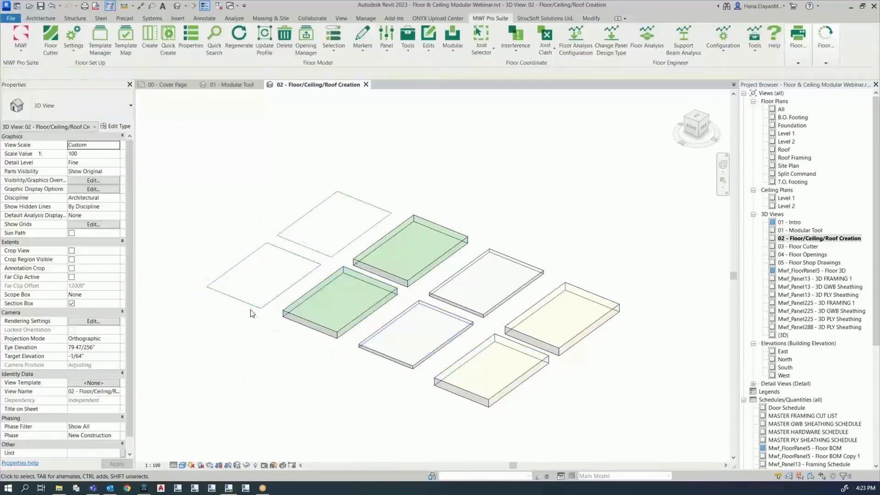
key("Tab")
key("Tab")
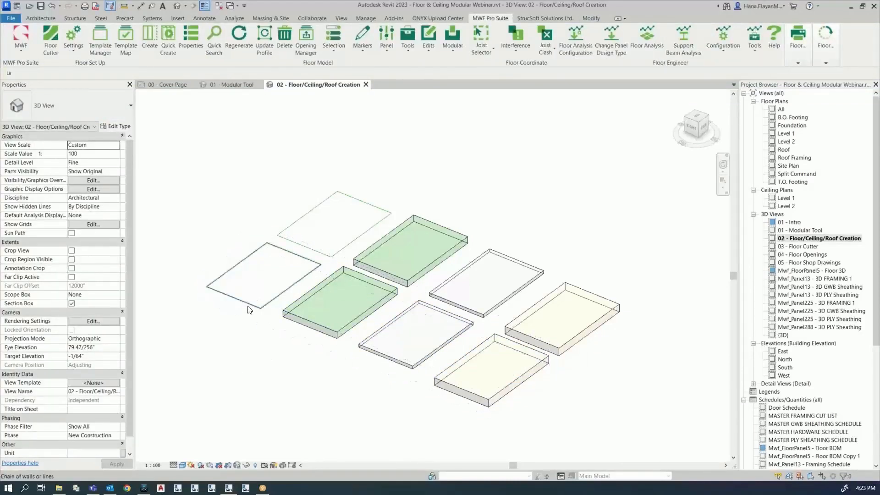
left_click(248, 307)
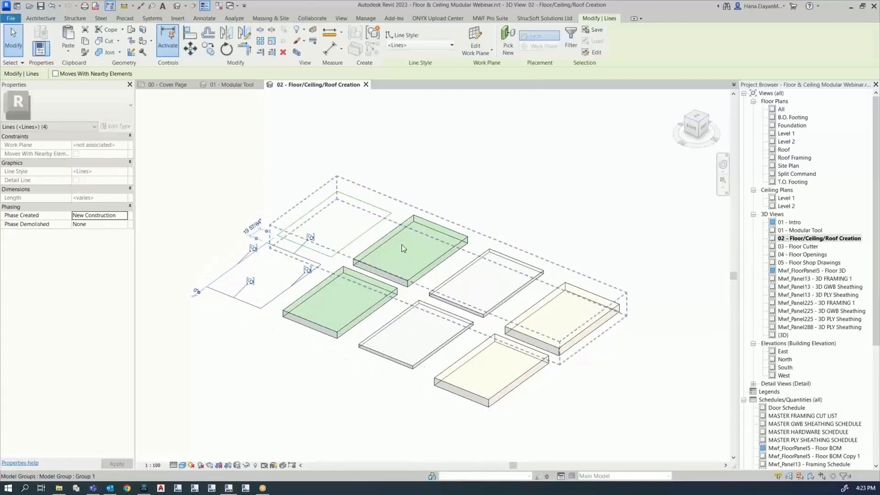
left_click(341, 283)
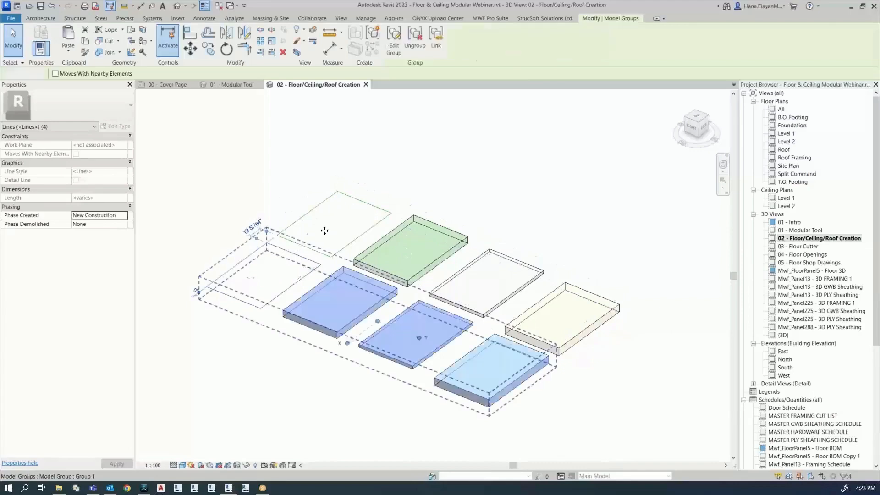
left_click(292, 133)
left_click(35, 15)
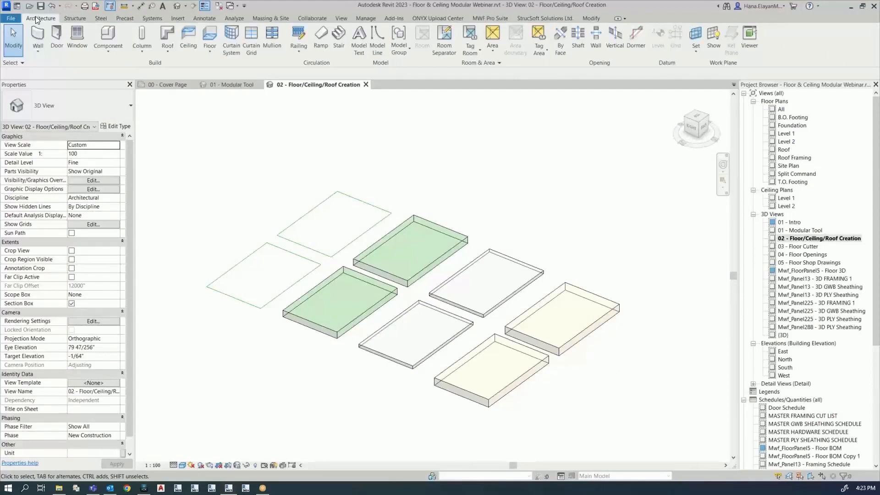
left_click(491, 19)
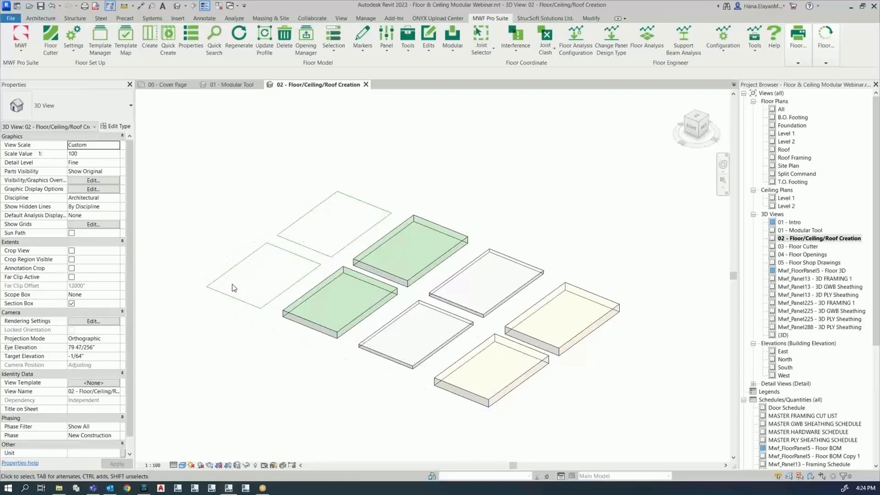
Select the front Group 1 instance and review the ceiling, roof and floor templates assigned in the Webinar template map.
left_click(263, 290)
left_click(482, 18)
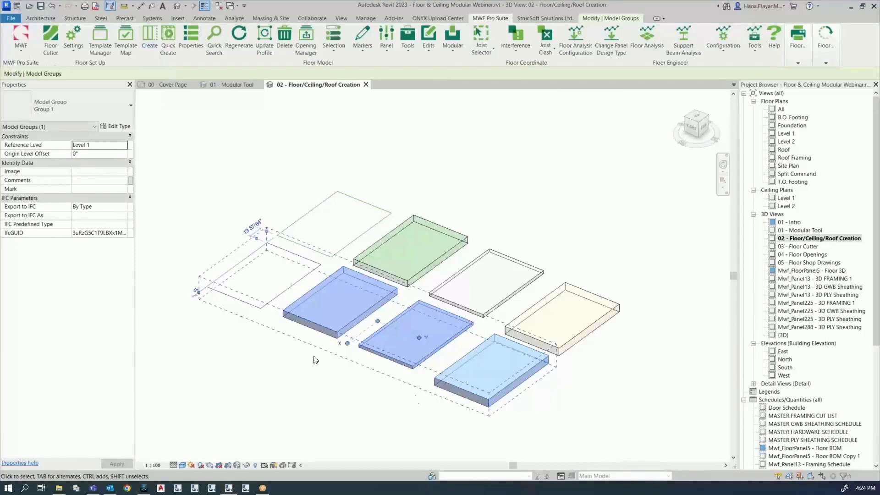
left_click(129, 41)
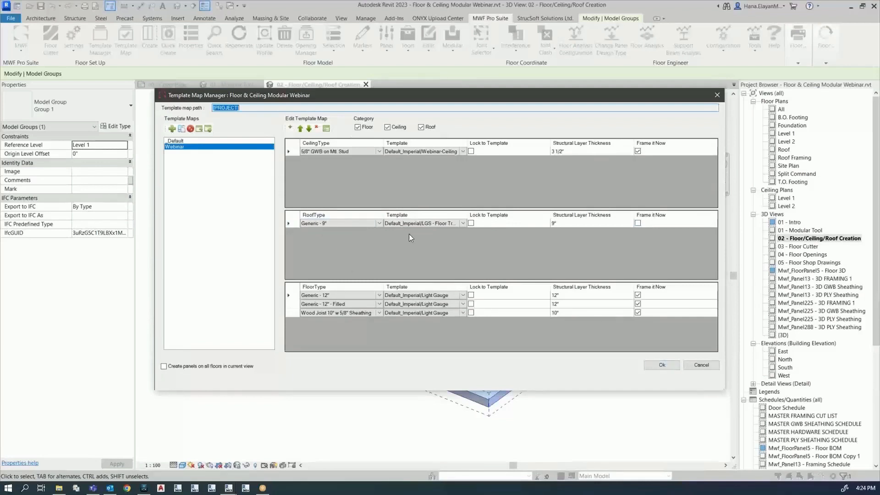
double_click(465, 213)
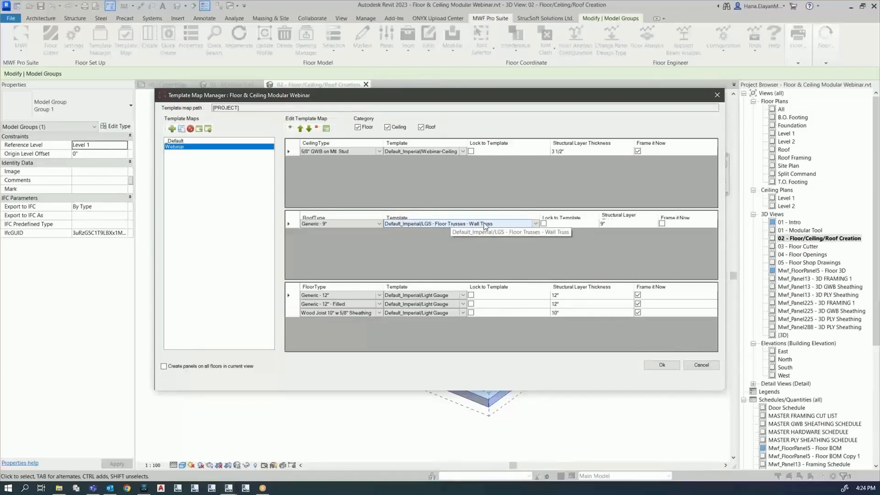
left_click(665, 366)
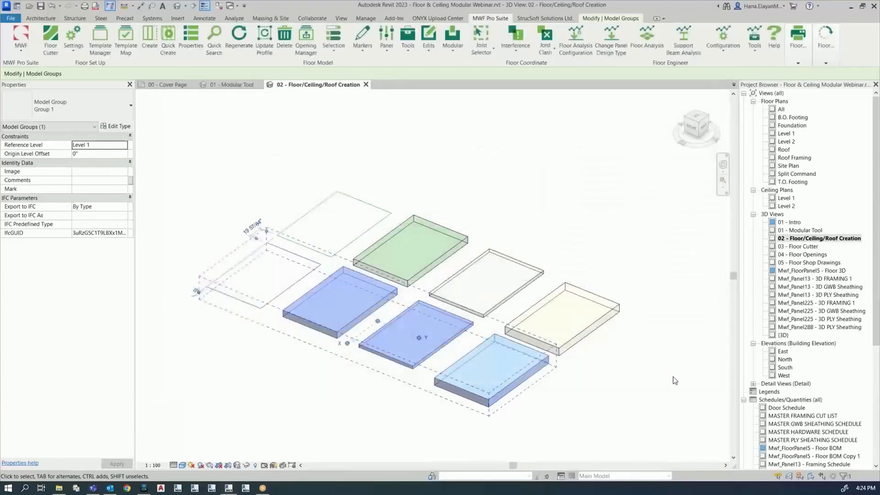
Quick-create the floor, ceiling and roof panels of the front Group 1 instance, using the bottom face for the roof profile.
left_click(621, 442)
left_click(465, 354)
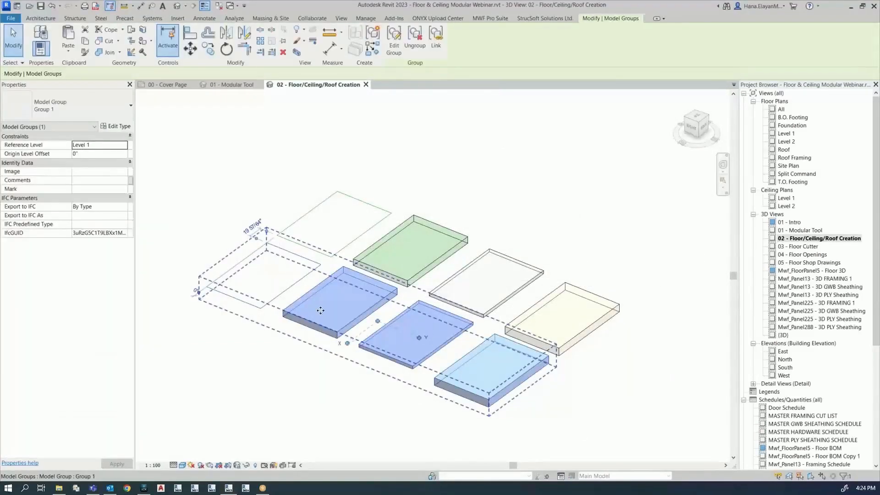
left_click(489, 18)
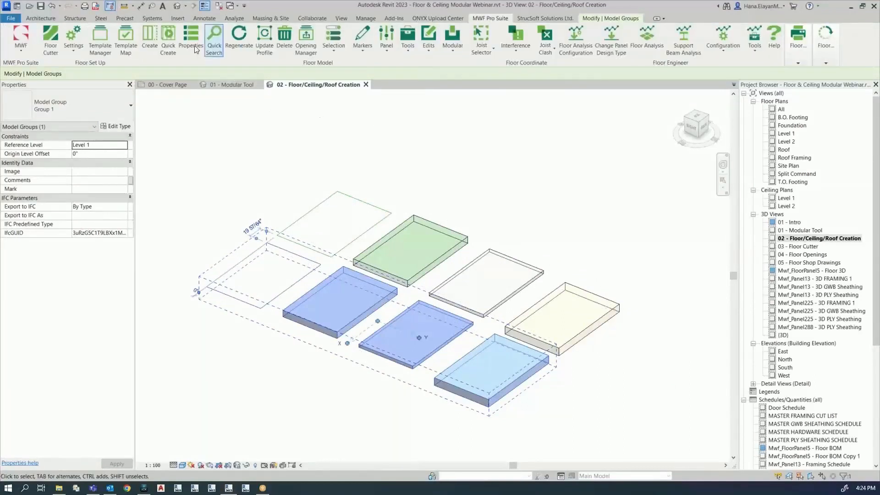
left_click(168, 39)
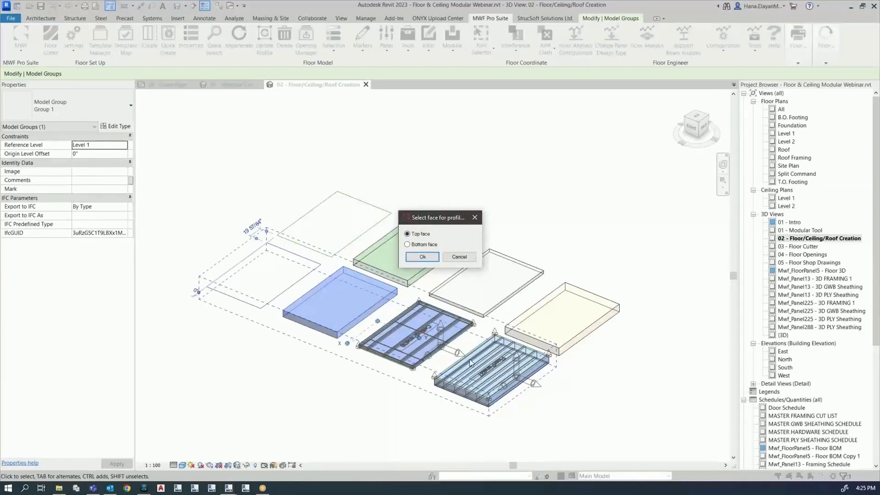
left_click(407, 244)
left_click(422, 256)
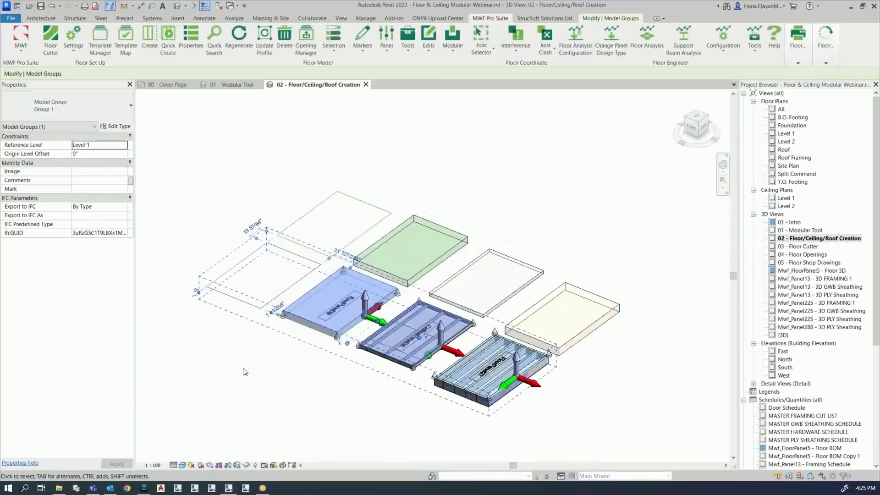
Generate the truss framing of the front roof panel from its direction marker, auto-renaming the truss tag CT001.
scroll(322, 336, "up", 3)
key("Escape")
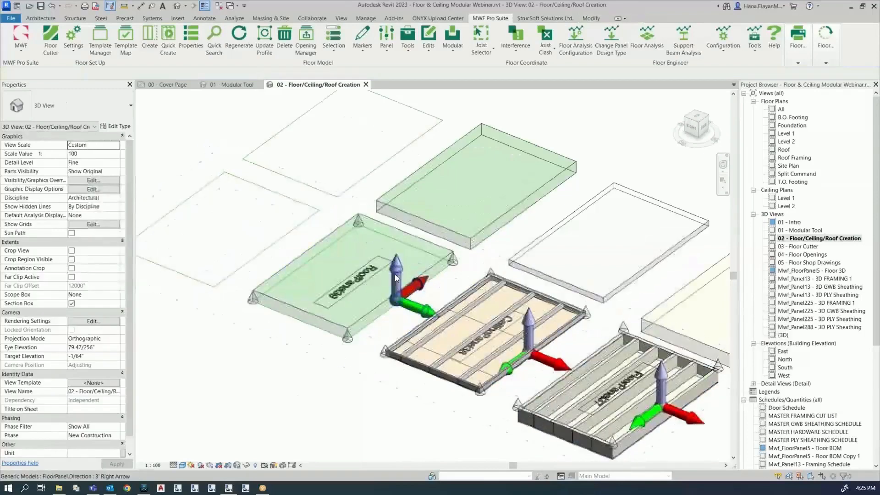
left_click(395, 274)
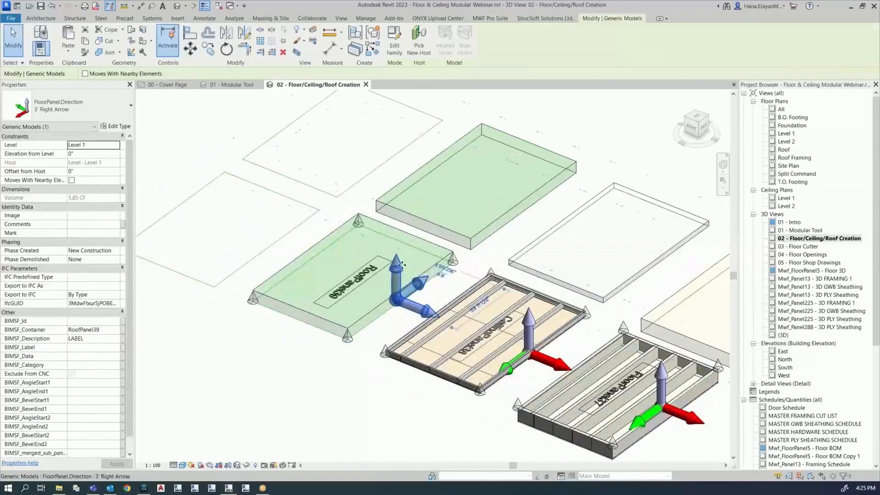
left_click(491, 18)
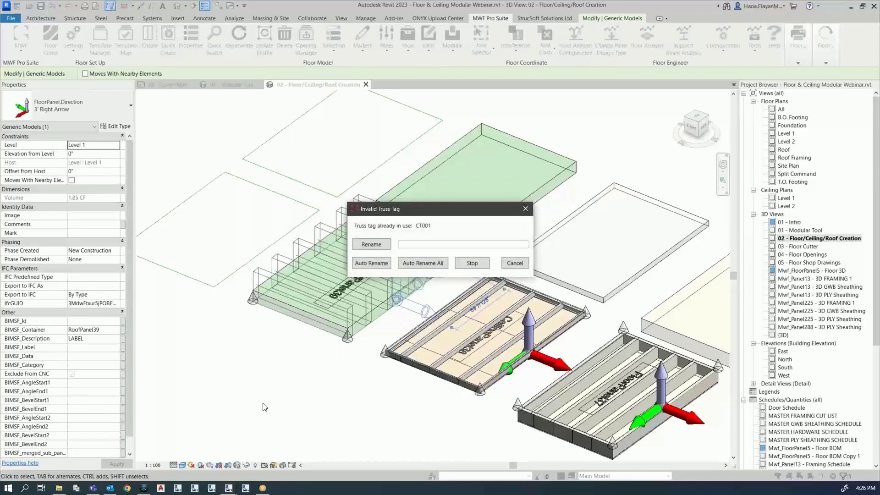
left_click(369, 265)
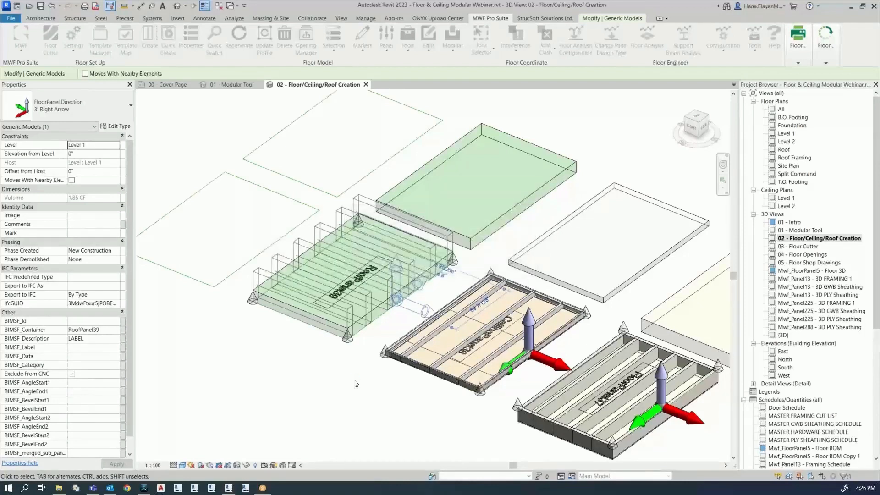
scroll(398, 261, "down", 1)
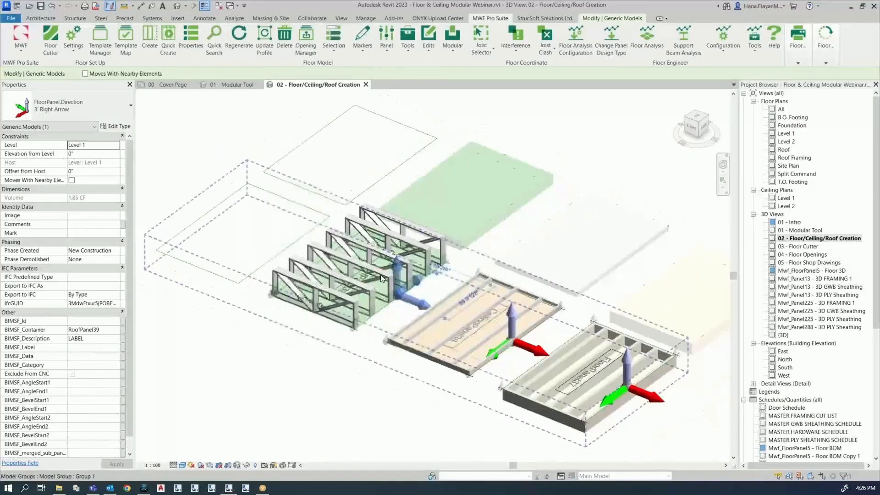
scroll(341, 286, "up", 5)
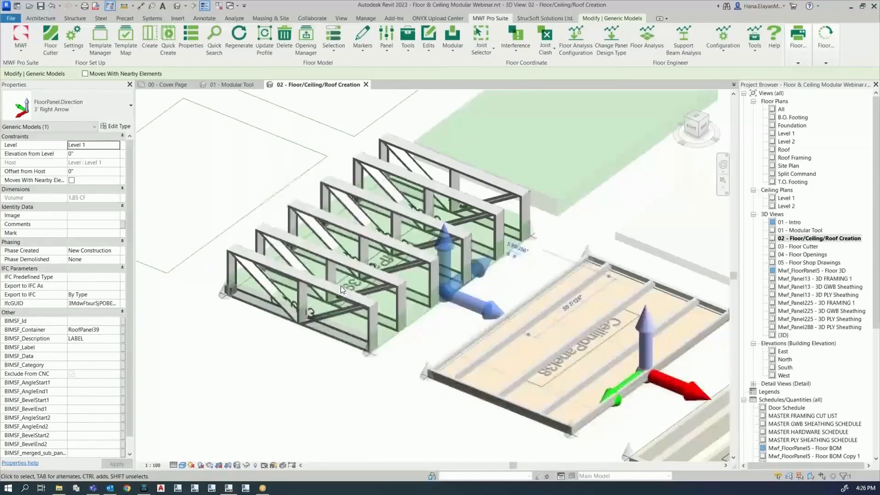
Try to create a framed panel from the front model-line rectangle with the Default_Imperial Light Gauge template and Frame it Now enabled.
scroll(406, 282, "down", 5)
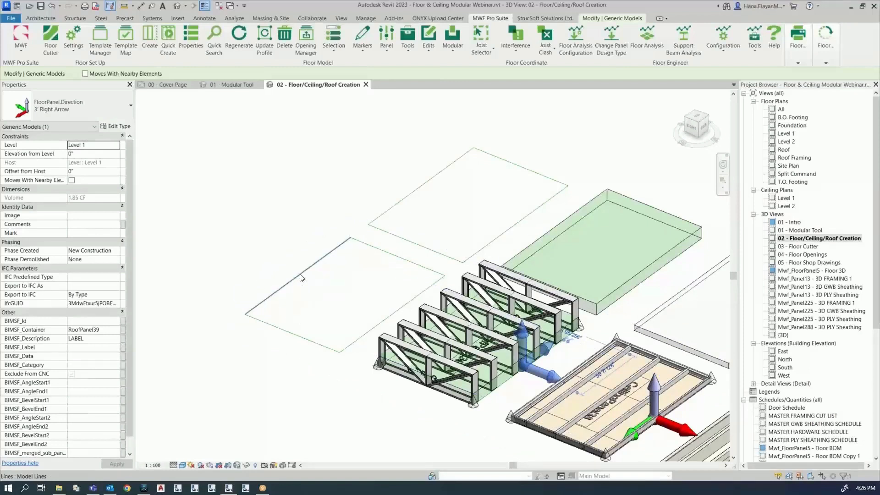
key("Tab")
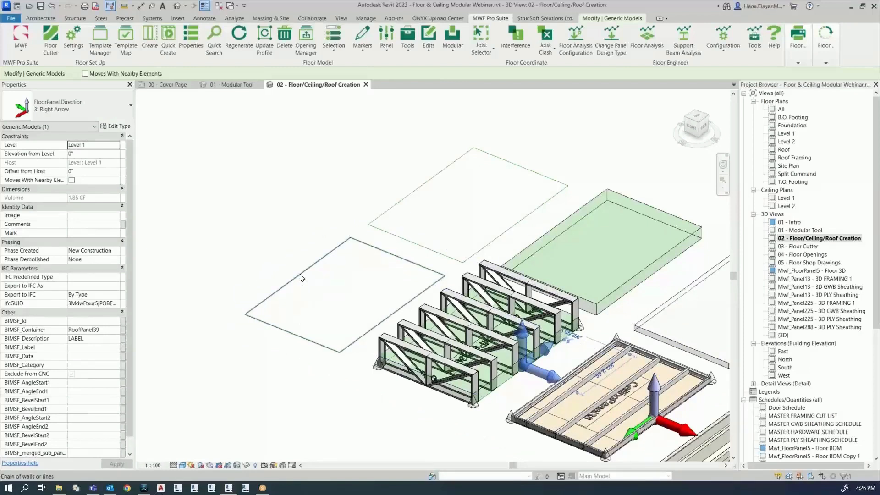
left_click(300, 277)
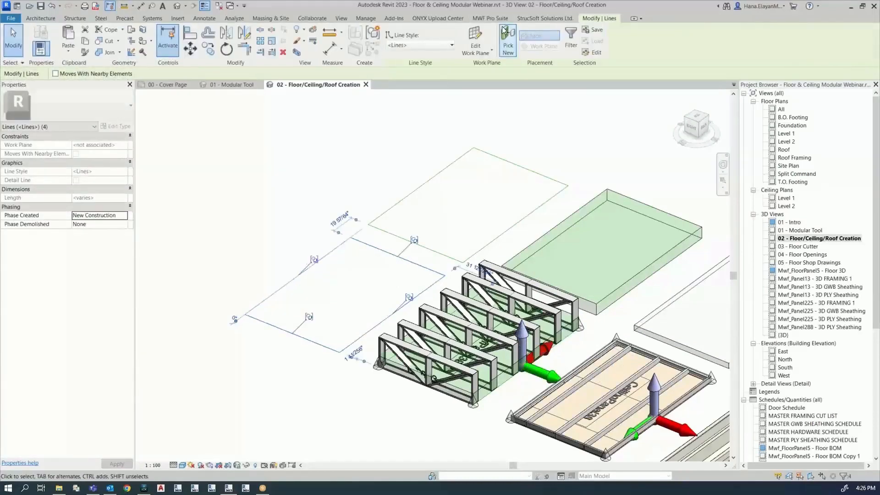
left_click(491, 18)
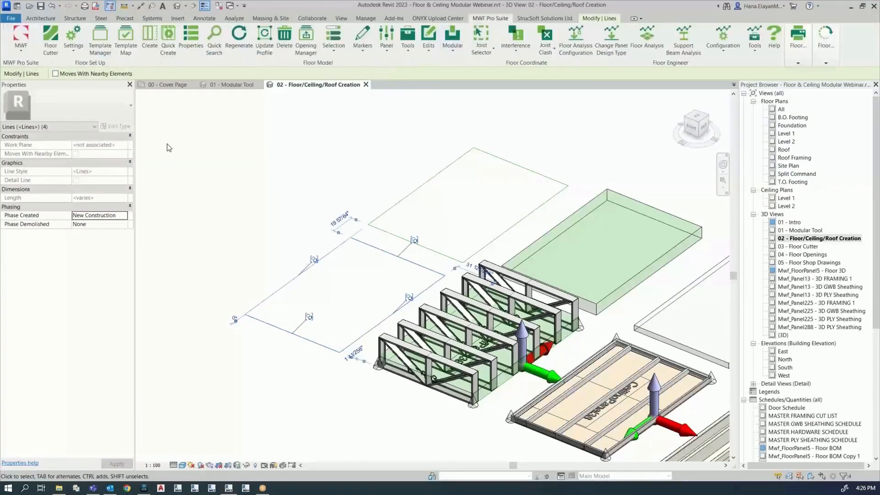
left_click(147, 37)
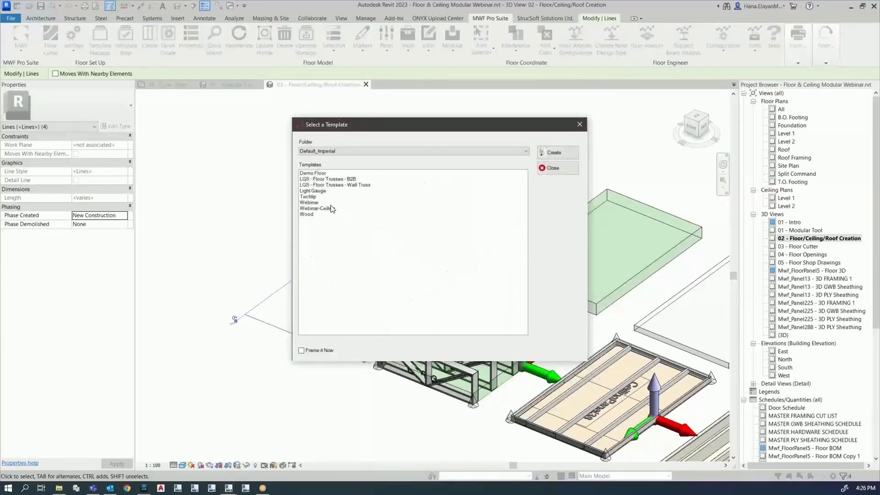
left_click(319, 192)
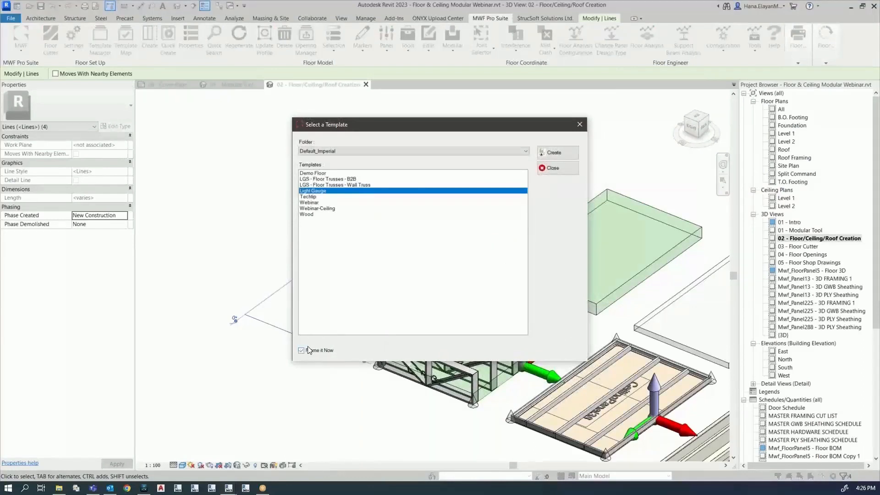
left_click(554, 153)
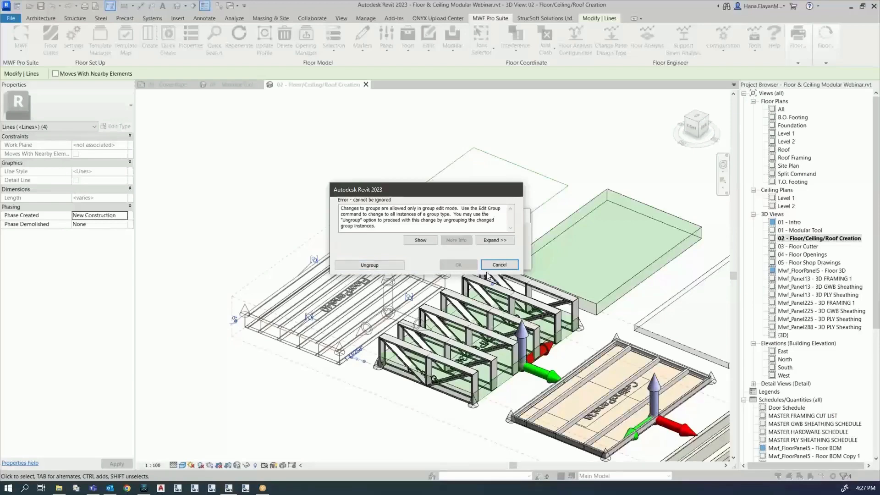
left_click(499, 264)
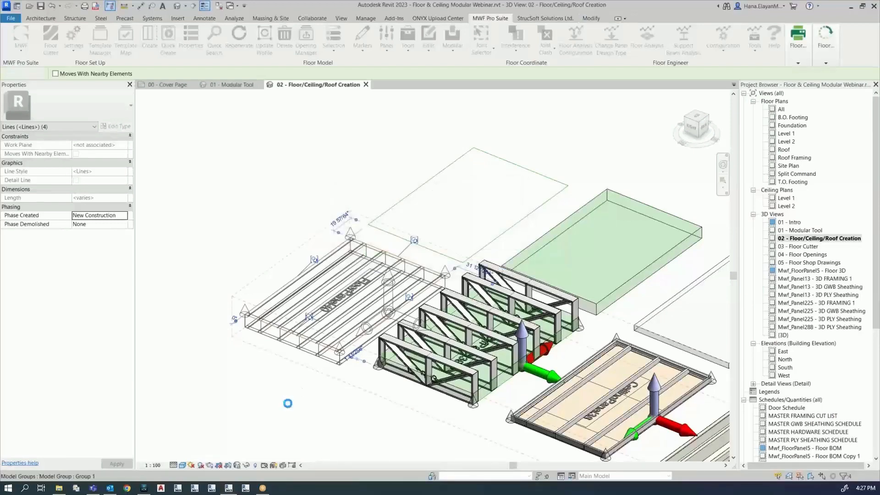
Examine the framed front row up close, checking the assembly properties of several individual roof trusses.
middle_click_drag(407, 364, 331, 315)
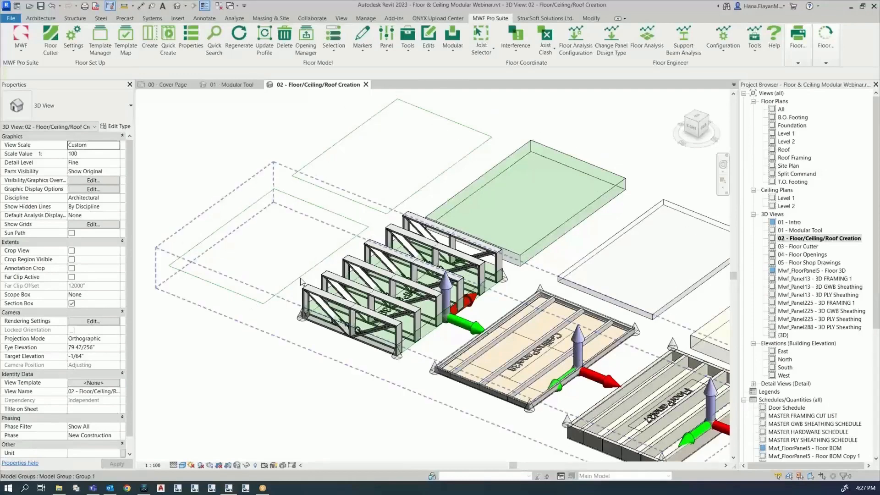
scroll(293, 206, "down", 3)
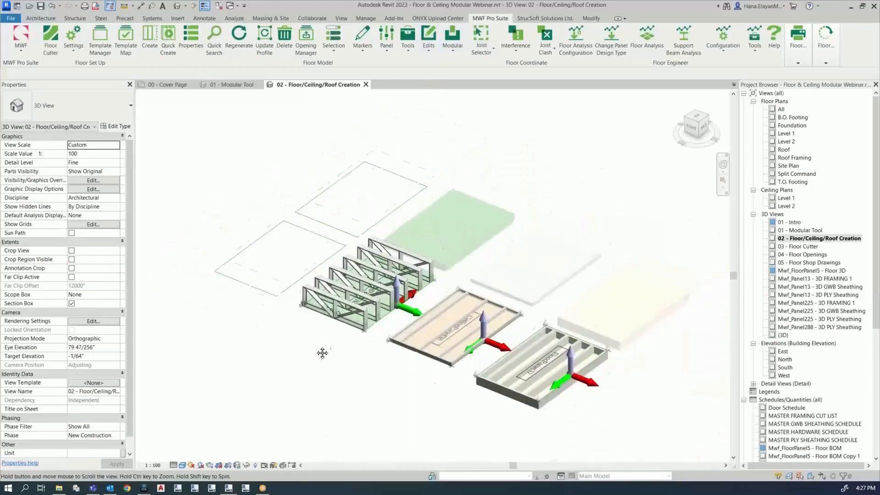
middle_click_drag(326, 308, 304, 359)
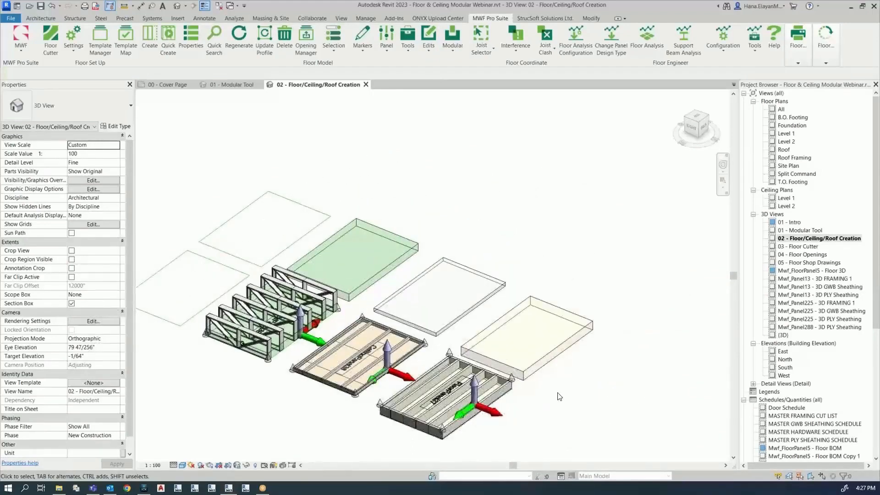
middle_click_drag(559, 397, 598, 391)
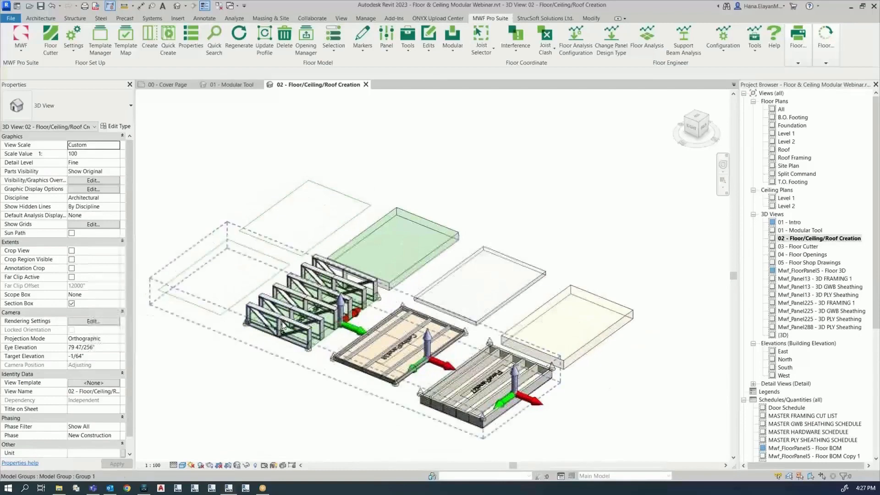
scroll(289, 324, "up", 4)
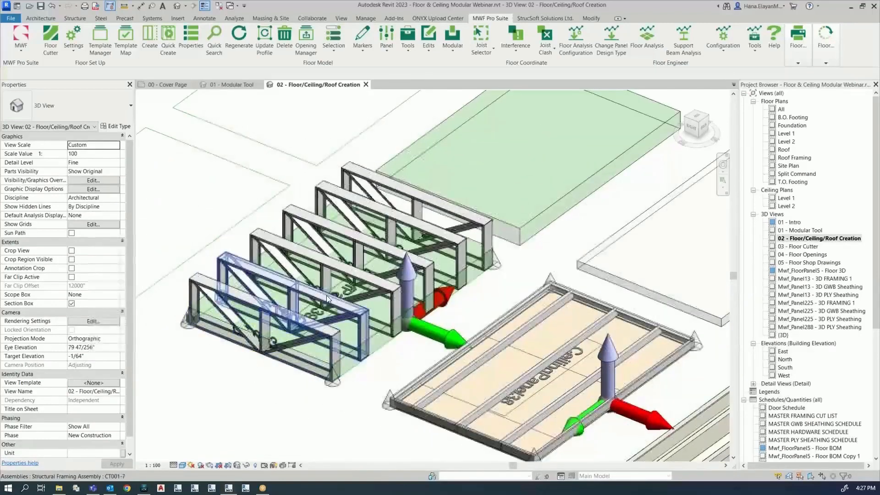
scroll(403, 247, "up", 2)
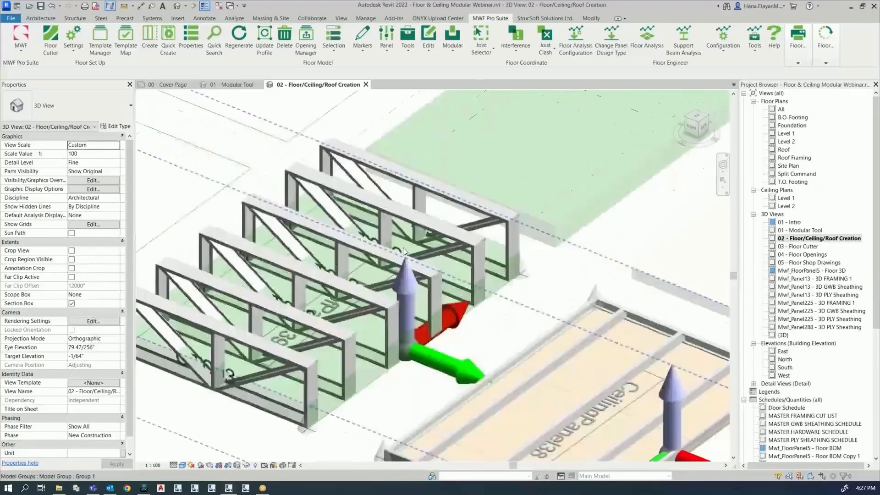
scroll(413, 238, "up", 2)
left_click(435, 219)
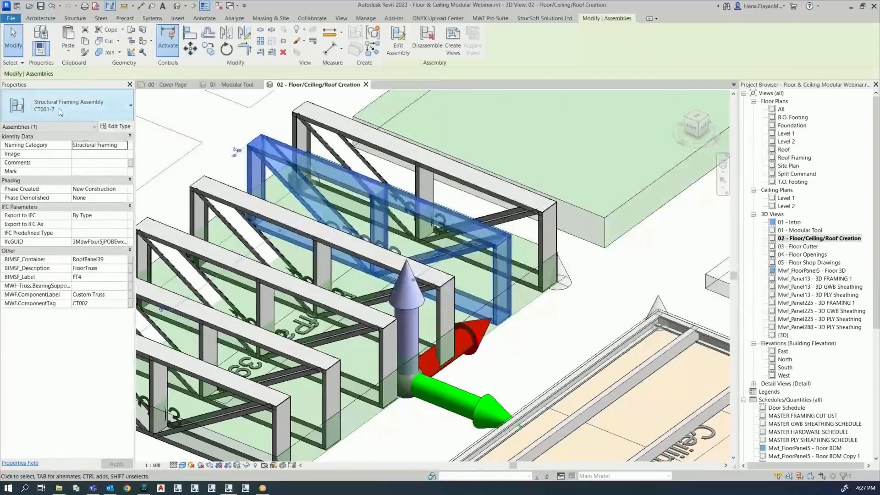
left_click(278, 219)
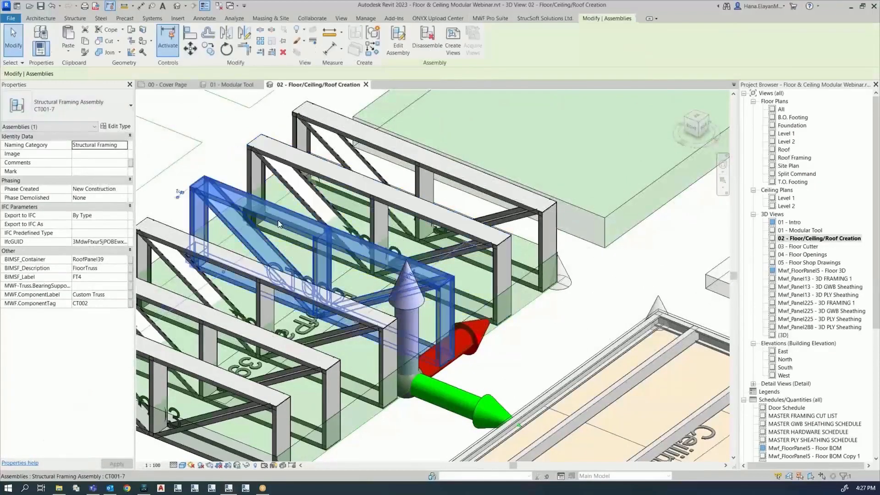
left_click(252, 276)
scroll(342, 279, "down", 2)
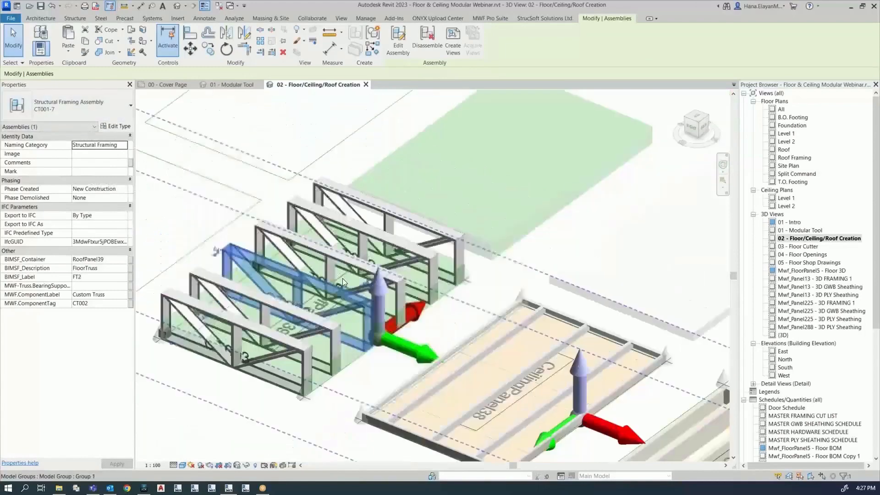
scroll(342, 279, "down", 4)
left_click(616, 364)
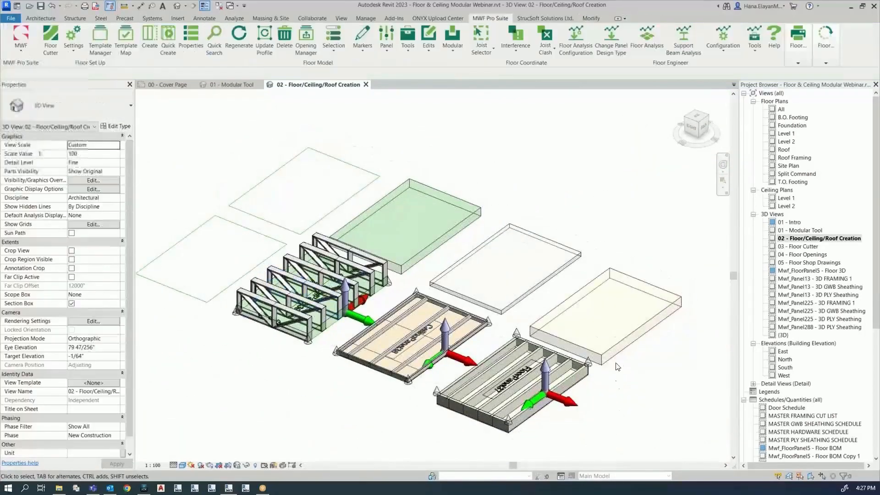
Copy the members of the framed front Group 1 instance to all identical groups.
left_click(415, 306)
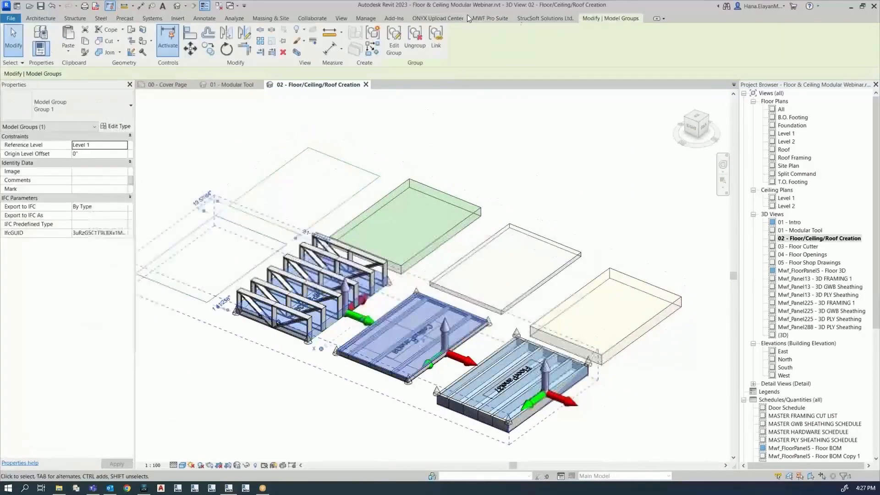
left_click(489, 17)
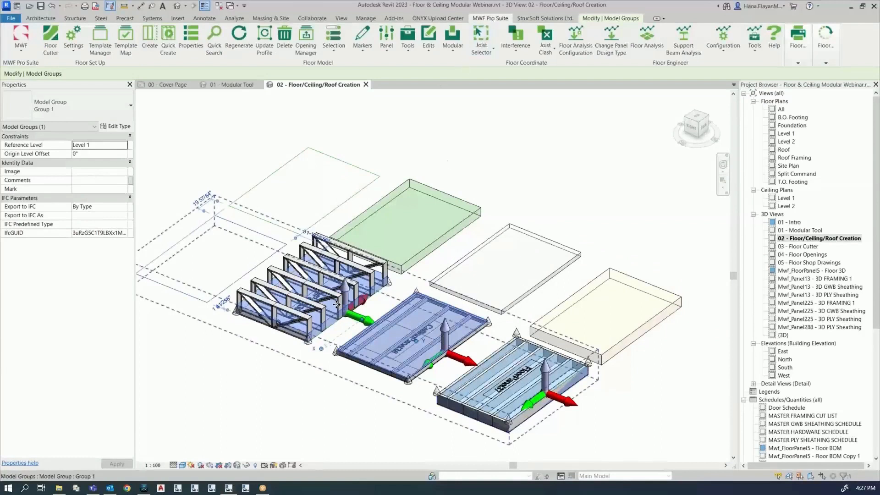
left_click(451, 52)
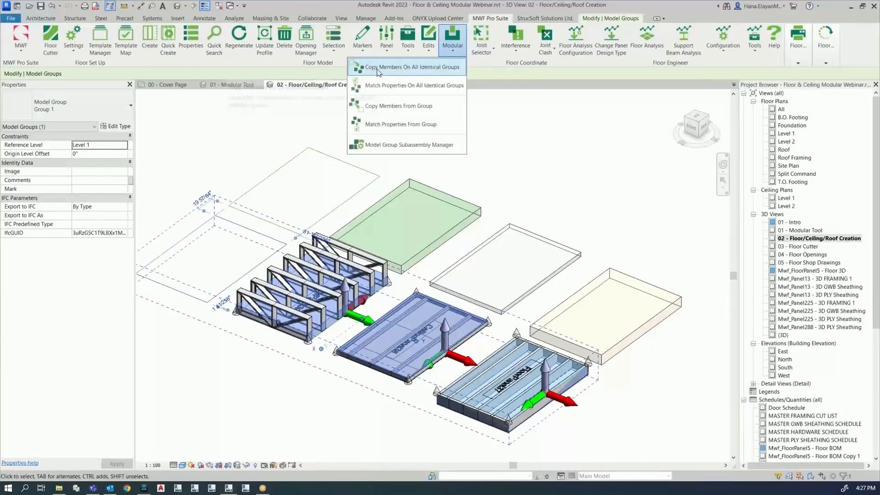
left_click(390, 67)
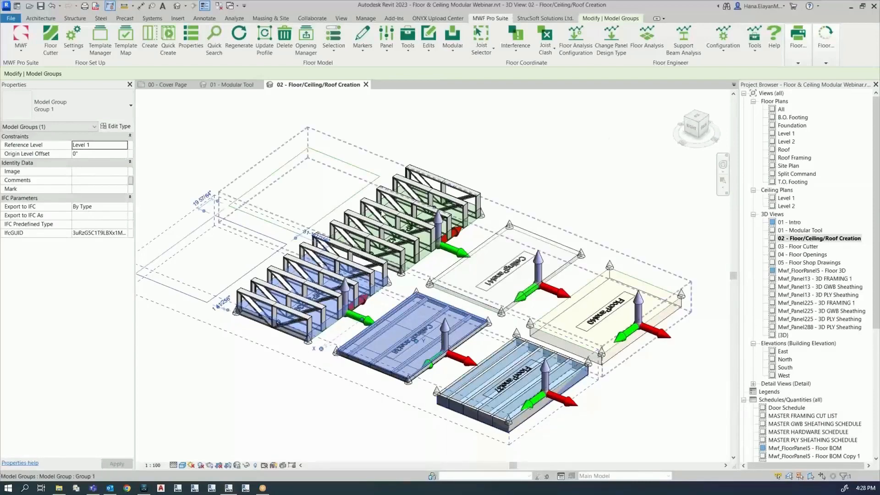
key("Escape")
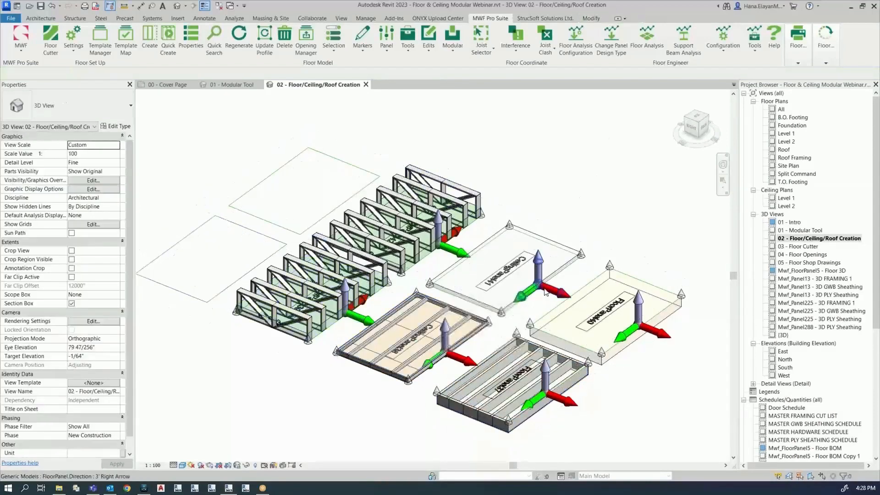
Generate the framing of the rear ceiling and floor panels from their two direction markers.
left_click(538, 278)
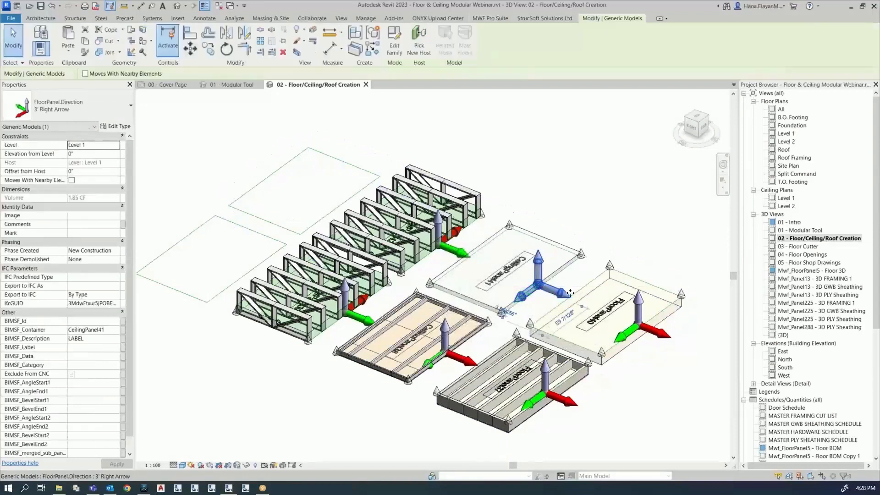
left_click(639, 310, "ctrl")
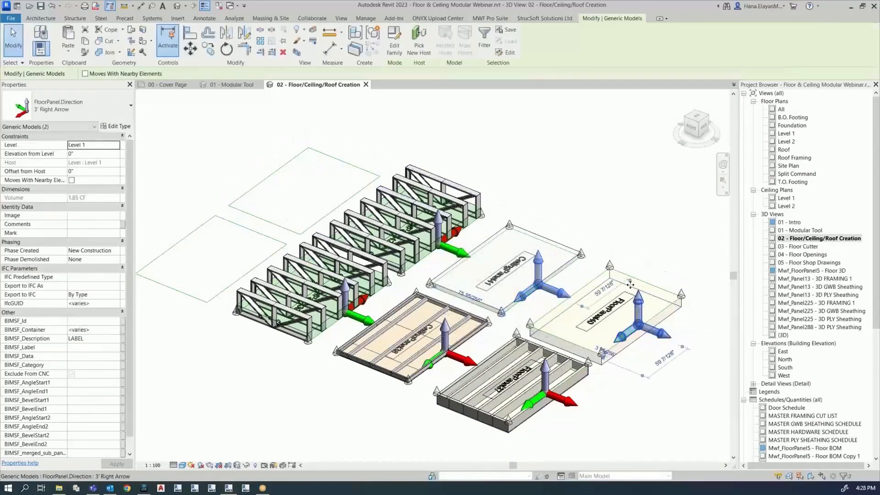
left_click(495, 19)
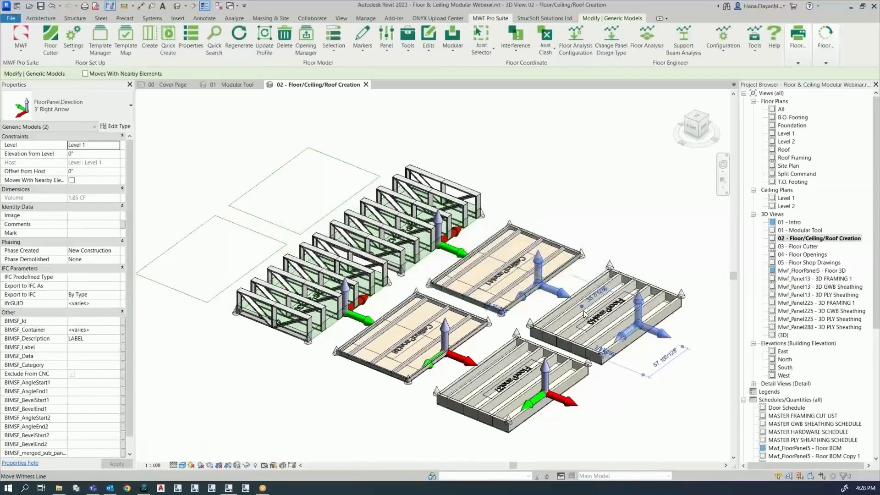
Examine the copied roof trusses and the framed ceiling and floor panels of both groups up close.
scroll(339, 234, "up", 5)
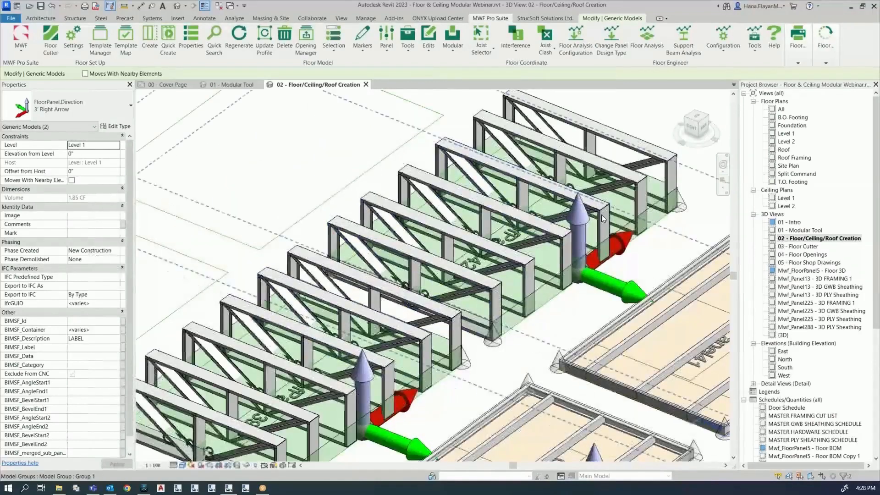
scroll(597, 291, "down", 3)
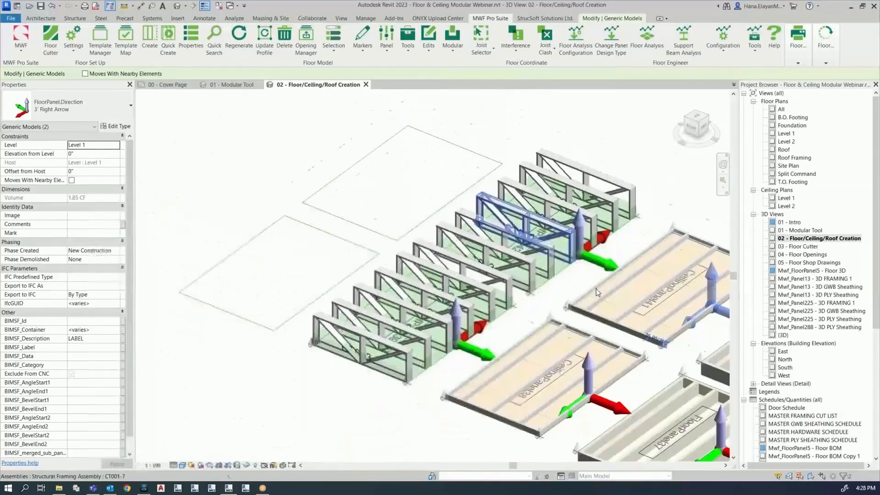
middle_click_drag(597, 292, 423, 289)
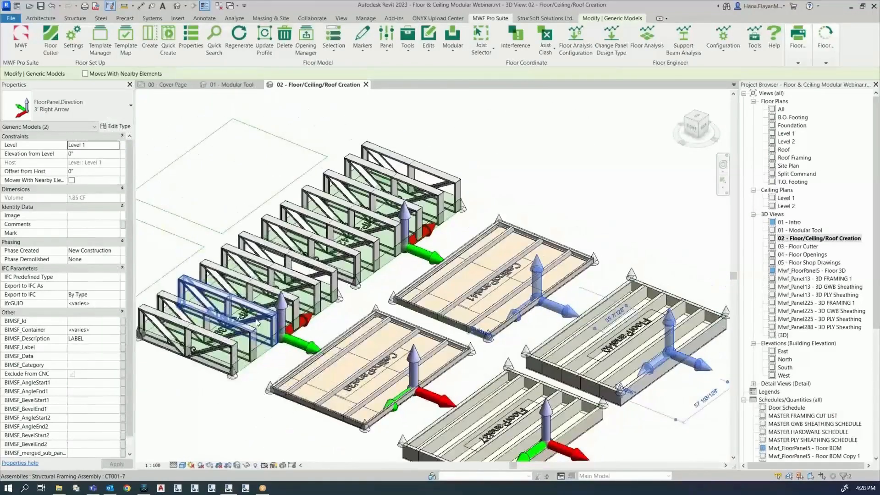
scroll(258, 323, "down", 1)
middle_click_drag(407, 317, 509, 330)
scroll(509, 330, "down", 1)
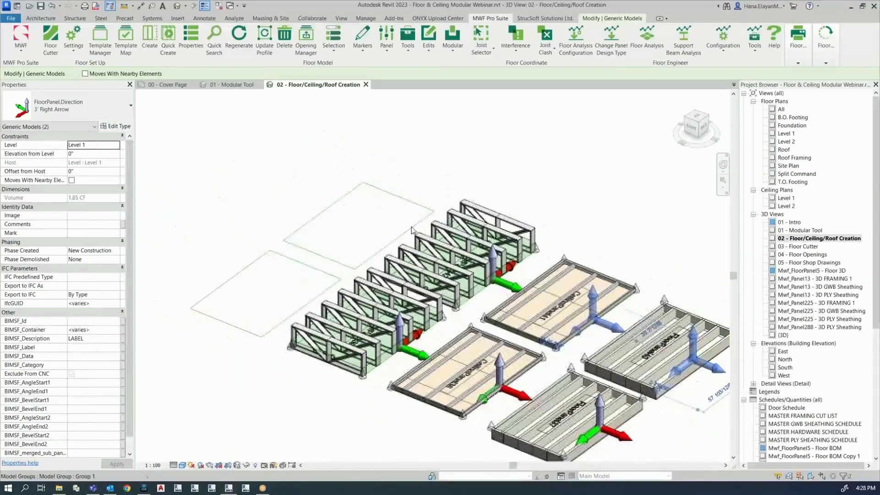
middle_click_drag(428, 318, 376, 279)
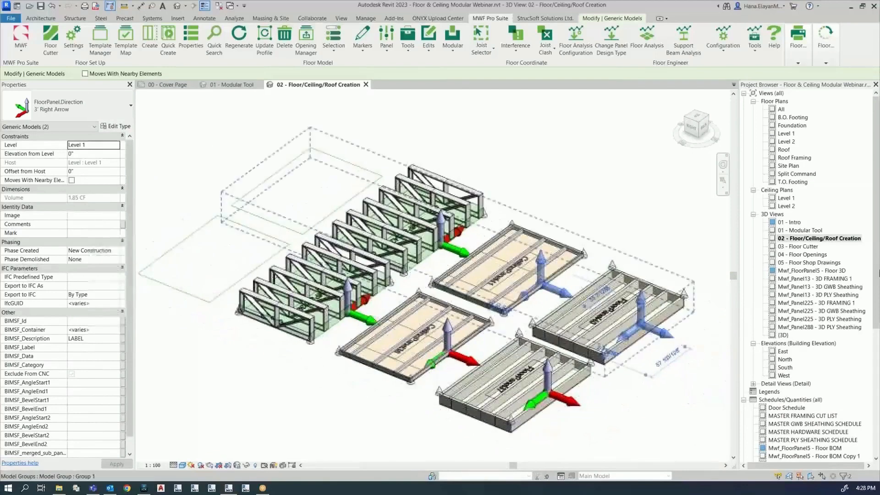
Open the 03 - Floor Cutter 3D view and frame both floors in it.
double_click(810, 246)
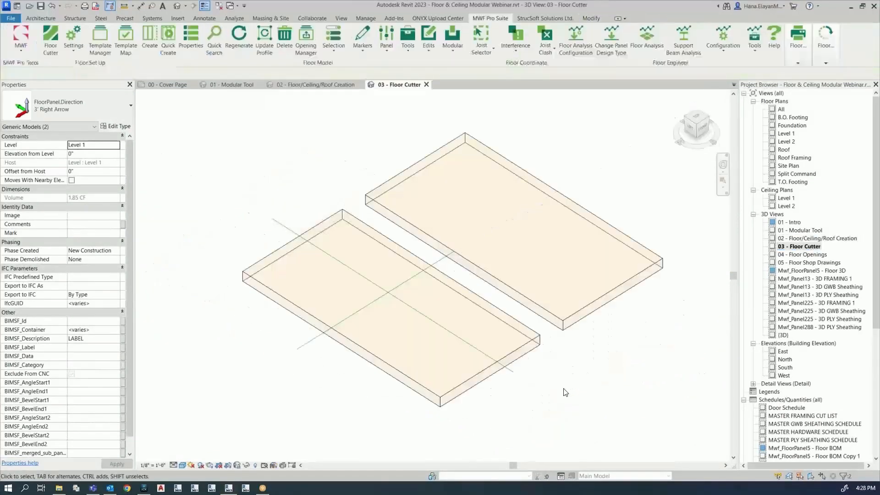
scroll(563, 389, "down", 1)
middle_click_drag(565, 390, 548, 397)
scroll(547, 397, "up", 1)
scroll(536, 394, "up", 2)
scroll(536, 394, "down", 2)
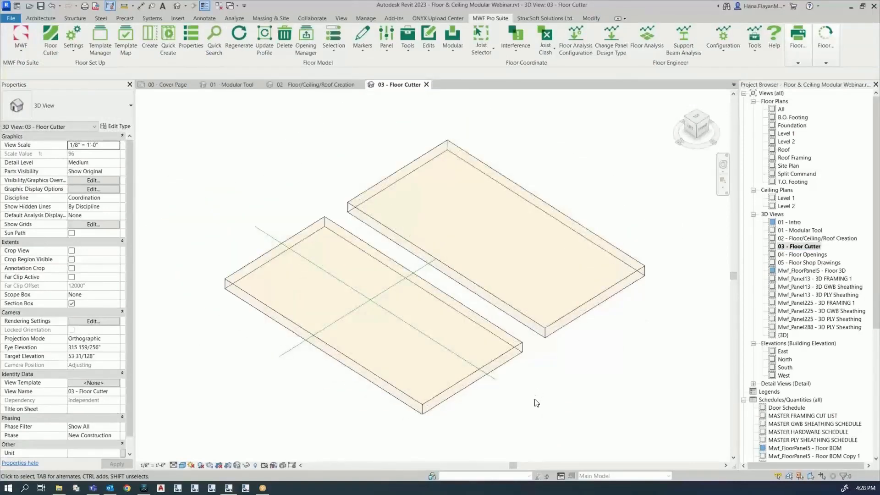
Check the front Group 2 instance and the properties of the floor inside it.
left_click(477, 369)
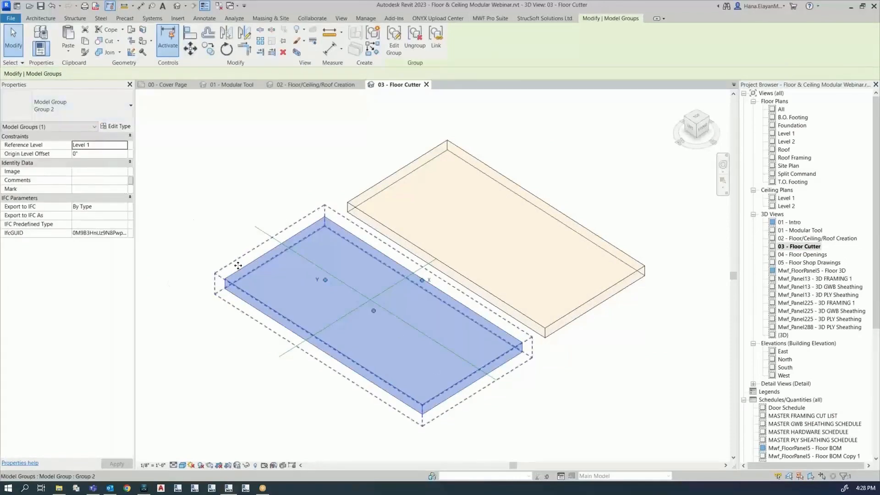
left_click(202, 363)
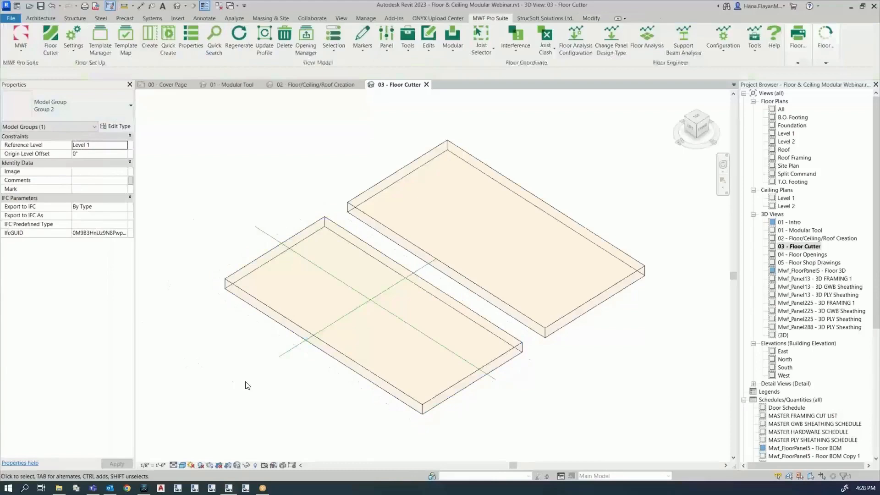
key("Tab")
left_click(264, 317)
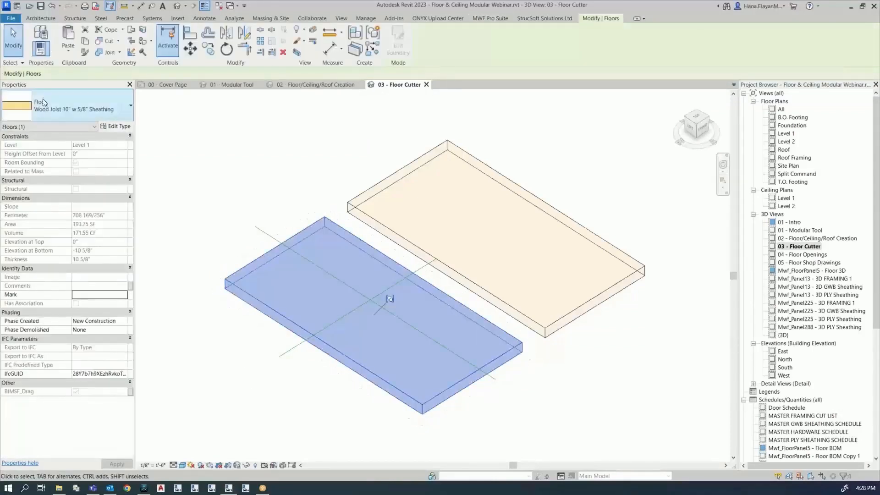
left_click(259, 421)
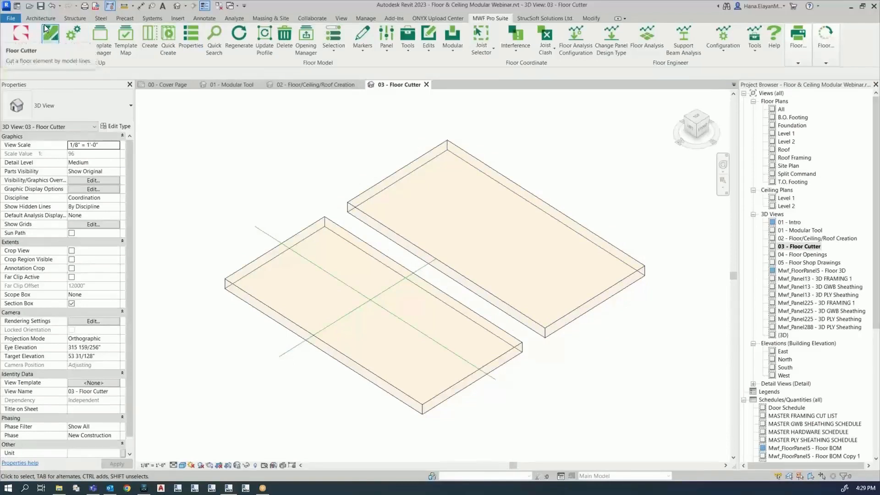
left_click(340, 360)
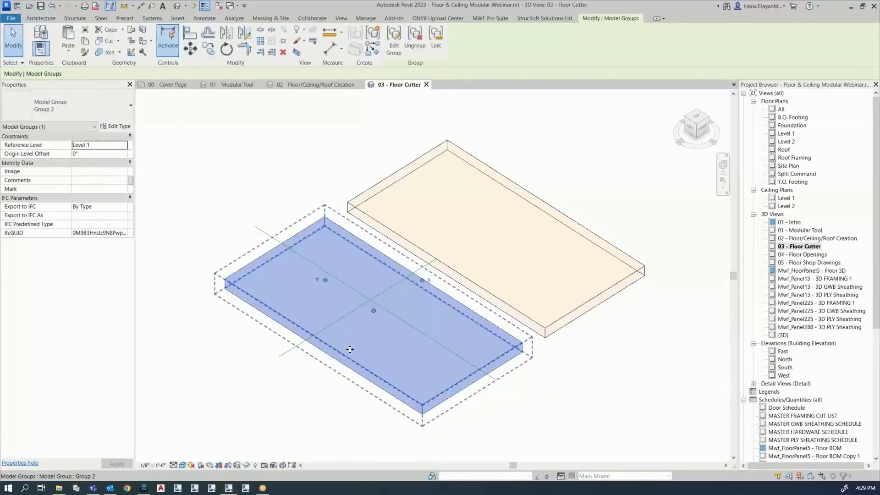
left_click(446, 441)
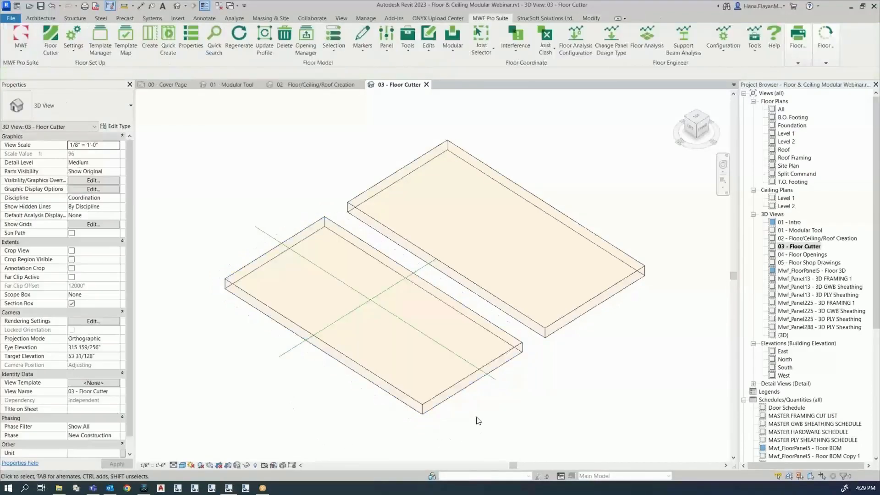
Try to run Floor Cutter on the whole front model group together with both crossing model lines.
left_click_drag(482, 422, 274, 340)
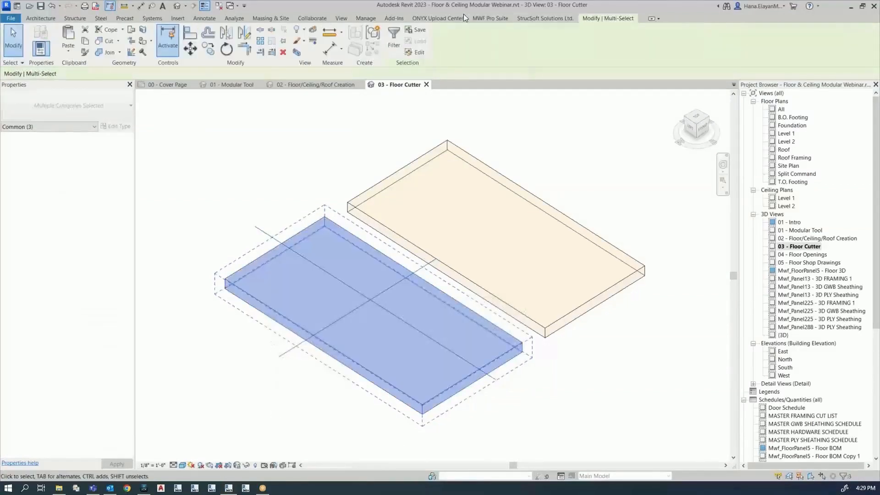
left_click(494, 18)
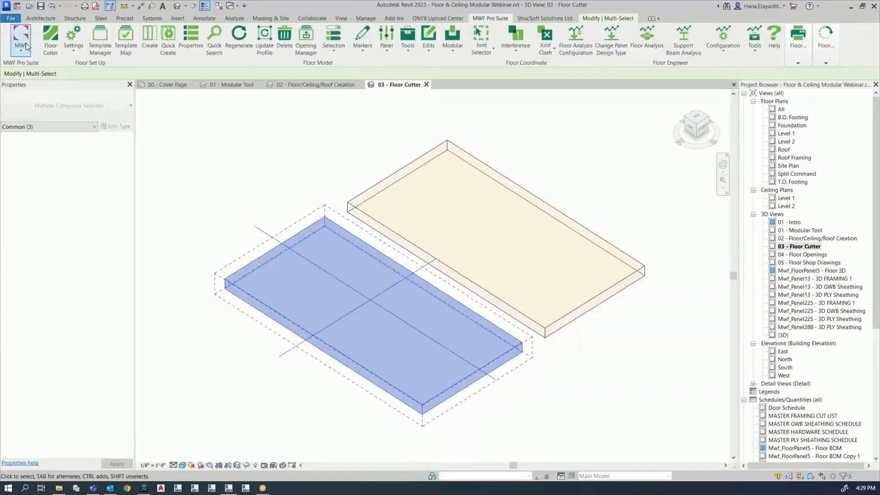
left_click(46, 36)
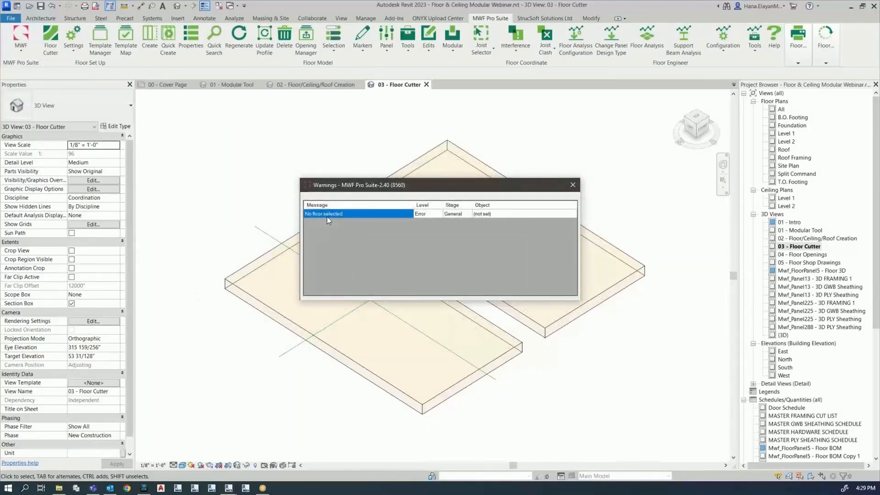
left_click(572, 186)
Cut the front group's floor along both crossing model lines with Floor Cutter, using Wood Joist 10" w 5/8" Sheathing and deleting the original floor.
left_click(437, 407)
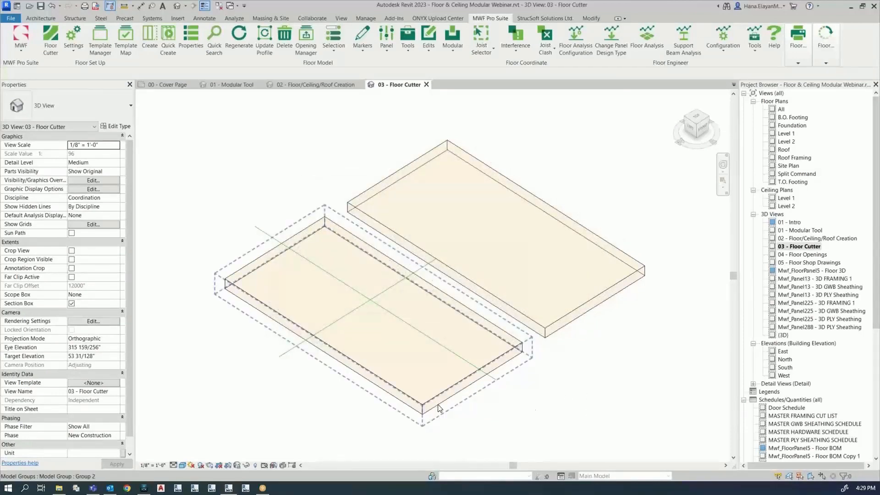
key("Tab")
left_click(439, 407)
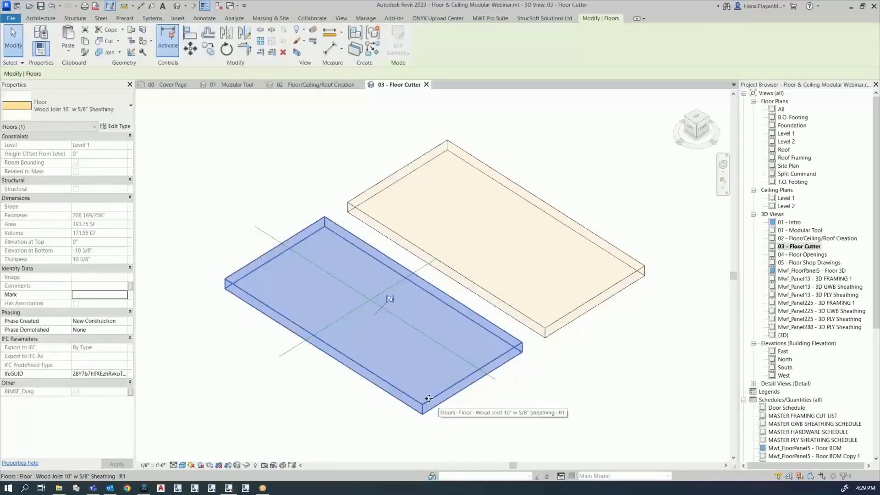
left_click(282, 358, "ctrl")
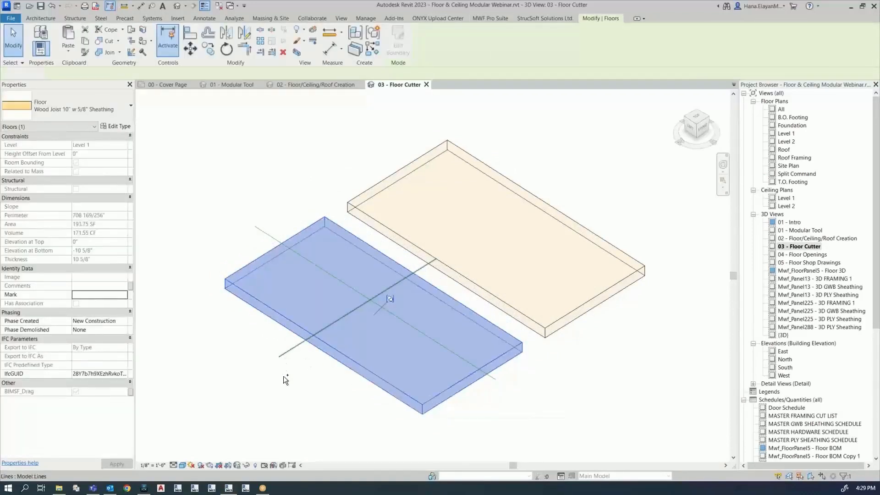
left_click(259, 229, "ctrl")
left_click(258, 230, "ctrl")
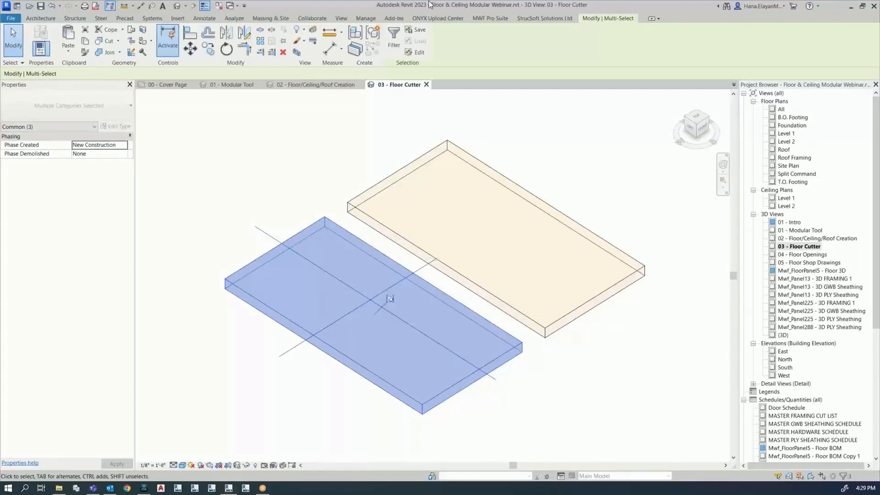
left_click(490, 19)
left_click(49, 42)
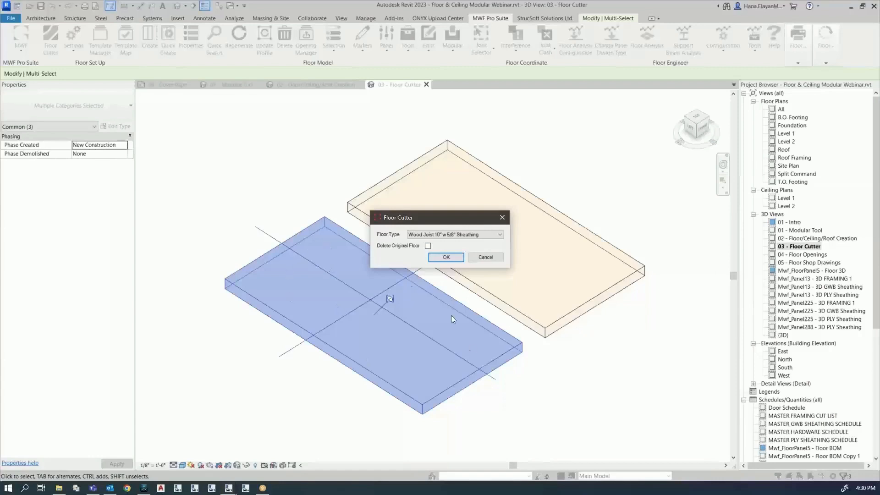
left_click(430, 234)
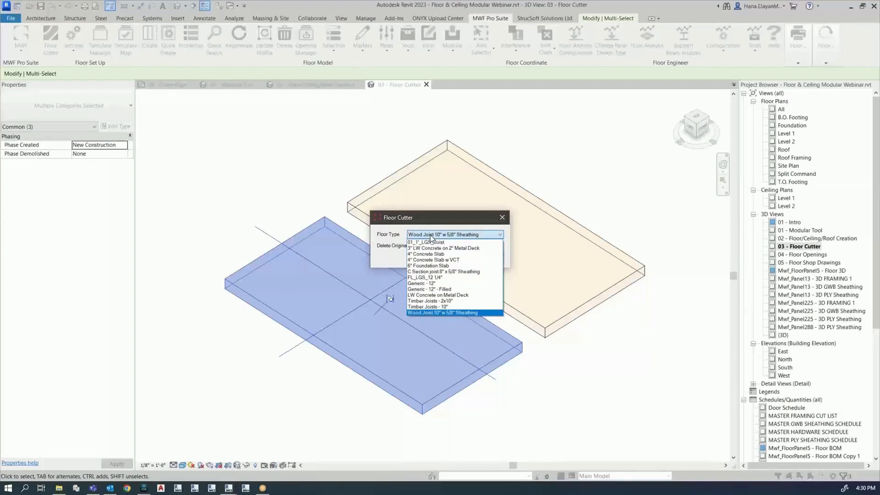
left_click(430, 235)
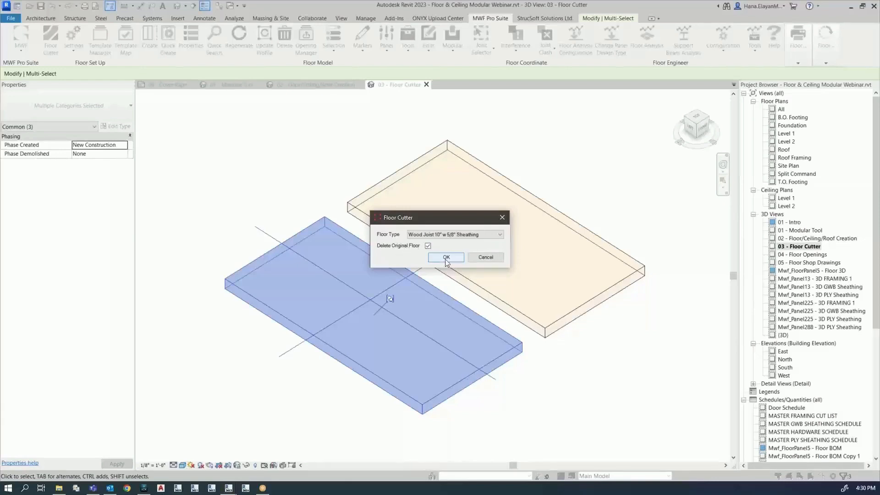
Check the four cut floor pieces individually, and select the uncut rear model group for comparison.
left_click(511, 359)
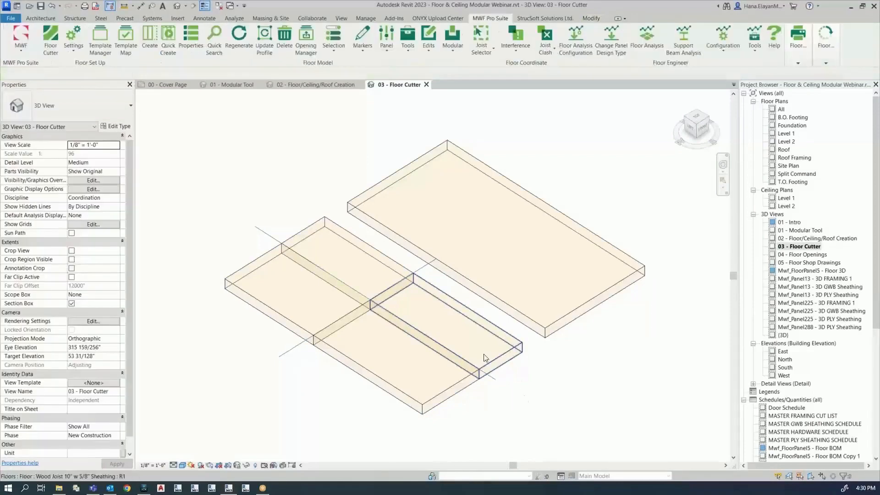
left_click(479, 349)
left_click(439, 394)
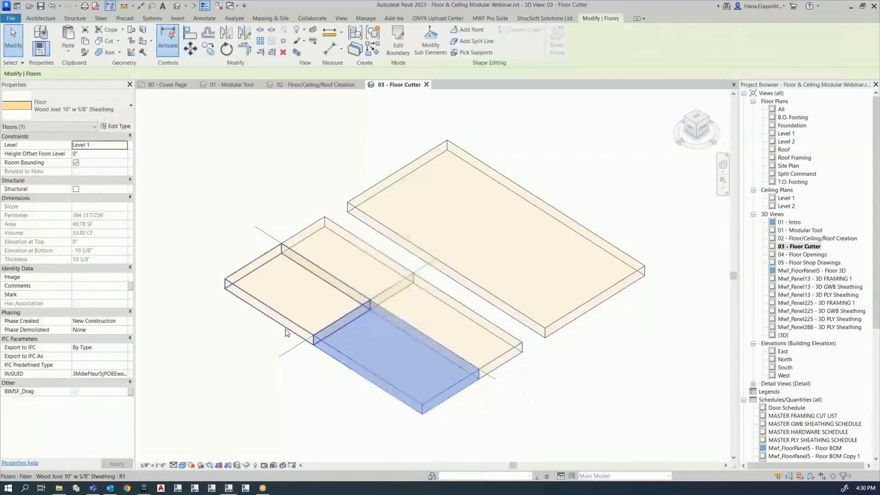
left_click(265, 307)
left_click(338, 256)
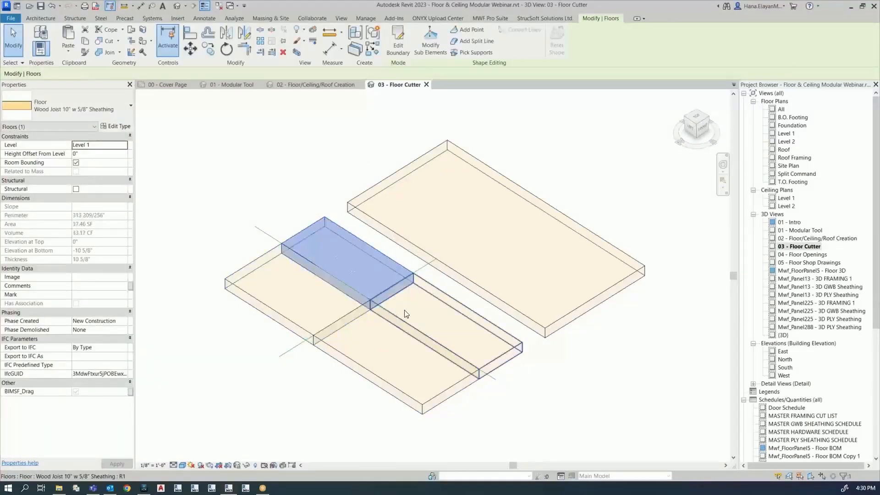
left_click(404, 314)
key("Escape")
left_click(563, 318)
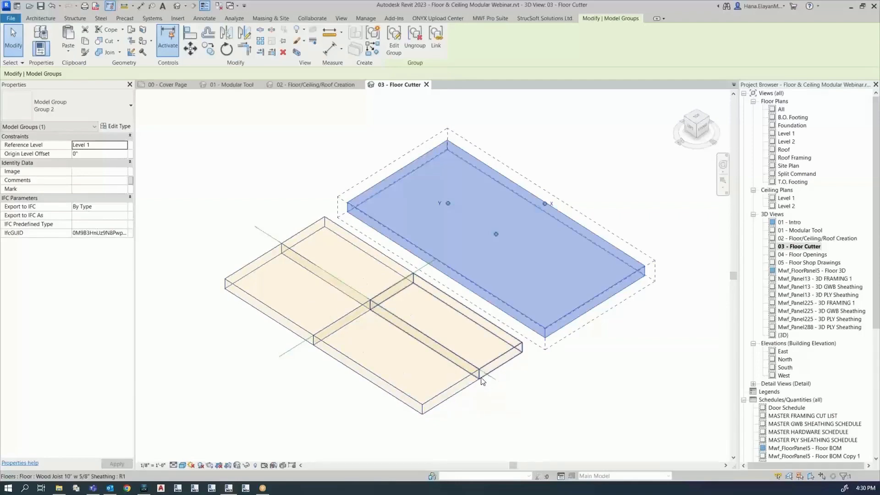
Compare the uncut rear model group with the front group's cut floor pieces, and undo the Floor Cutter operation on the front floor.
key("Escape")
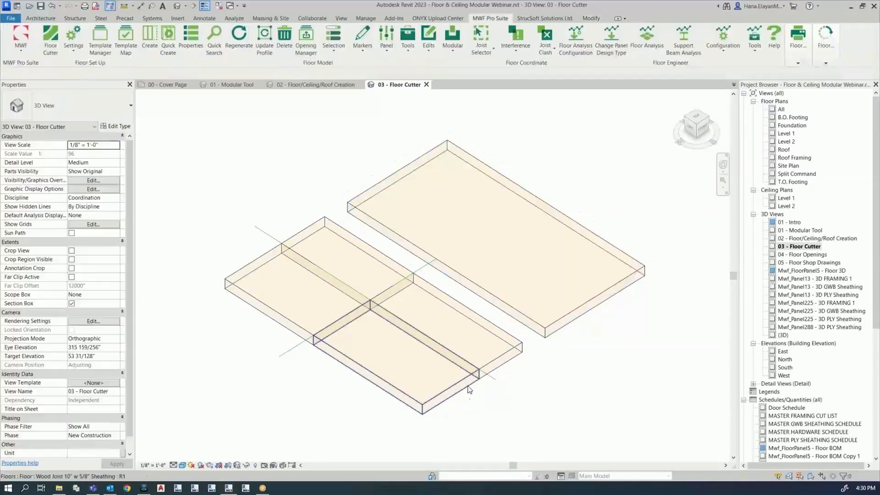
left_click(553, 326)
key("Escape")
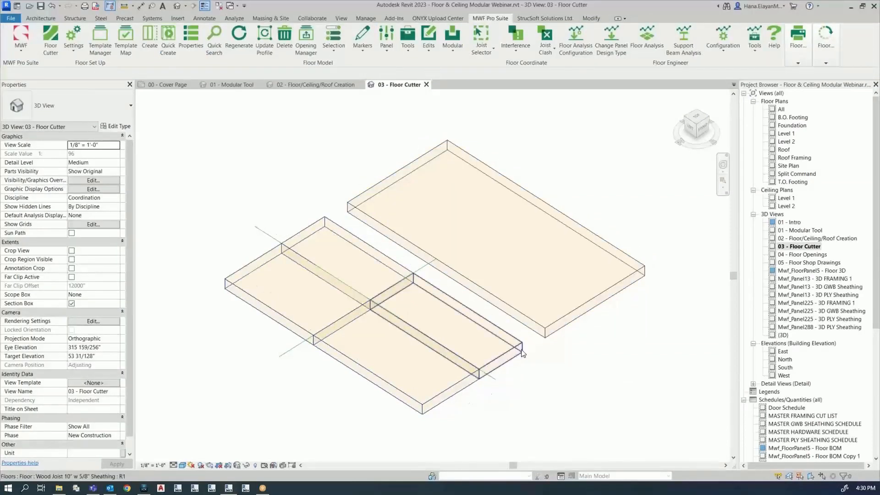
left_click(566, 319)
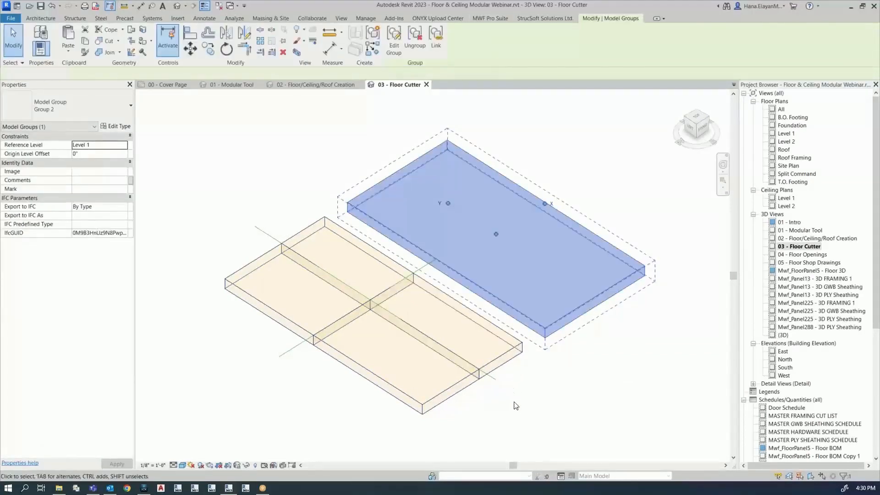
left_click_drag(511, 412, 293, 342)
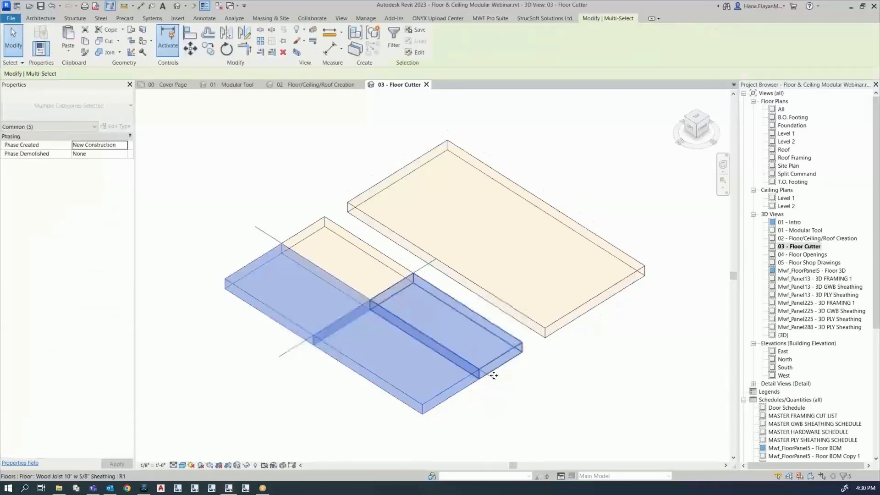
left_click(655, 433)
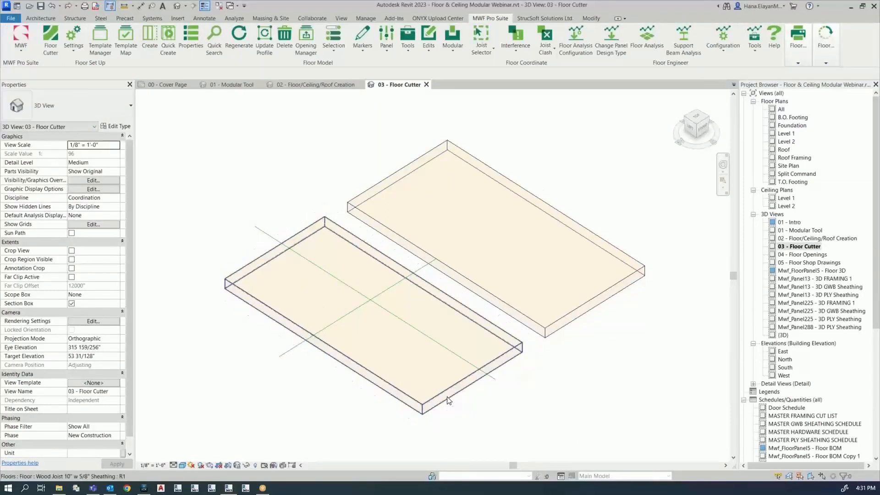
Cut the front group's floor along both crossing model lines with Floor Cutter, using Wood Joist 10" w 5/8" Sheathing and keeping the original floor.
left_click(448, 400)
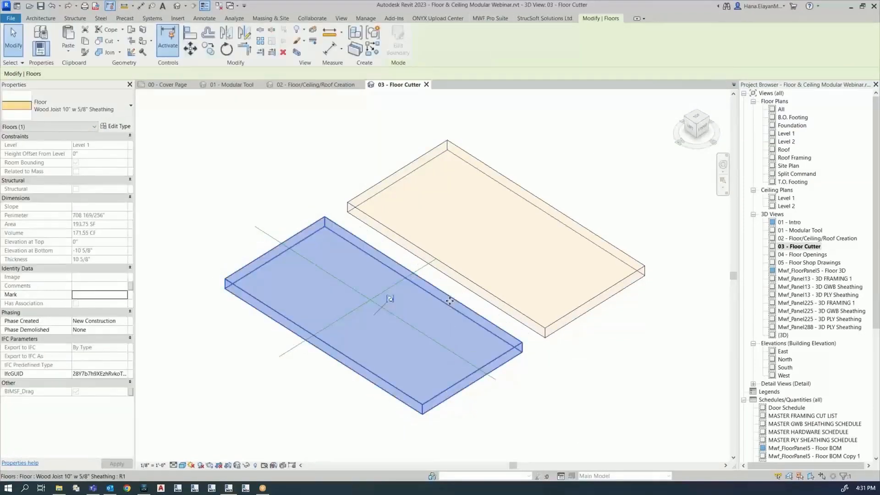
left_click(420, 268, "ctrl")
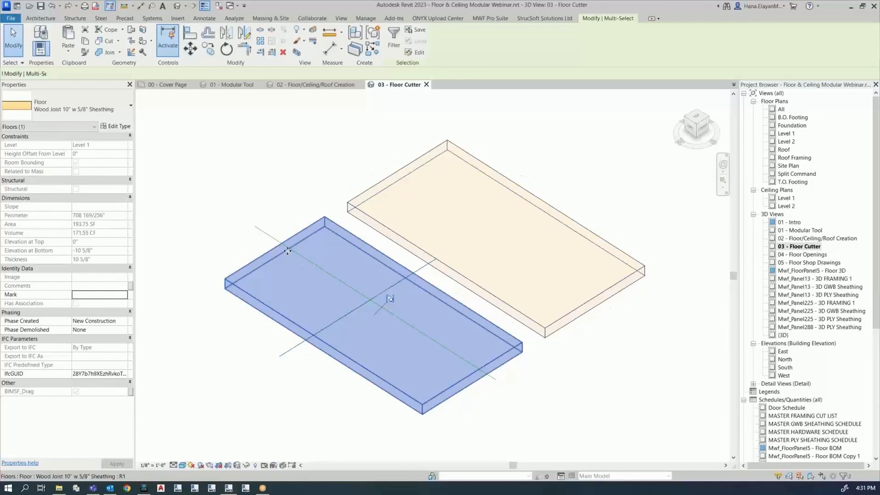
left_click(264, 230, "ctrl")
left_click(544, 19)
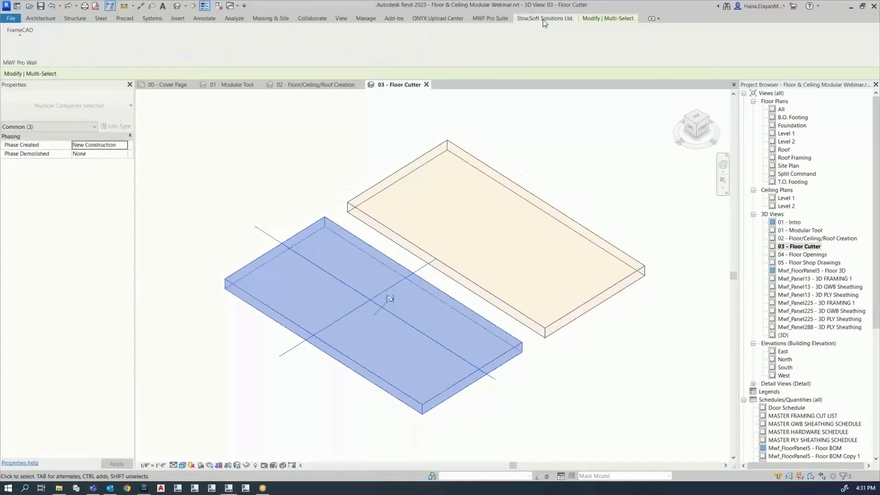
left_click(488, 19)
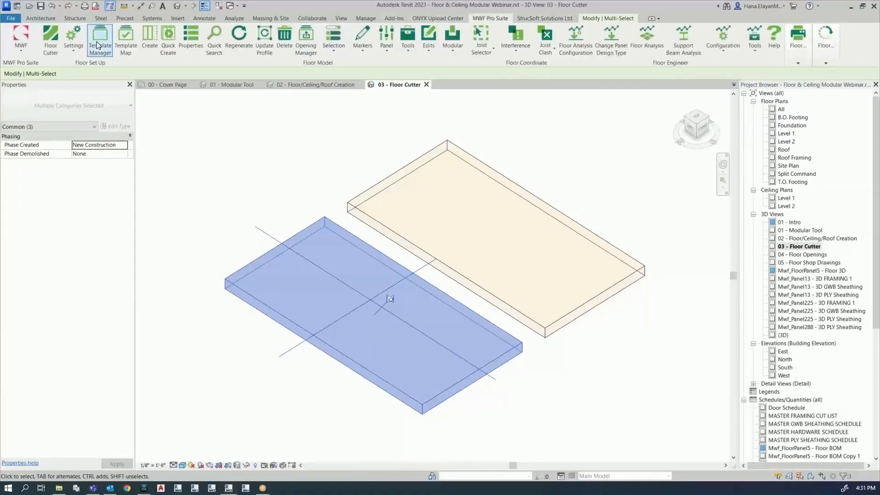
left_click(51, 42)
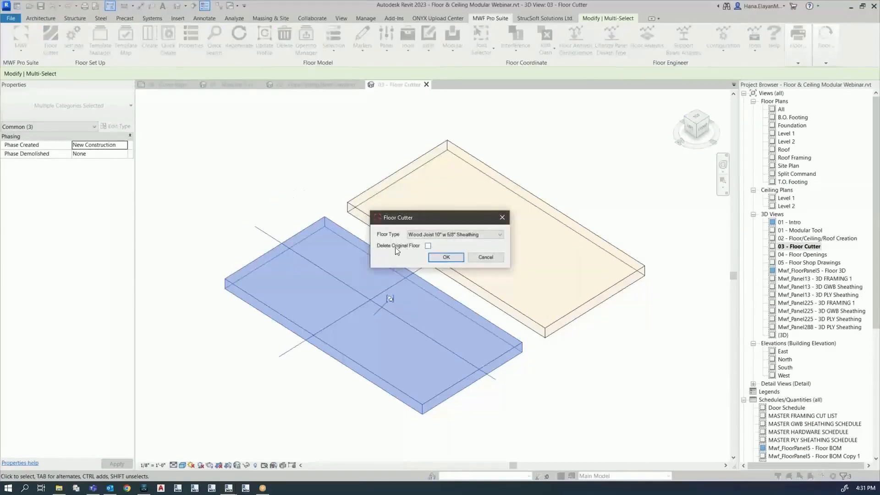
left_click(446, 257)
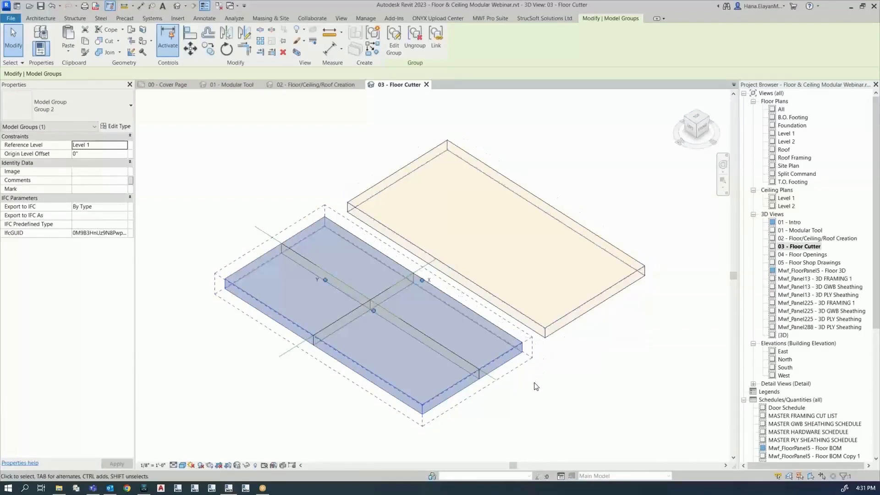
Edit the front Group 2 instance: delete the original uncut floor and add the four cut floor pieces to the group.
double_click(506, 371)
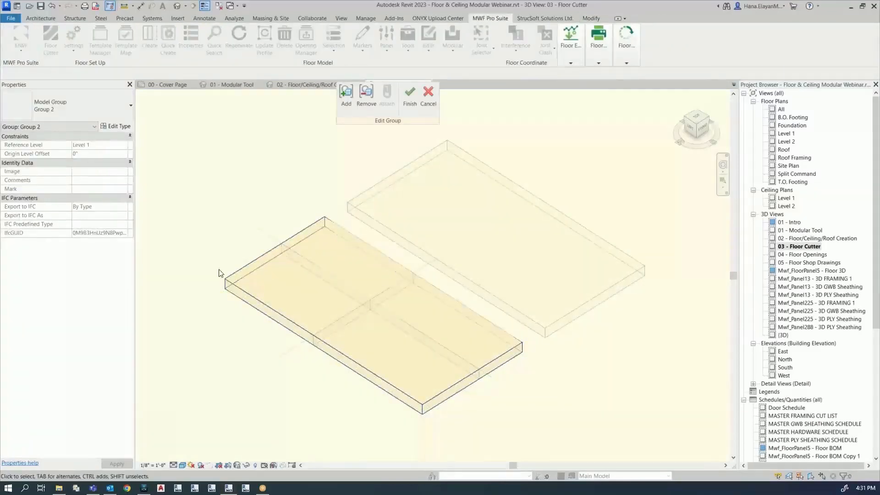
left_click(337, 353)
key("Escape")
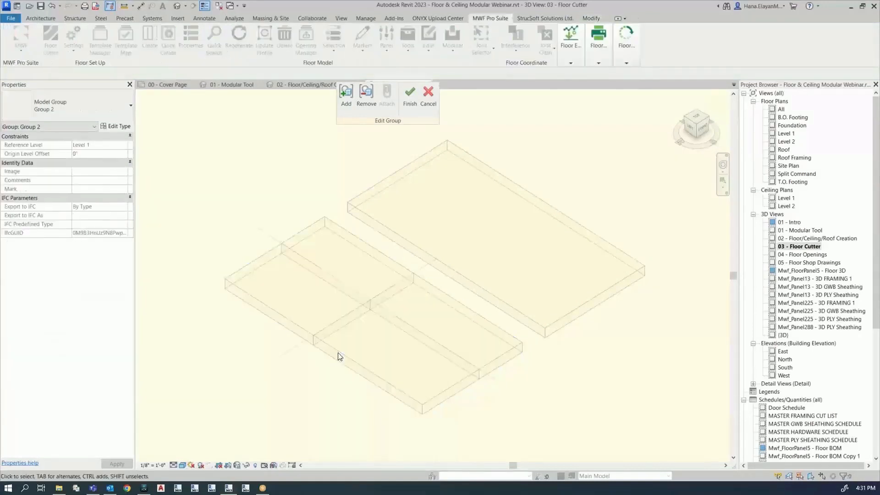
left_click(346, 96)
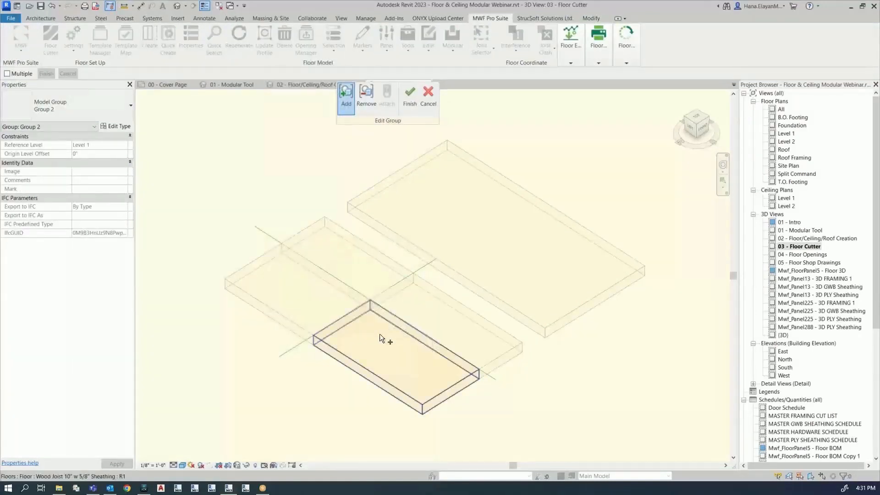
left_click(408, 94)
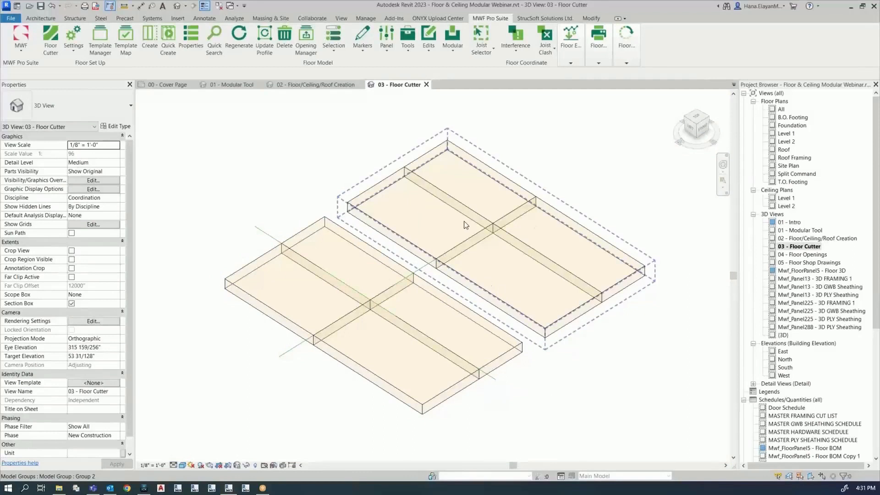
Frame all four floor pieces of the front group with Quick Create, accepting the duplicate-instance warnings.
left_click(421, 356)
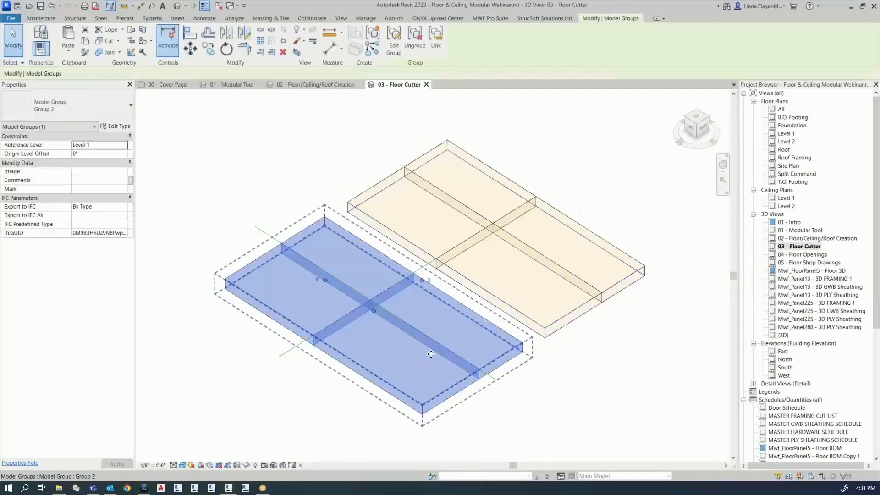
left_click(491, 19)
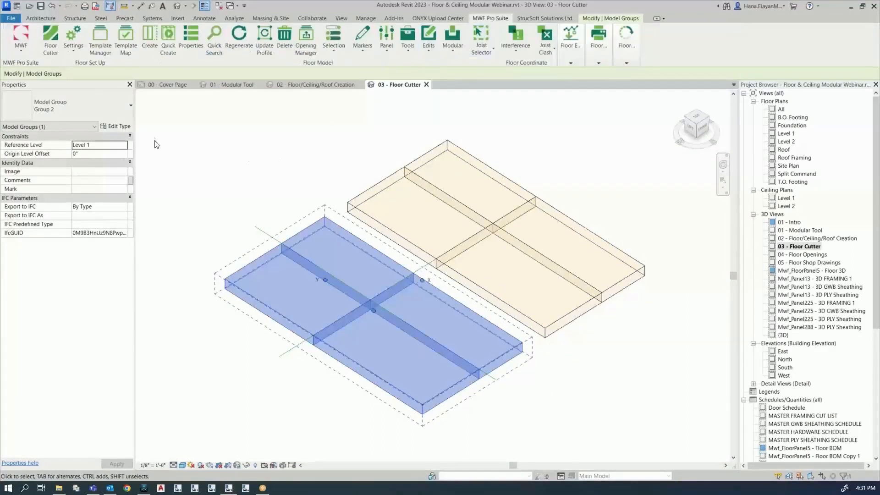
left_click(167, 46)
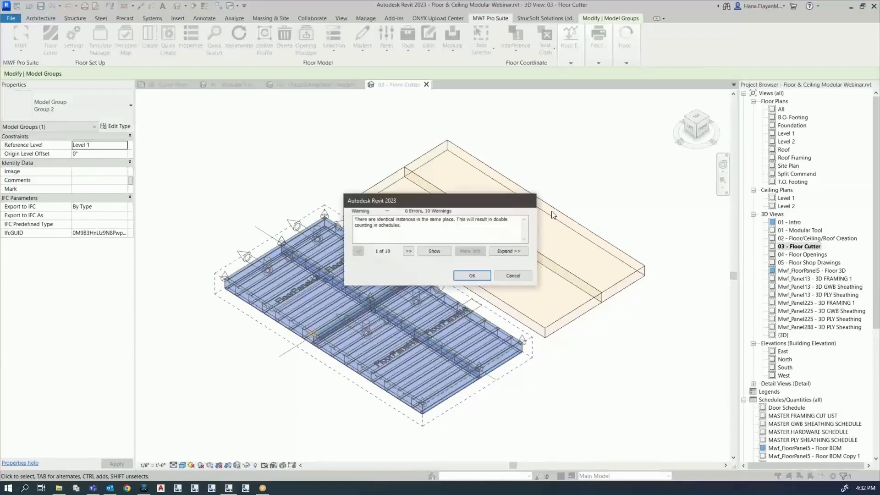
left_click(479, 279)
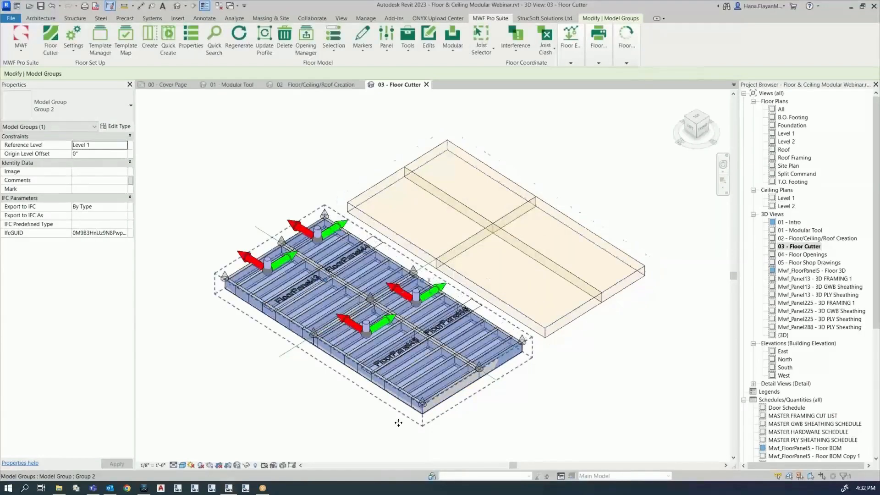
Reveal the view's hidden section box, raise its top face above the panel markers, and end the hidden-elements display.
left_click(254, 465)
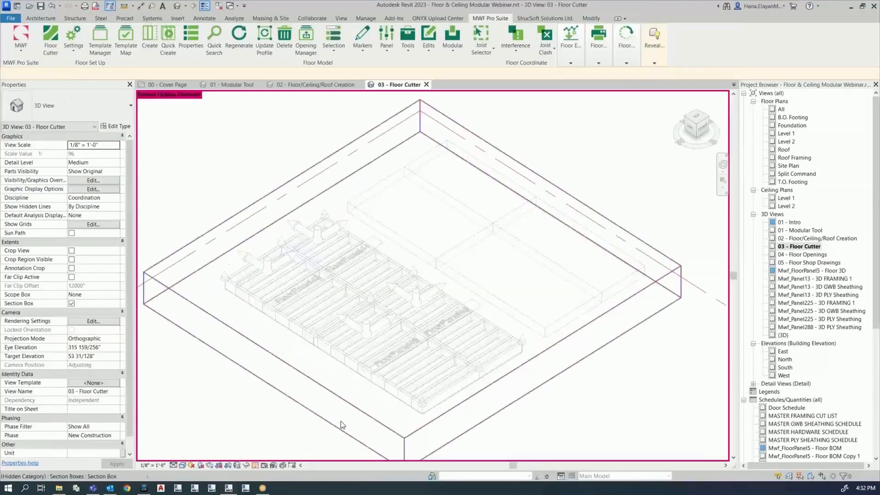
left_click(355, 408)
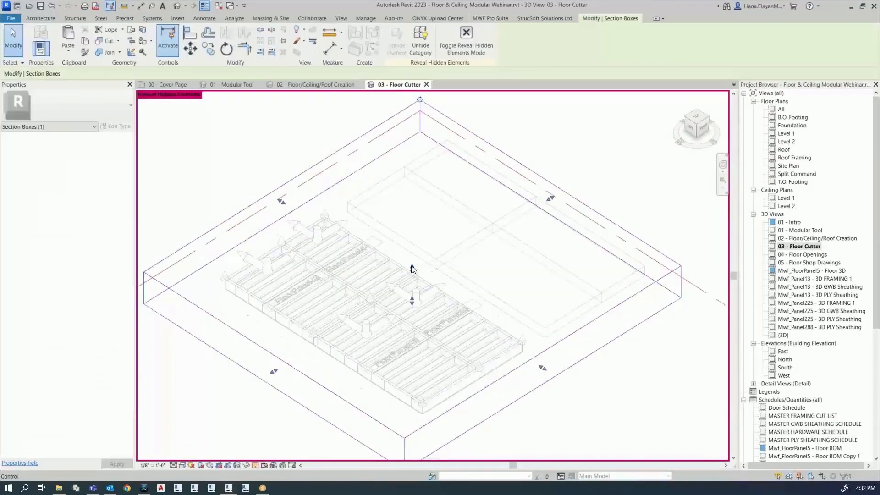
left_click(255, 465)
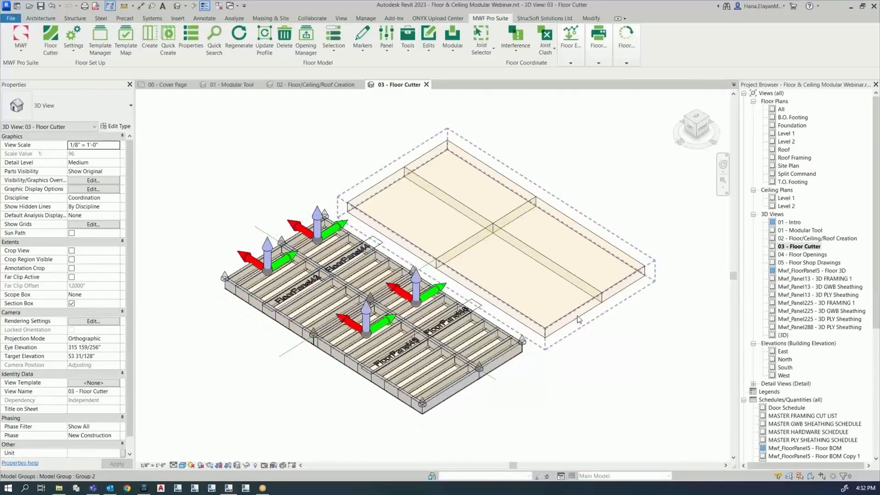
Copy the front group's floor panels to the identical rear group with the Modular copy tool.
left_click(509, 360)
left_click(484, 21)
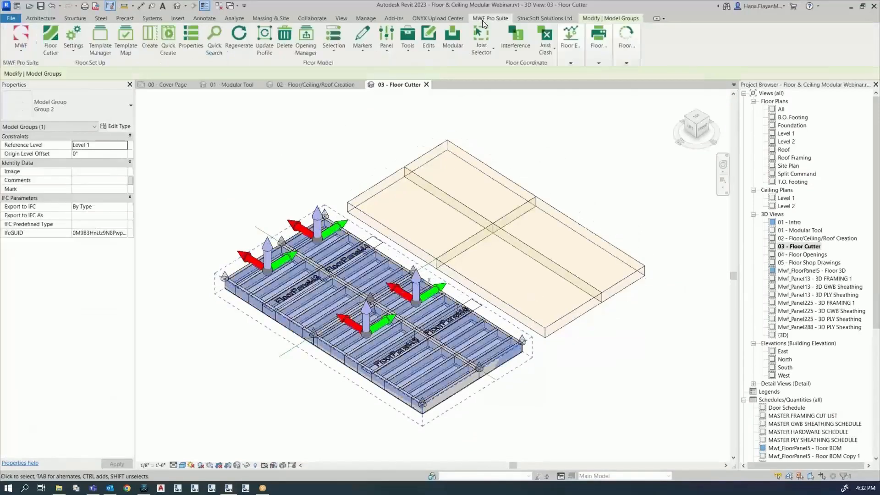
left_click(453, 56)
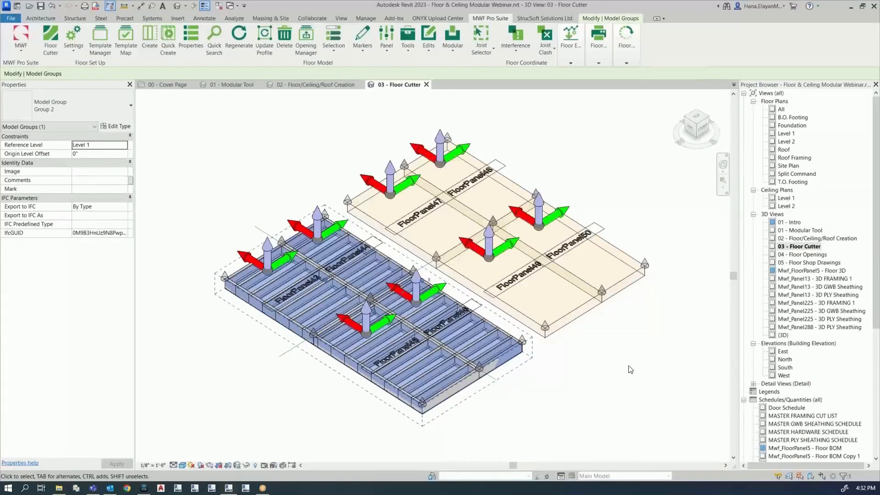
left_click(630, 368)
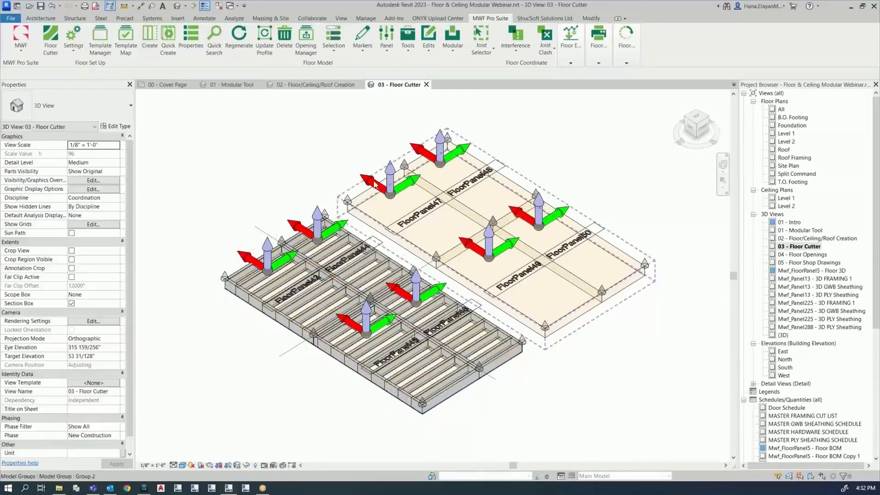
Regenerate the rear group's copied floor panels to create their framing.
left_click_drag(304, 127, 623, 277)
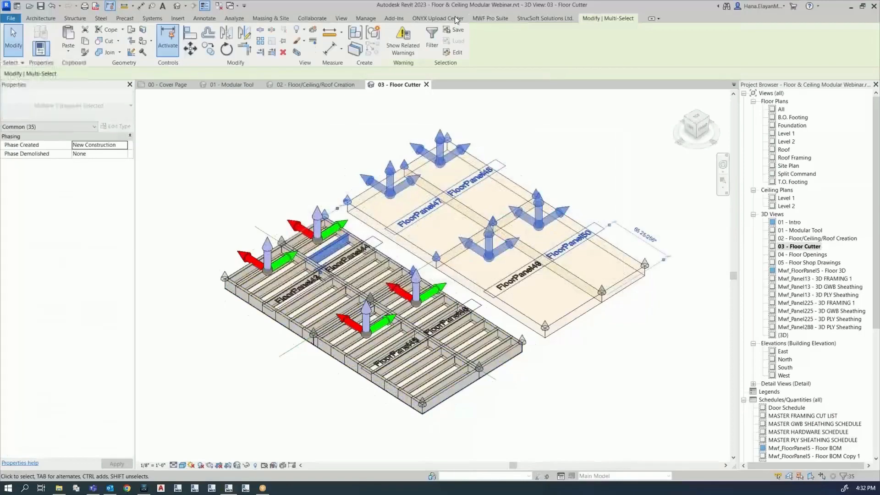
left_click(490, 18)
left_click(241, 33)
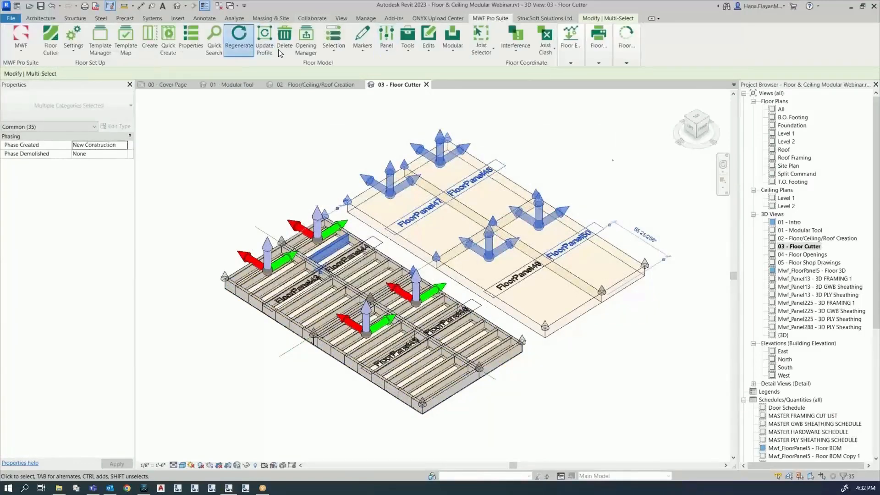
left_click(645, 372)
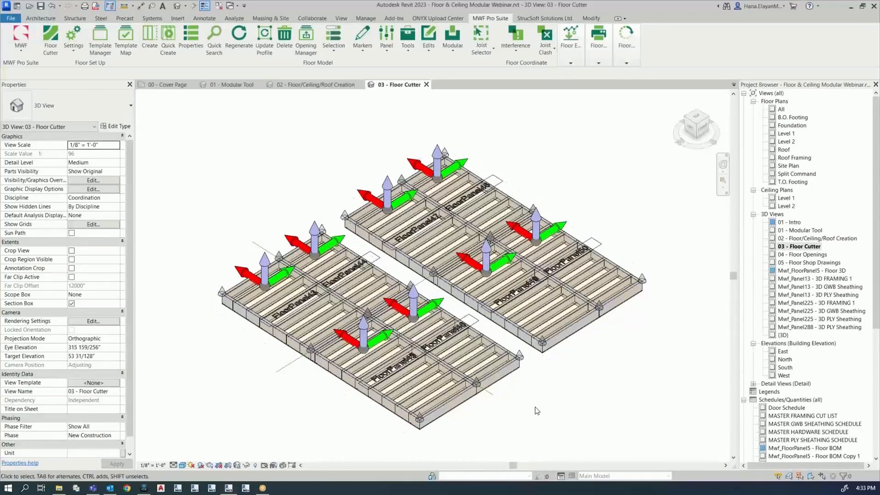
Open the 04 - Floor Openings 3D view and check the contents of the front model group.
double_click(803, 254)
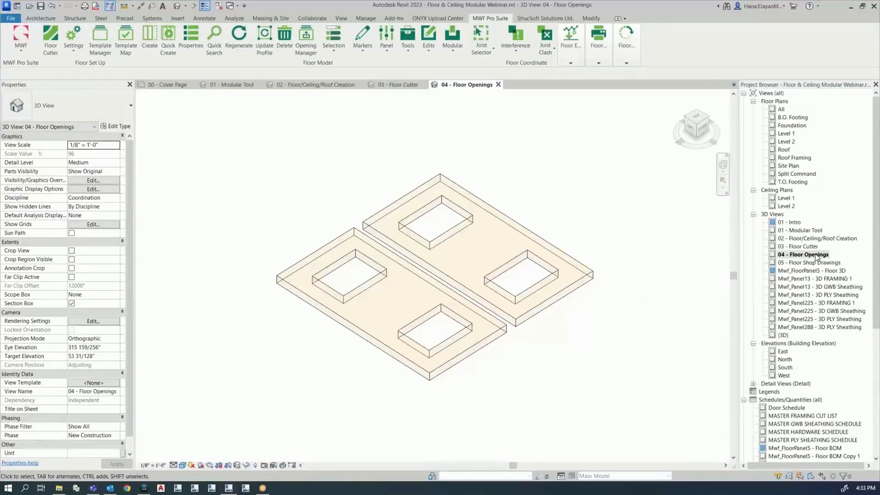
left_click(441, 355)
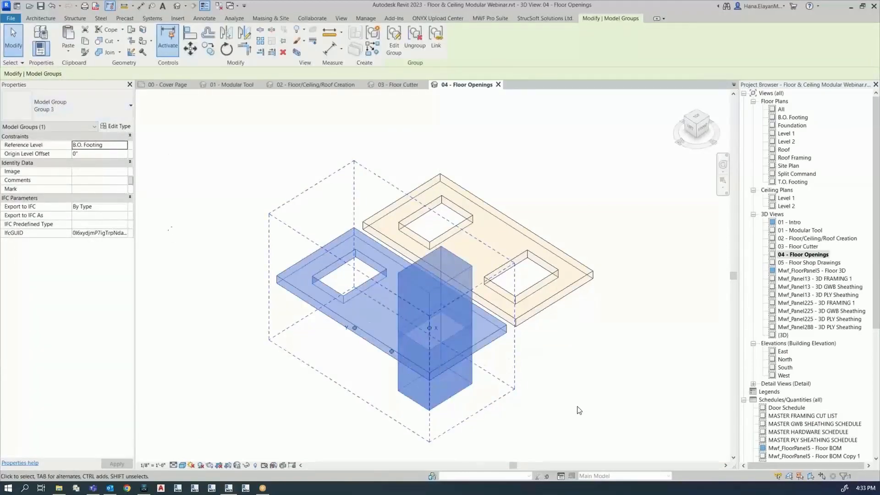
left_click(588, 386)
Inspect the properties of the front group's nearest shaft opening and of the floor inside that group.
scroll(449, 347, "up", 3)
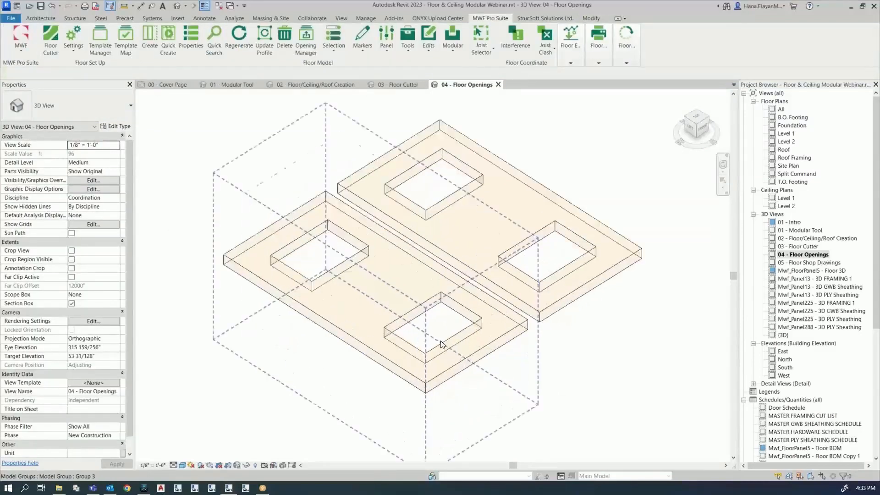
left_click(451, 316)
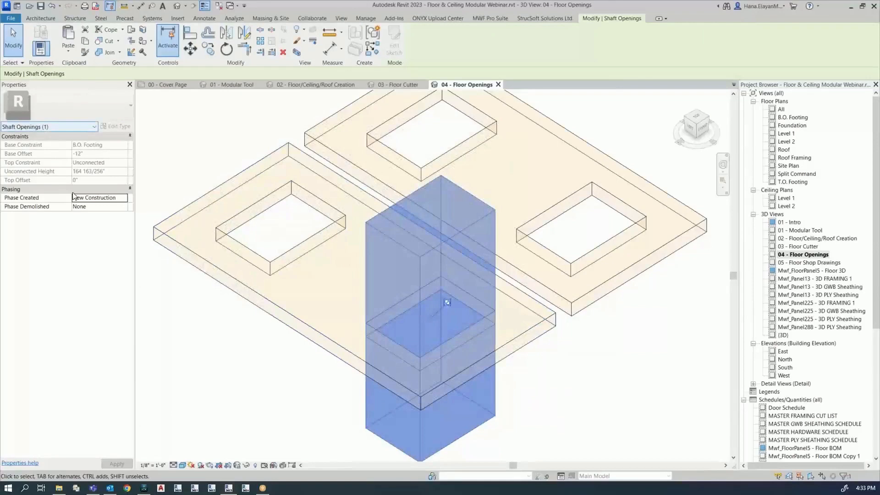
key("Escape")
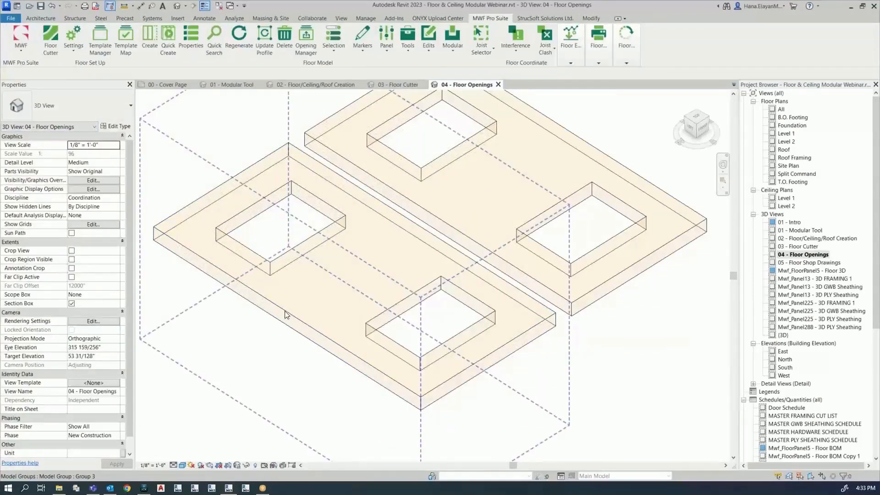
key("Tab")
left_click(285, 312)
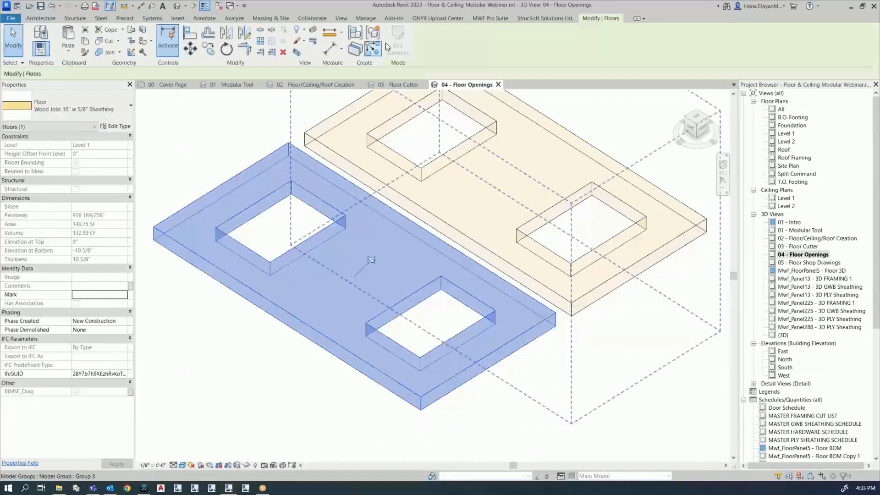
key("Tab")
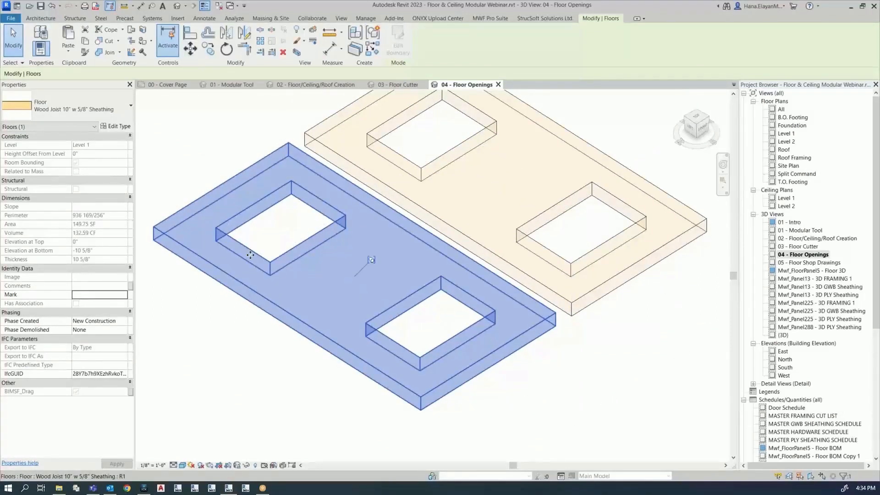
Inspect the boundary sketch of the floor inside the front model group, leaving the sketch and the group unchanged.
left_click(247, 316)
double_click(269, 305)
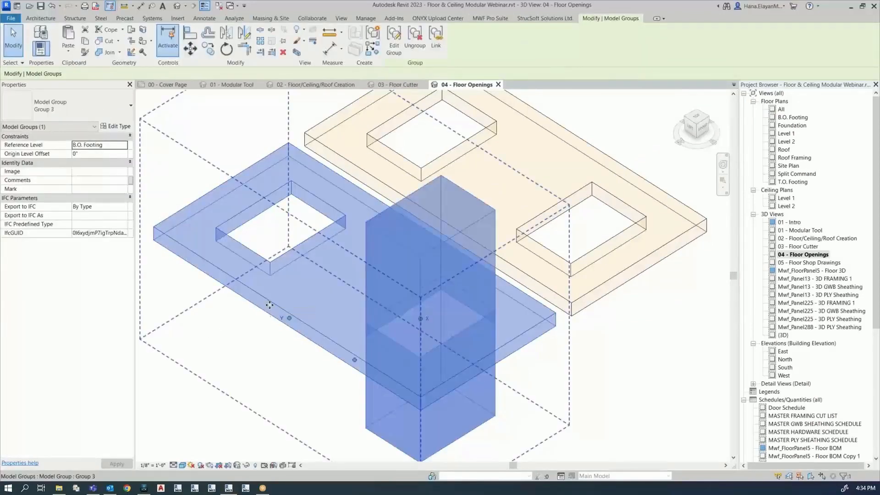
left_click(271, 305)
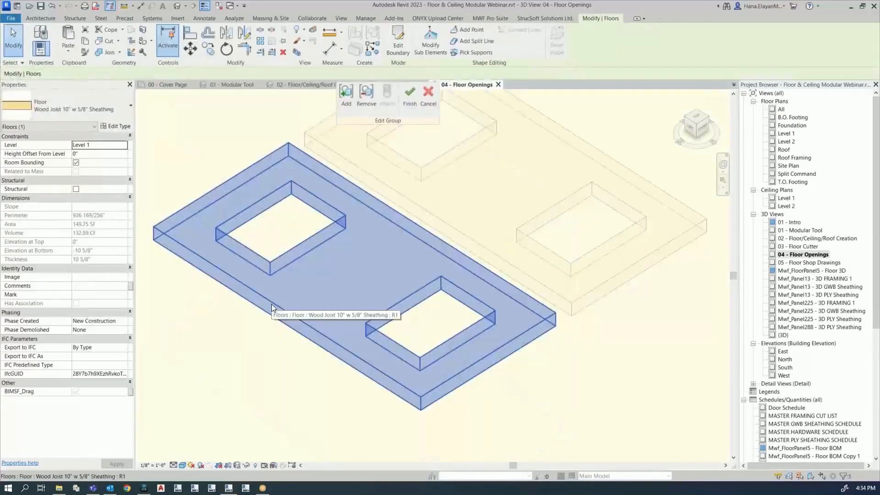
left_click(399, 39)
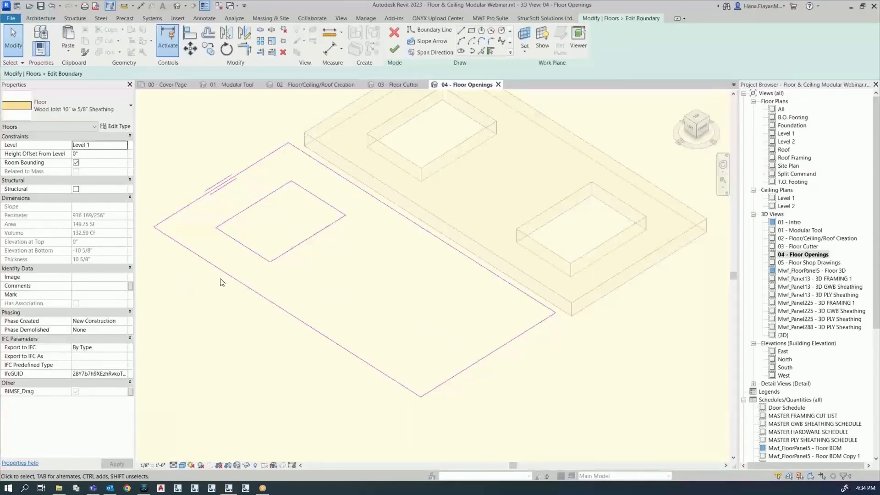
left_click(395, 51)
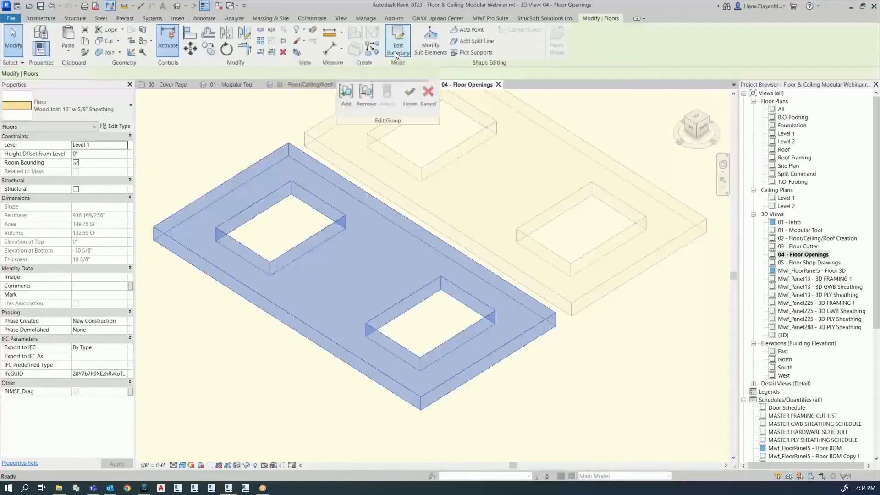
left_click(407, 96)
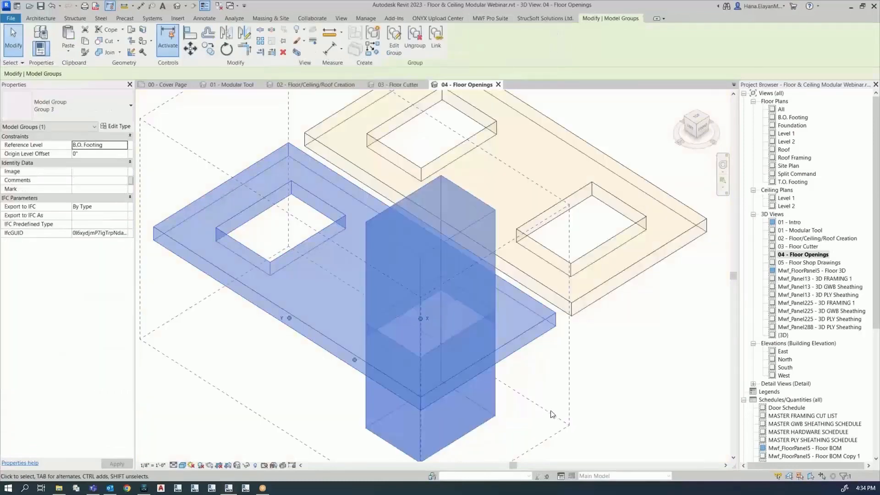
left_click(551, 412)
Create and immediately frame a floor panel on the front model group using the Light Gauge template from Default_Imperial.
left_click(415, 394)
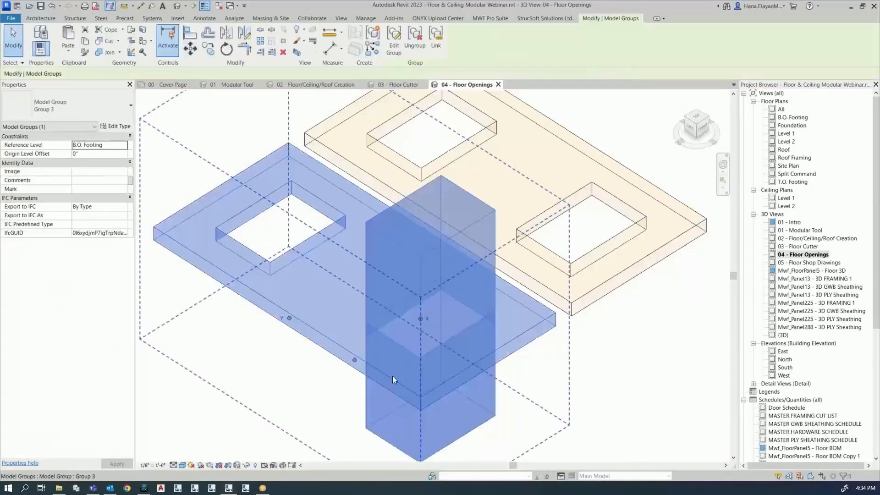
left_click(485, 20)
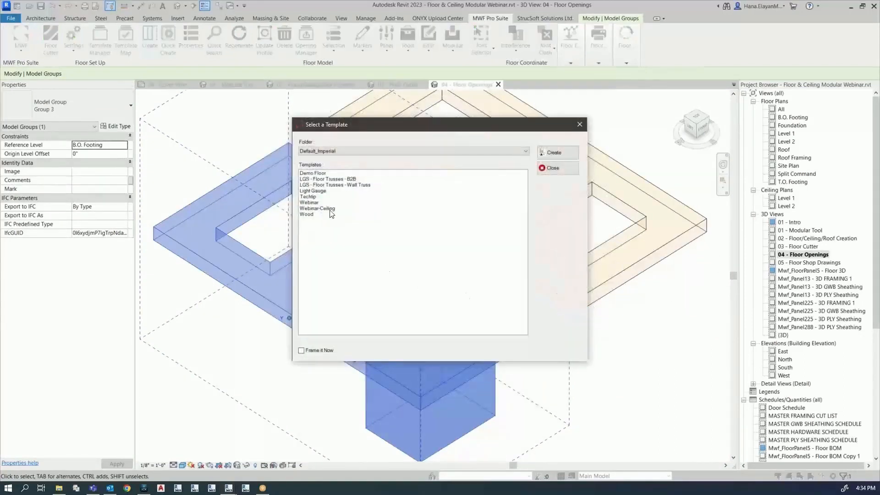
left_click(316, 190)
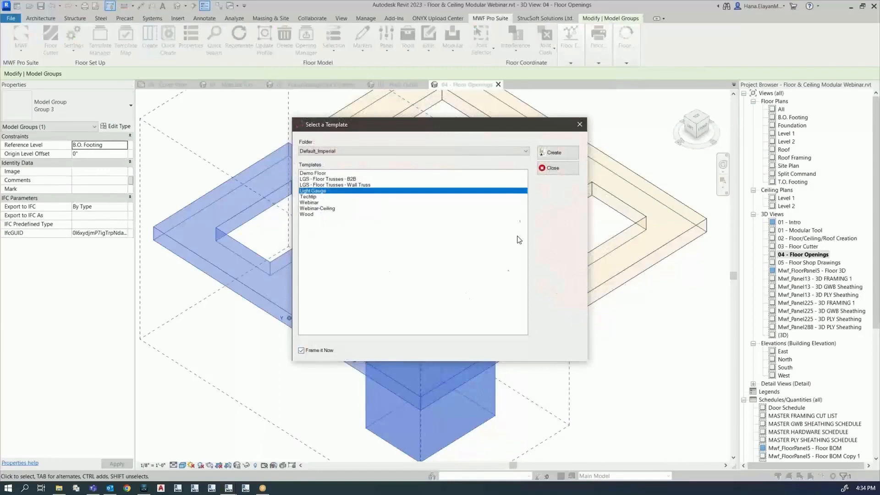
left_click(554, 153)
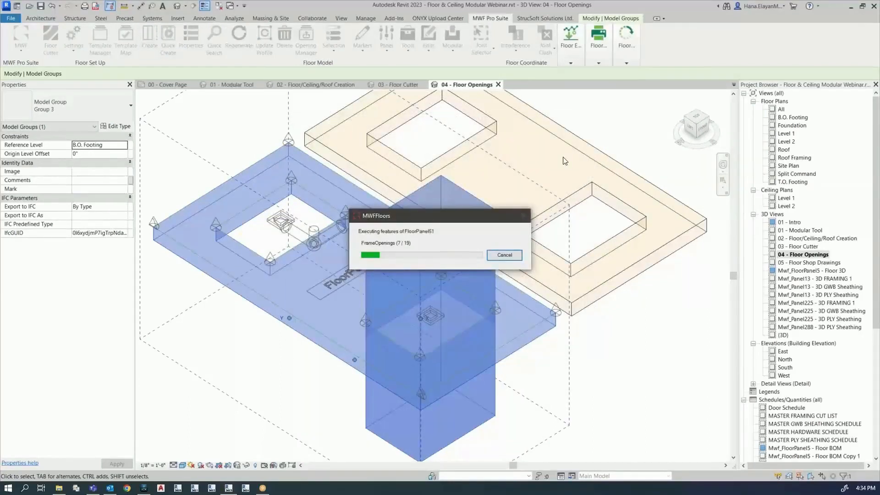
Copy the front group's framed floor panel to the identical rear group with the Modular copy tool.
scroll(304, 389, "up", 3)
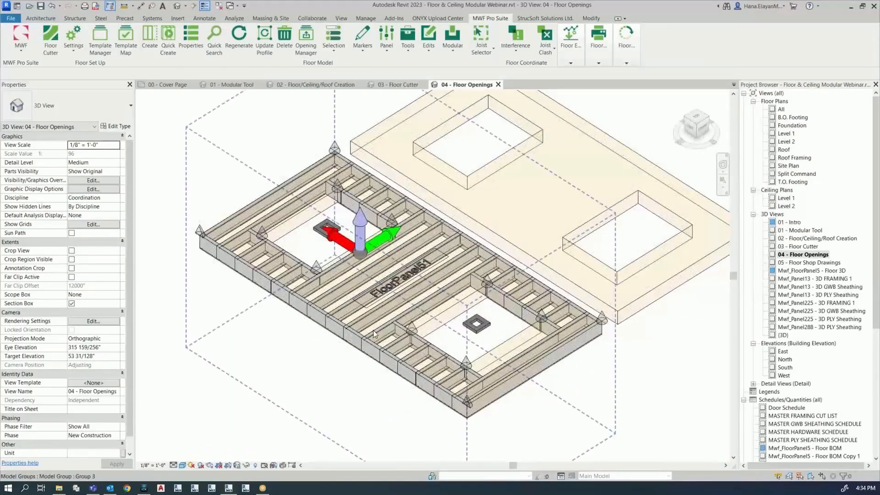
middle_click_drag(373, 330, 353, 349)
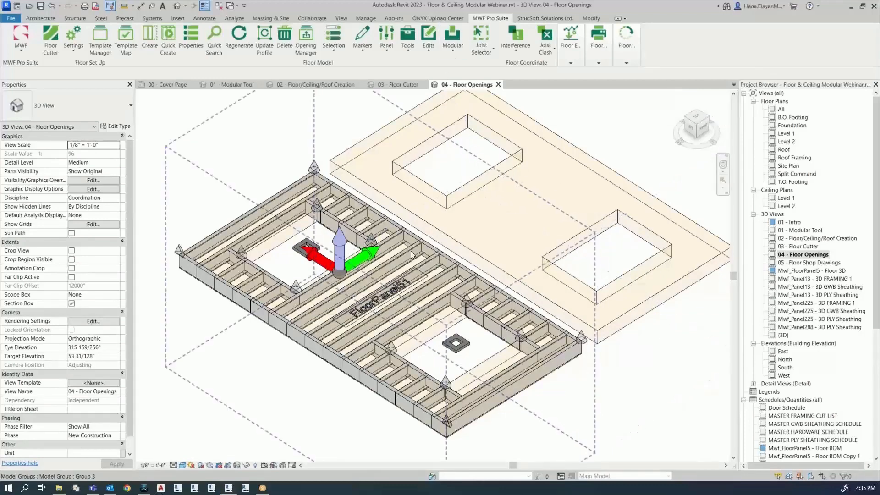
left_click(401, 291)
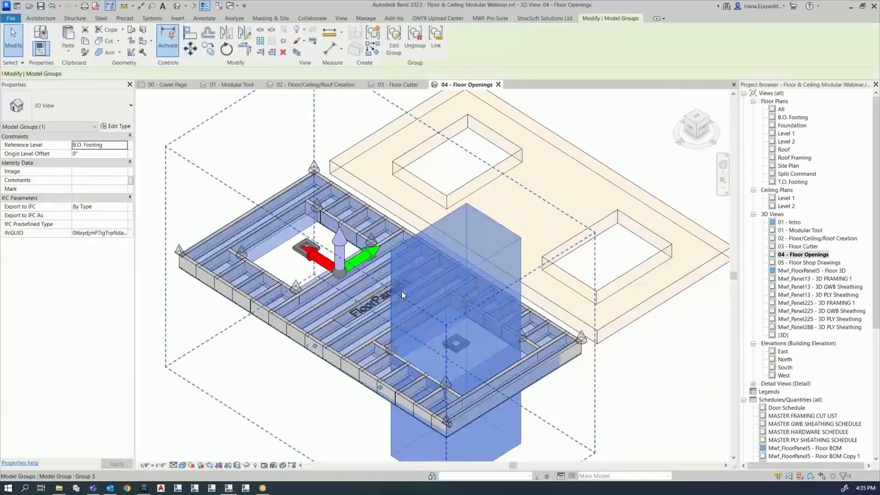
left_click(491, 18)
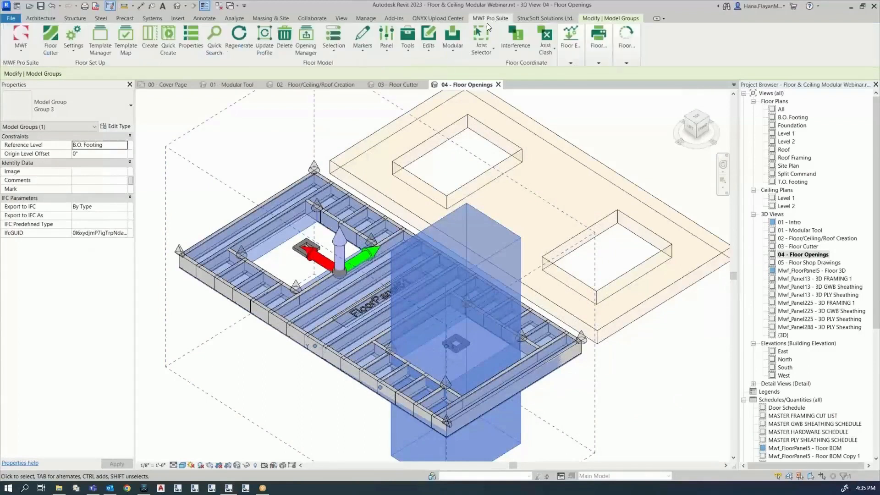
left_click(451, 48)
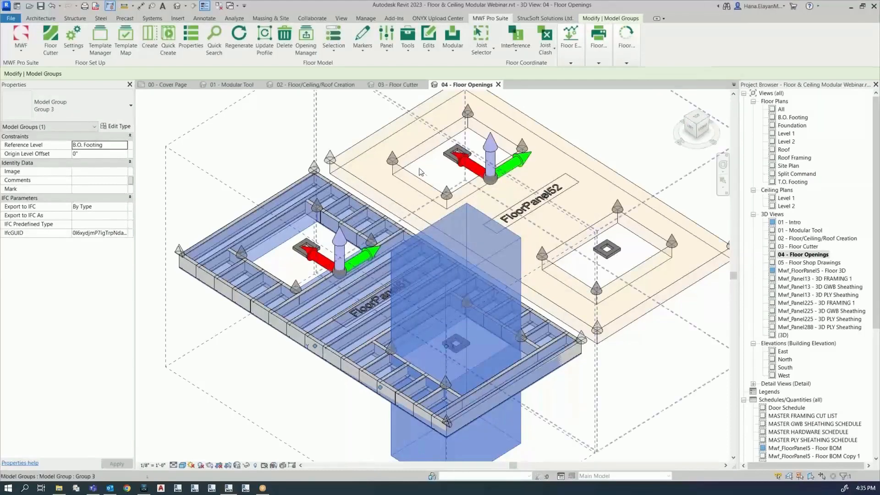
Regenerate FloorPanel52 on the rear group to create its framing.
left_click(238, 38)
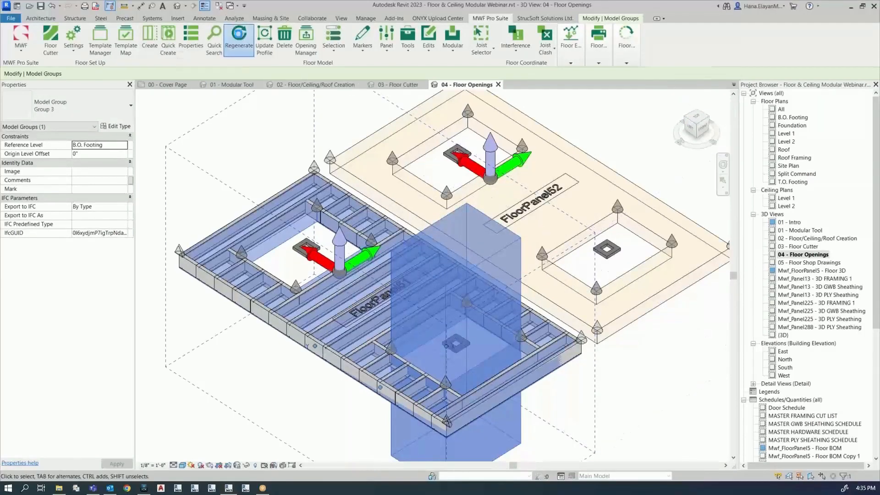
left_click(500, 172)
left_click(501, 195)
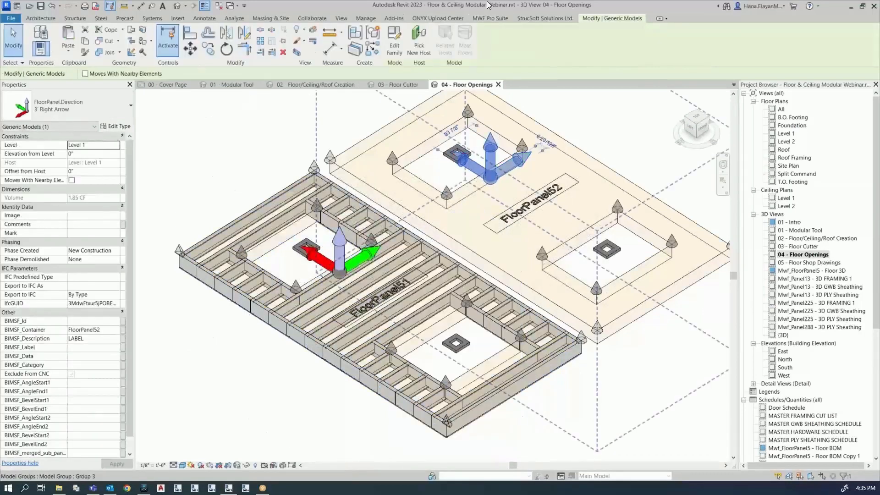
left_click(492, 18)
left_click(239, 37)
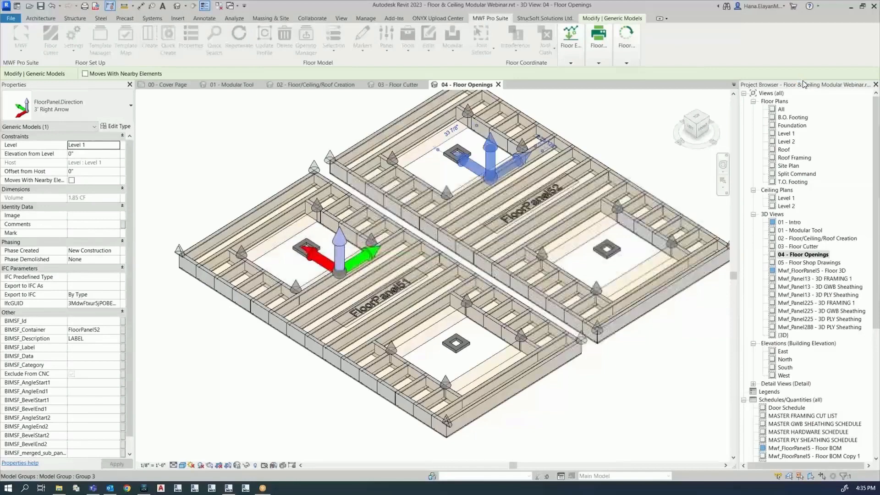
Assign the Light Gauge (RimSupported) opening type to the upper opening of FloorPanel51, as seen in plan.
left_click_drag(697, 117, 700, 120)
left_click(699, 118)
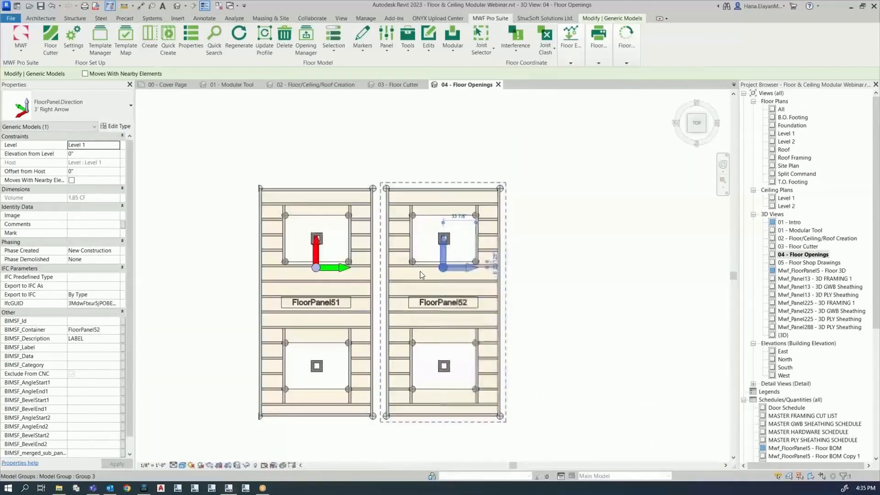
left_click(575, 275)
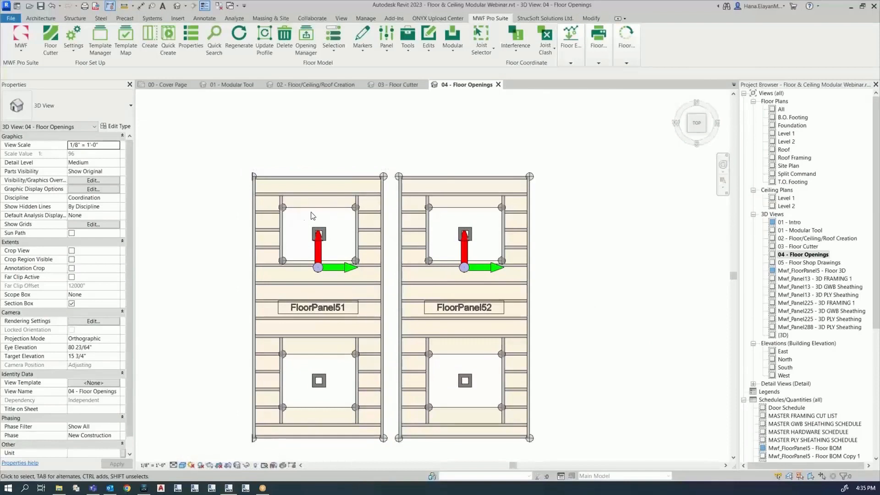
left_click(328, 240)
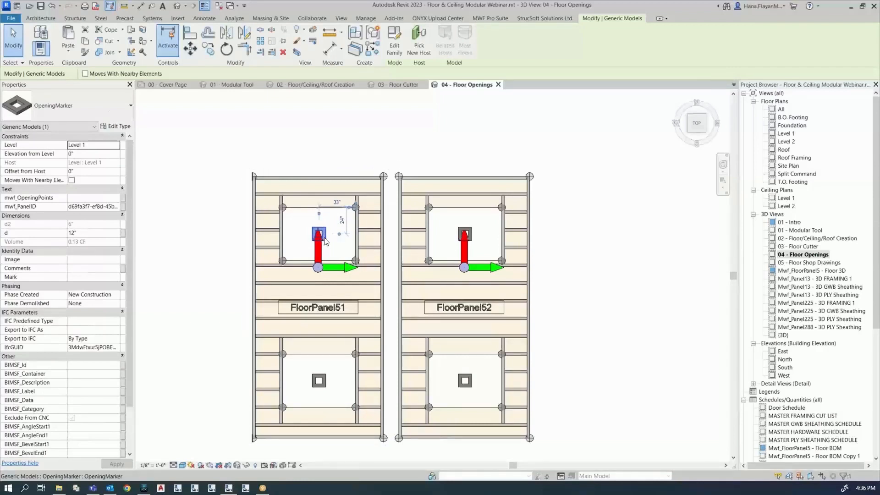
left_click(488, 18)
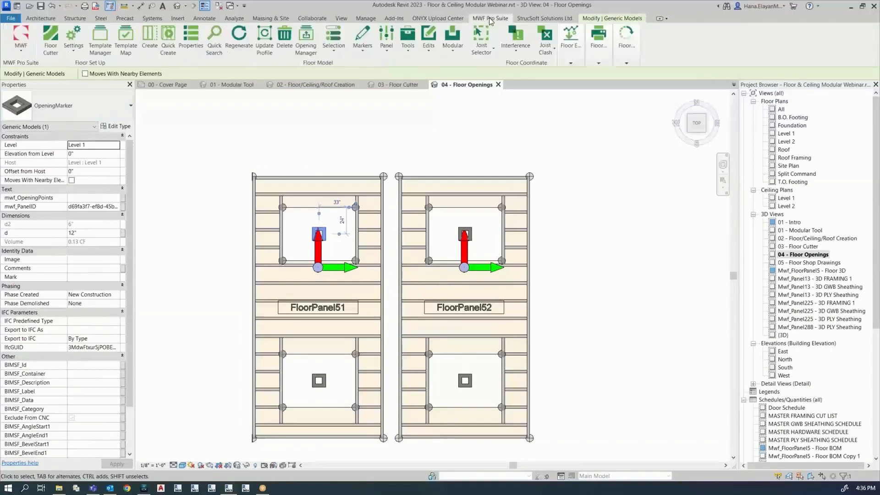
left_click(191, 39)
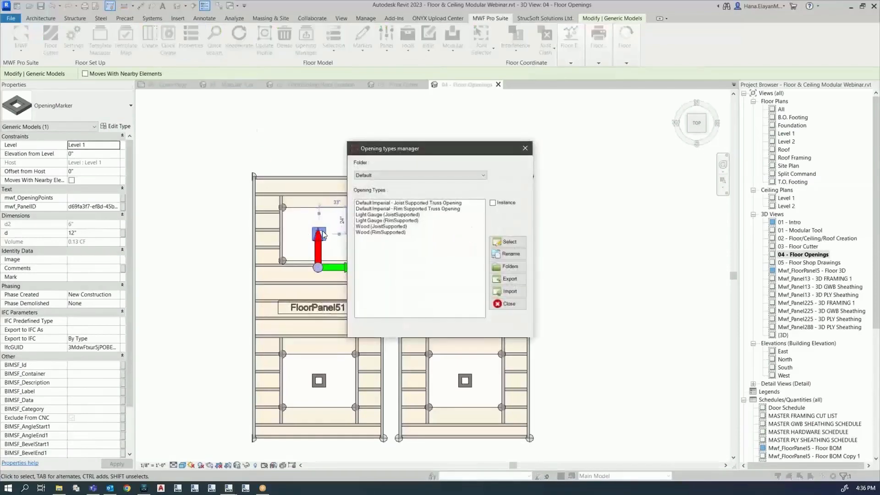
left_click_drag(382, 142, 499, 151)
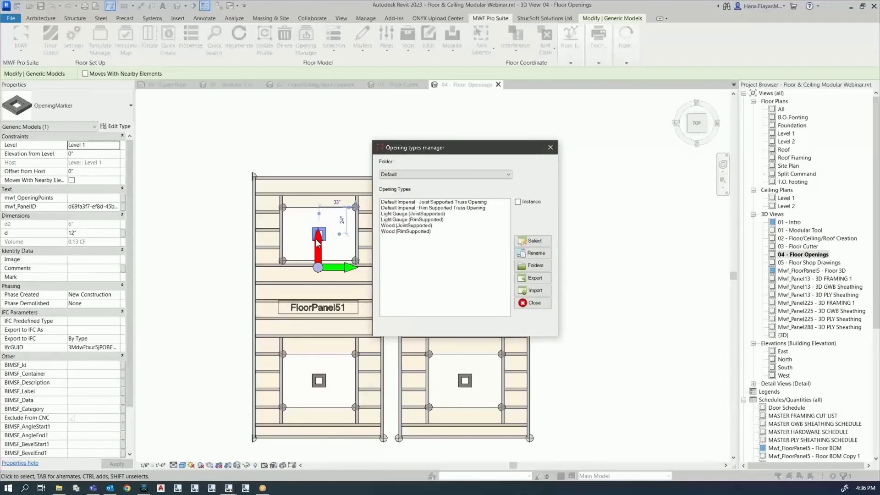
left_click(413, 220)
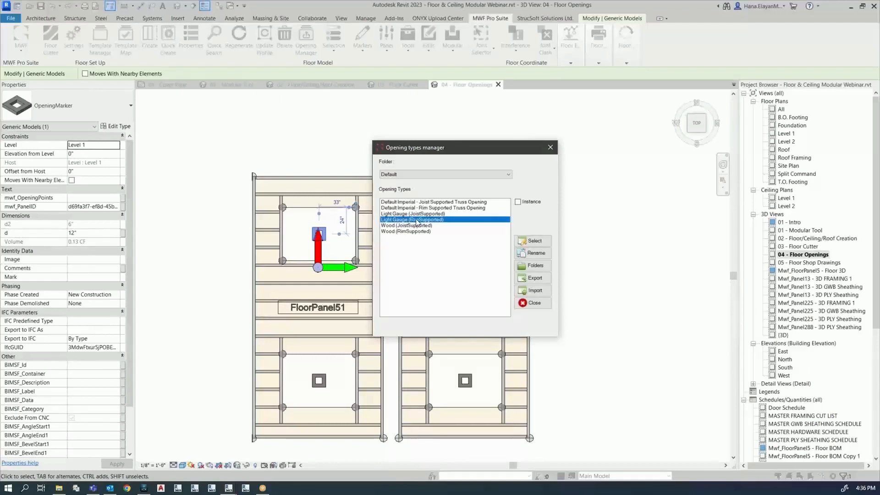
left_click(532, 243)
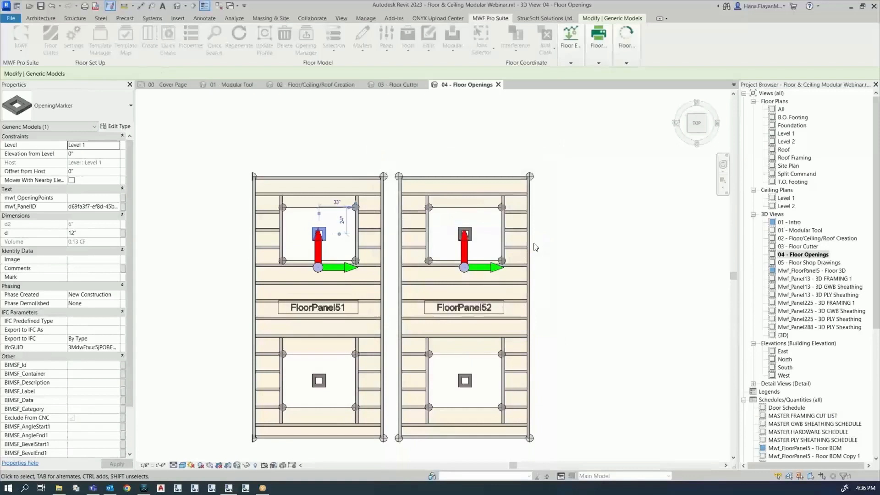
Regenerate FloorPanel51 to reframe it with the new opening type.
left_click(263, 268)
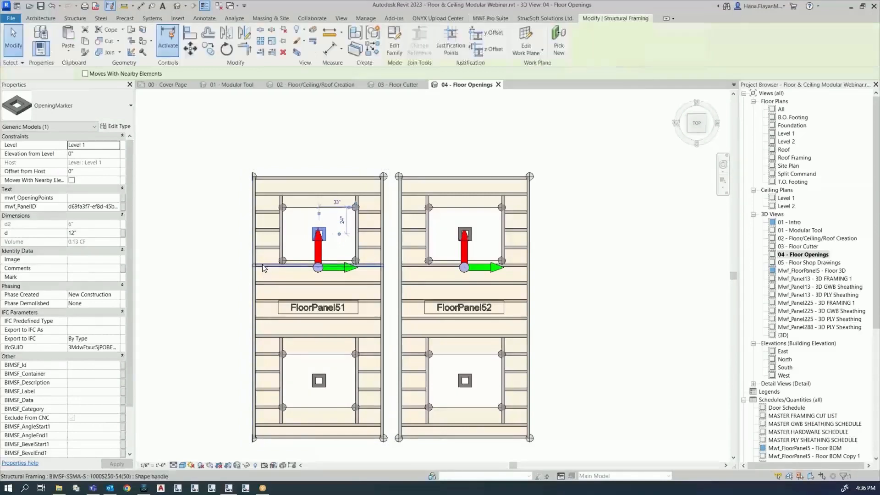
left_click(501, 18)
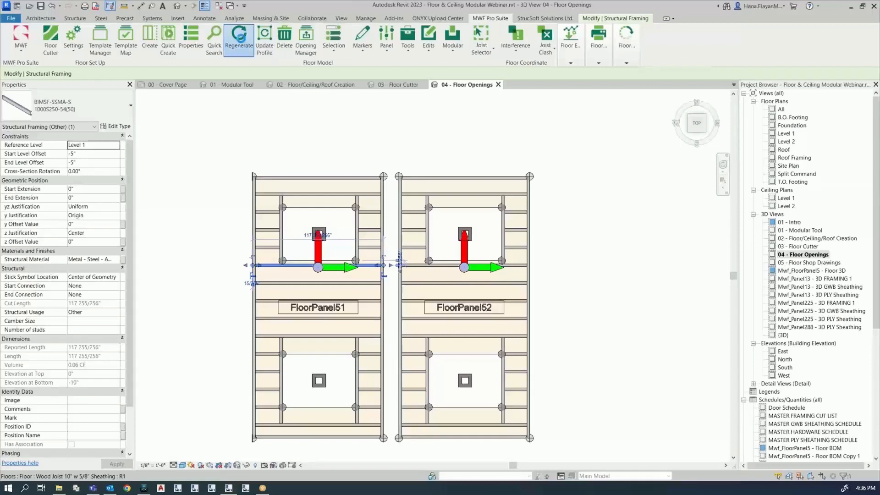
left_click(240, 39)
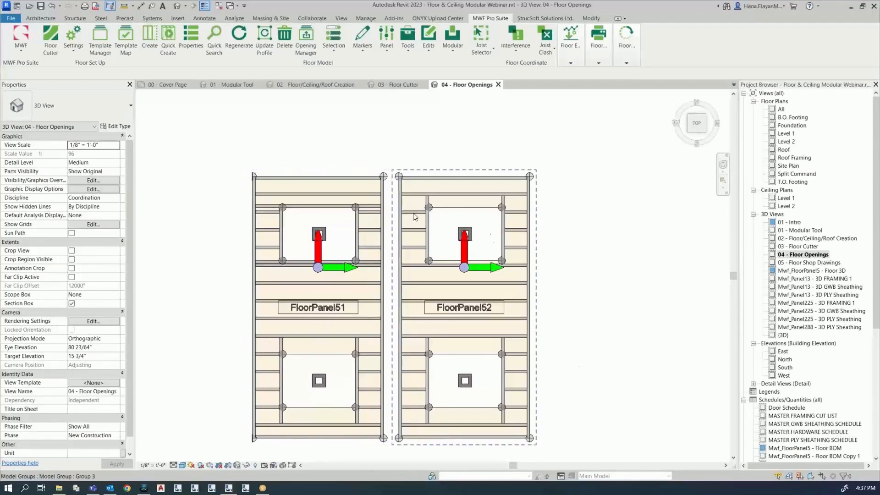
Match the properties of FloorPanel51's model group on all identical groups.
left_click(292, 287)
left_click(489, 18)
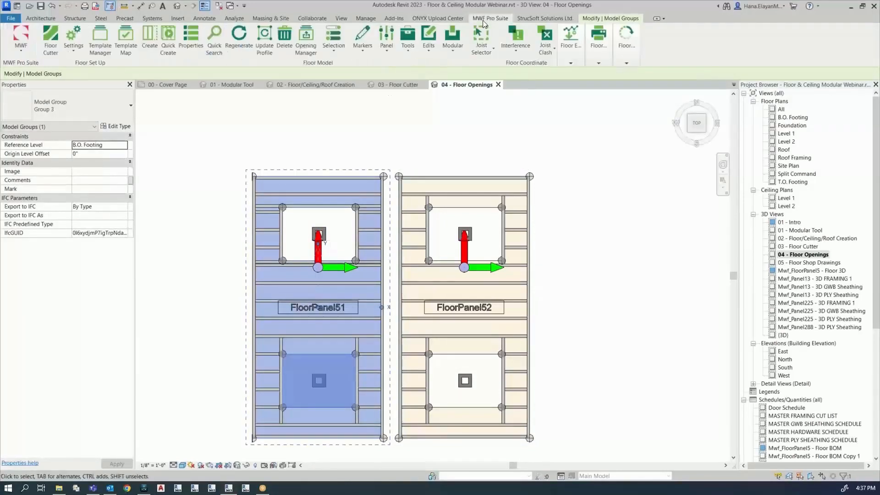
left_click(452, 54)
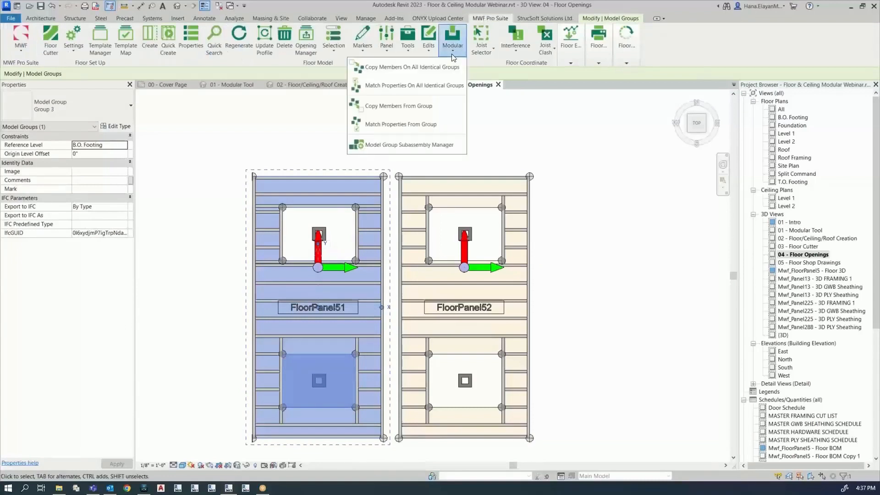
left_click(431, 86)
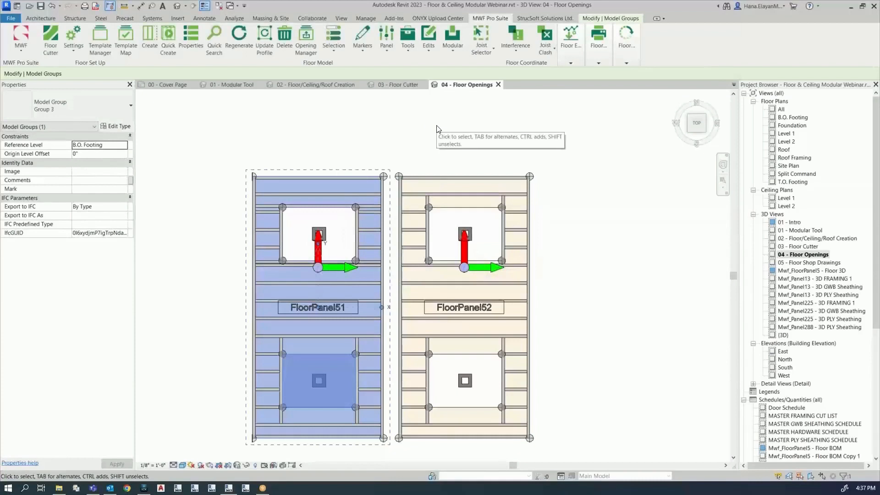
Check the properties of the upper opening markers in FloorPanel51 and FloorPanel52.
left_click(604, 301)
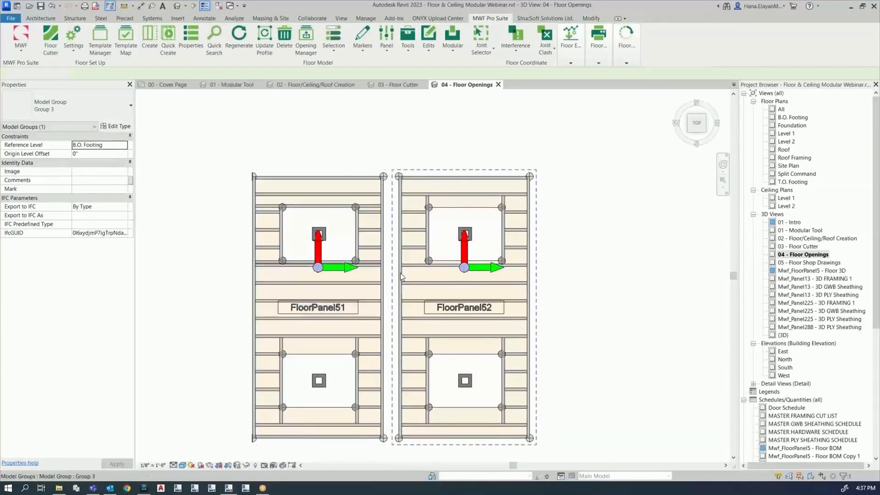
left_click(323, 229)
left_click(333, 219)
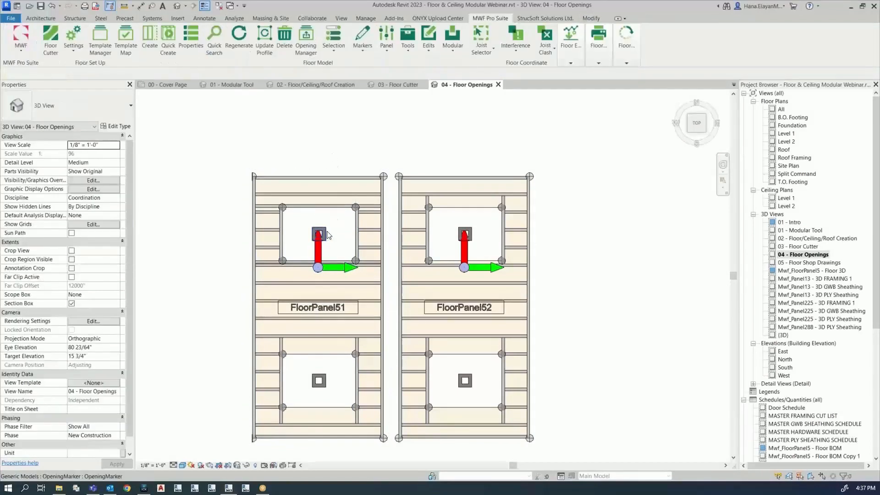
left_click(325, 233)
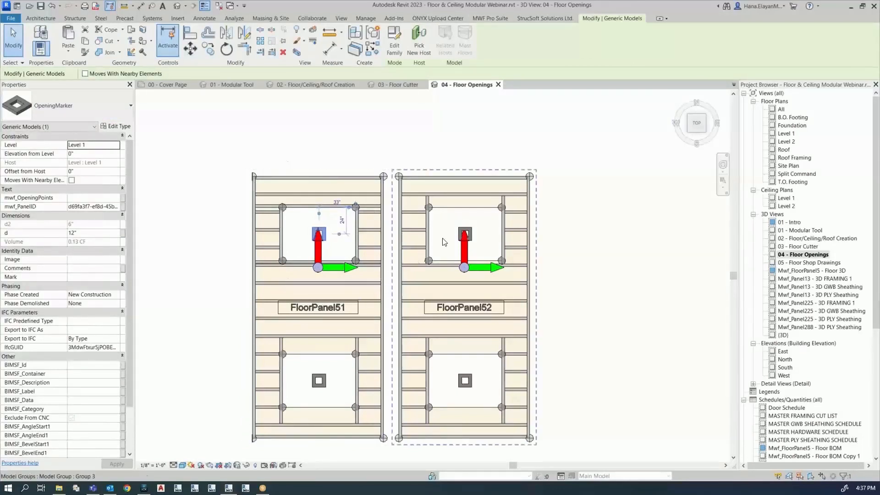
left_click(467, 232)
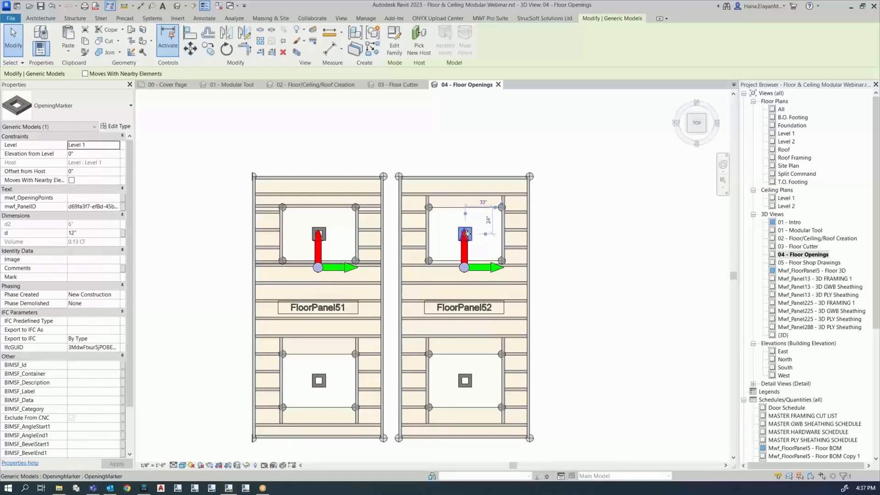
Assign the Light Gauge (RimSupported) opening type to the upper opening of FloorPanel52, as seen in plan.
left_click(489, 19)
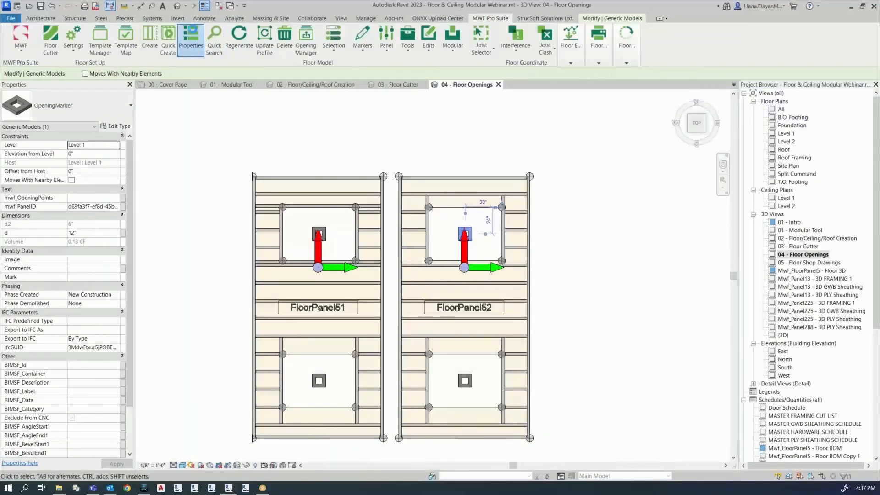
left_click(192, 36)
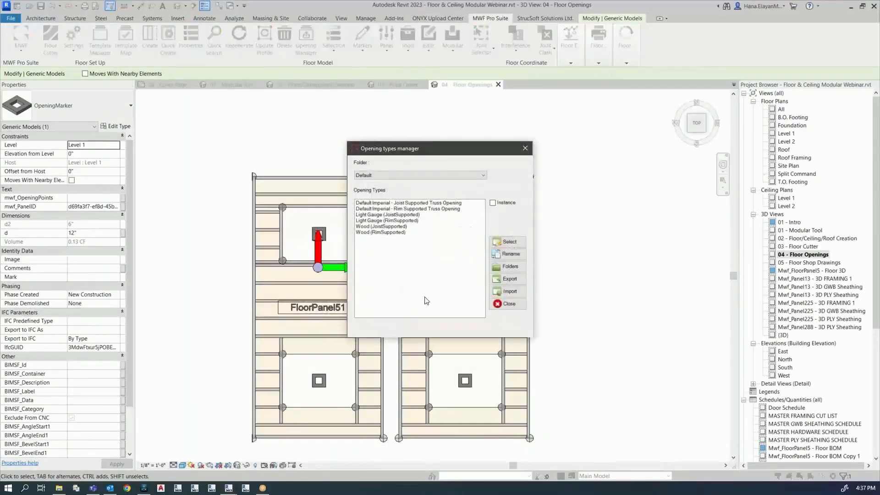
left_click(381, 221)
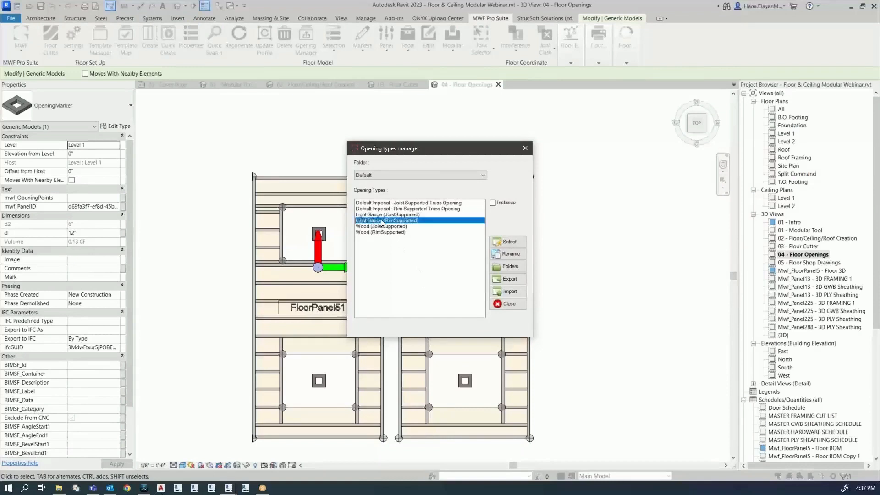
left_click(509, 241)
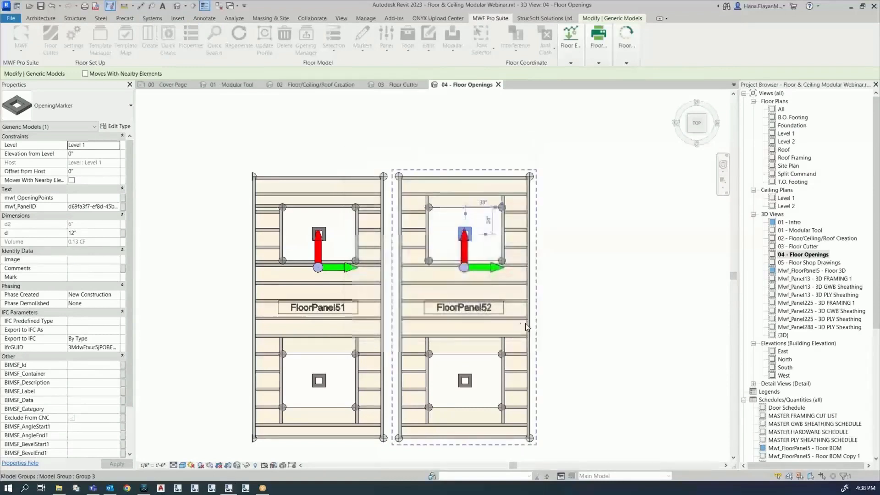
left_click(635, 276)
Regenerate FloorPanel52 to reframe its upper opening with the assigned type.
left_click(481, 268)
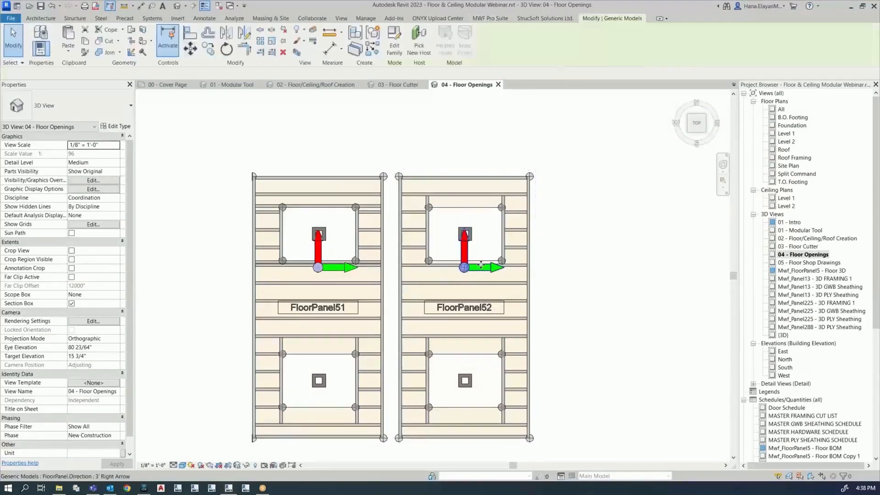
left_click(495, 18)
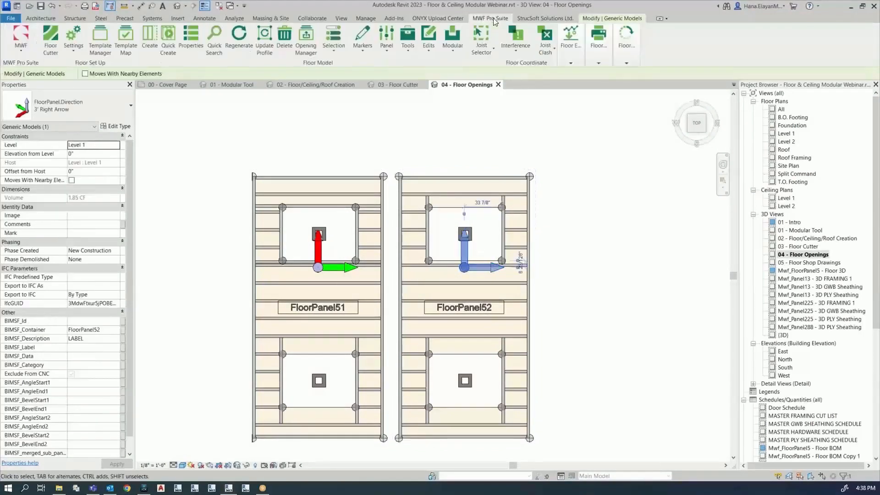
left_click(239, 37)
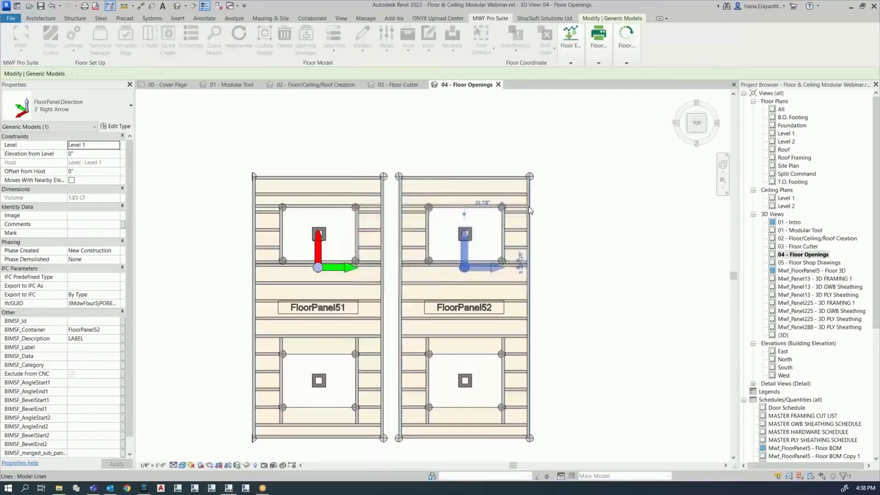
left_click(620, 243)
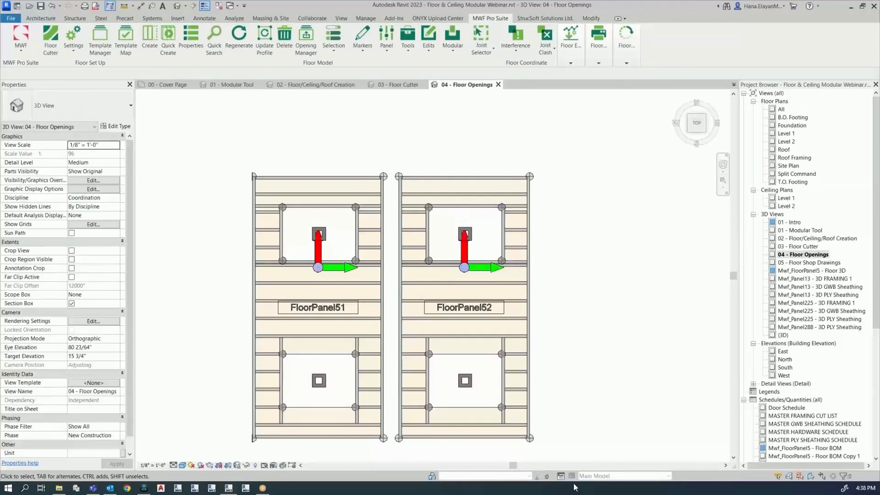
Open FloorPanel51's MWF properties and review its edits, manufacturers, member, name, position and default opening type settings.
left_click(265, 355)
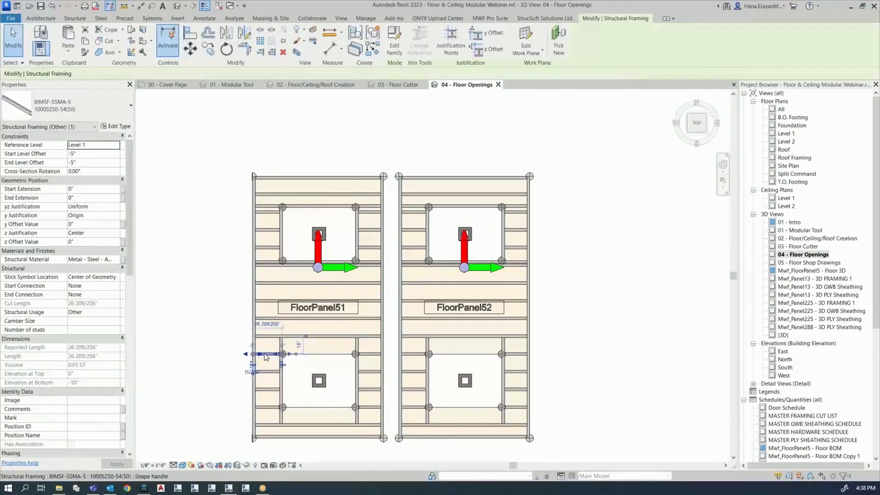
left_click(493, 18)
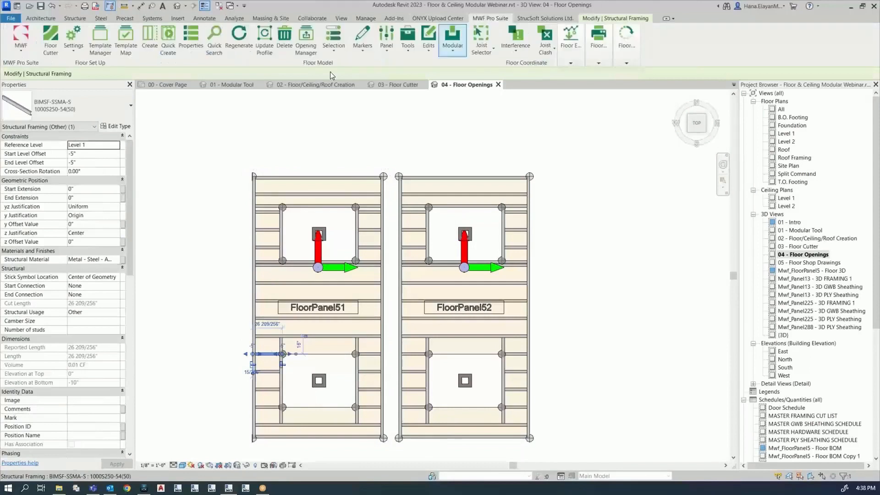
left_click(191, 42)
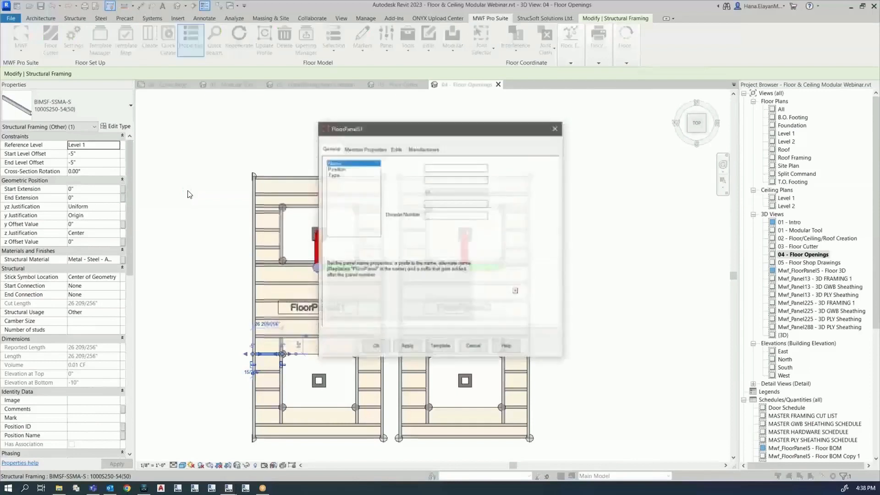
left_click(351, 151)
left_click(396, 148)
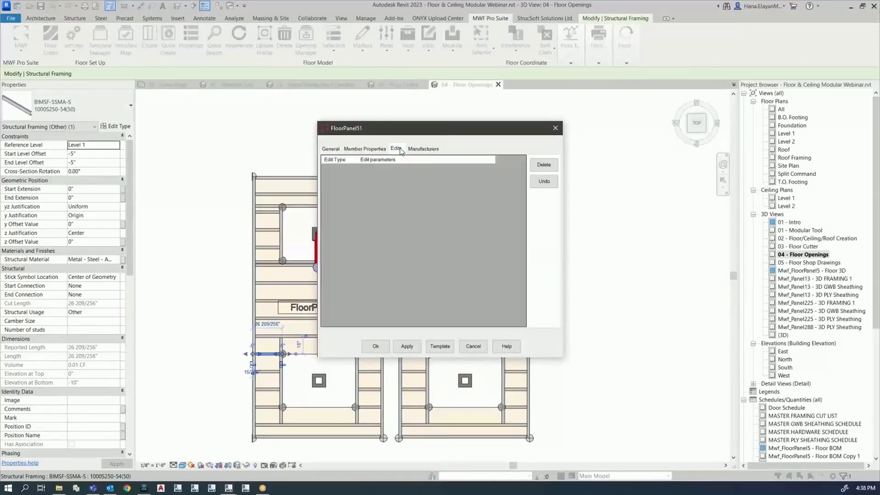
left_click(423, 149)
left_click(358, 148)
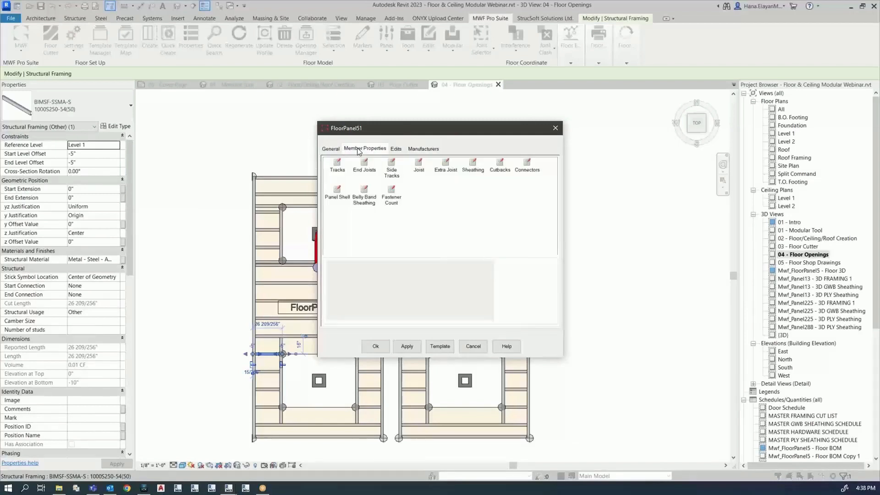
left_click(332, 149)
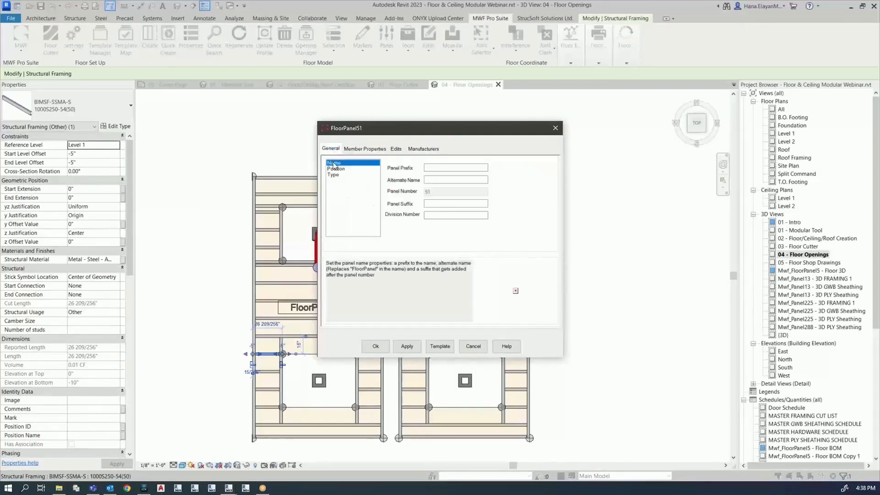
left_click(332, 169)
left_click(330, 175)
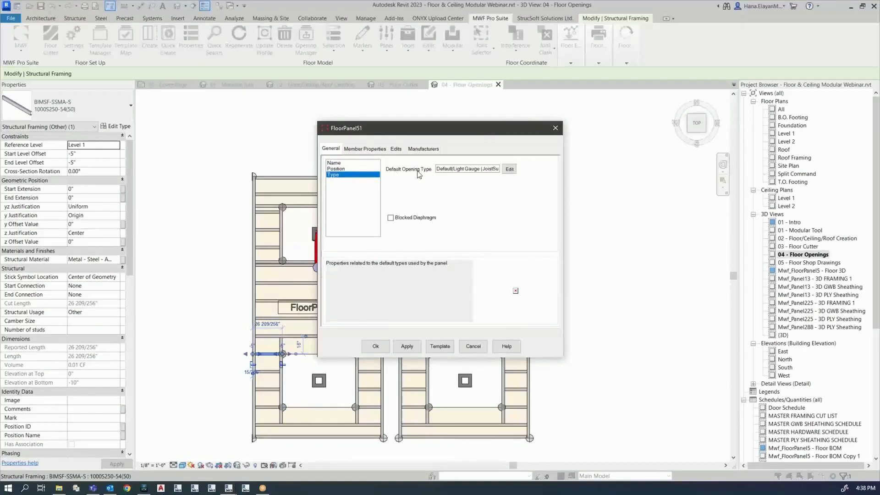
left_click_drag(317, 198, 243, 197)
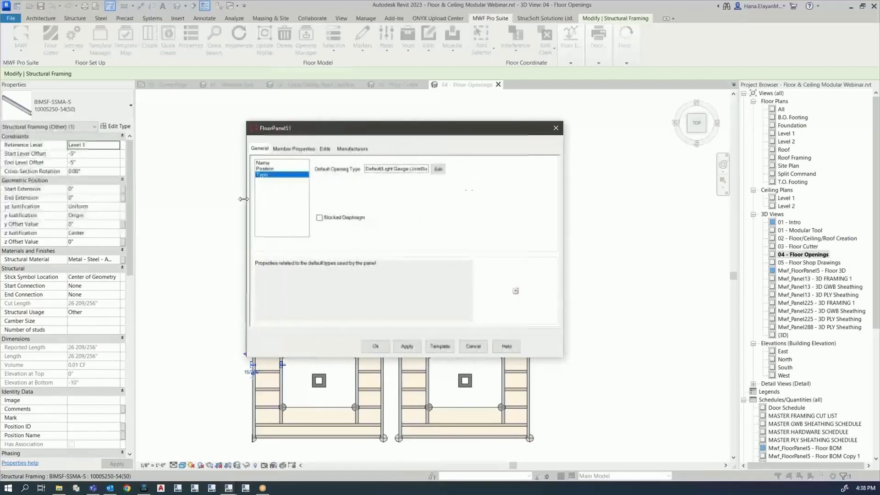
Set FloorPanel51's default opening type to Light Gauge (RimSupported) and apply it to the panel.
left_click(436, 170)
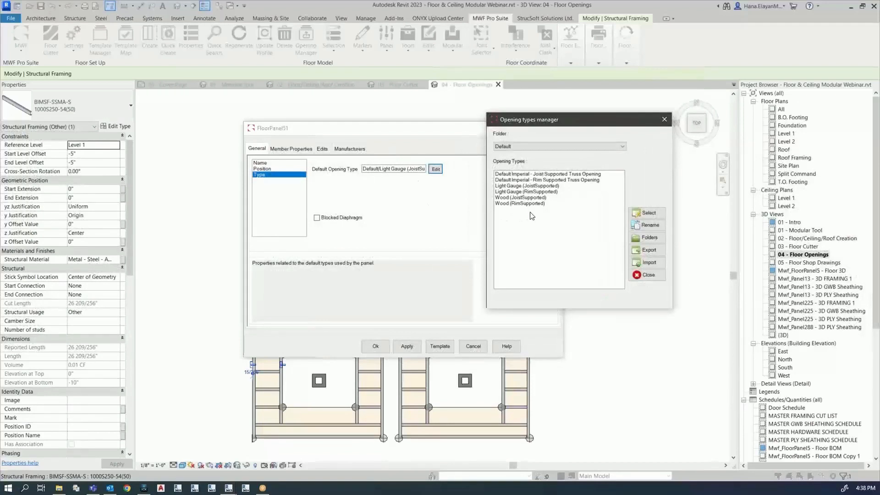
left_click(536, 192)
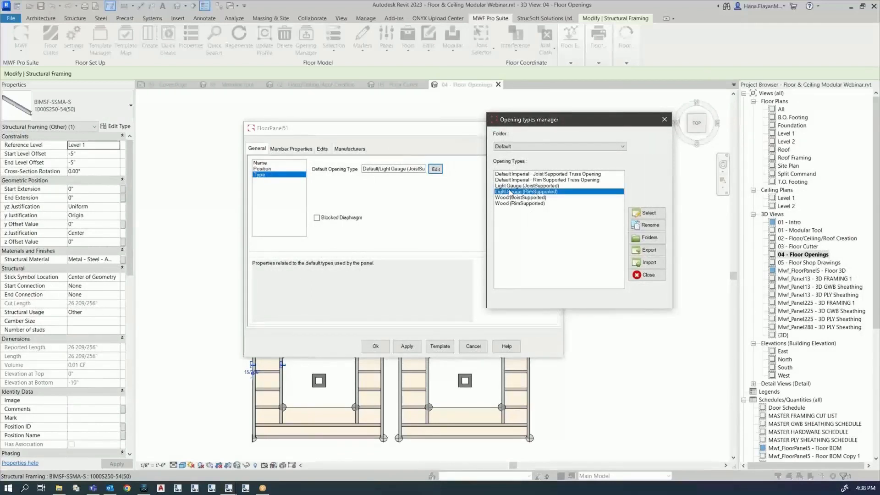
left_click(648, 212)
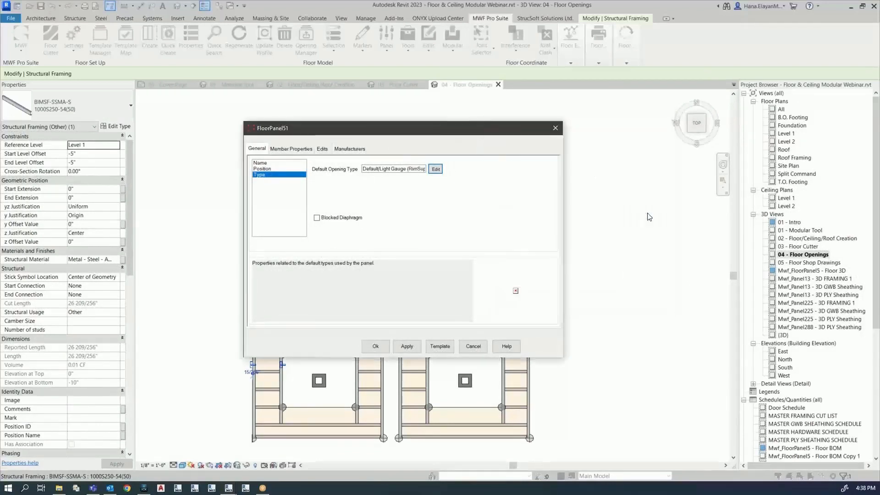
left_click(375, 346)
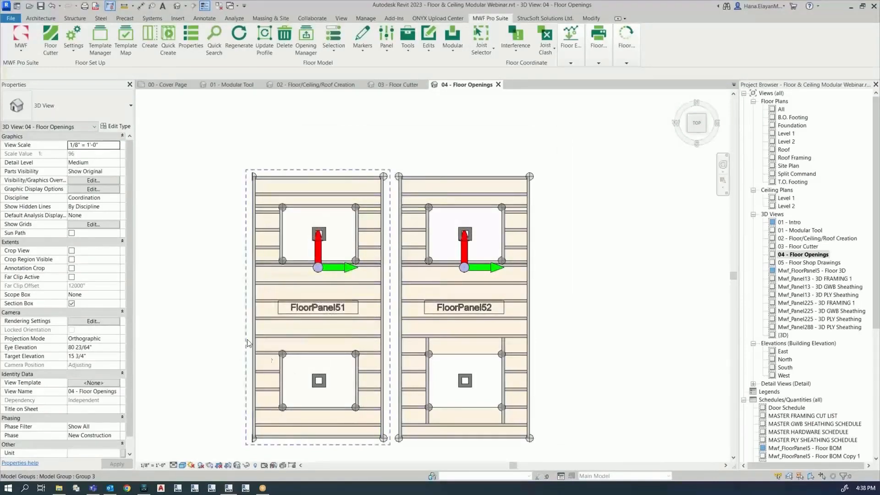
Match the updated properties of FloorPanel51's model group on its identical groups.
left_click(275, 311)
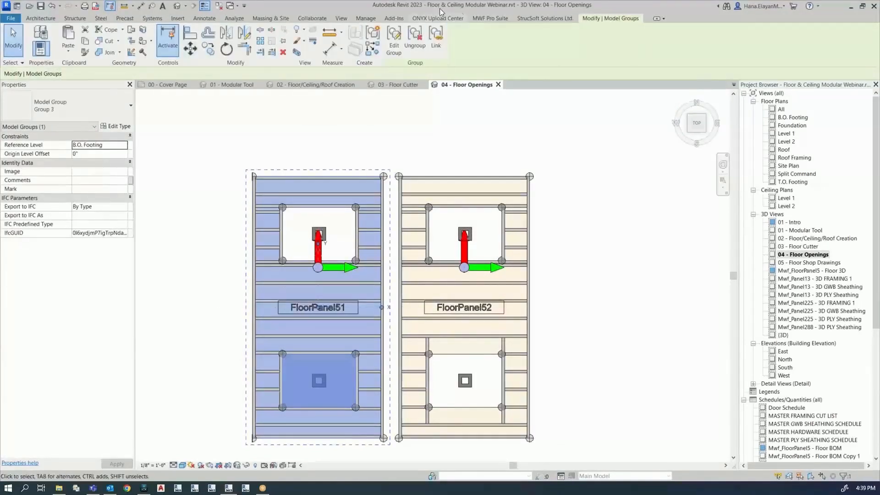
left_click(490, 18)
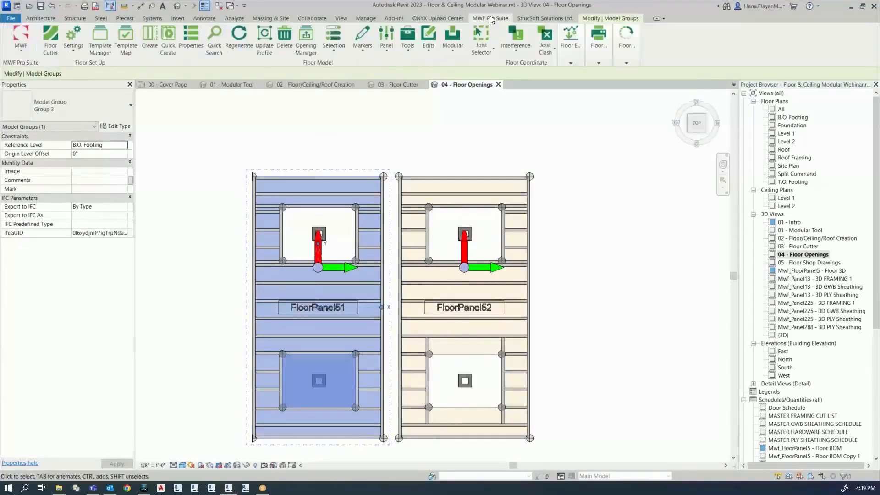
left_click(450, 51)
left_click(436, 67)
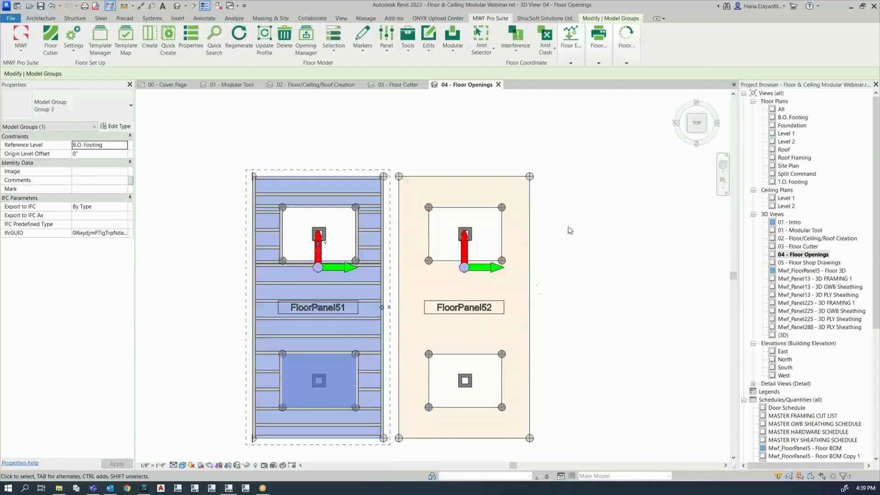
Regenerate FloorPanel52 to restore its framing from the matched properties.
left_click(464, 249)
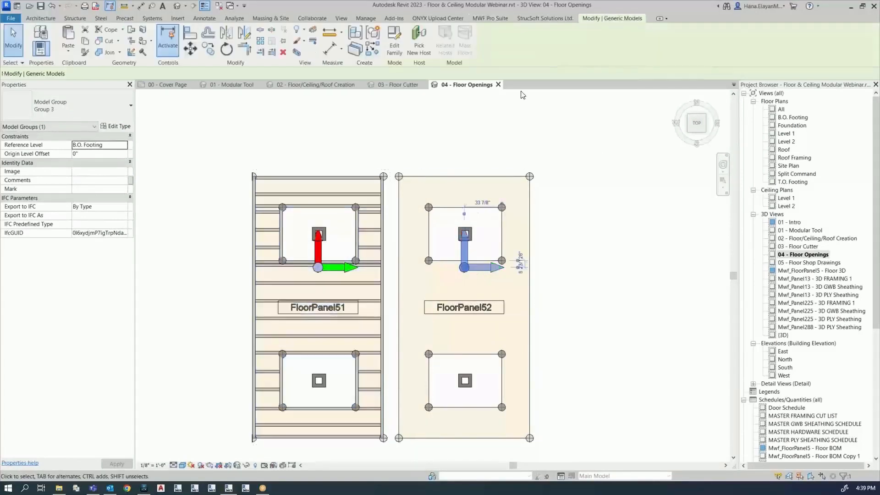
left_click(492, 17)
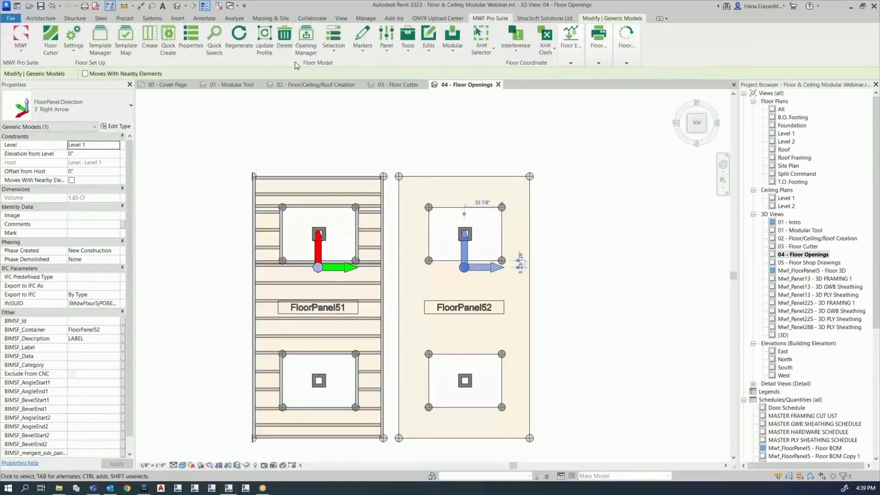
left_click(237, 45)
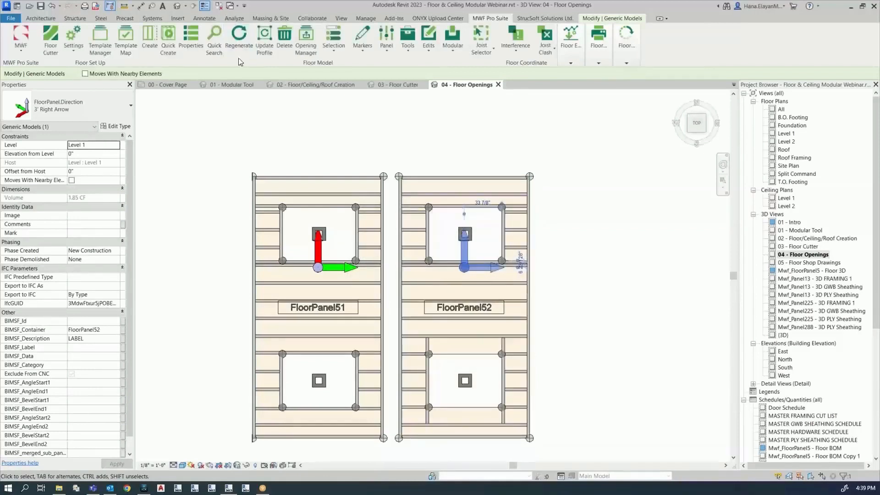
left_click(605, 355)
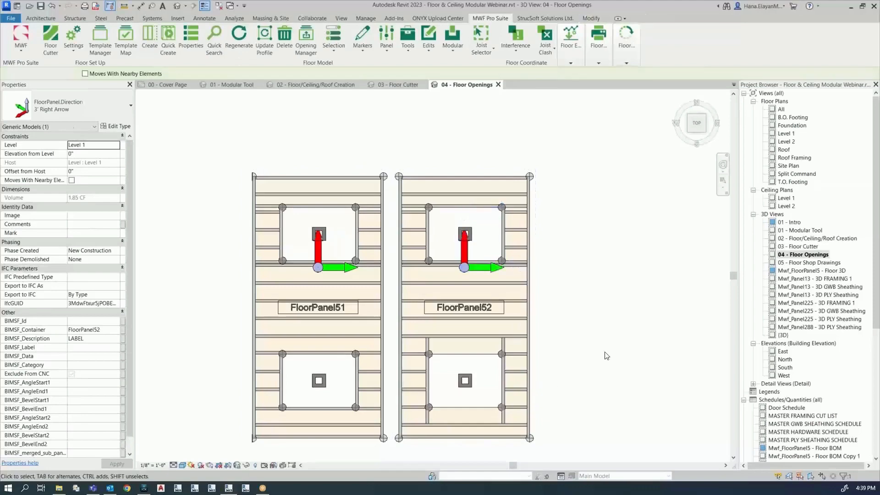
Set FloorPanel52's default opening type to Light Gauge (RimSupported) in its MWF properties and reframe the panel.
left_click(512, 390)
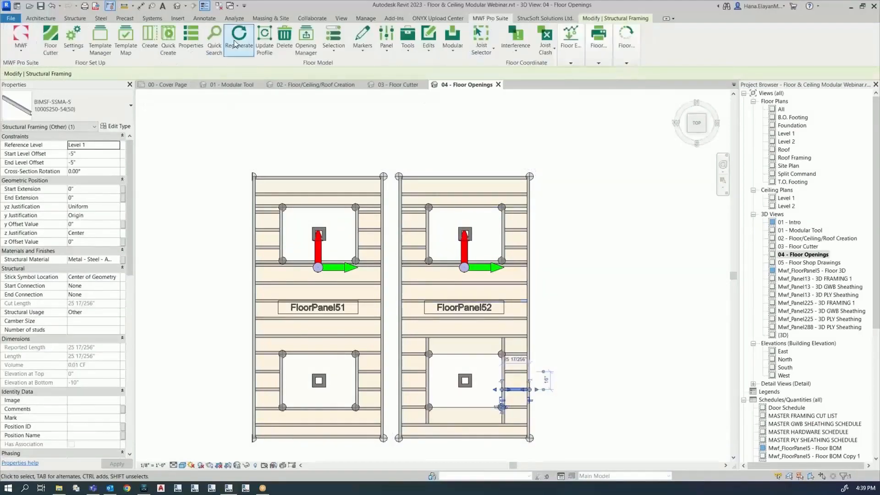
left_click(191, 40)
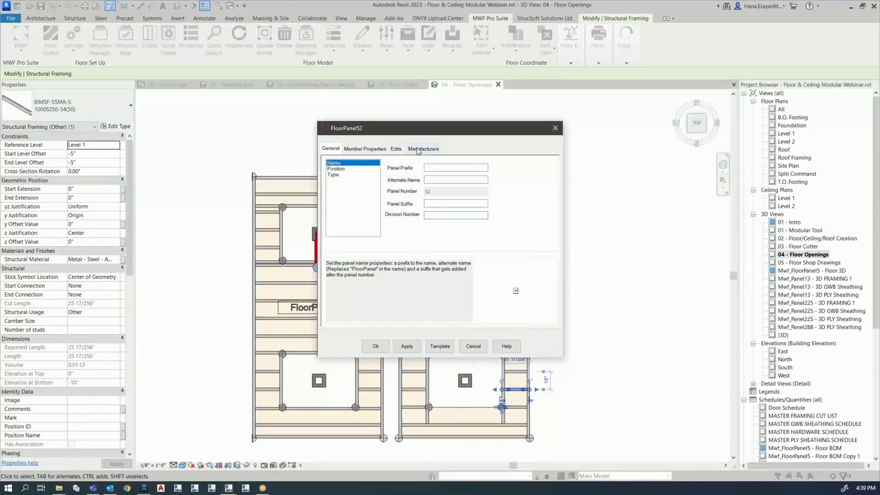
left_click(332, 175)
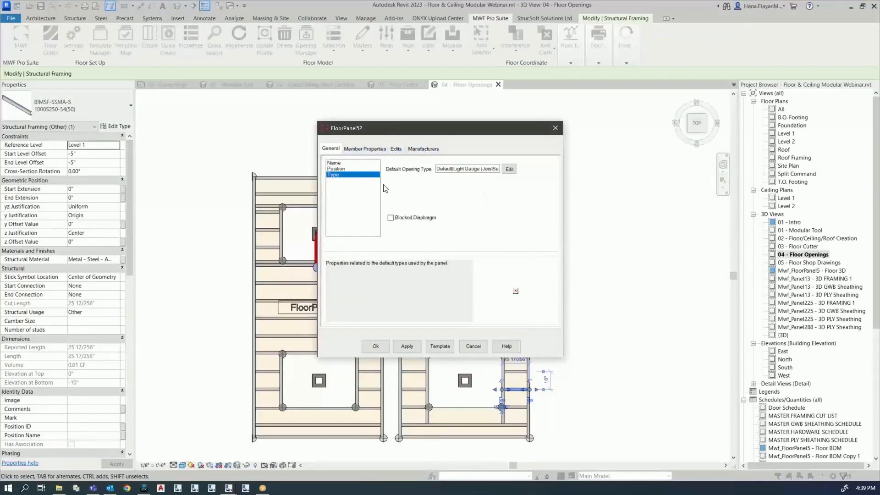
left_click(509, 169)
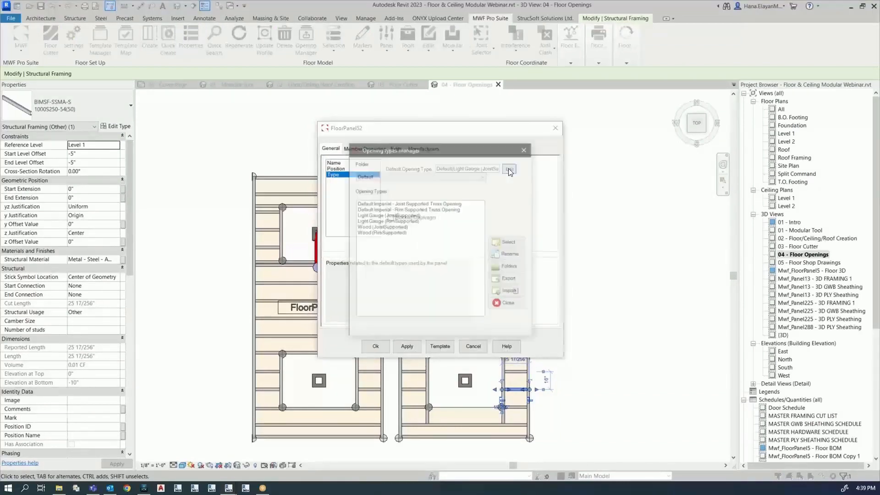
left_click(371, 221)
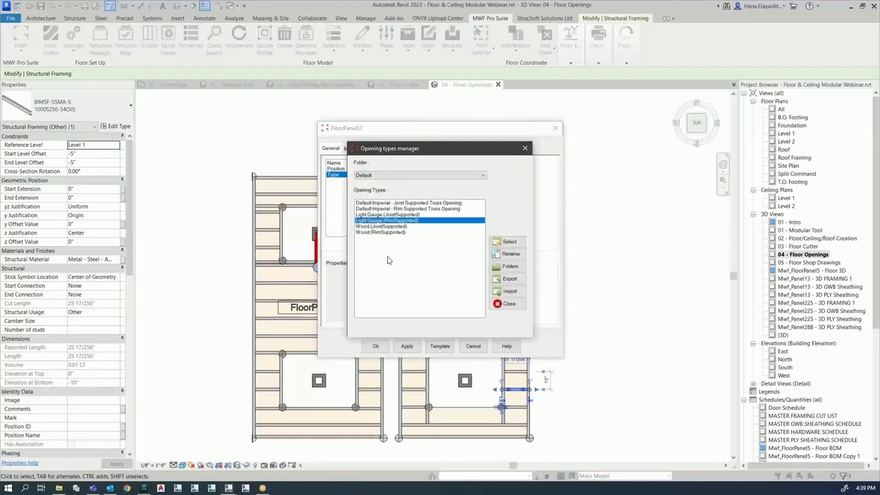
left_click(507, 241)
left_click(384, 347)
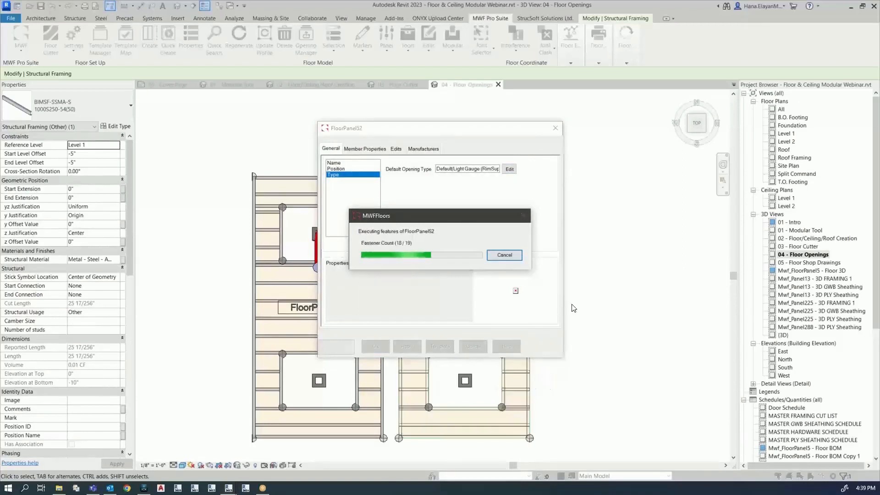
Clear the selection and reveal the hidden elements in the 04 - Floor Openings view.
left_click_drag(441, 414, 552, 412)
key("Escape")
key("Escape")
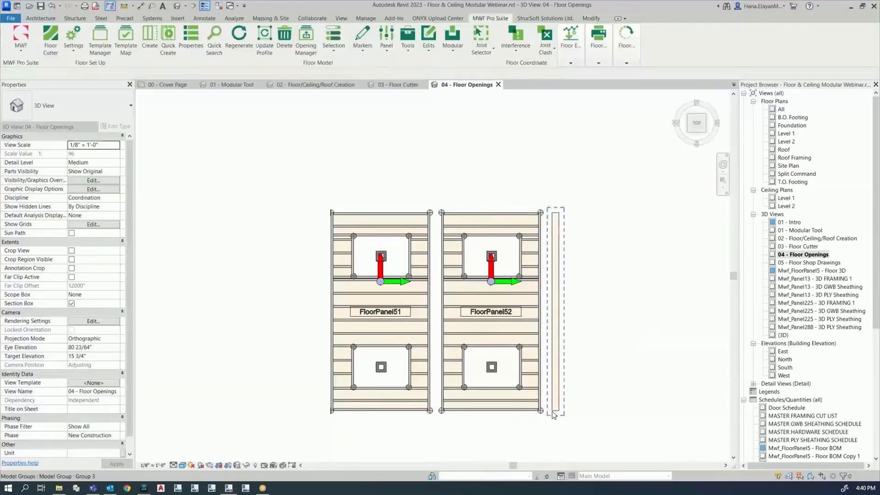
left_click(255, 465)
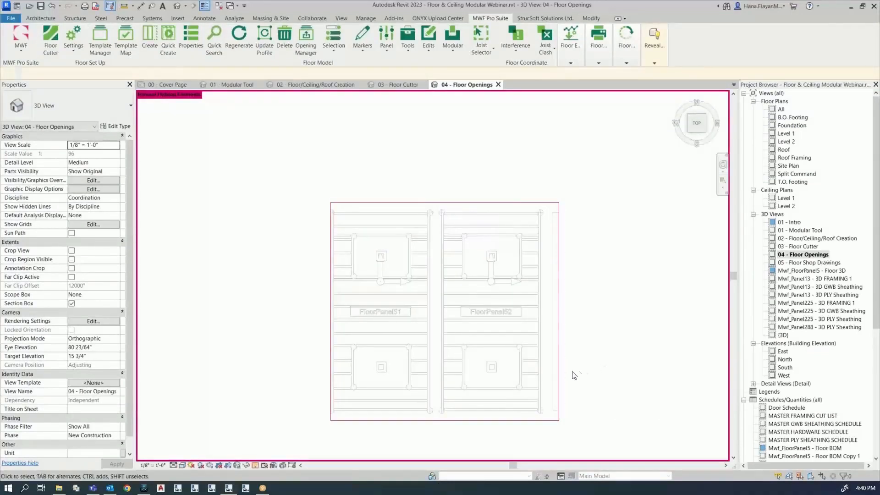
Extend the view's section box sideways to include the third floor and turn off the hidden-elements display.
left_click(559, 370)
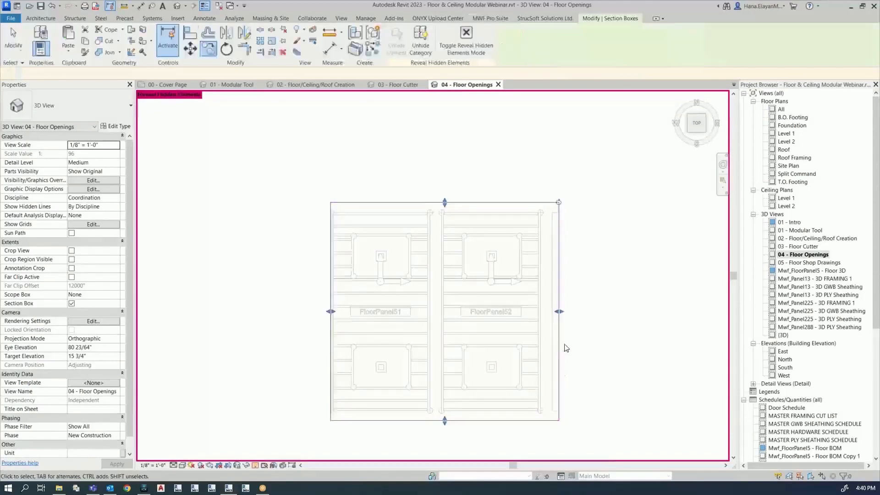
left_click_drag(559, 312, 664, 312)
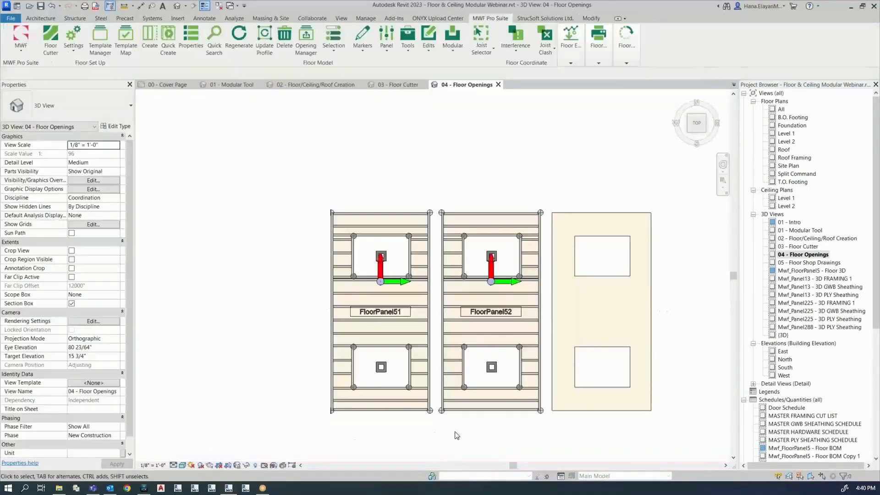
Copy the framing members of FloorPanel52's model group to all its identical groups, including the unframed third floor.
middle_click_drag(556, 415, 435, 420)
left_click(383, 324)
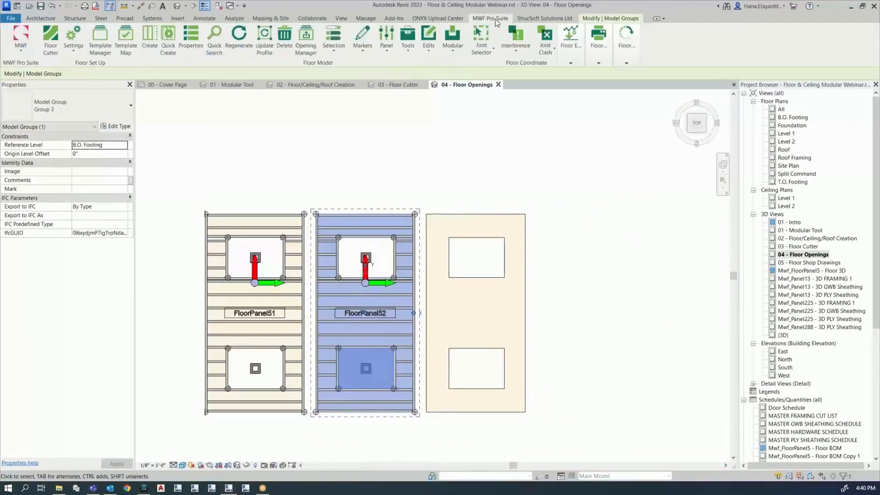
left_click(452, 45)
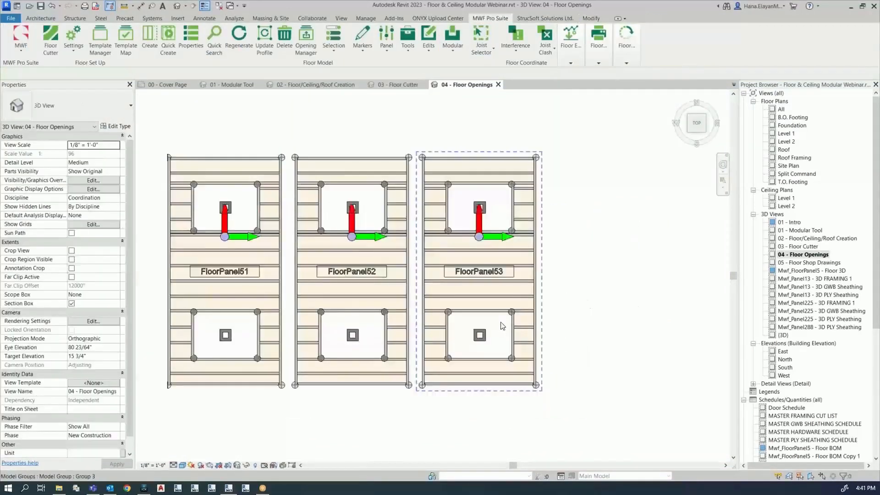
scroll(495, 320, "up", 2)
scroll(490, 338, "down", 2)
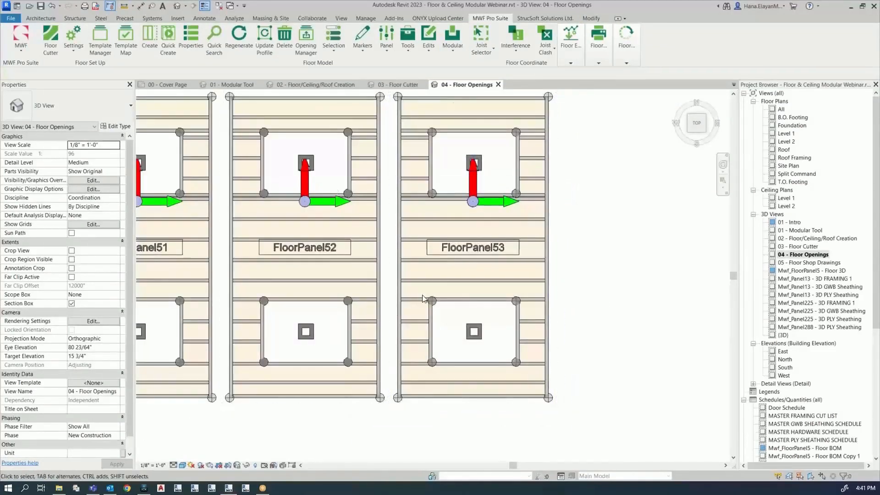
scroll(428, 326, "down", 1)
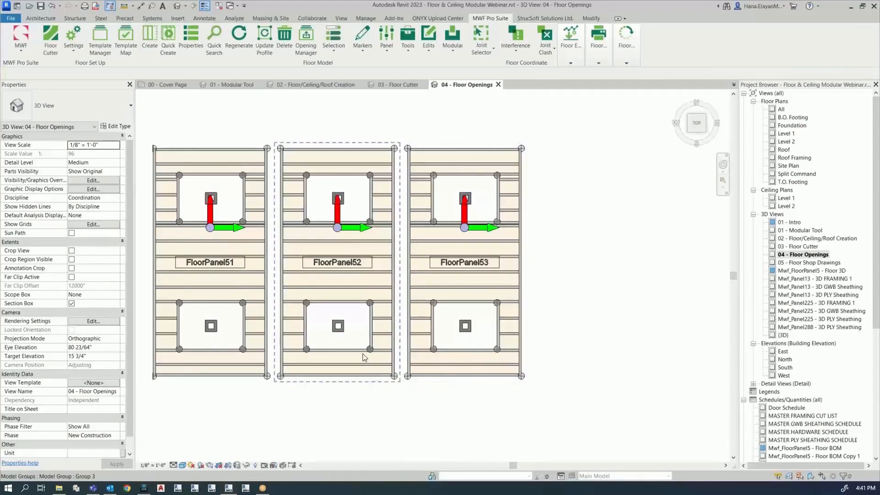
Set FloorPanel52's default opening type to Light Gauge (JoistSupported) in its MWF properties and reframe the panel.
left_click(380, 333)
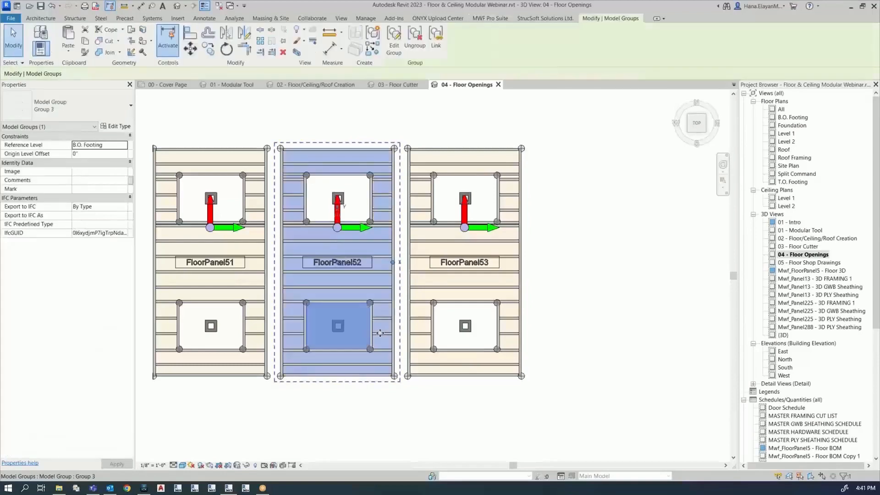
left_click(369, 387)
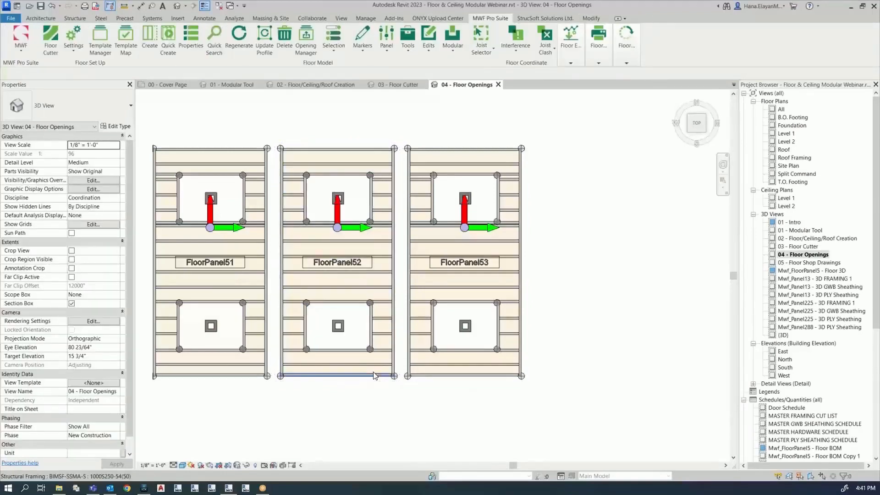
left_click(373, 371)
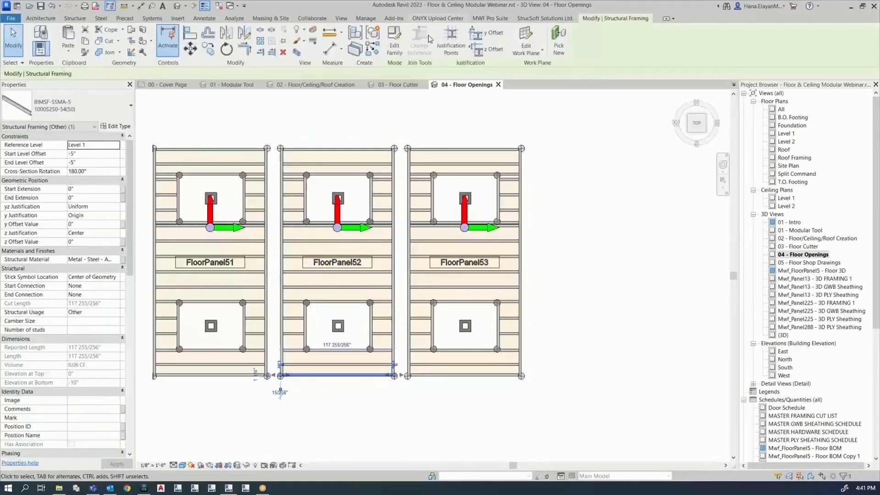
left_click(487, 20)
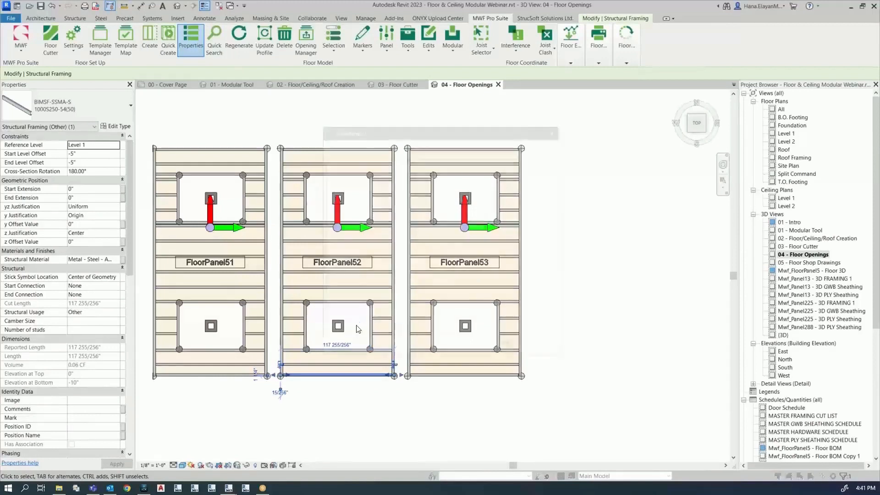
left_click(333, 175)
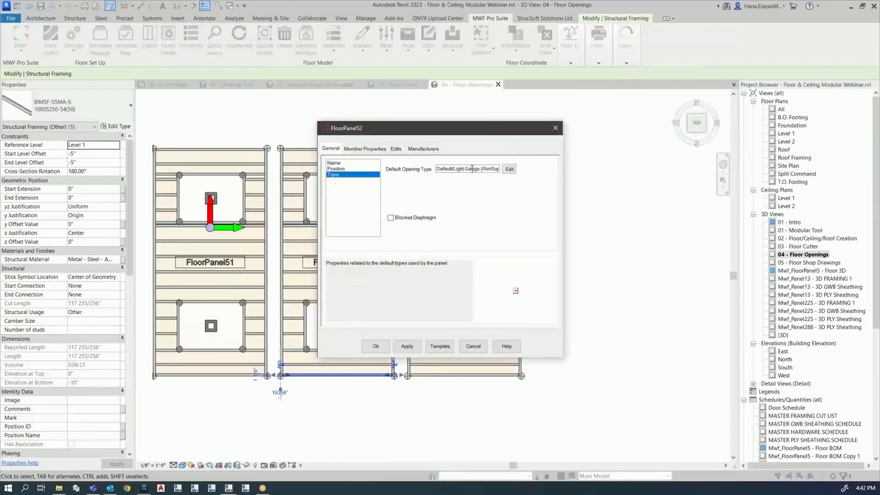
left_click(509, 169)
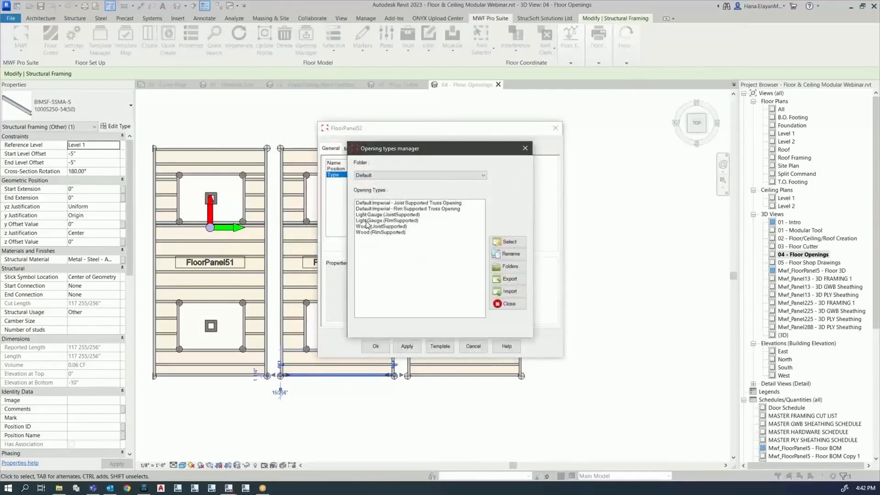
left_click(373, 214)
left_click(509, 242)
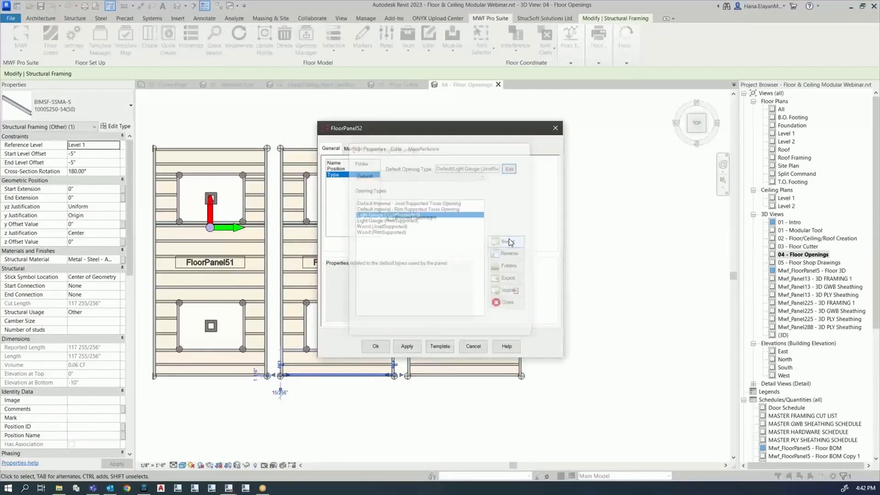
left_click(377, 347)
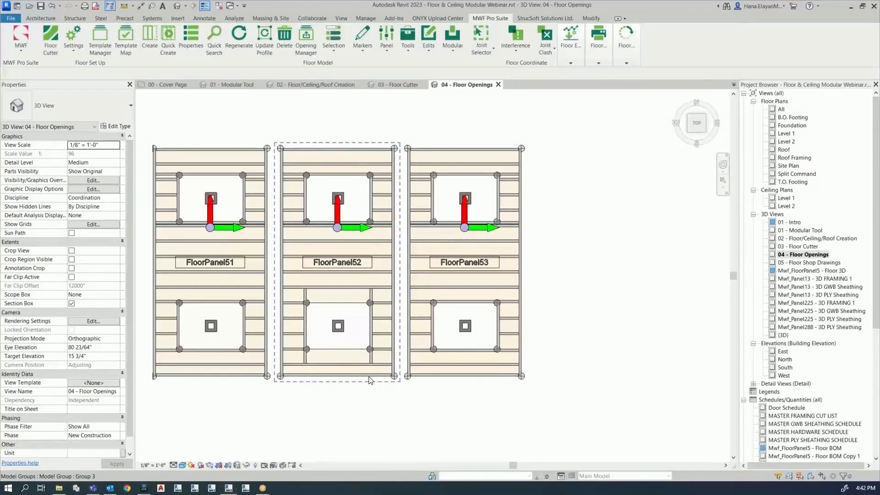
Match the properties of FloorPanel52's model group on all identical groups and clear the selection.
left_click(290, 324)
left_click(453, 52)
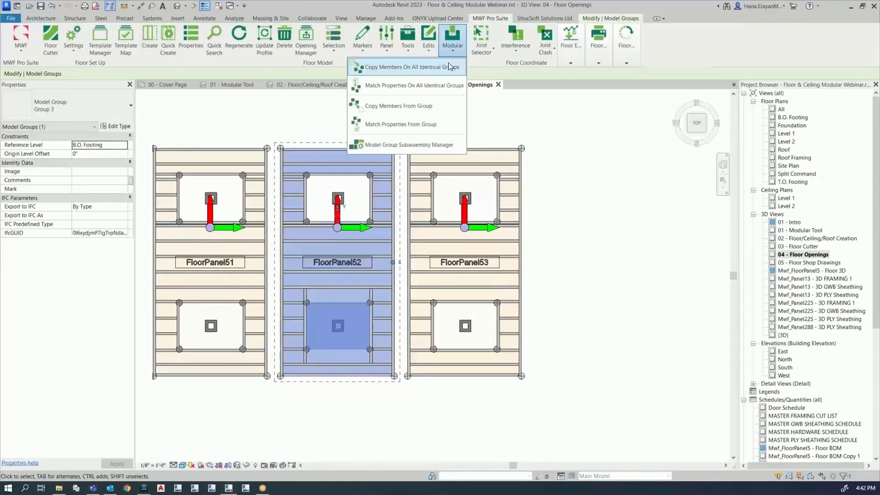
left_click(412, 86)
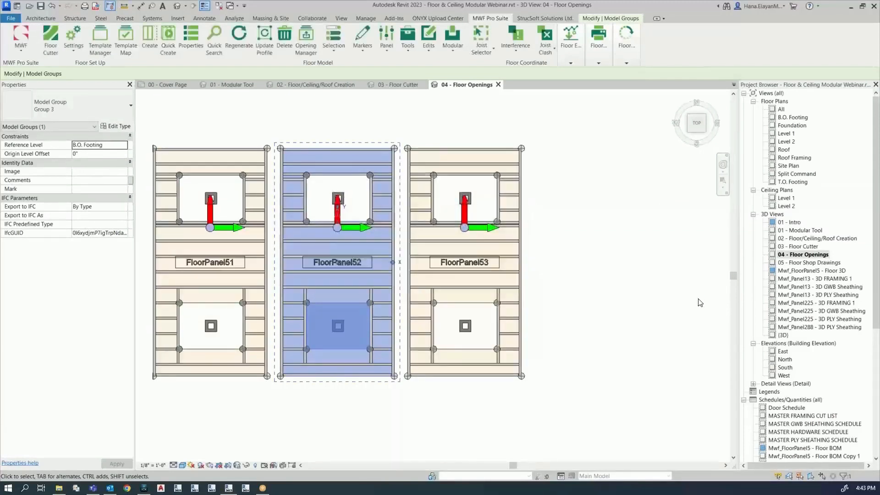
left_click(619, 389)
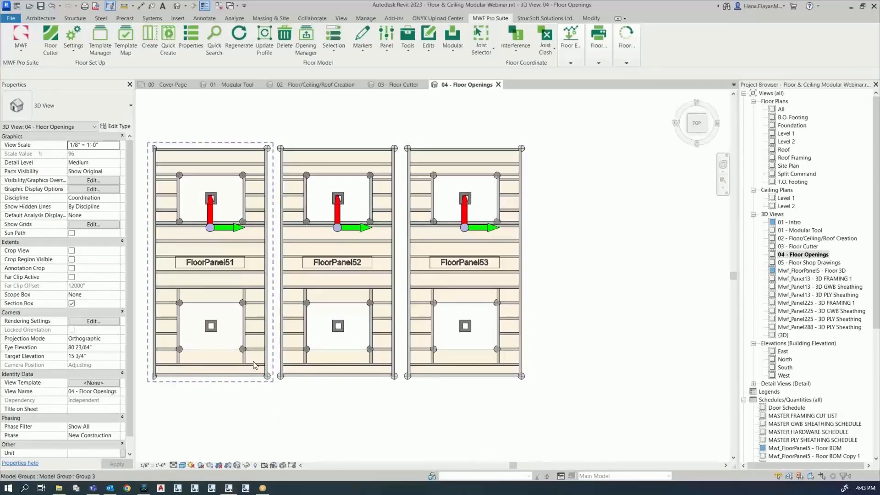
Examine the upper opening markers of FloorPanel51 and FloorPanel52 and the framing of all three panels in 3D.
left_click(258, 348)
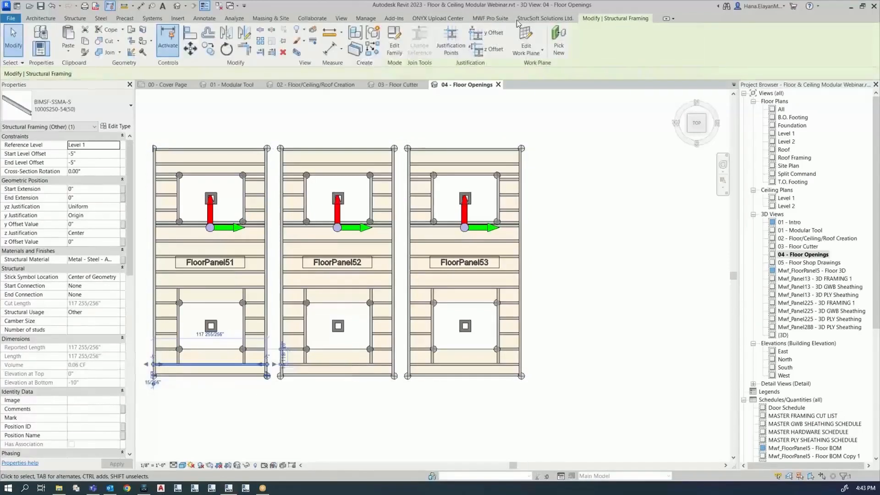
left_click(555, 267)
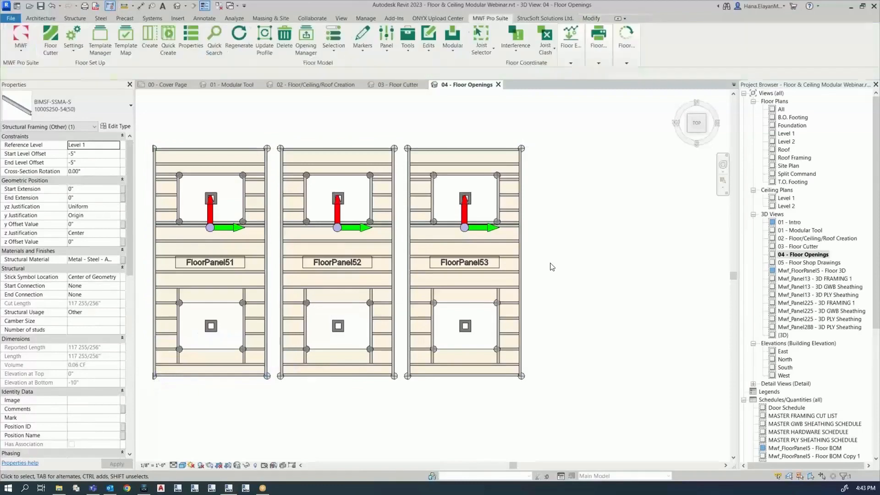
left_click(213, 197)
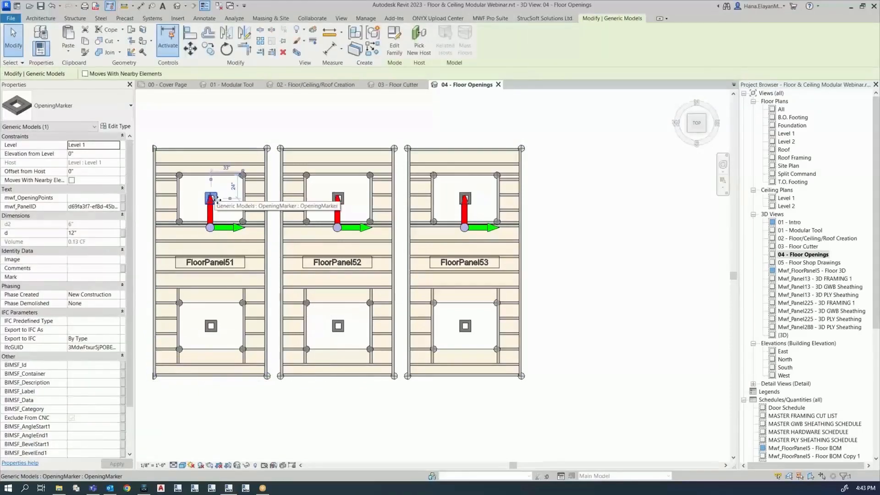
left_click(338, 197)
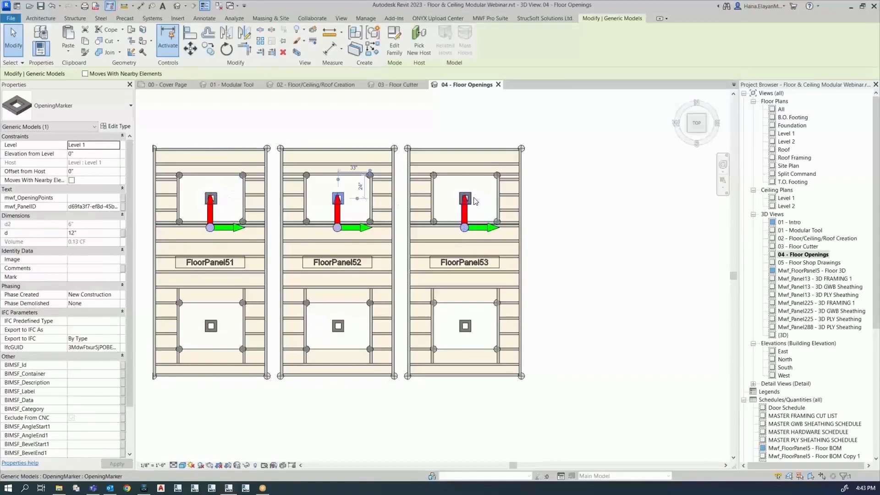
left_click(556, 216)
middle_click_drag(455, 370, 658, 400, "shift")
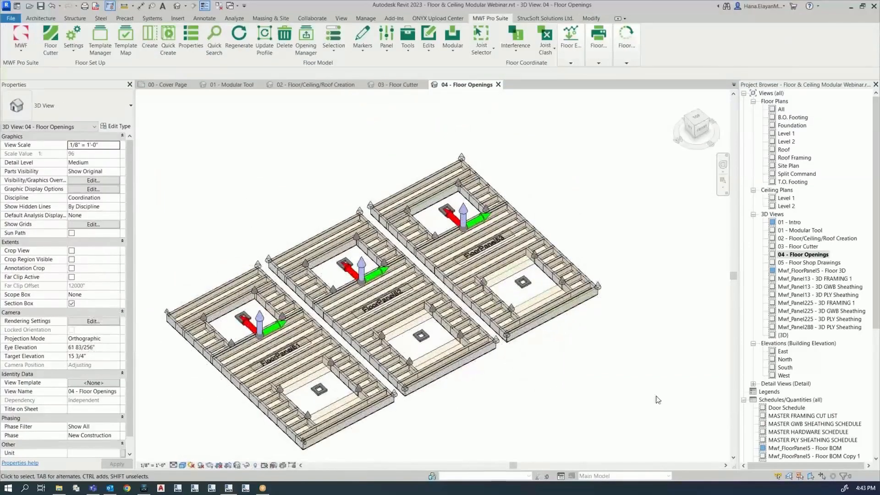
Open the 05 - Floor Shop Drawings 3D view and examine its two grouped floor panels.
double_click(796, 262)
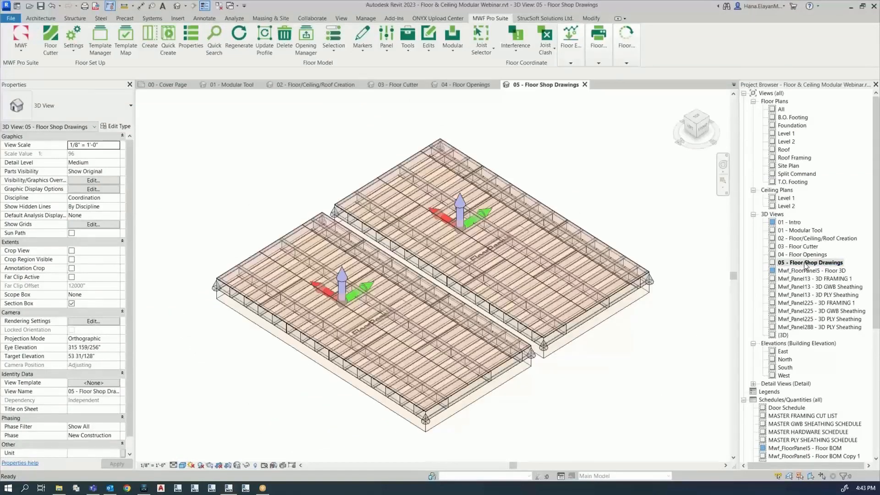
scroll(515, 355, "up", 4)
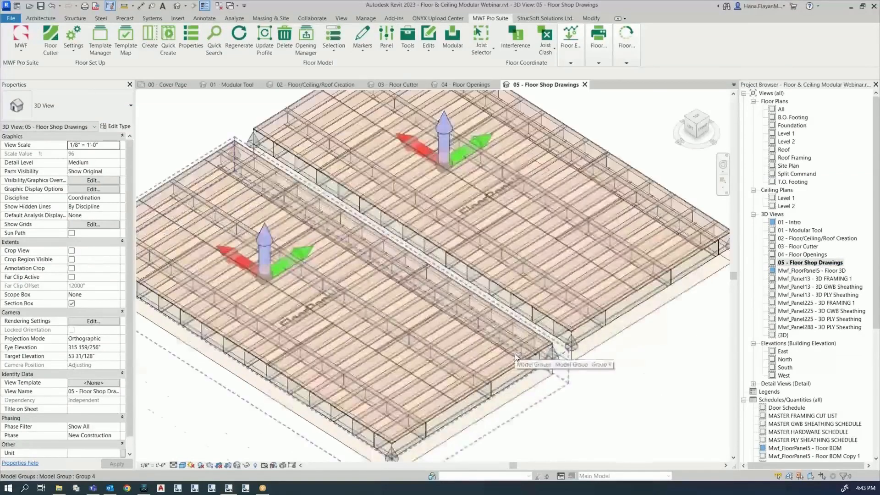
scroll(515, 354, "down", 3)
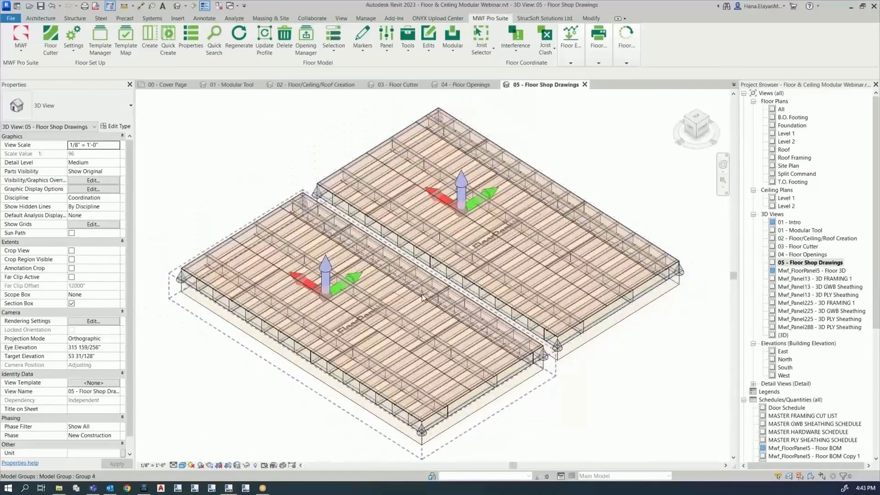
scroll(364, 318, "up", 5)
scroll(365, 318, "down", 3)
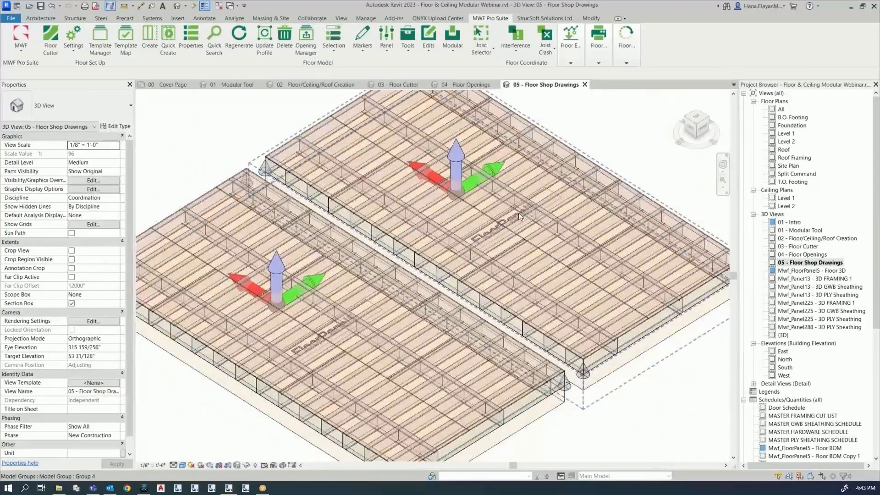
scroll(518, 212, "up", 2)
Try to delete the rear floor's panel with its whole model group selected, using the Delete panel(s) option.
left_click(510, 221)
scroll(605, 267, "up", 3)
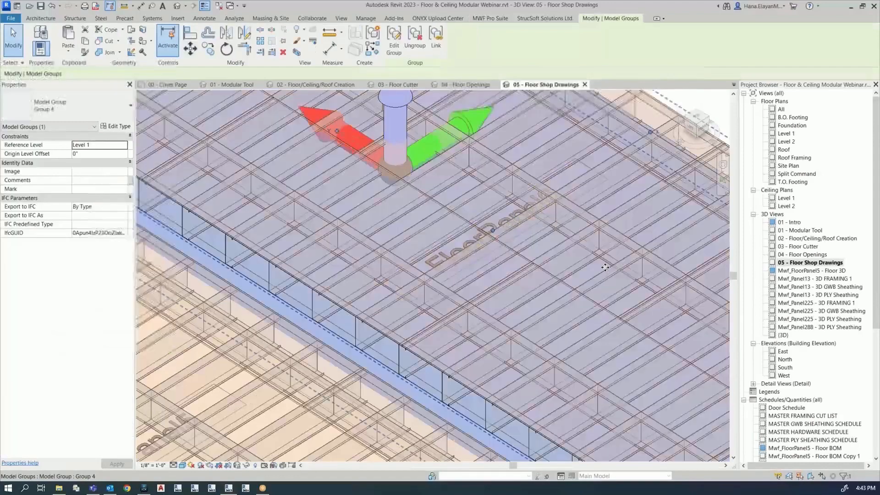
scroll(604, 268, "down", 4)
scroll(568, 359, "up", 2)
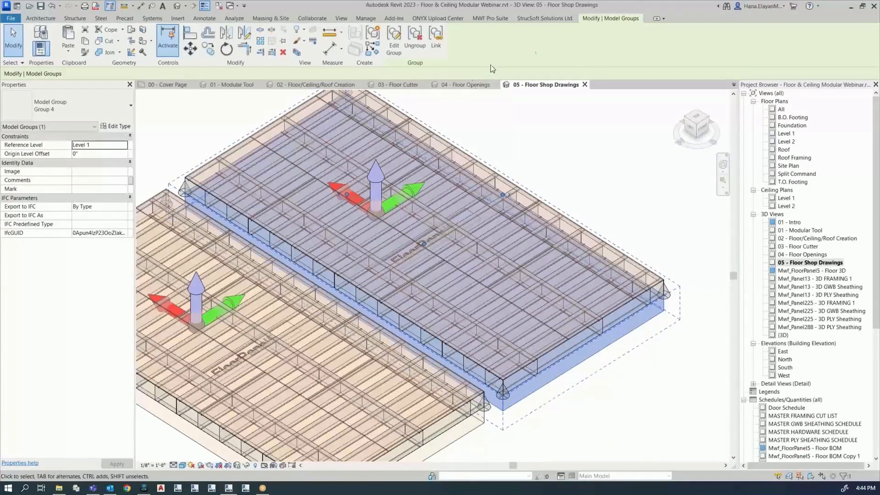
left_click(490, 18)
left_click(288, 37)
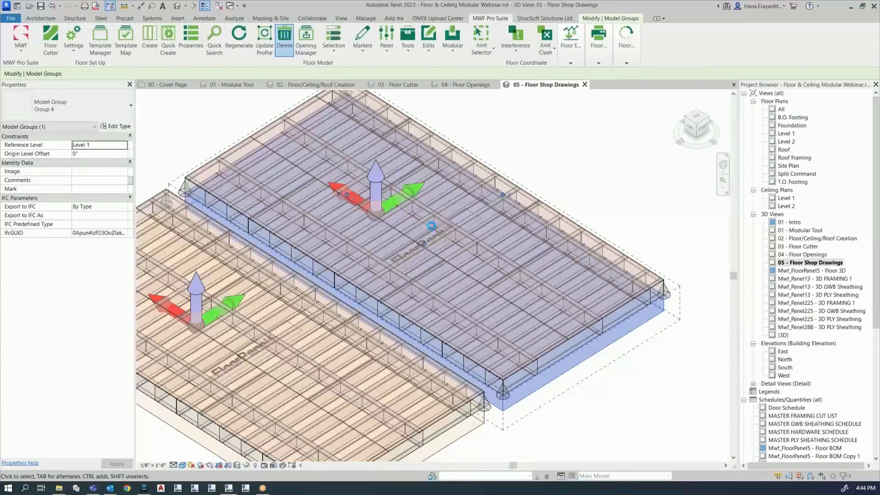
left_click(421, 247)
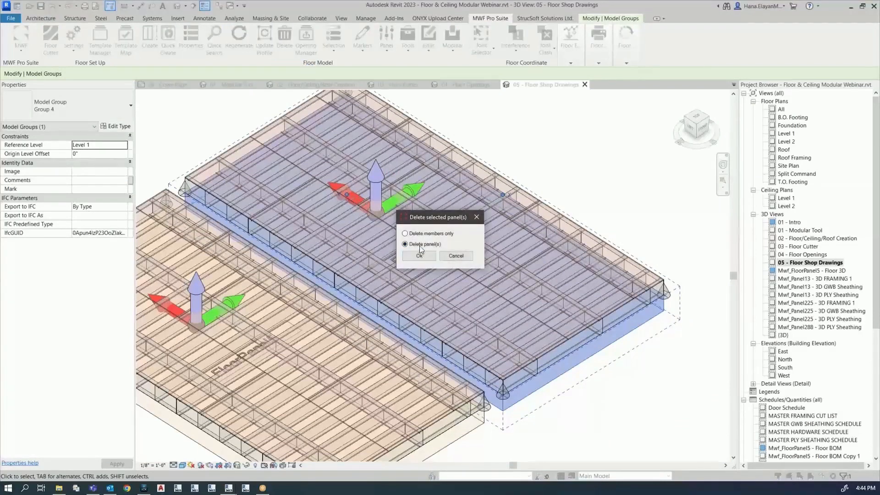
left_click(419, 256)
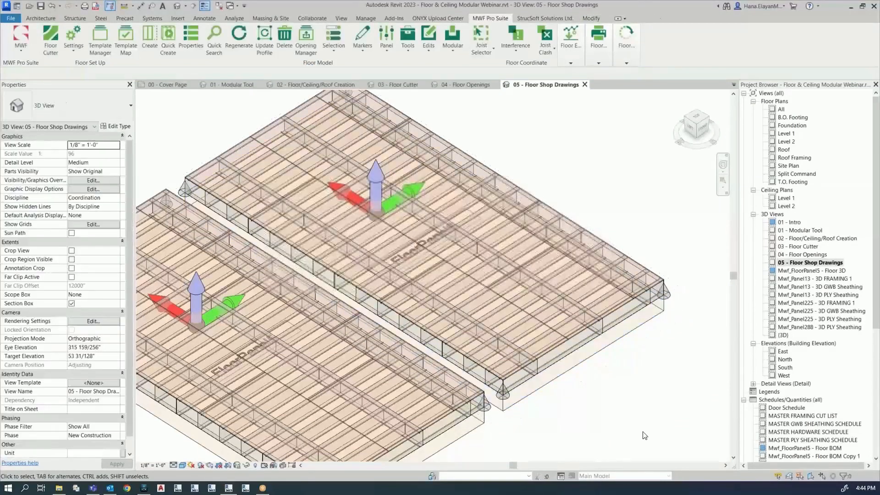
Delete the rear floor's entire panel through one of its framing members, using the Delete panel(s) option.
left_click(577, 309)
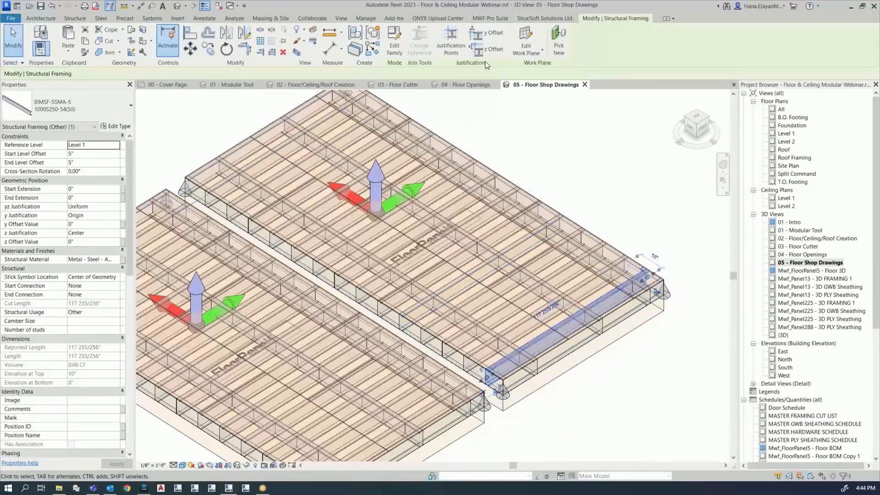
left_click(489, 17)
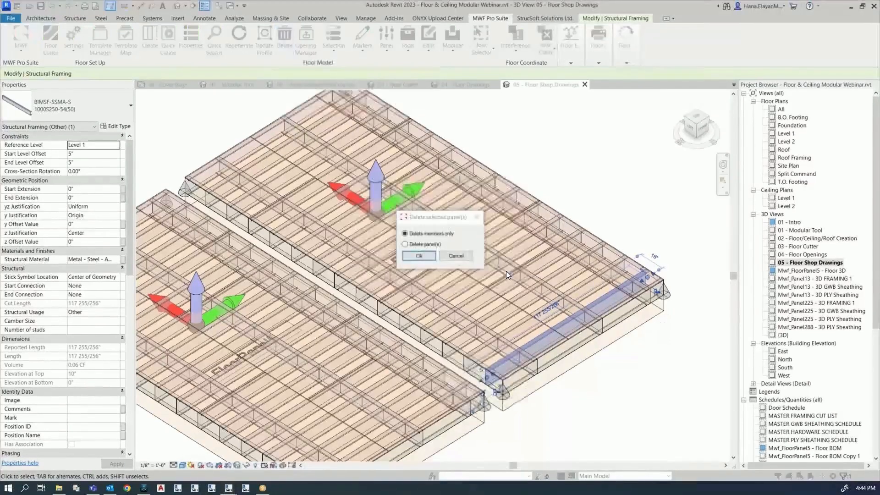
left_click(417, 244)
left_click(423, 256)
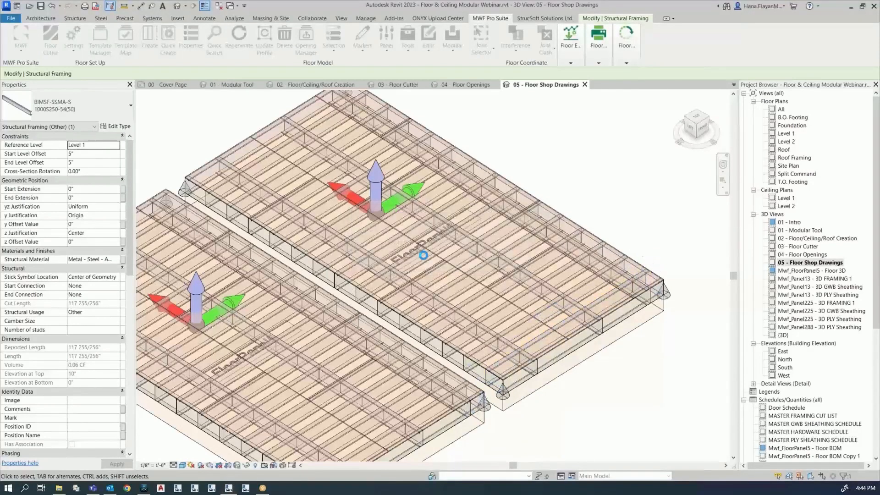
scroll(537, 344, "down", 2)
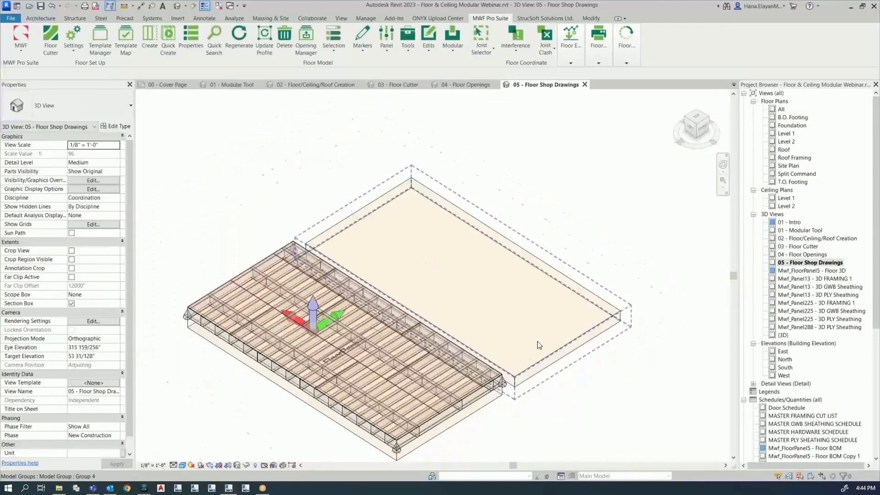
Copy the front floor group's panel members to all identical groups with Copy Members On All Identical Groups.
scroll(442, 375, "up", 2)
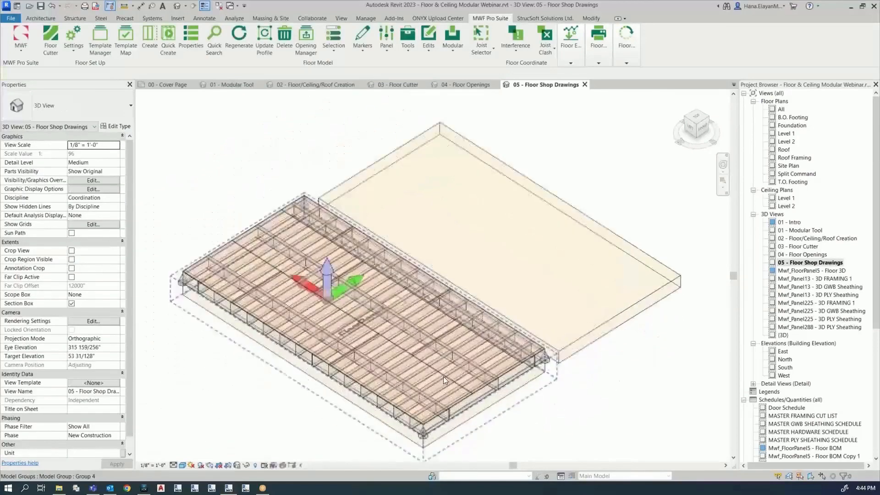
left_click(441, 375)
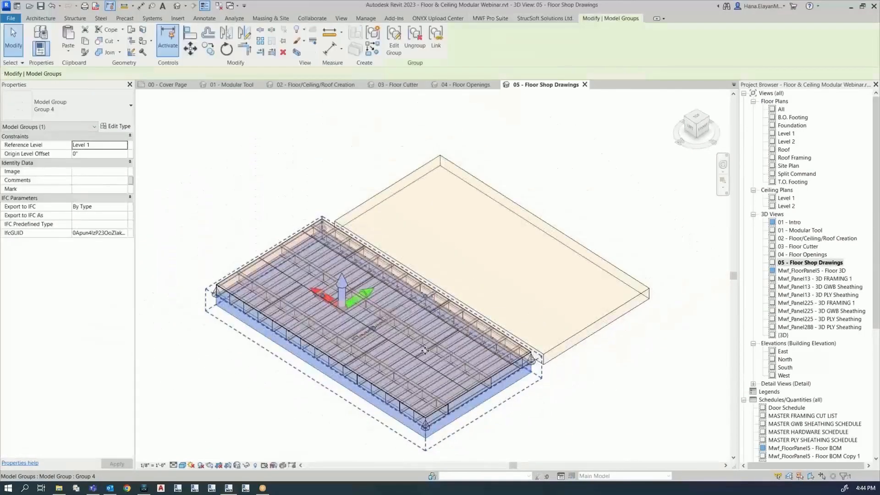
scroll(384, 352, "up", 2)
middle_click_drag(439, 321, 453, 336)
scroll(526, 340, "down", 1)
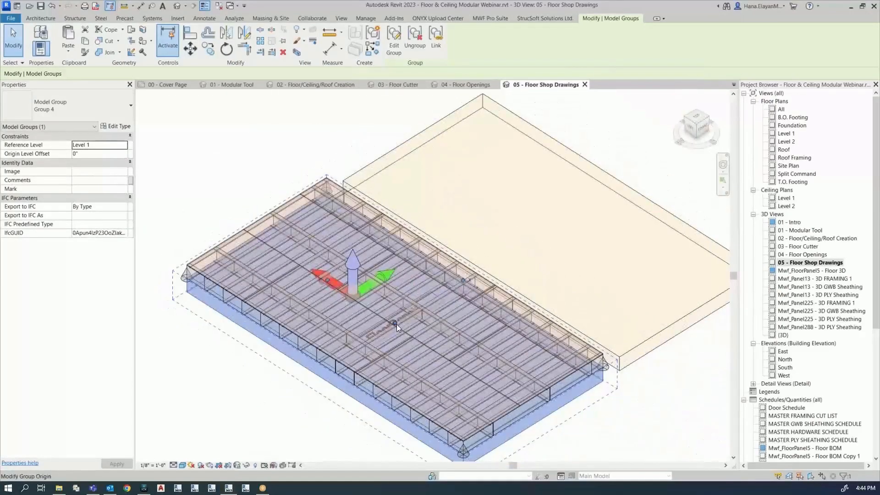
middle_click_drag(397, 322, 387, 316)
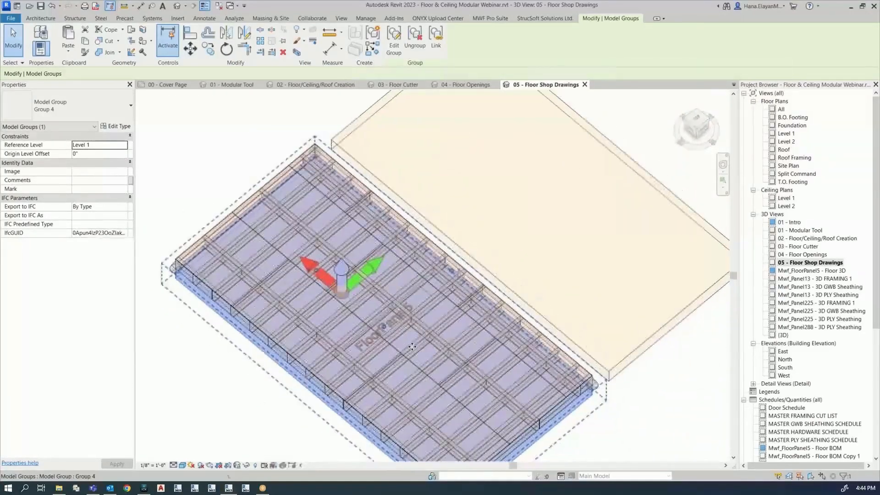
scroll(405, 304, "up", 3)
middle_click(408, 301)
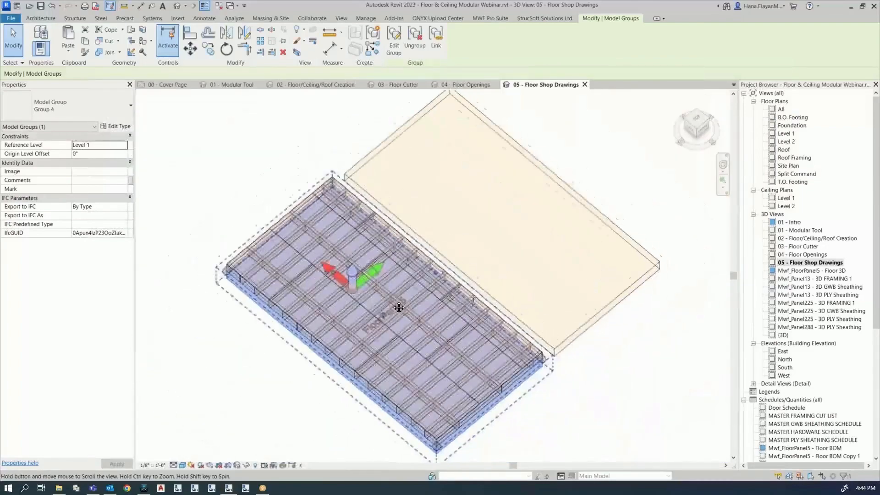
left_click(493, 18)
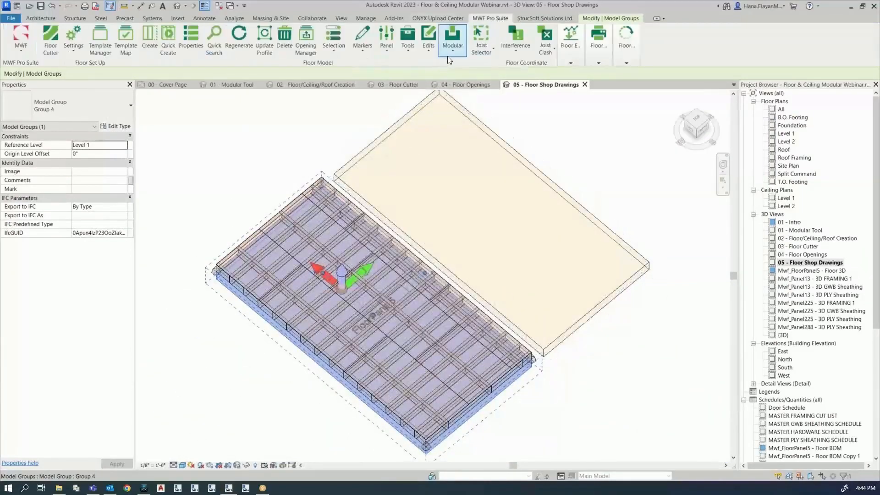
left_click(452, 50)
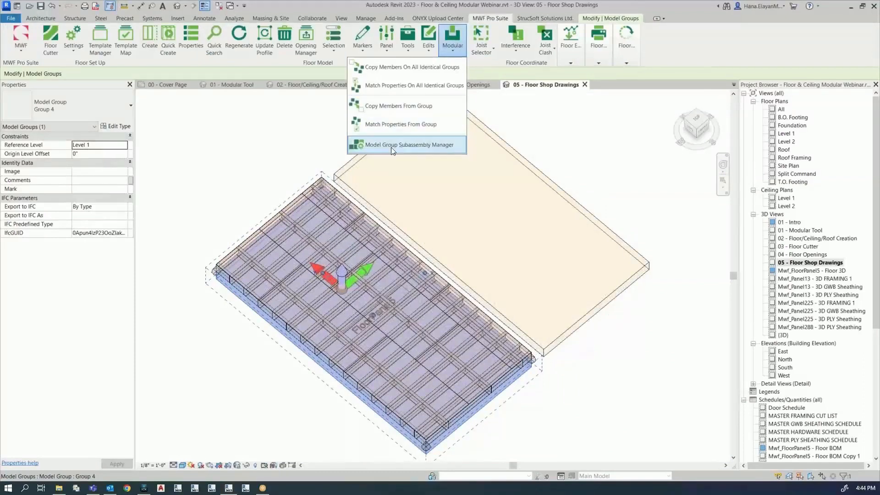
left_click(400, 67)
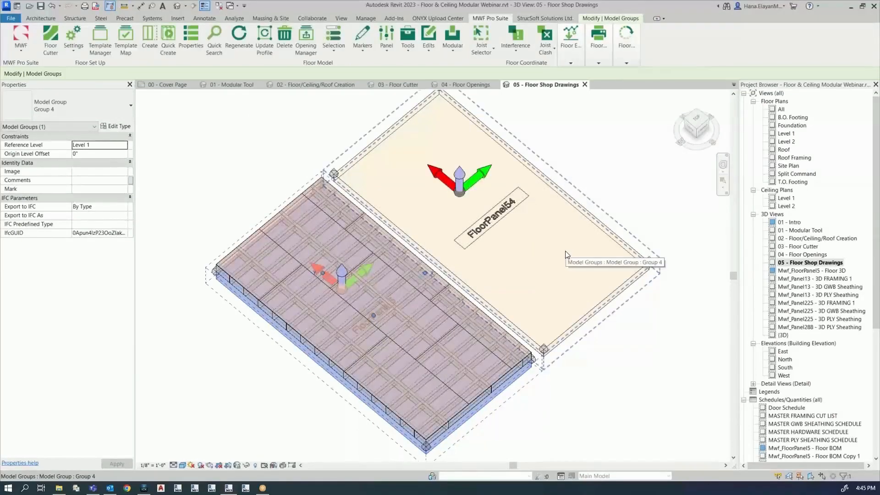
Generate the framing of the rear floor's FloorPanel54 through its panel direction marker.
left_click(459, 188)
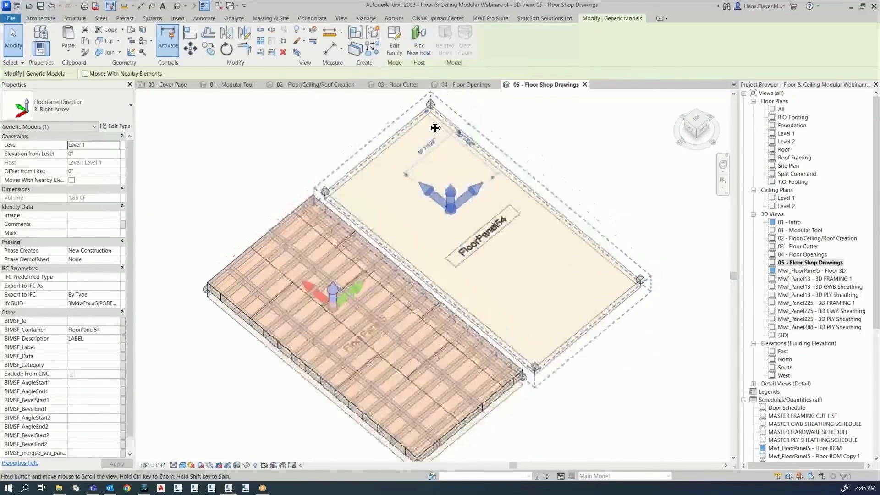
left_click(488, 19)
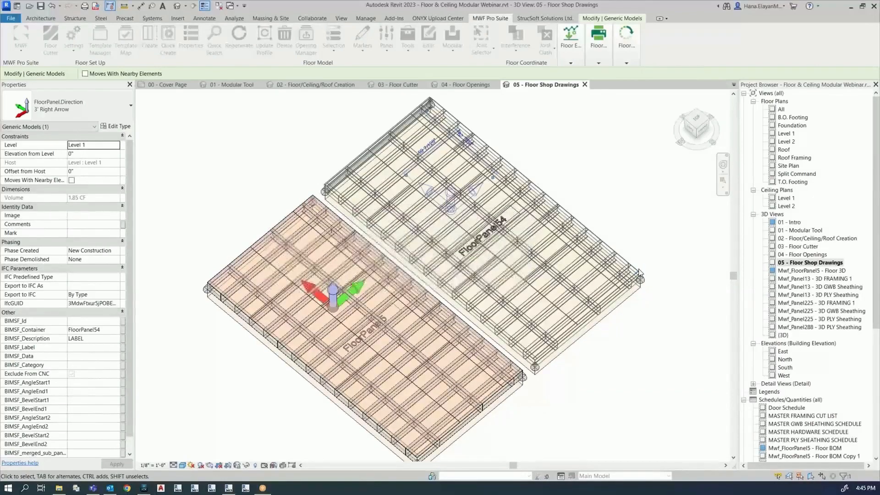
Examine and compare the framing and panel labels of FloorPanel5 and FloorPanel54 in the 3D view.
scroll(403, 318, "up", 8)
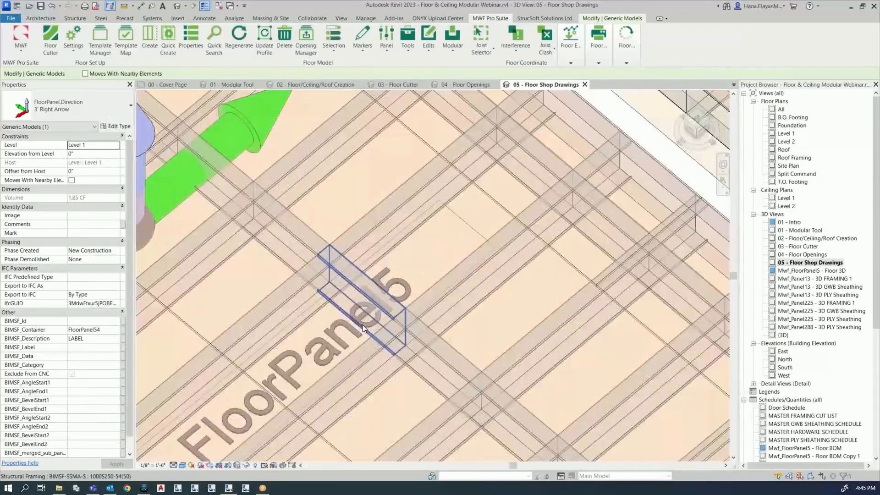
scroll(334, 346, "down", 8)
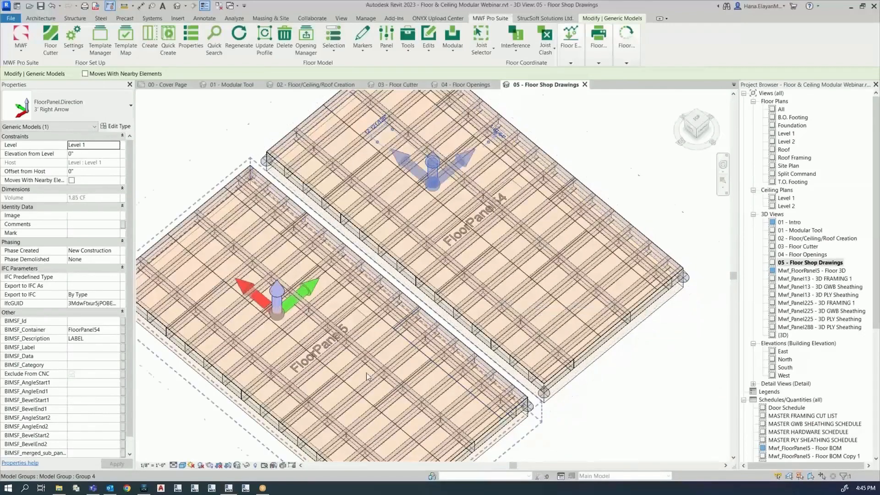
scroll(299, 335, "up", 4)
scroll(317, 323, "down", 4)
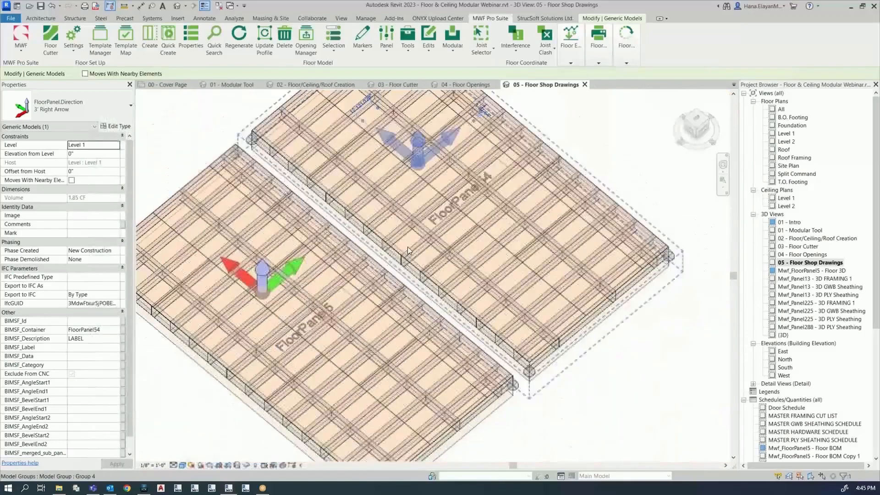
scroll(475, 189, "up", 4)
scroll(477, 184, "down", 4)
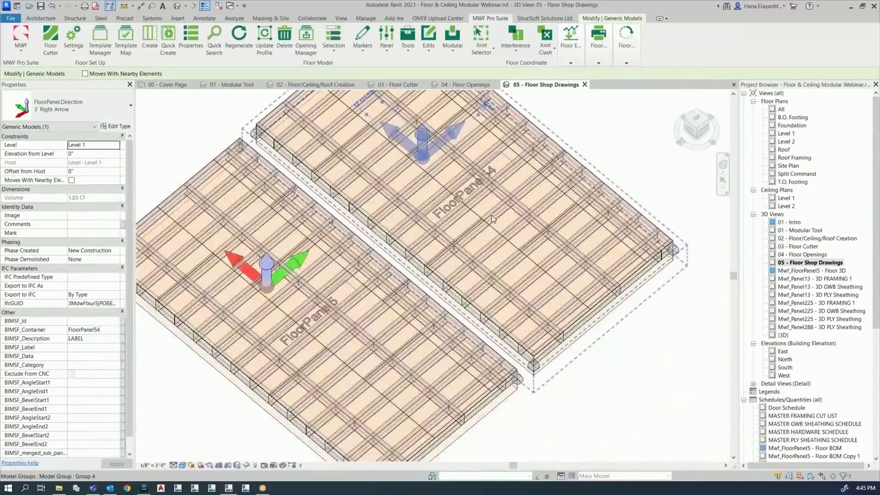
scroll(309, 320, "up", 2)
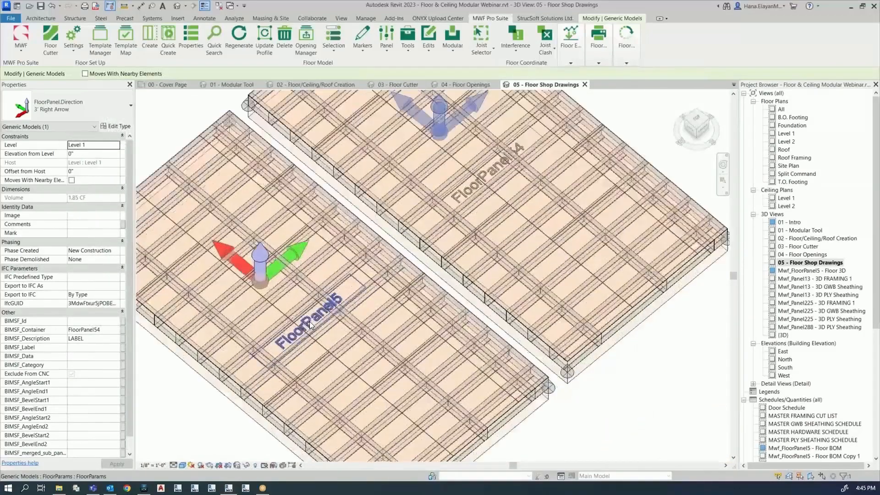
scroll(310, 321, "up", 2)
scroll(309, 321, "down", 4)
scroll(496, 166, "up", 5)
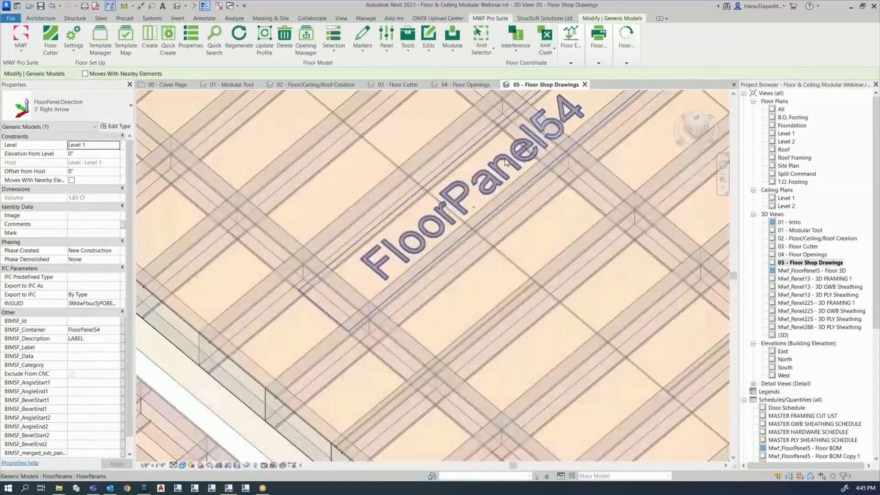
scroll(504, 158, "down", 5)
middle_click_drag(526, 197, 538, 232)
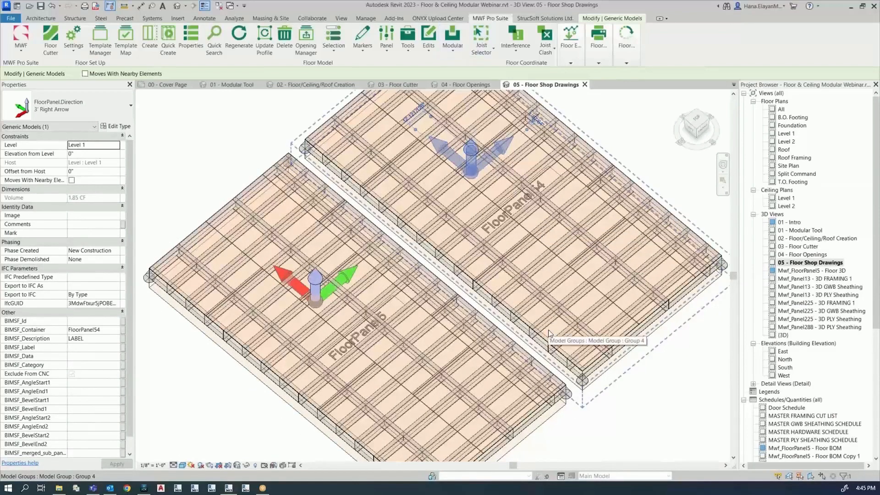
middle_click_drag(520, 350, 509, 334)
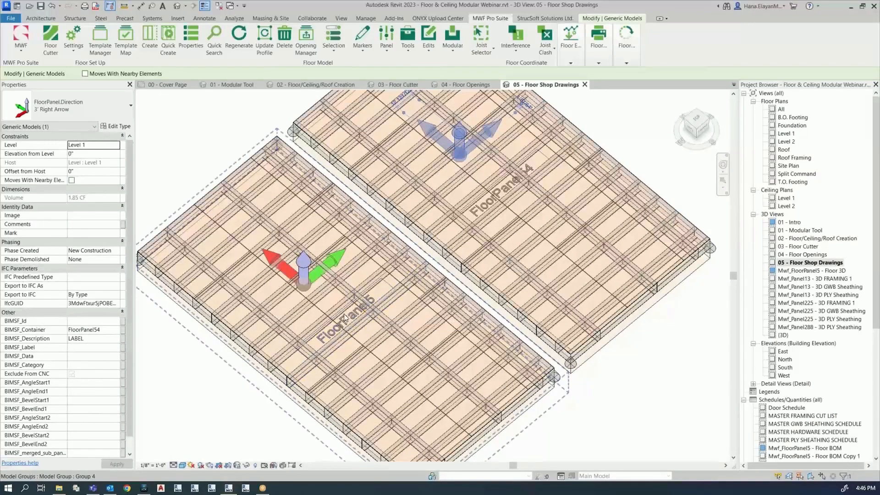
left_click(558, 411)
scroll(561, 403, "down", 5)
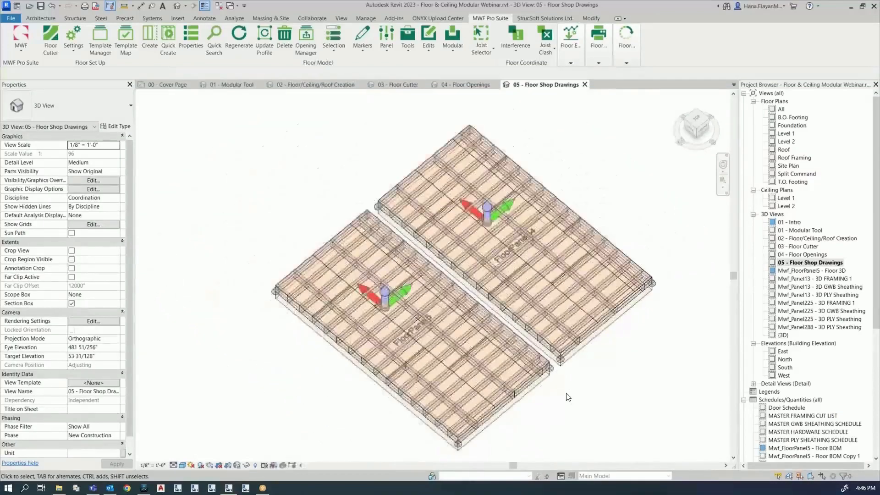
middle_click_drag(563, 397, 524, 384)
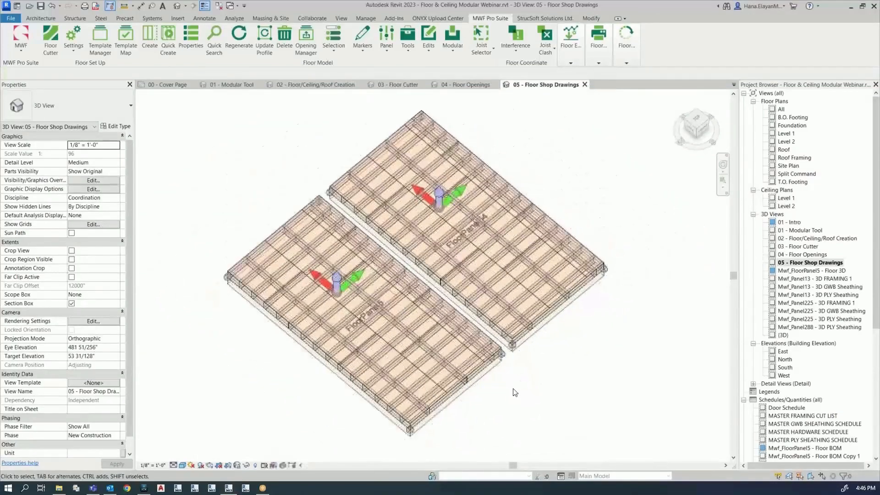
Try to create V2 shop drawings for the front floor panel with its whole model group selected.
left_click(444, 365)
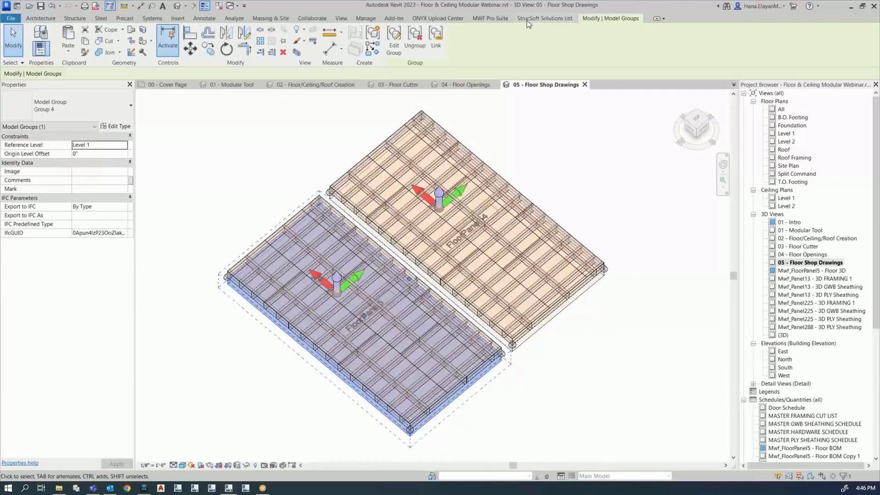
left_click(500, 20)
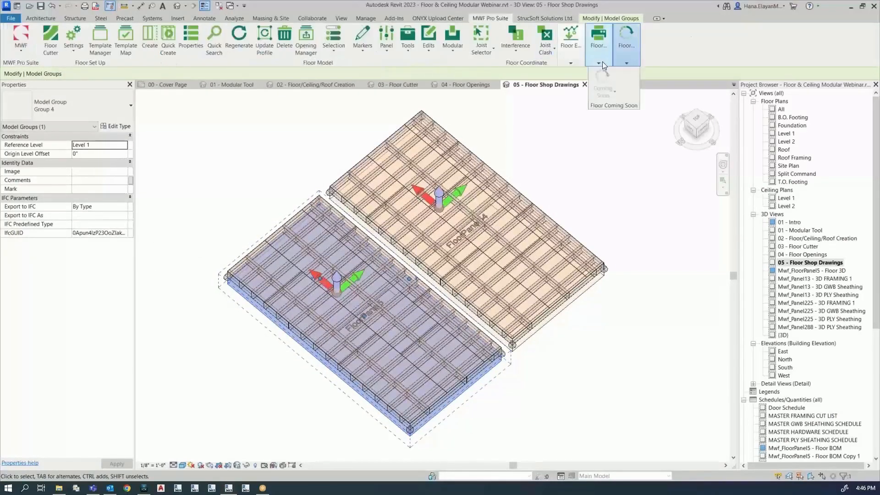
left_click(600, 62)
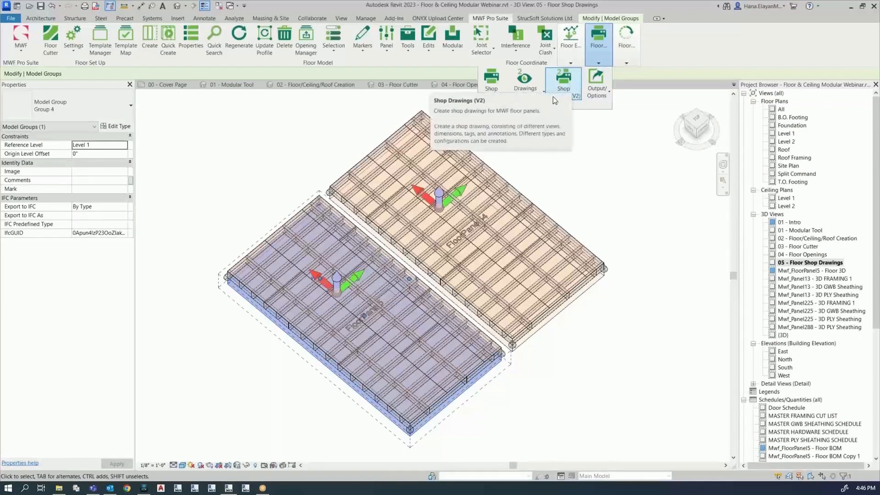
left_click(538, 93)
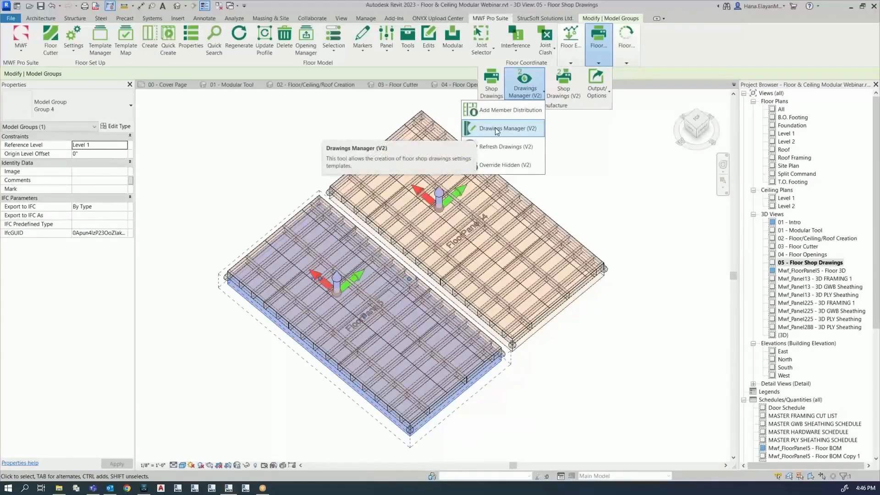
left_click(567, 86)
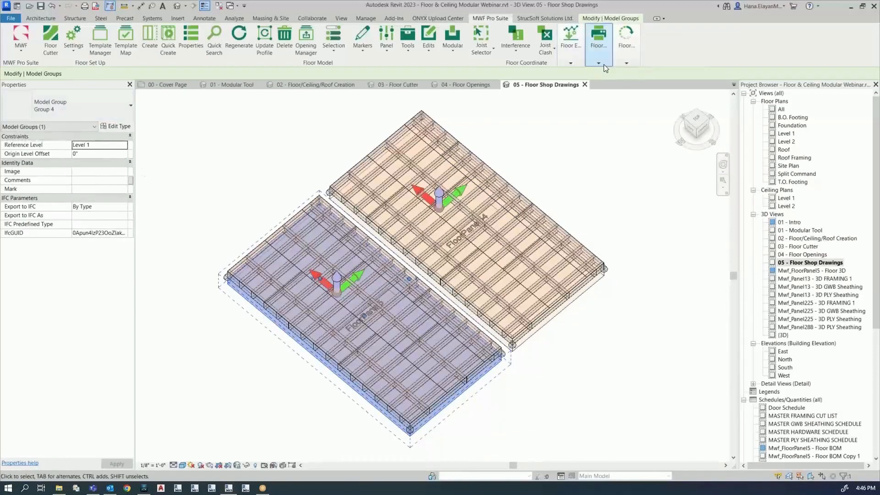
mouse_move(604, 65)
left_click(644, 366)
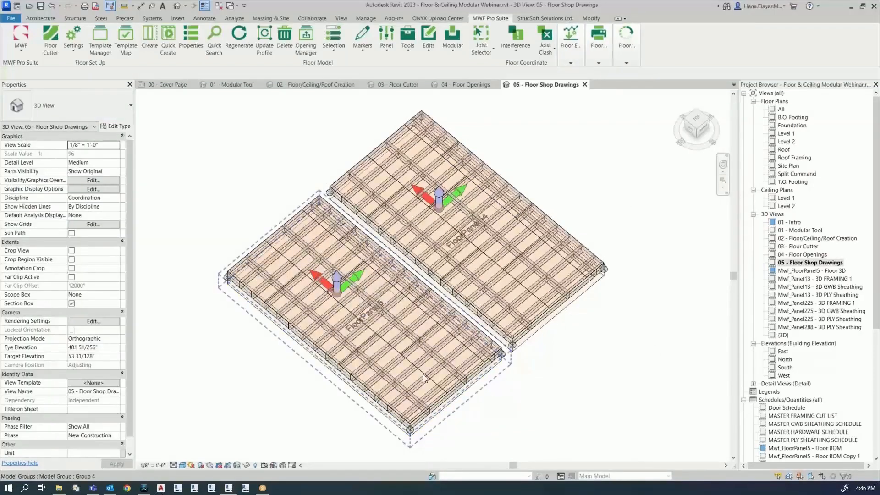
Create V2 shop drawings for FloorPanel5 through one of its joists, using the Demo Floor Shop Drawing settings with Override Existing on.
key("Tab")
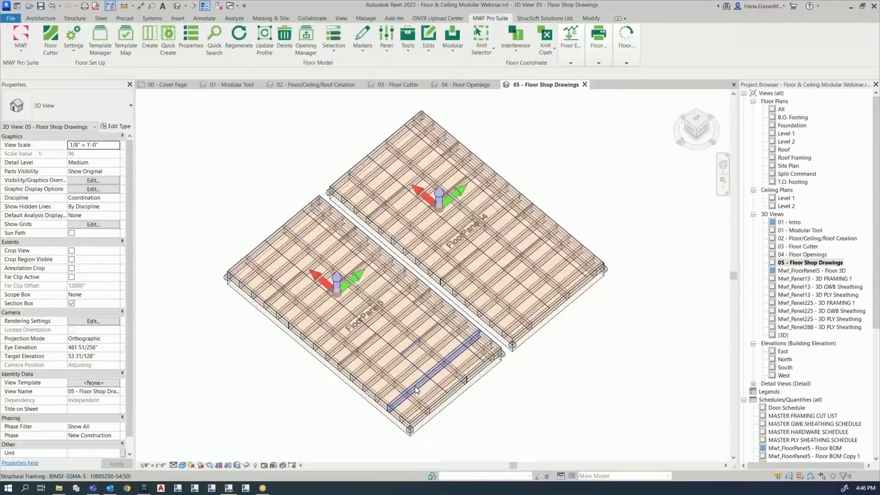
left_click(422, 378)
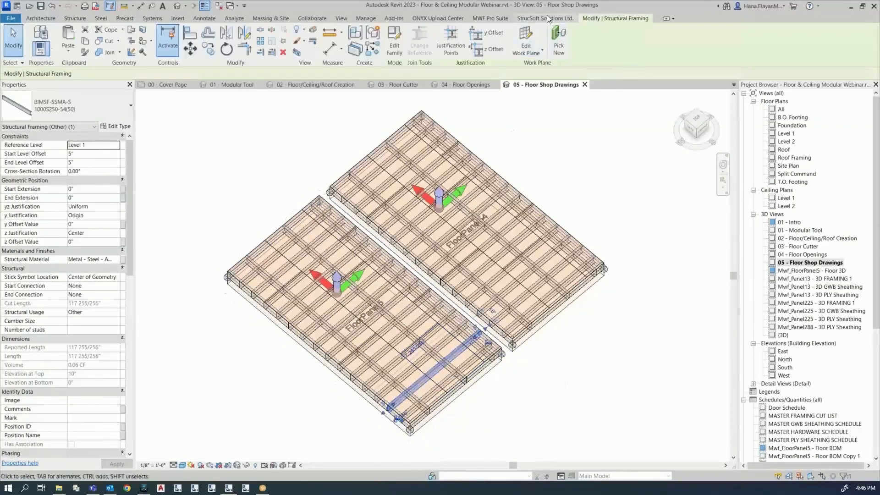
left_click(492, 17)
left_click(598, 48)
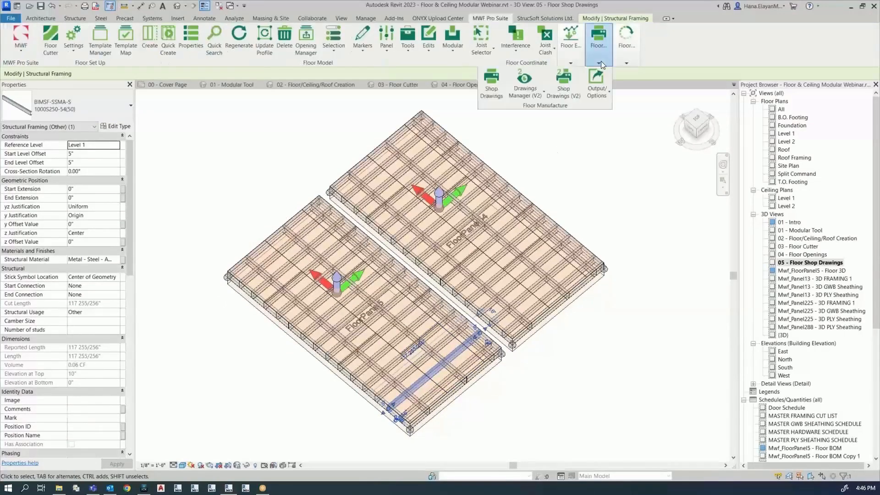
left_click(564, 85)
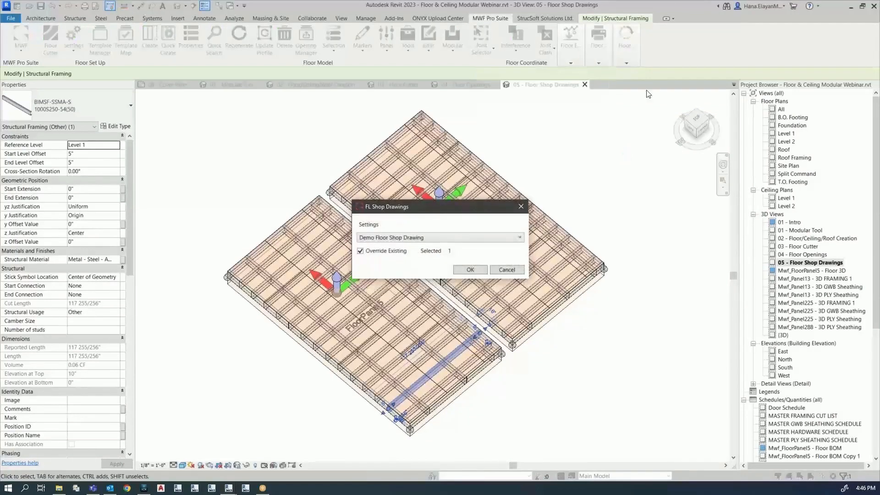
left_click(441, 238)
left_click(431, 247)
left_click(472, 270)
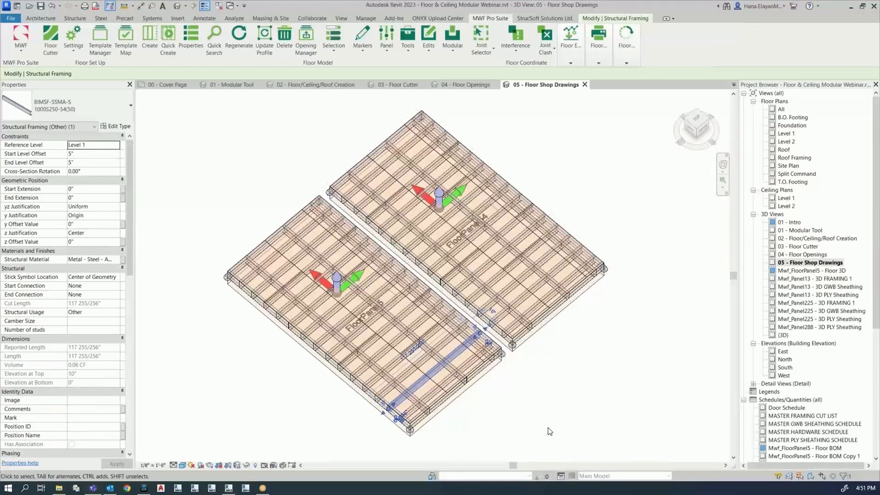
Clear the joist selection and open the generated FloorPanel5 sheet from the project's sheets.
left_click(590, 399)
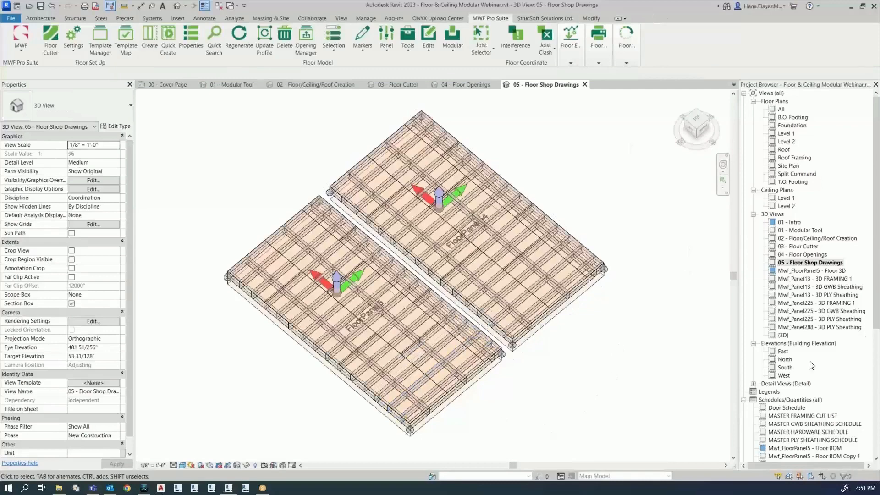
scroll(811, 364, "down", 7)
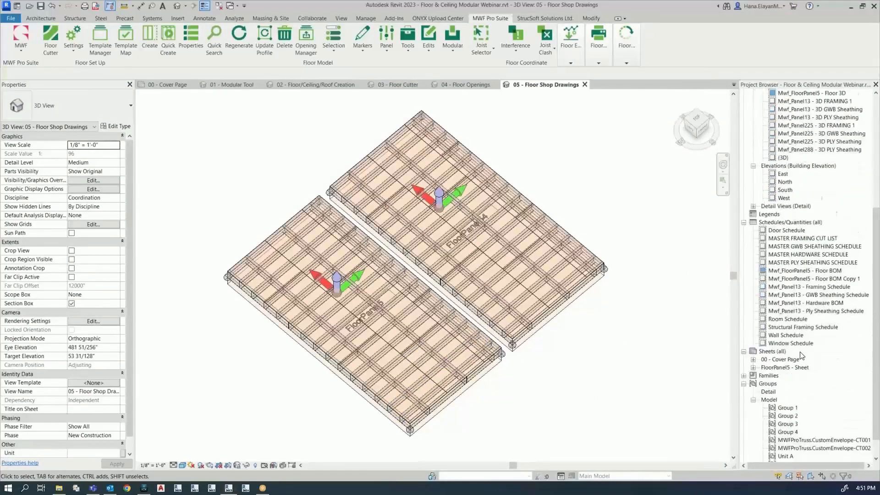
scroll(801, 356, "down", 1)
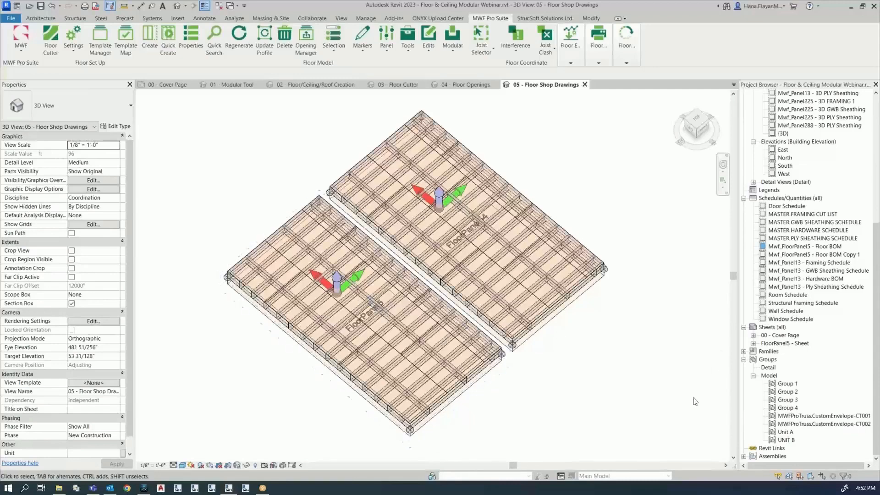
left_click(802, 343)
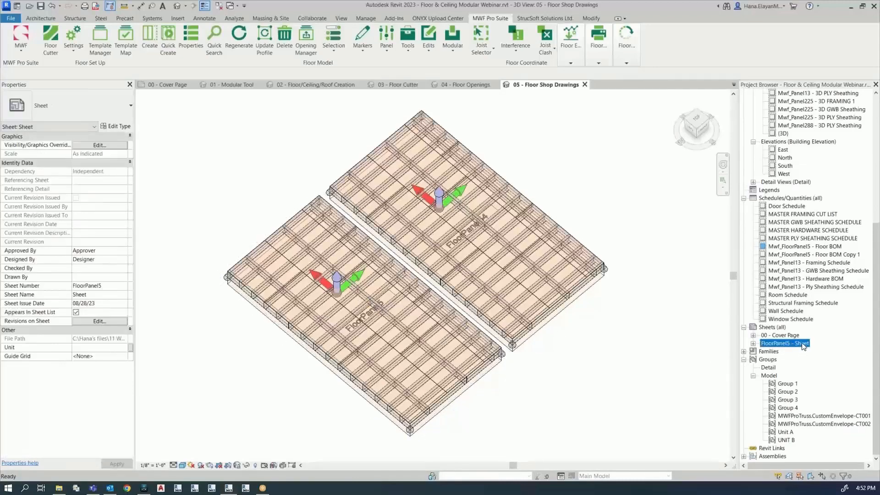
double_click(803, 344)
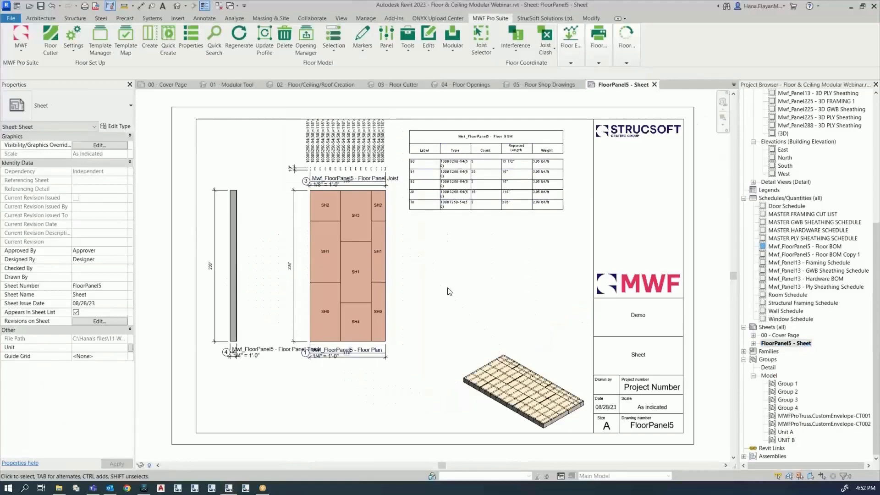
Move the Floor Panel Track and Floor Plan view titles down on the sheet, clear of each other and of the dimensions.
scroll(353, 197, "up", 3)
scroll(307, 379, "down", 4)
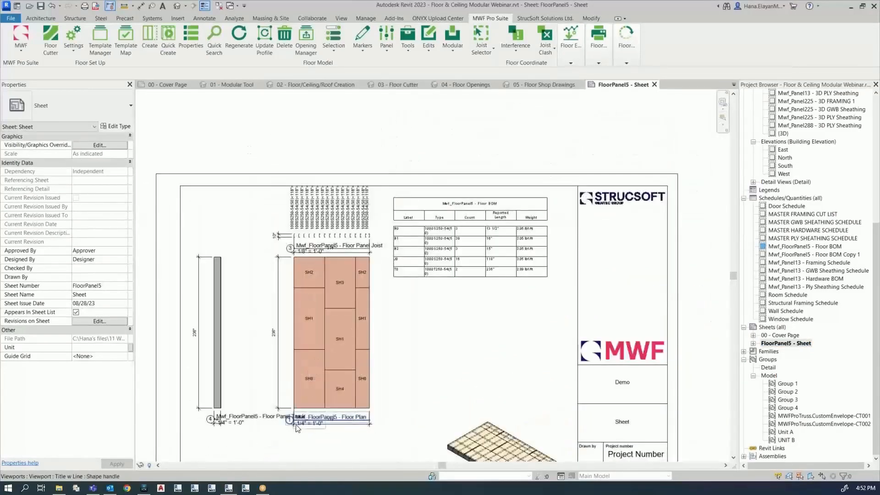
scroll(330, 359, "up", 3)
scroll(330, 359, "up", 2)
left_click(277, 306)
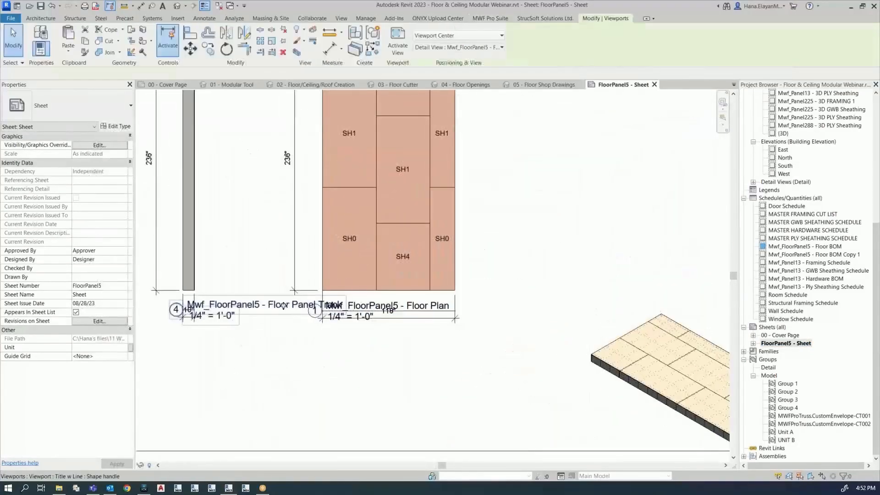
left_click_drag(277, 306, 277, 346)
left_click(421, 302)
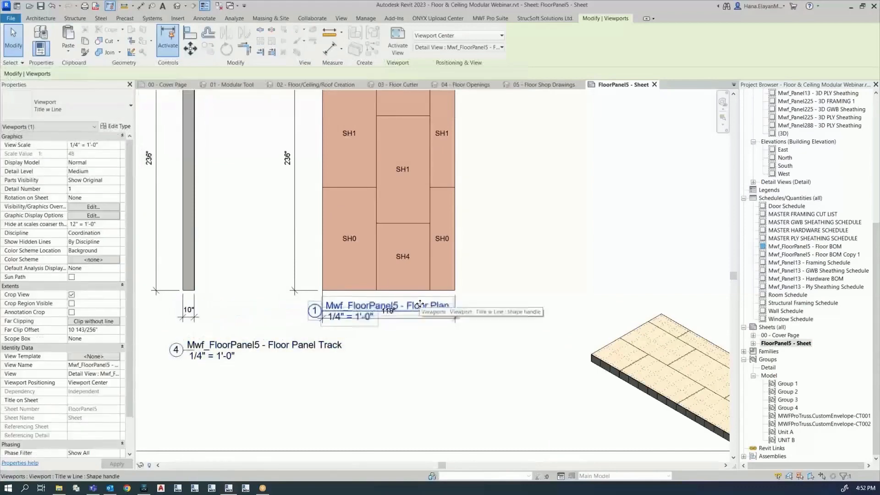
left_click_drag(421, 303, 417, 372)
Nudge the Floor Panel Joist view title slightly upward, away from the joist view's overall dimension.
scroll(421, 375, "down", 3)
scroll(411, 292, "up", 5)
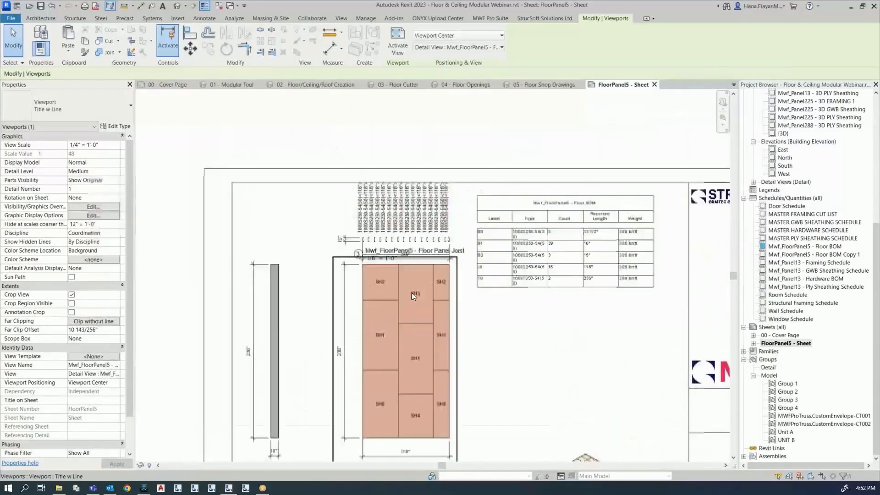
left_click(419, 222)
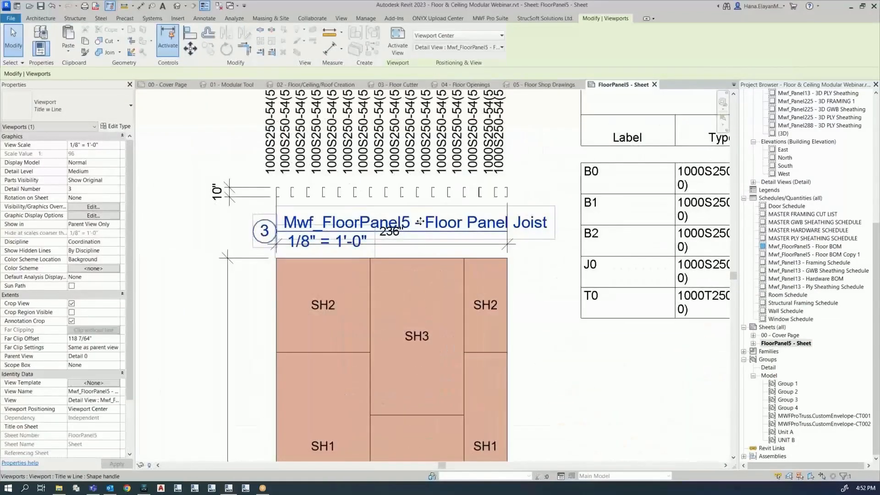
left_click_drag(420, 210, 421, 207)
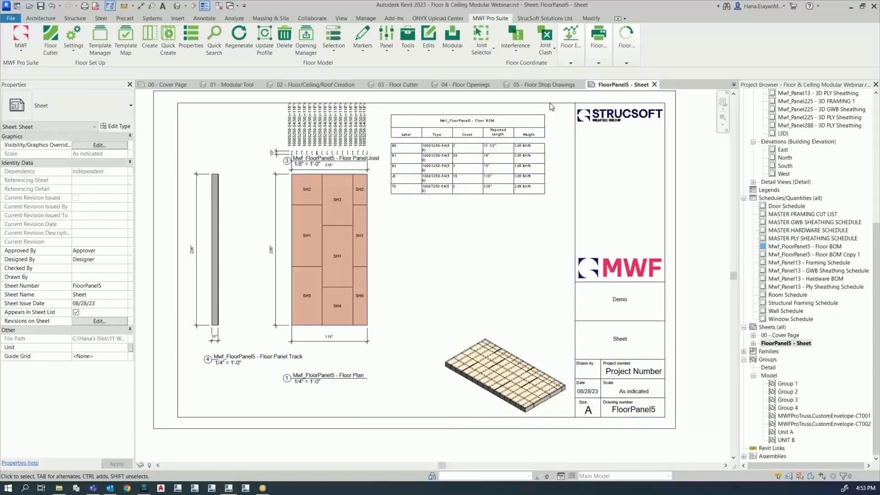
Look at the split floor panels in the 03 - Floor Cutter view and return to the FloorPanel5 sheet.
left_click(391, 85)
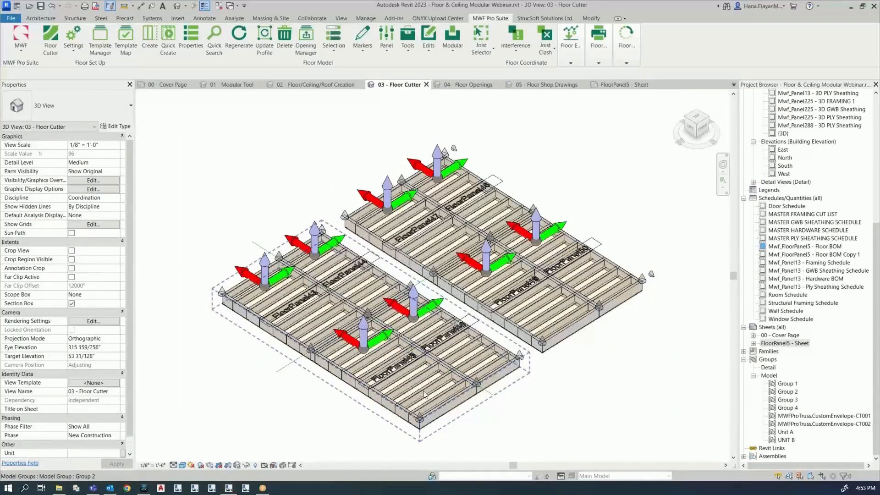
left_click(625, 85)
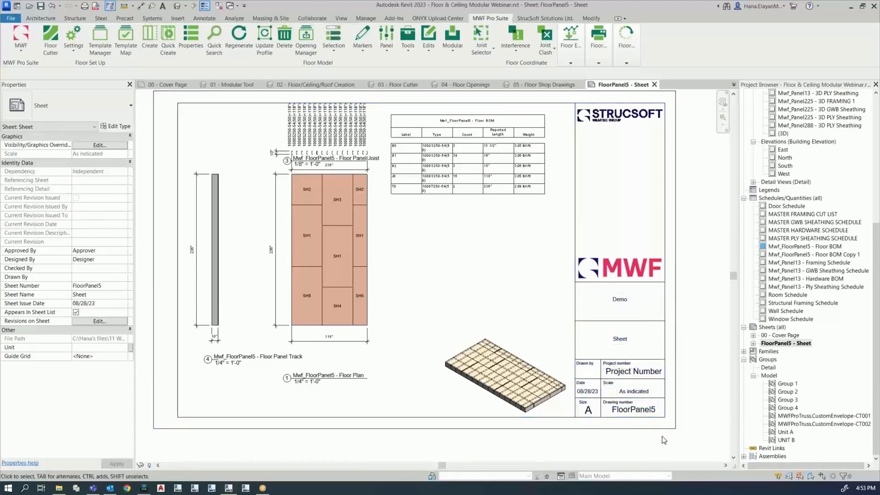
middle_click_drag(662, 436, 663, 446)
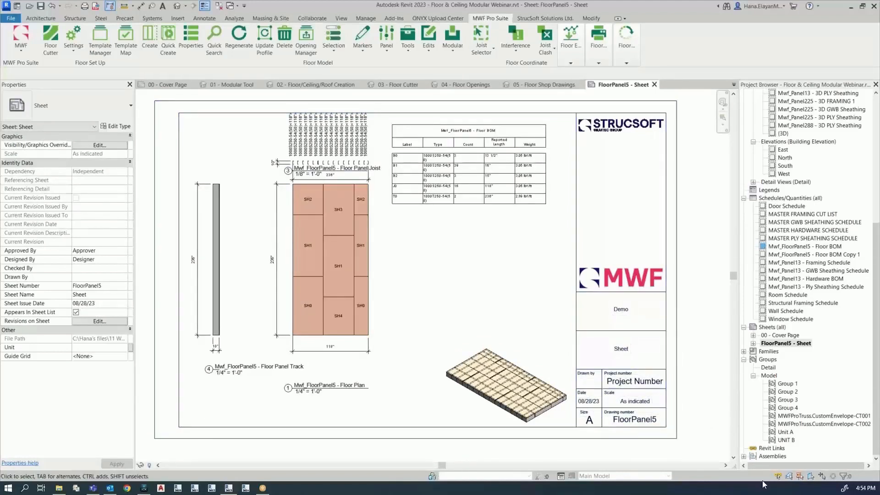